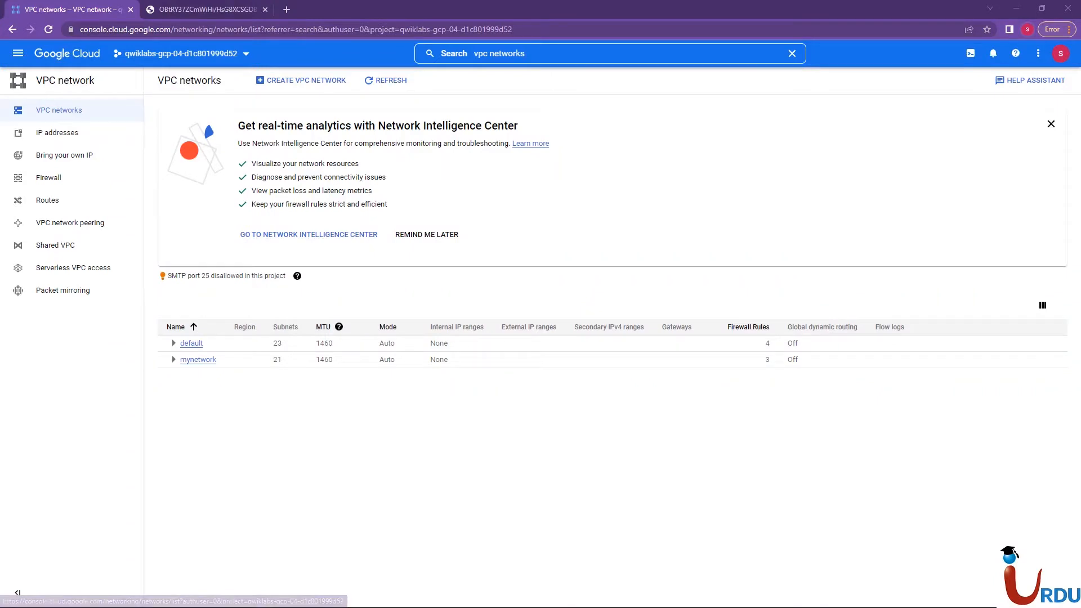
Dismiss the Network Intelligence Center promotion and inspect the regional subnets of the mynetwork and default networks
click(426, 234)
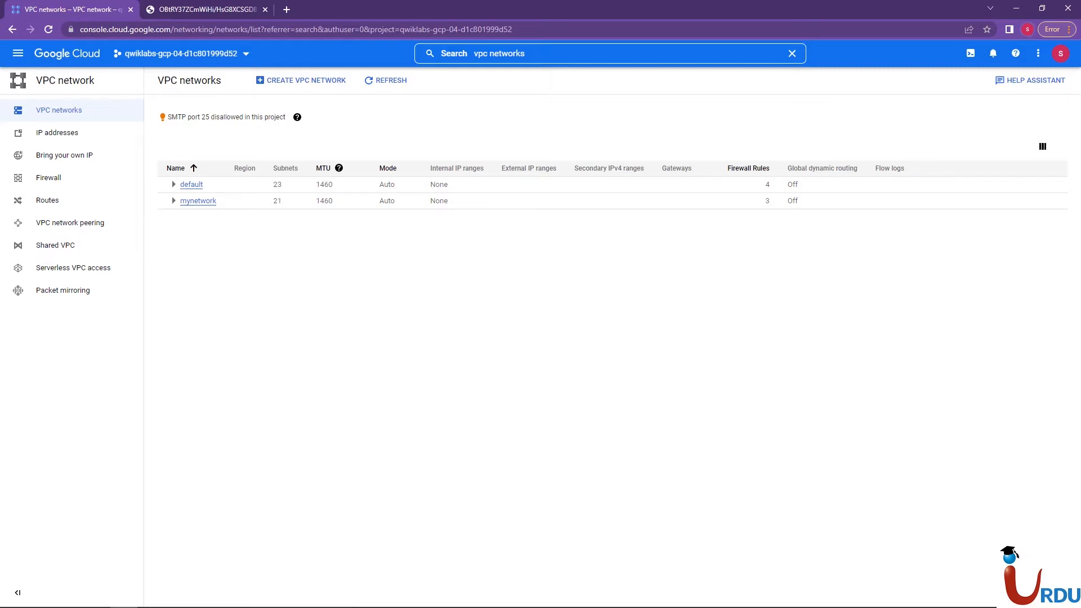
click(173, 201)
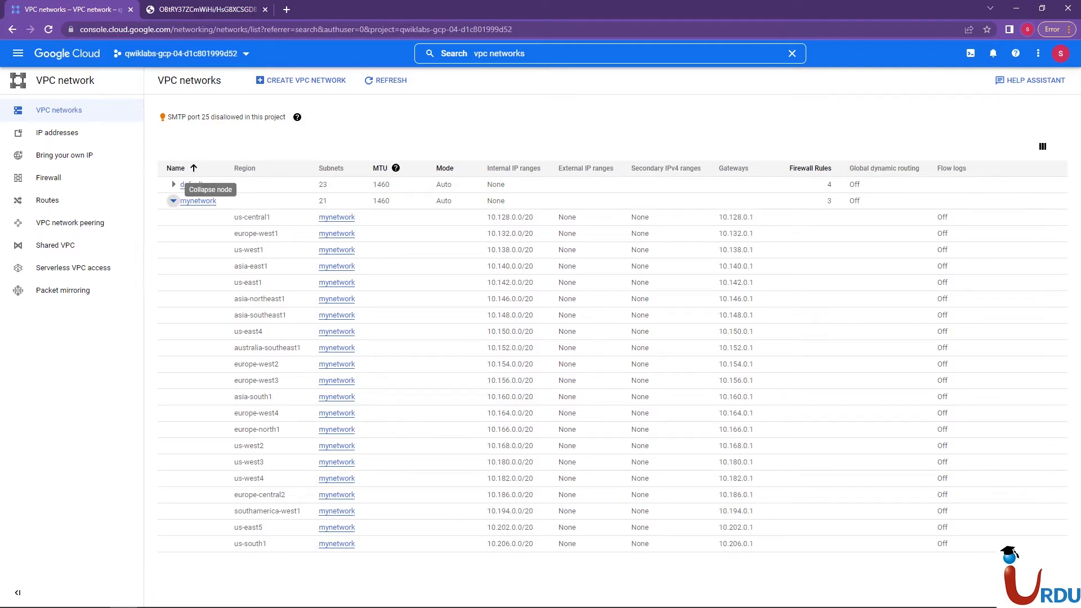
click(173, 201)
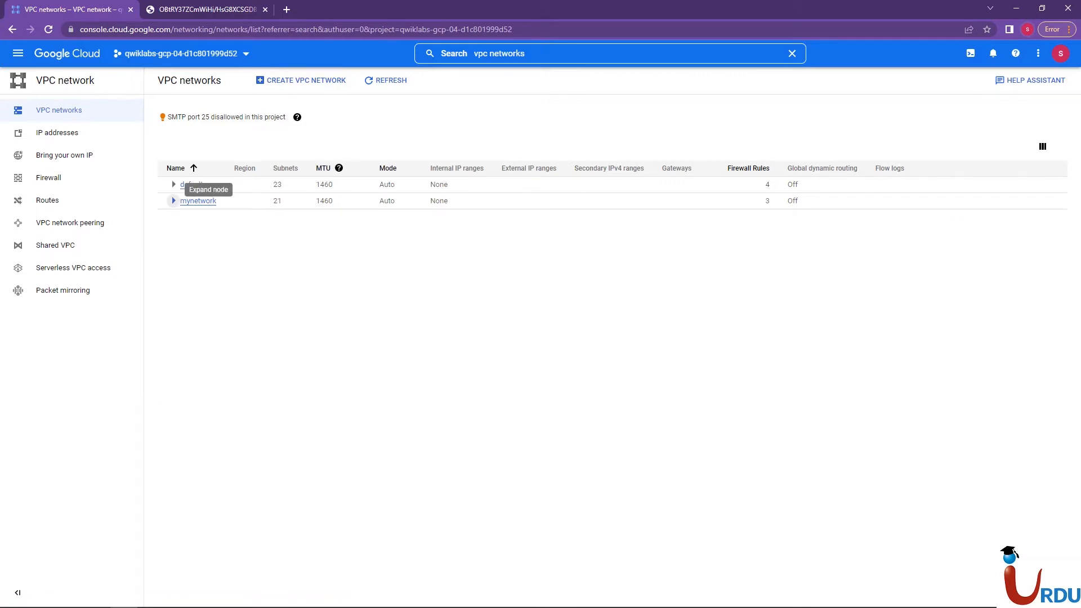
click(174, 201)
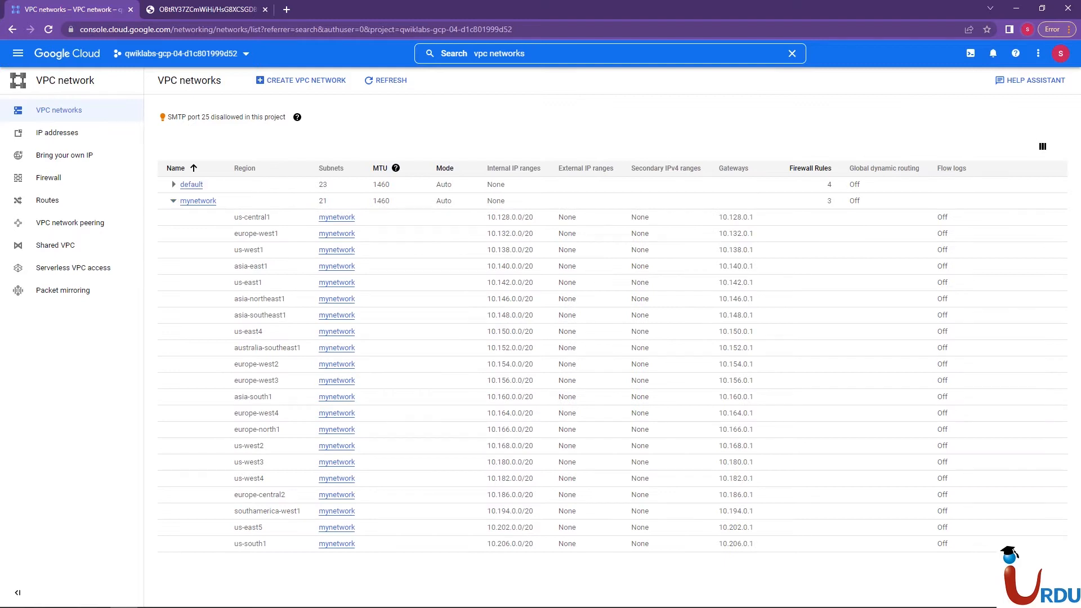
click(173, 201)
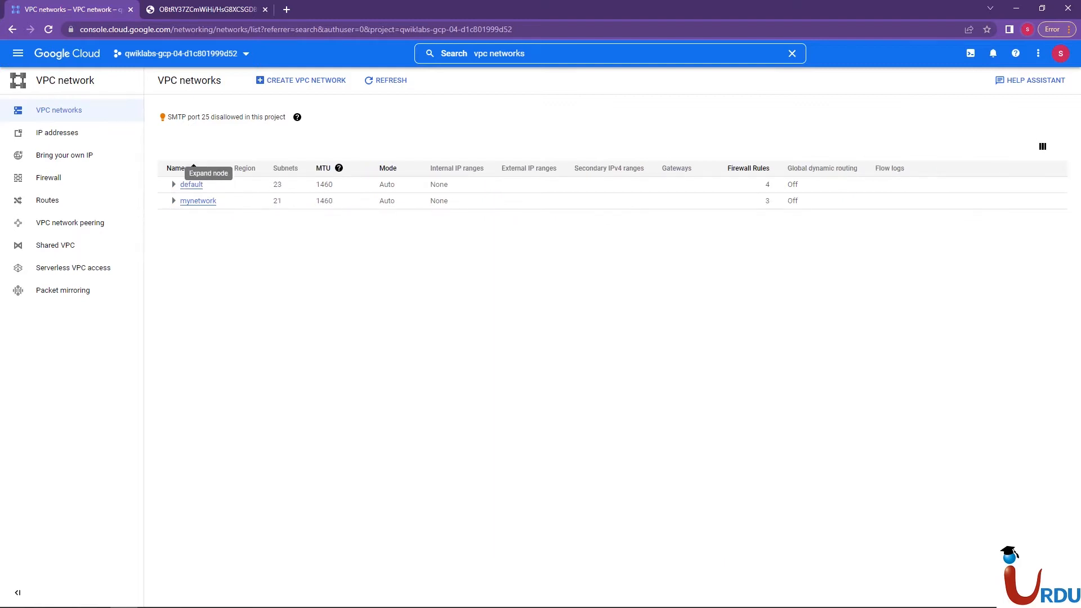
click(174, 184)
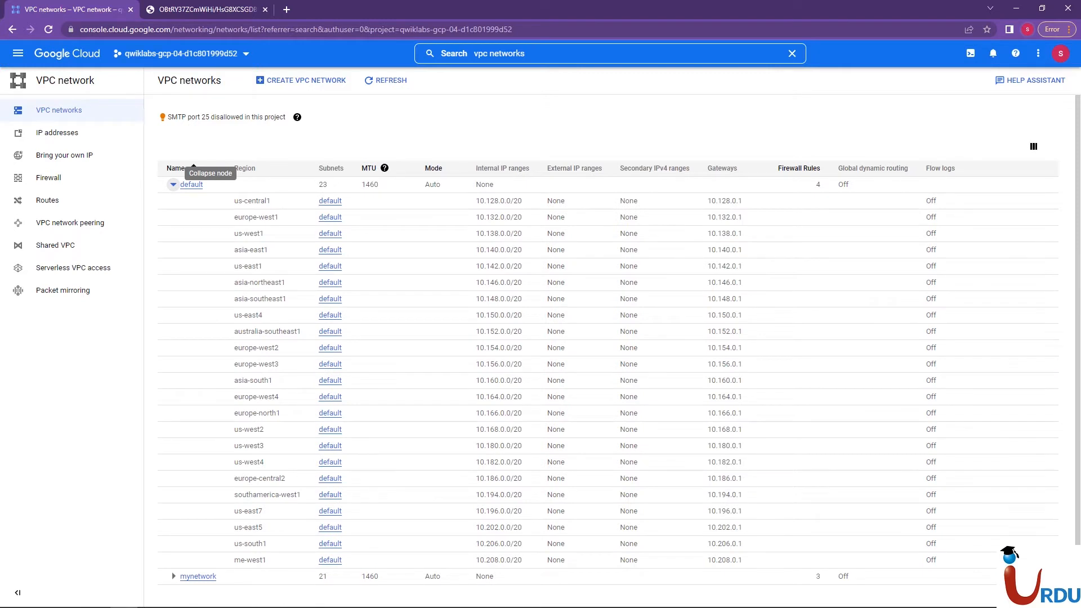
click(174, 184)
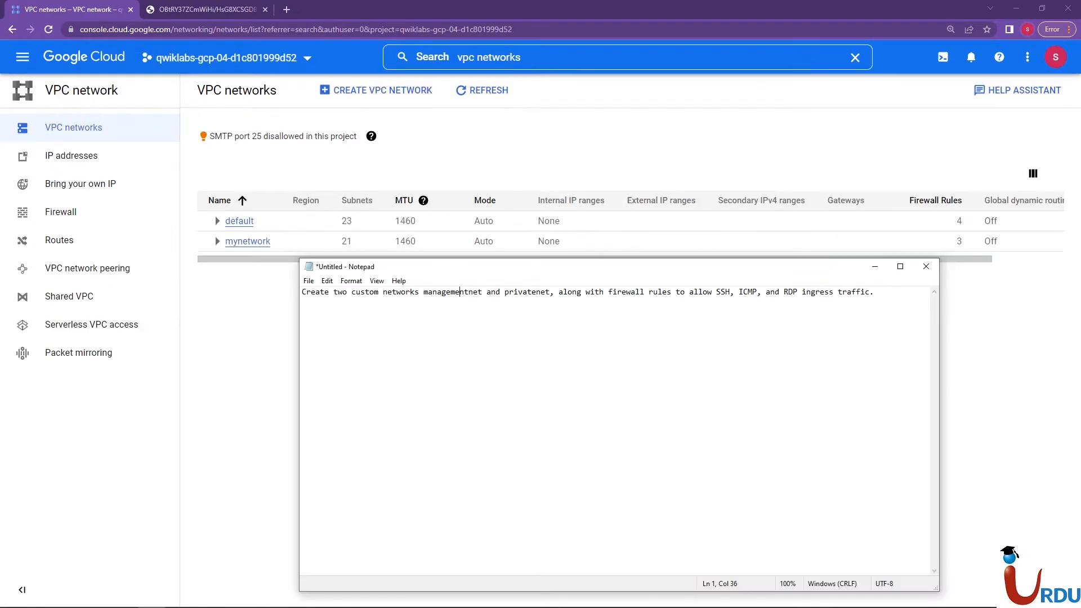
Review the two custom network names, managementnet and privatenet, in the Notepad task note and return to the VPC networks list
click(383, 293)
click(451, 292)
drag(428, 292, 491, 292)
click(527, 292)
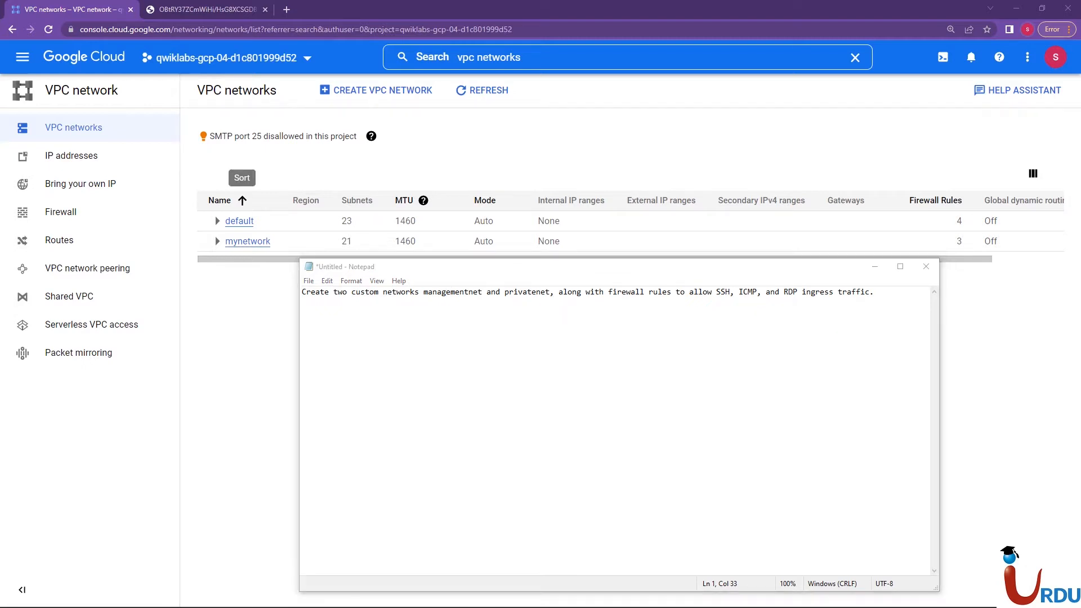
click(293, 166)
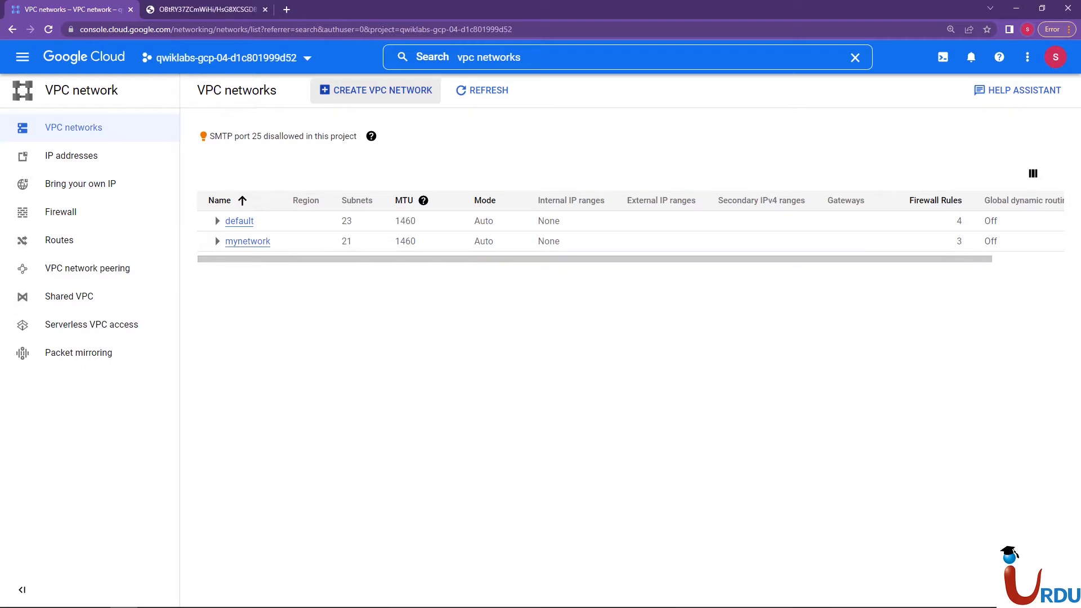
Start creating a VPC network and name it managementnet
click(376, 90)
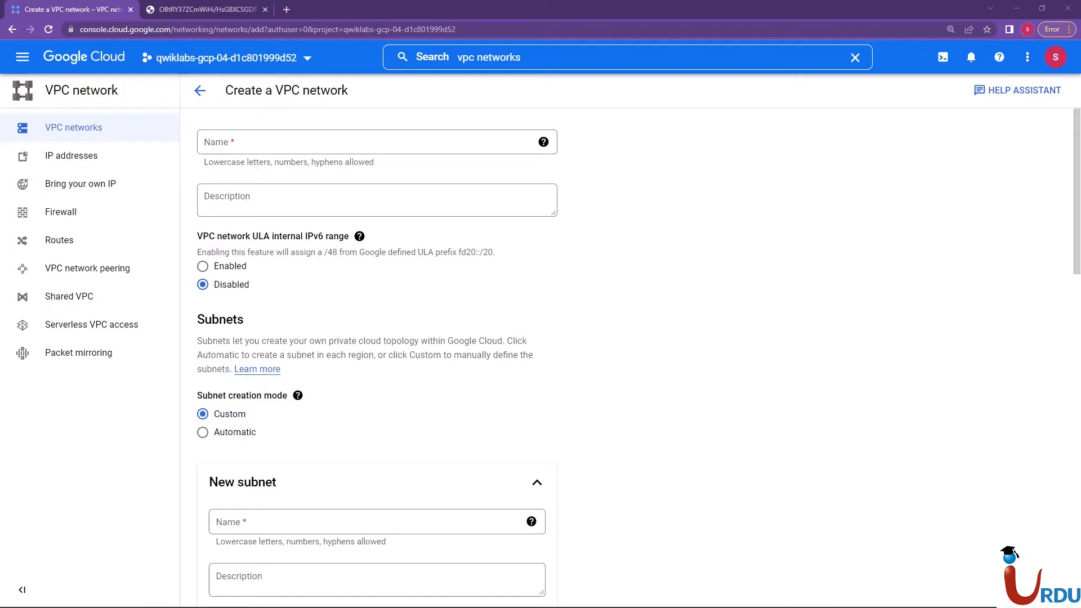
click(274, 142)
text(managementnet)
key(Tab)
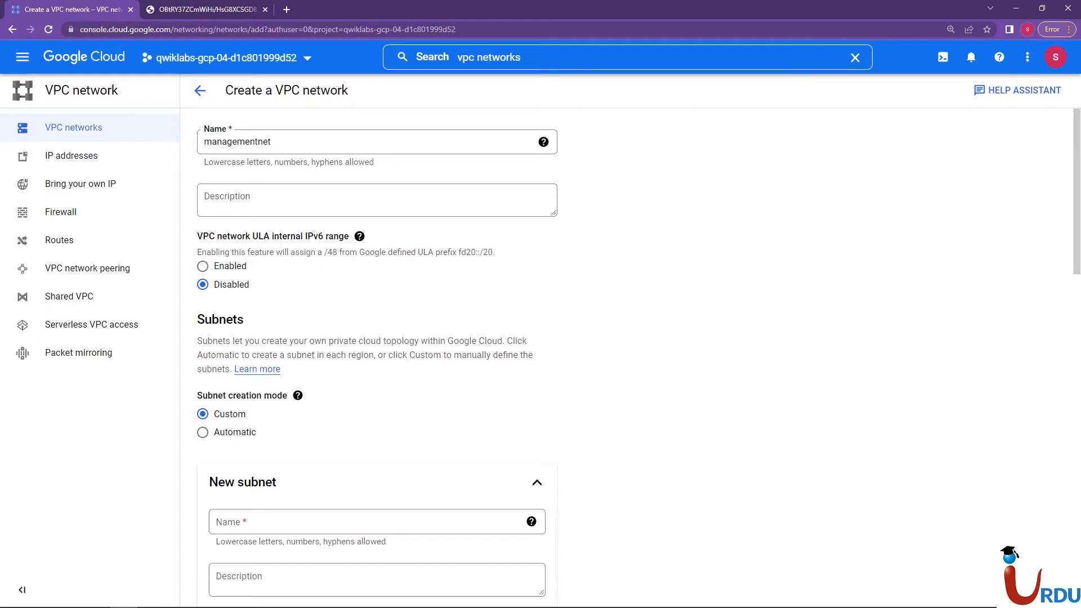
Keep the ULA internal IPv6 range disabled and name the new custom subnet managementsubnet-us
key(alt+Tab)
key(alt+Tab)
double_click(231, 285)
scroll(377, 358, down, 1)
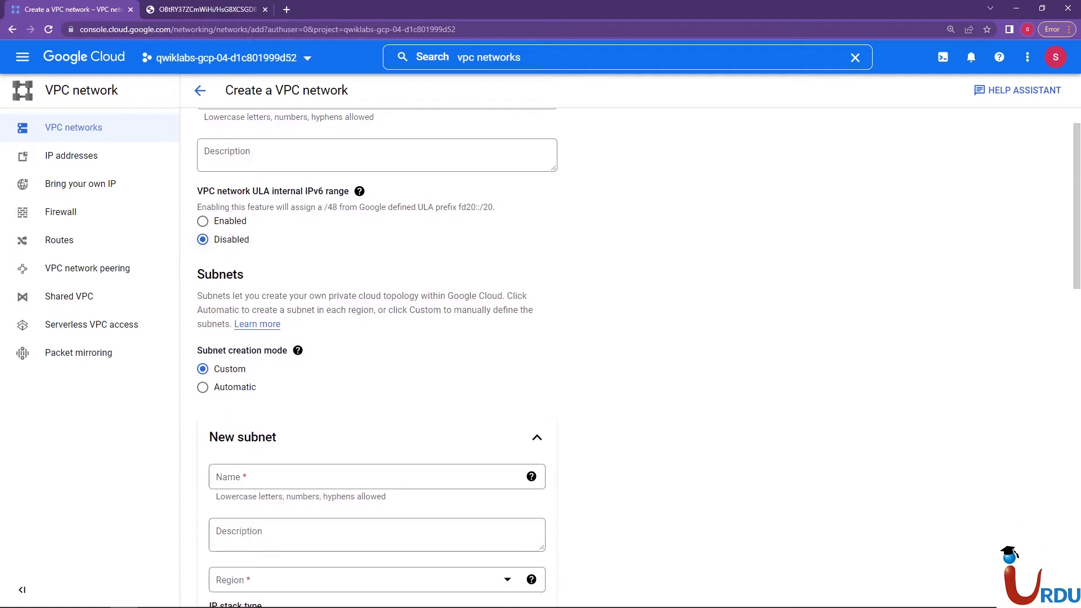
scroll(538, 321, down, 5)
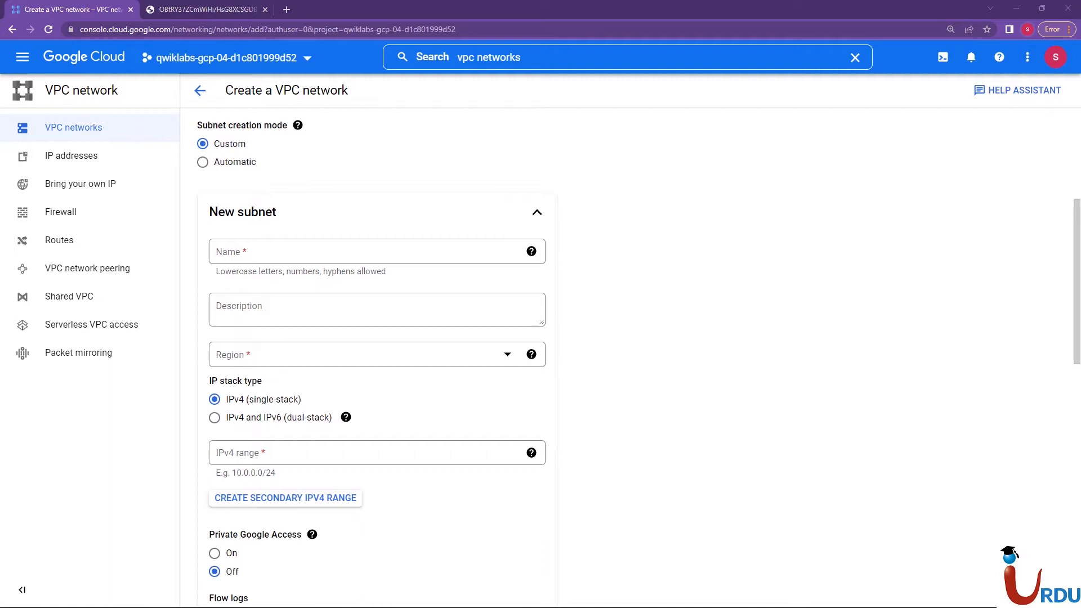
click(360, 252)
text(managementsubnet-us)
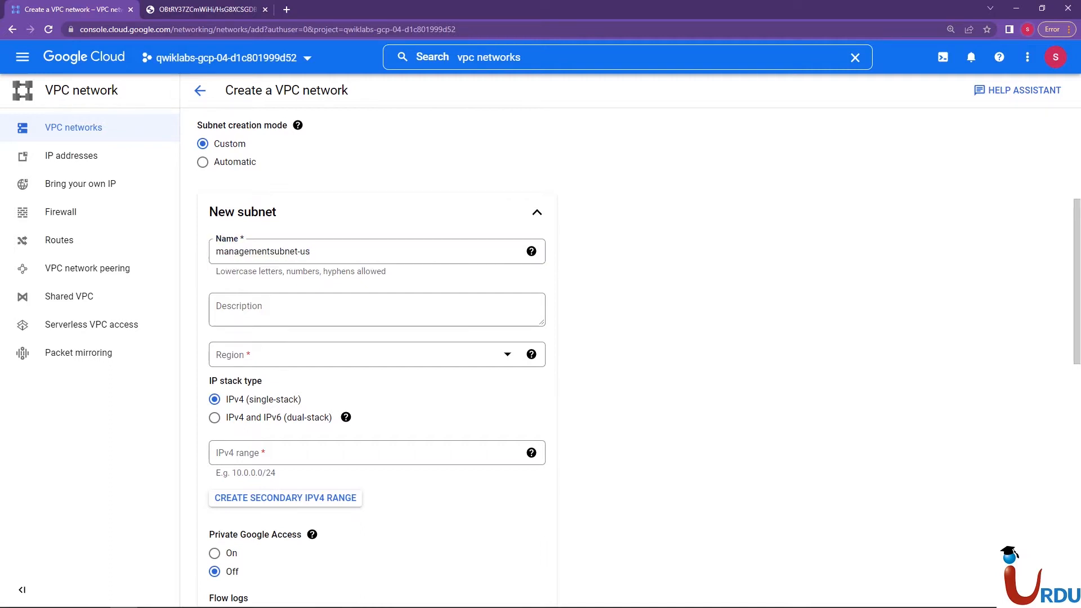
click(311, 251)
scroll(638, 363, down, 1)
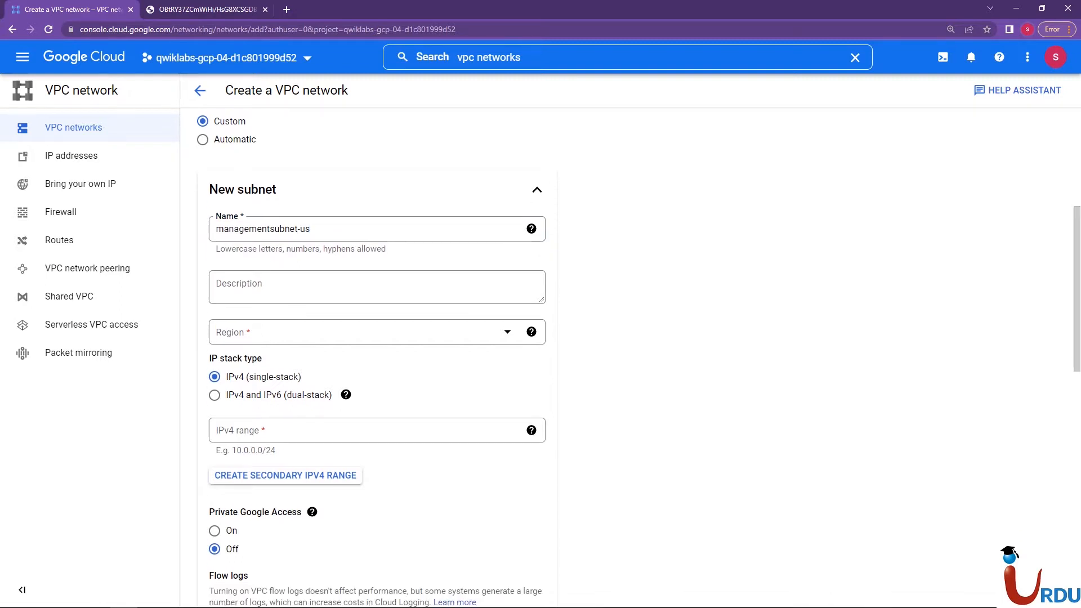
Set the region of the managementsubnet-us subnet to us-east1
click(473, 332)
drag(510, 344, 511, 432)
drag(511, 453, 511, 454)
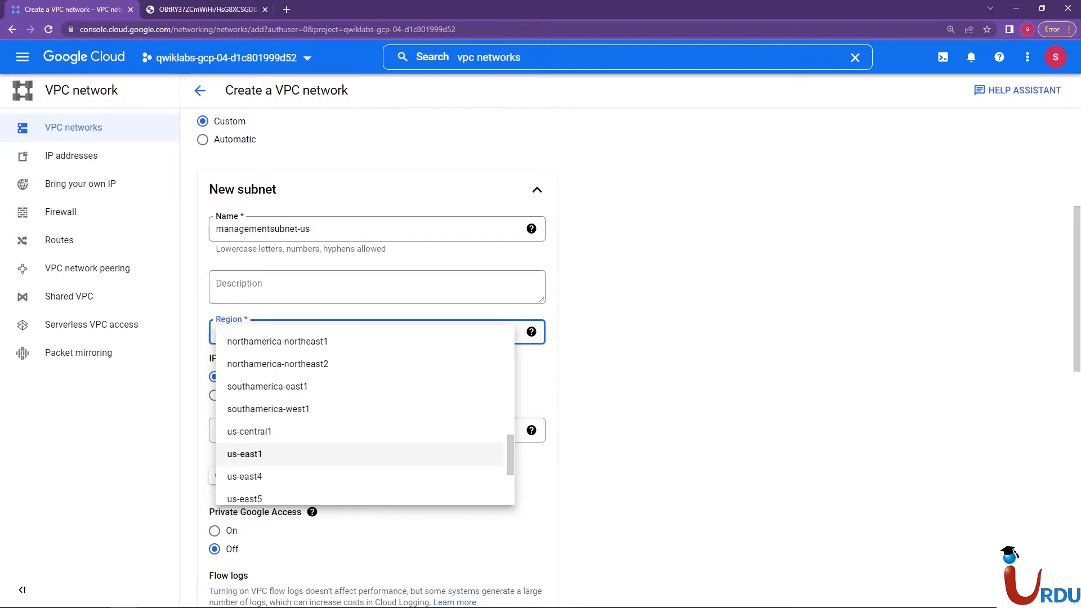
click(265, 453)
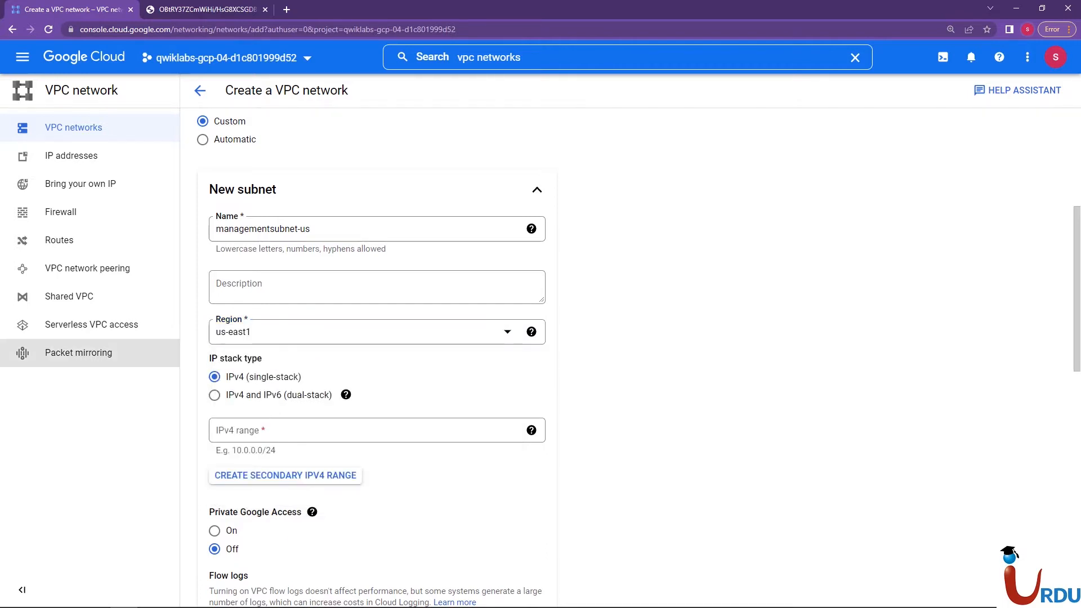
Set the IPv4 range of the managementsubnet-us subnet to 10.130.0.0/20
click(270, 430)
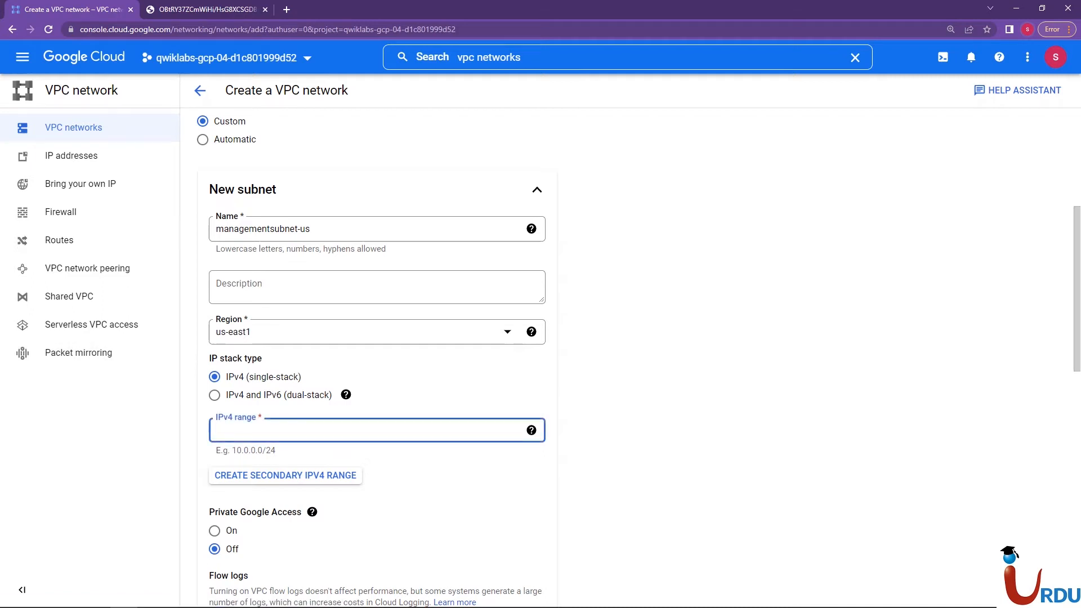
text(10.130)
text(.0)
text(./)
text(20)
text(.)
text(0)
key(Tab)
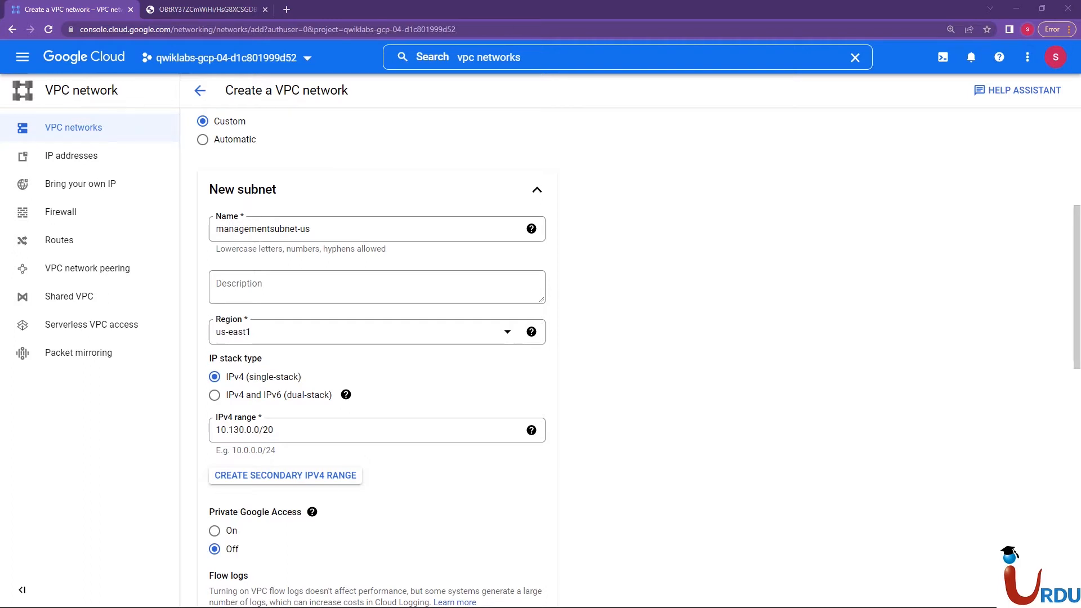
Review the entered network and subnet settings and finish the managementsubnet-us subnet definition
scroll(625, 349, up, 5)
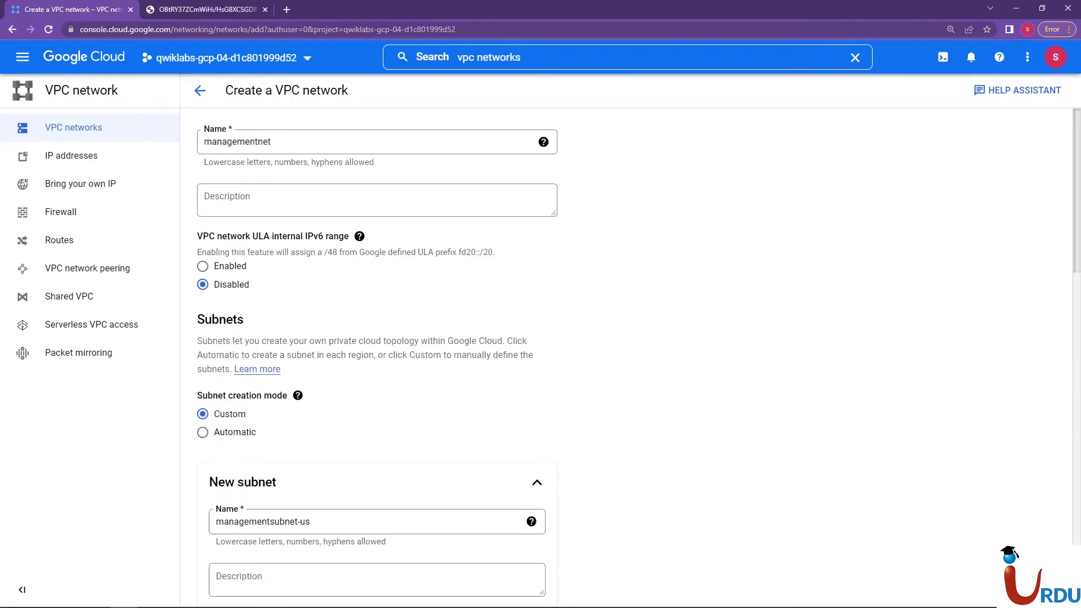
scroll(625, 349, down, 6)
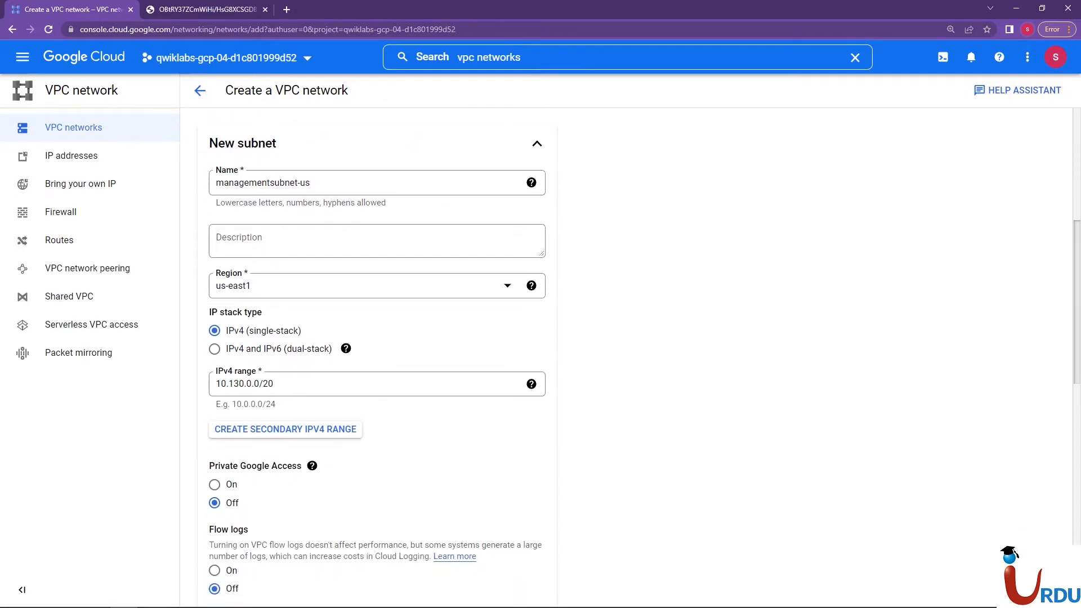
scroll(644, 358, down, 2)
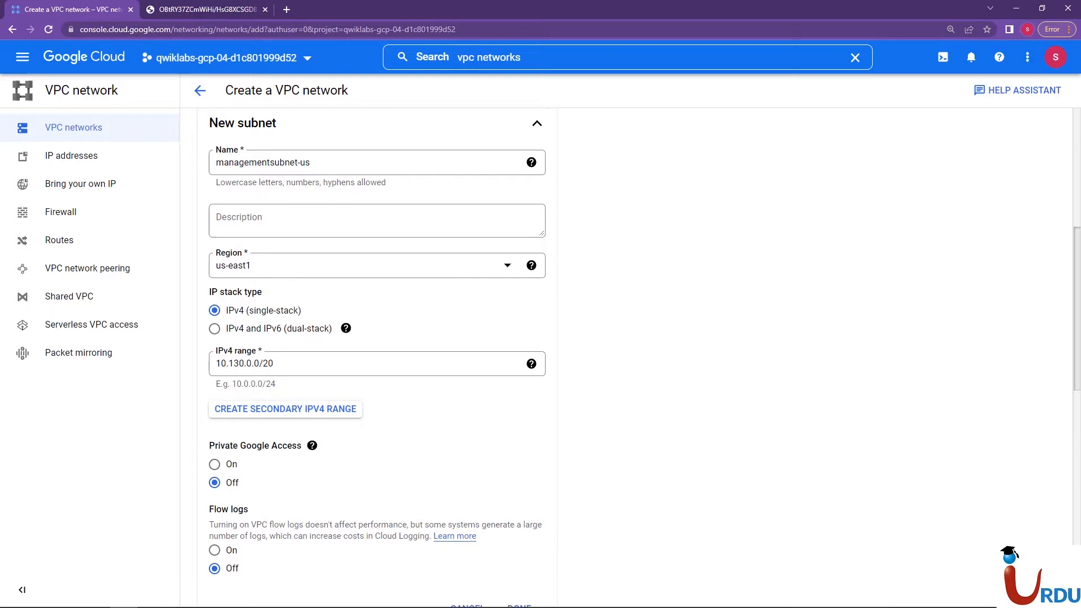
scroll(644, 358, down, 1)
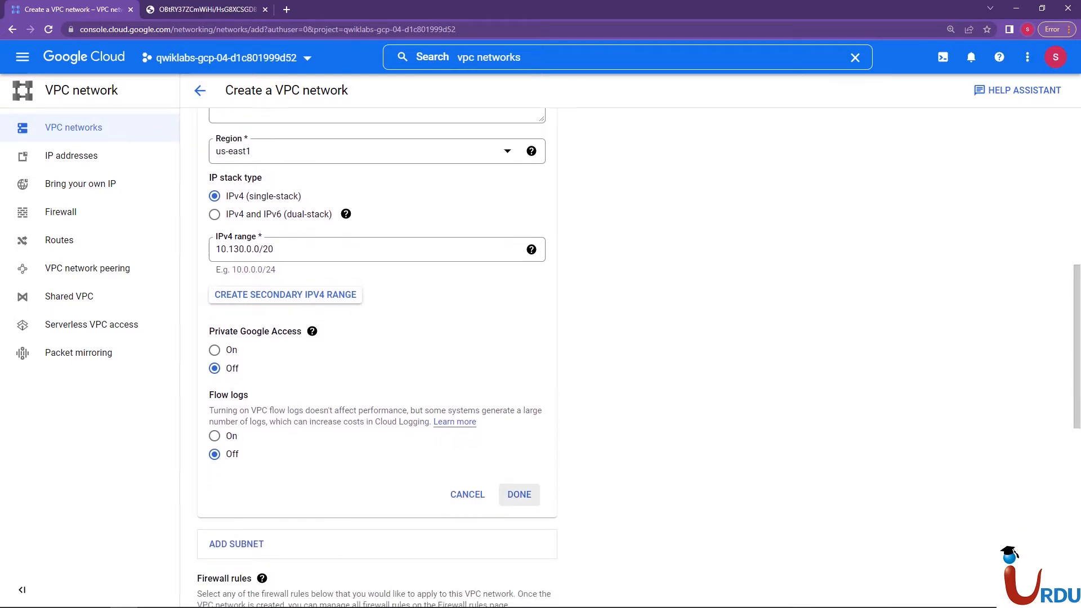
click(519, 494)
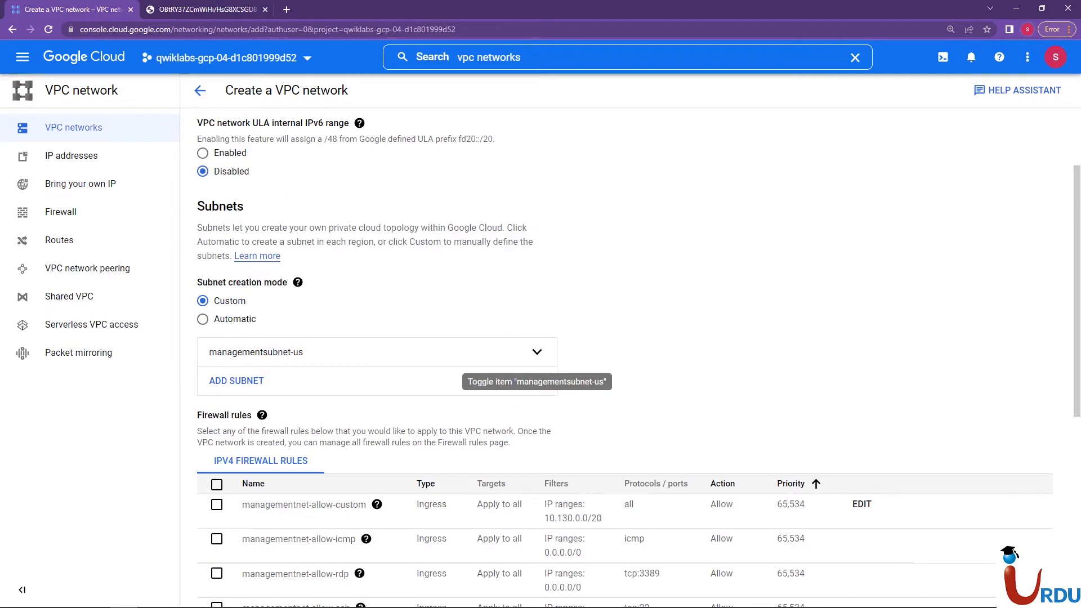
Copy the equivalent gcloud commands for managementnet and its subnet into a new Notepad document, and close the command view
scroll(645, 358, down, 2)
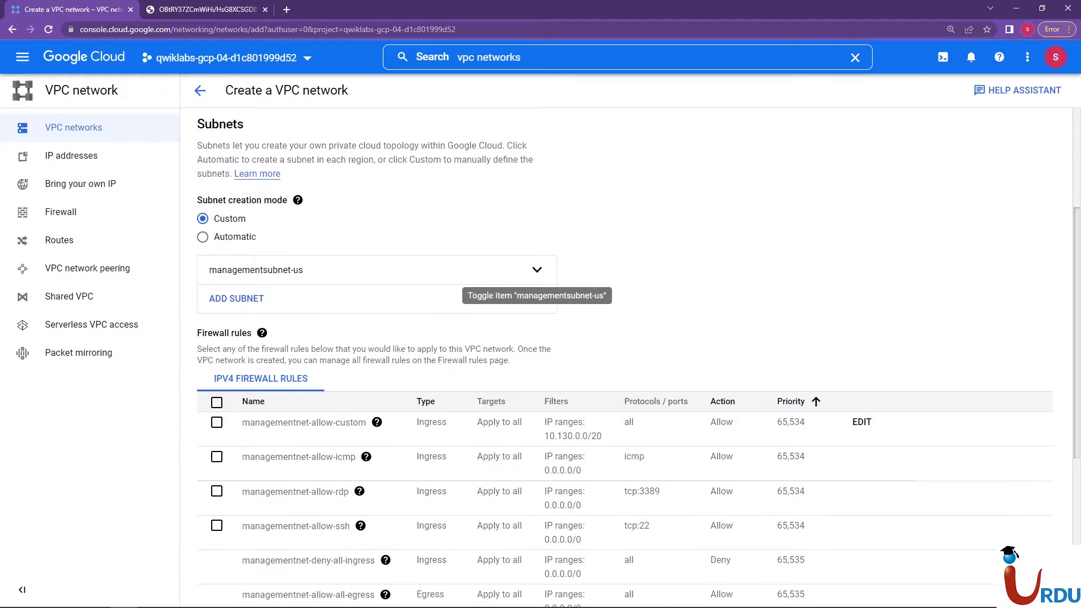
scroll(644, 358, down, 5)
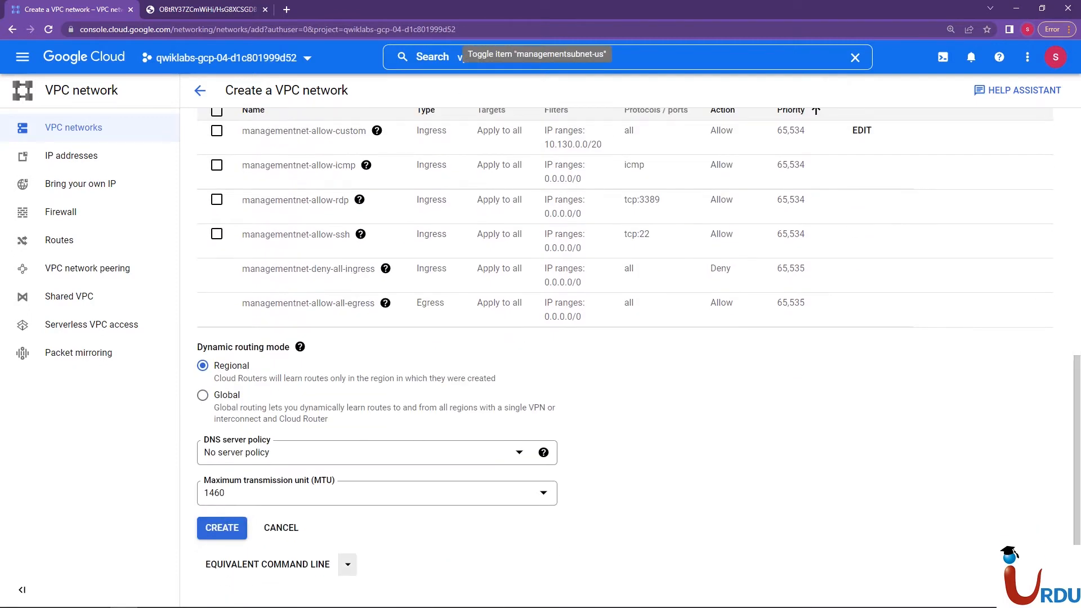
click(268, 564)
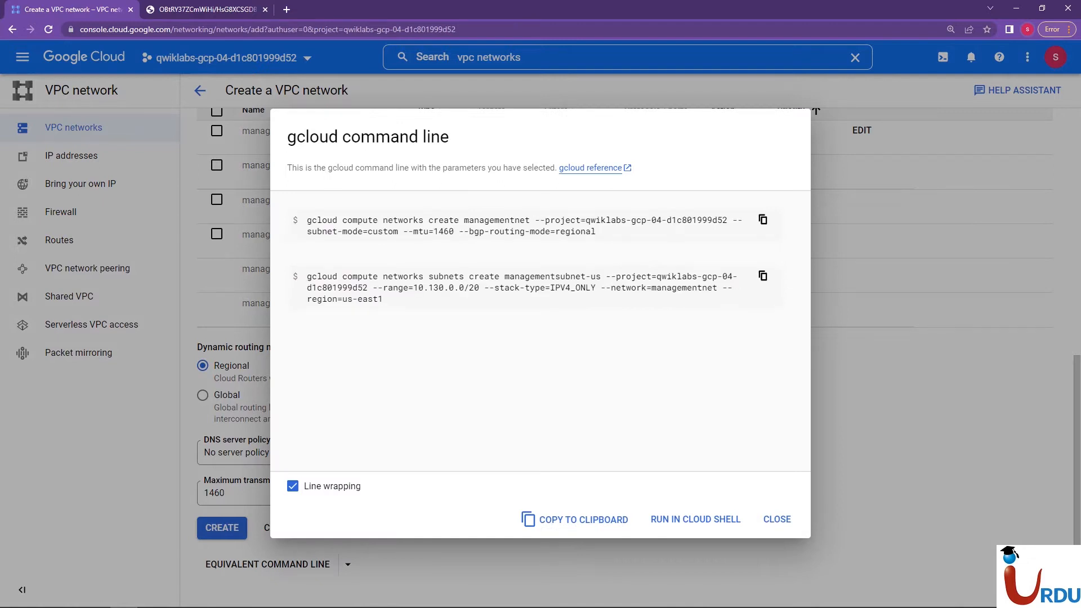
click(575, 519)
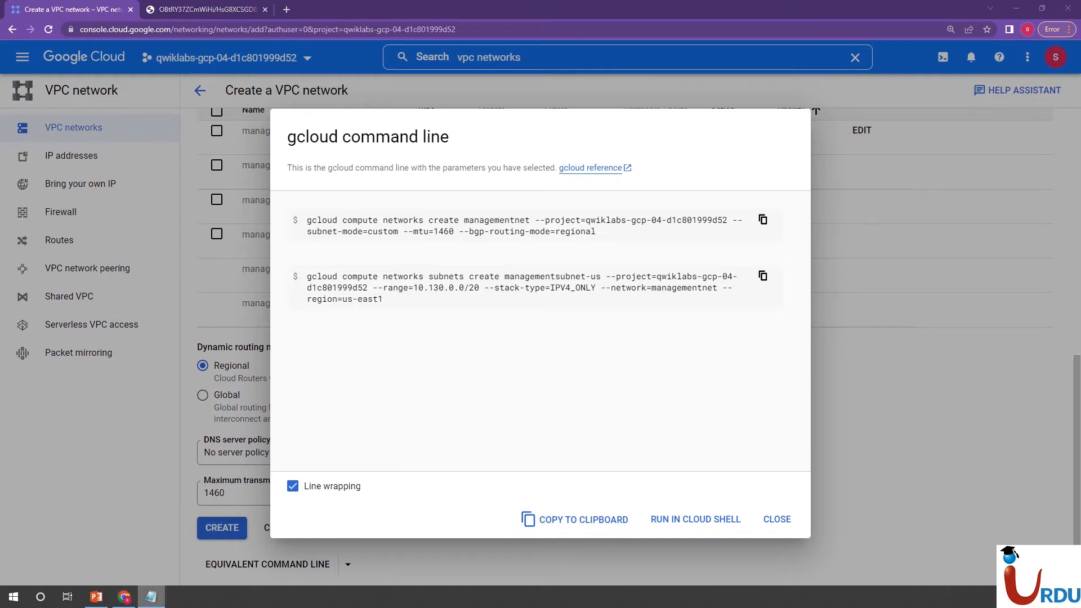
right_click(151, 597)
click(115, 537)
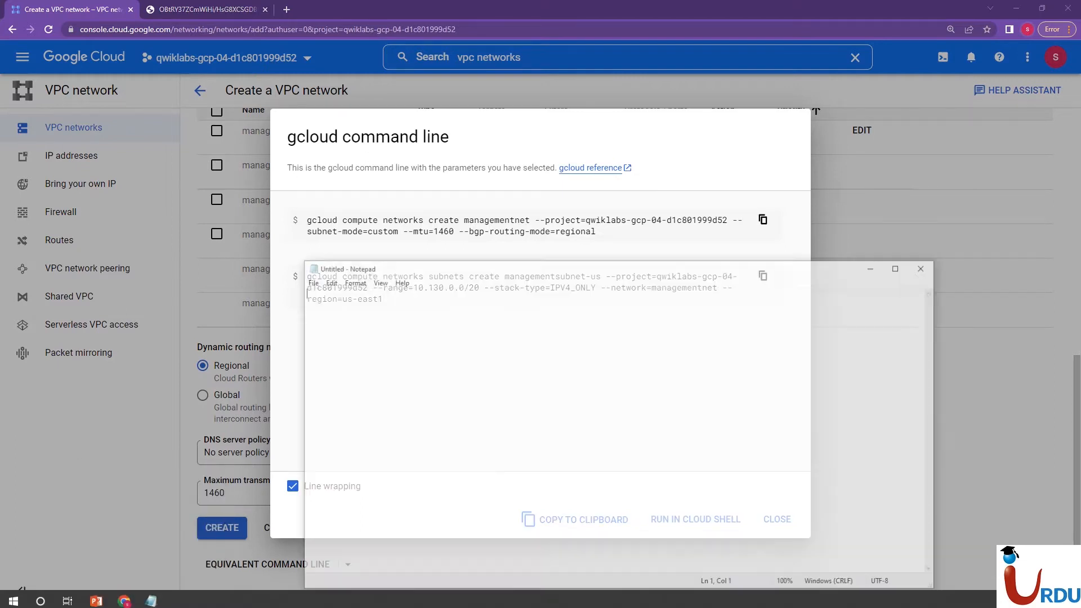
key(ctrl+v)
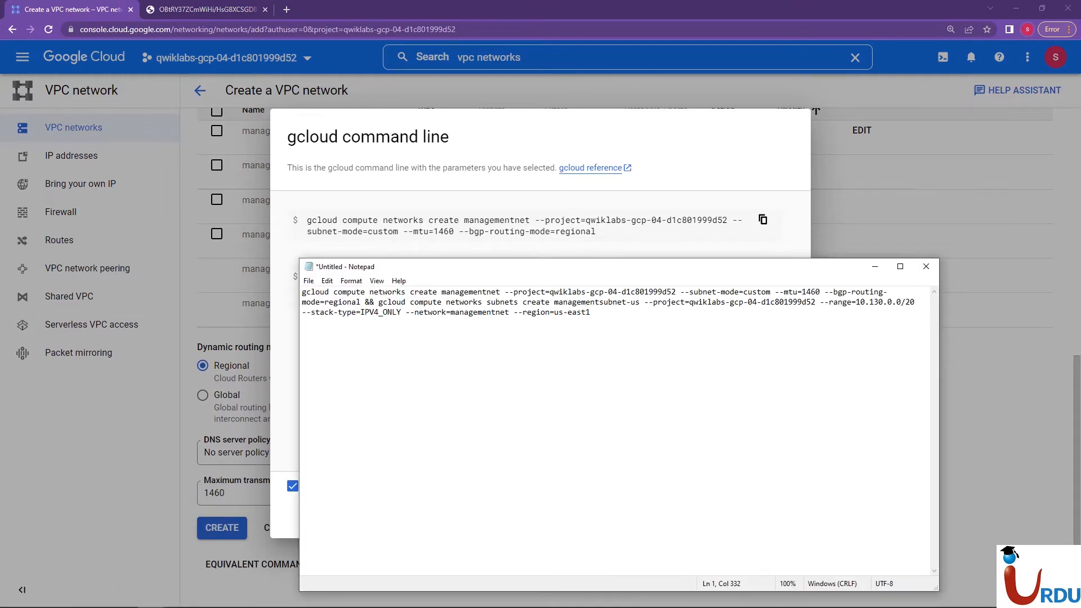
key(alt+Tab)
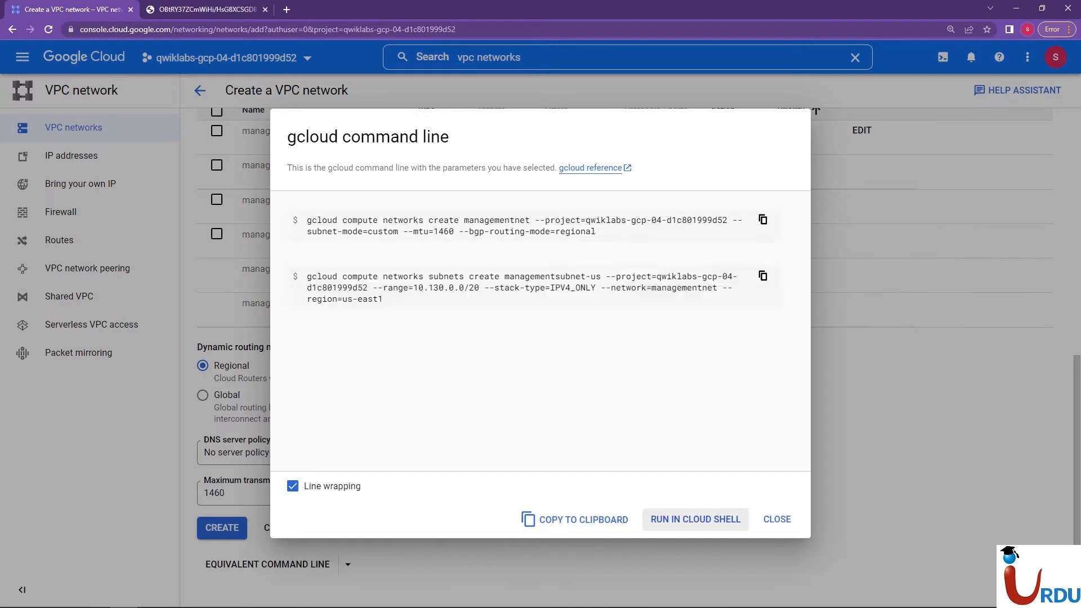
click(777, 519)
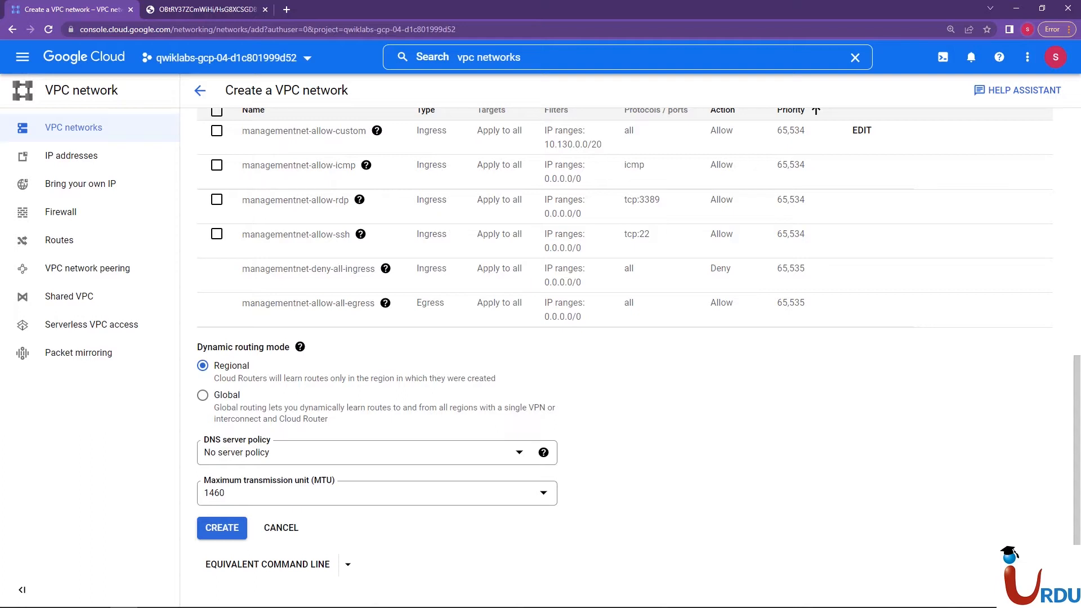
Create the managementnet network and check the network architecture diagram before returning to the VPC console
click(222, 528)
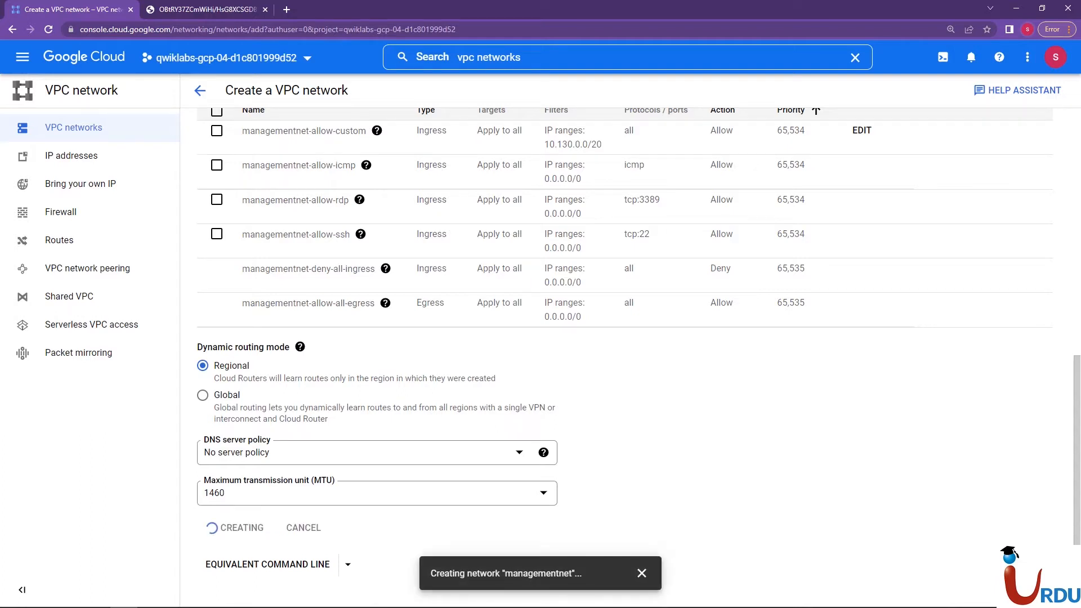
key(ctrl+Tab)
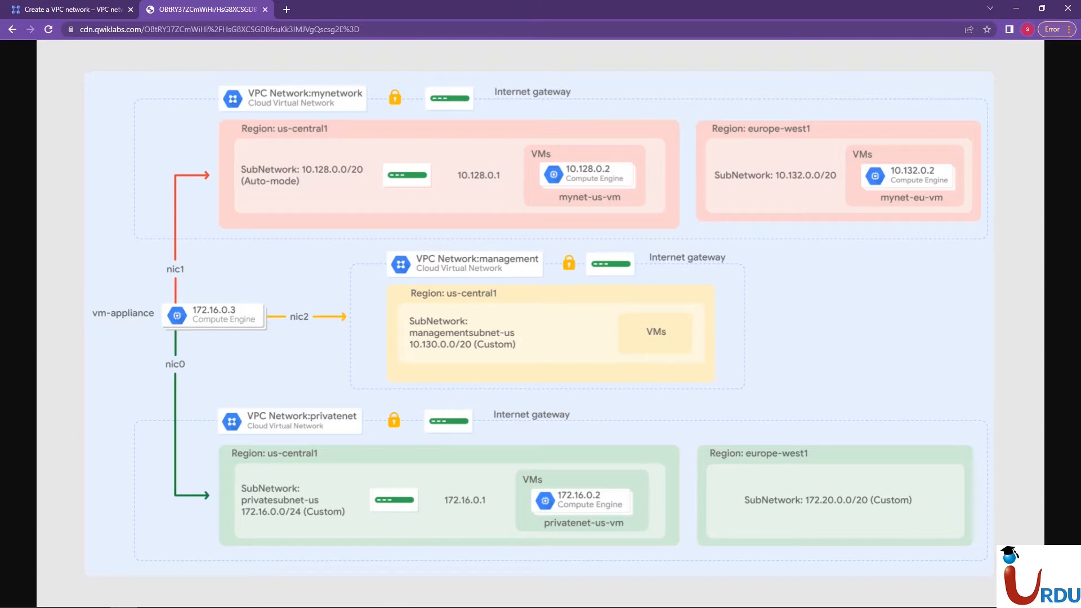
key(ctrl+Tab)
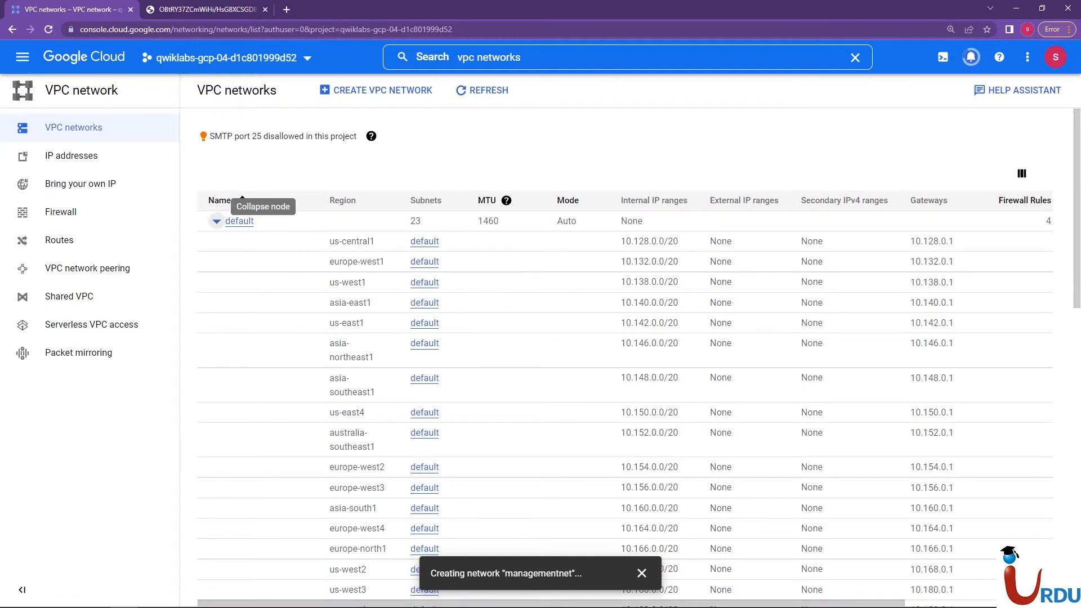
Collapse the default and mynetwork entries in the network list, and check the network architecture diagram
click(216, 221)
click(217, 262)
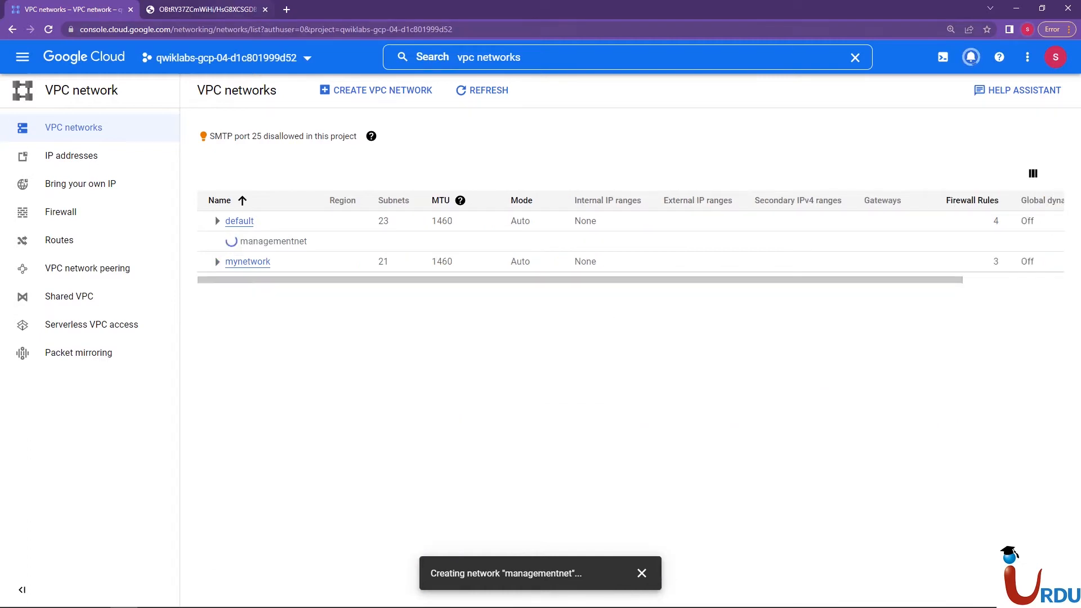
key(ctrl+Tab)
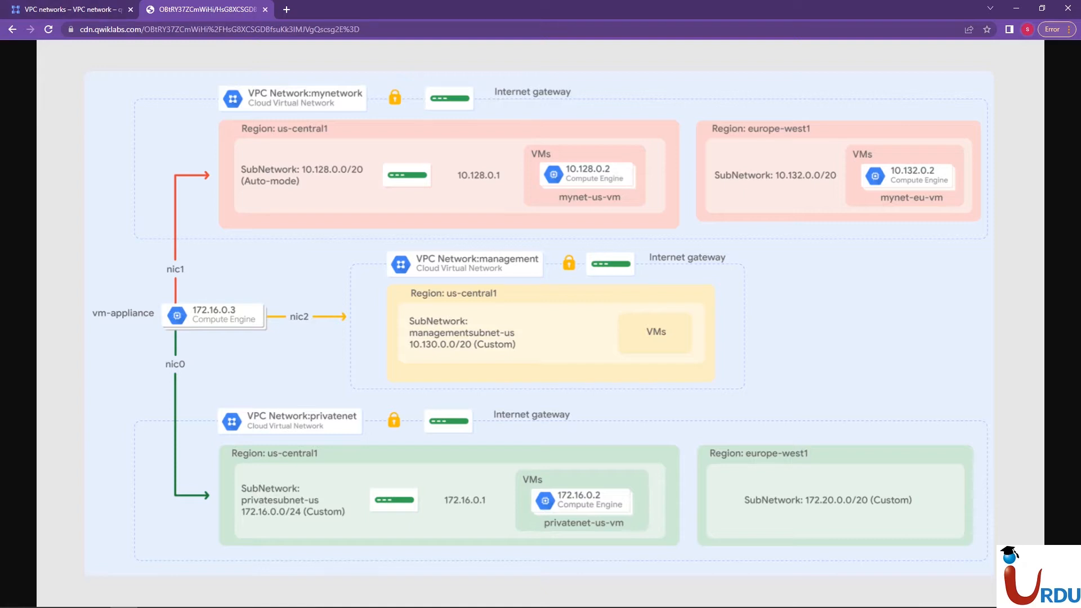
Draft a network named autonetwork with automatic subnet creation in a separate tab, review its regional ranges and firewall rules, and leave without creating it
click(73, 9)
right_click(358, 83)
click(398, 91)
click(188, 8)
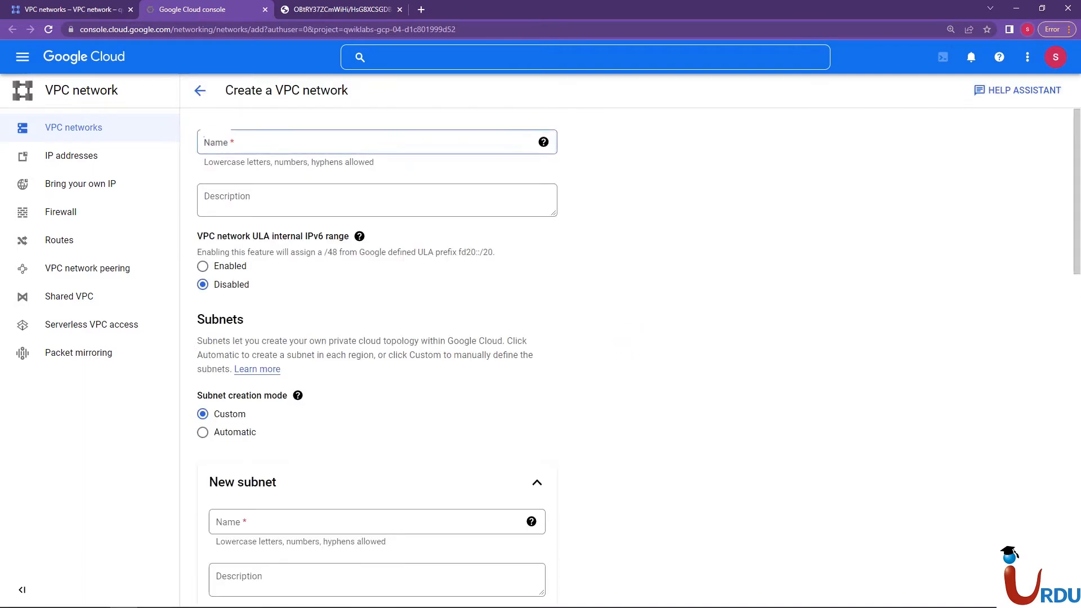
text(autonetwork)
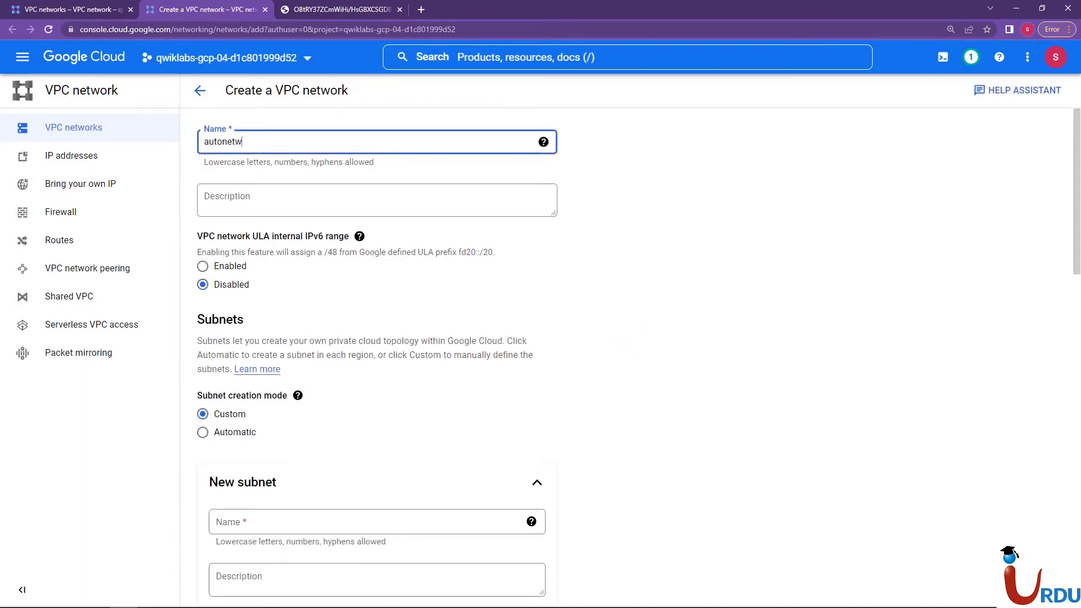
key(Tab)
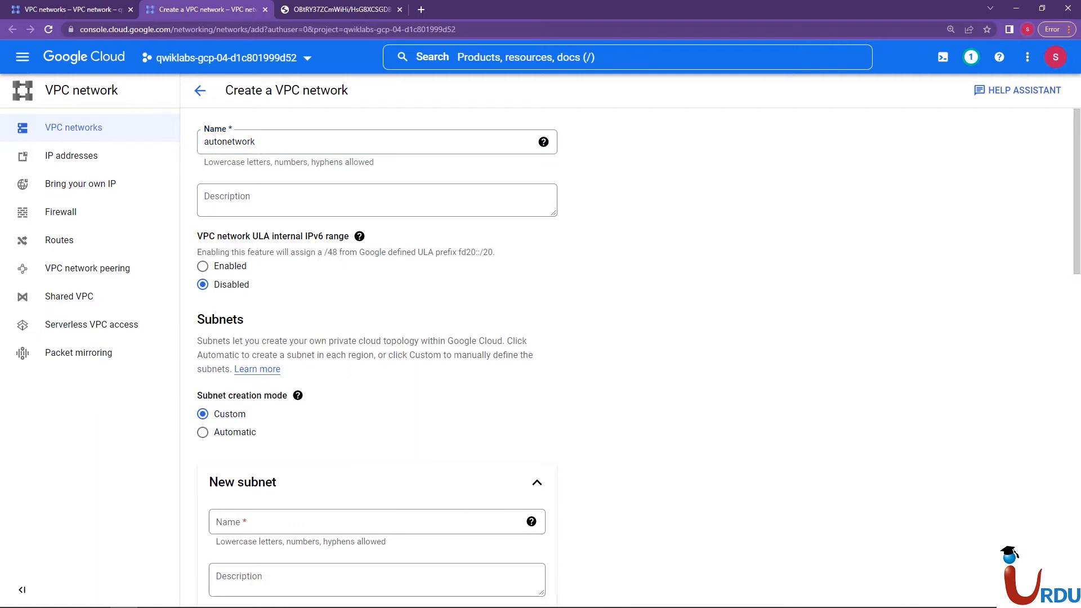
click(203, 432)
scroll(540, 338, down, 15)
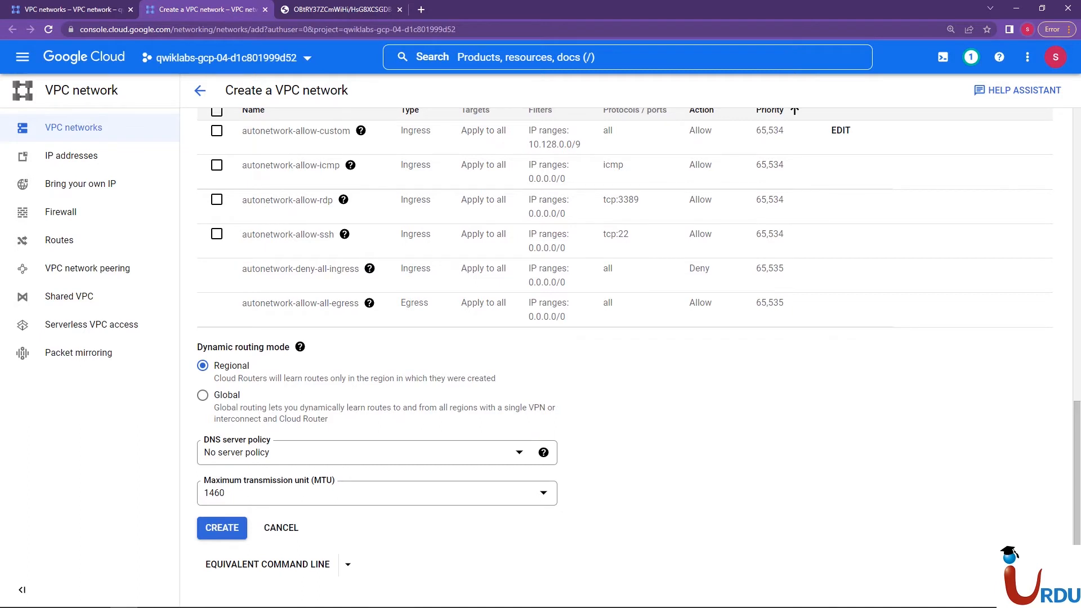
scroll(541, 338, up, 10)
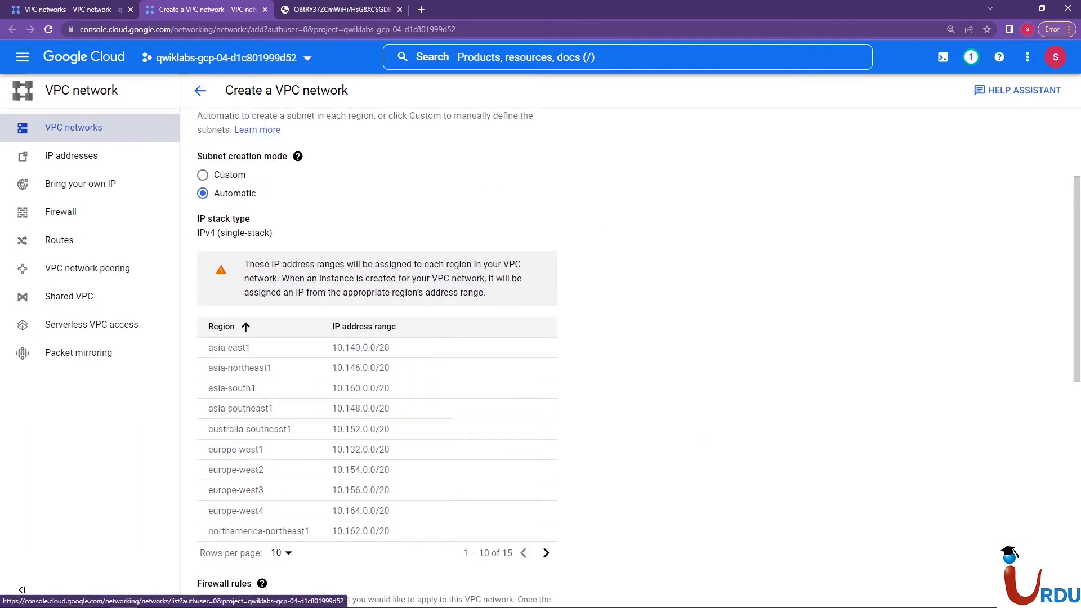
click(73, 127)
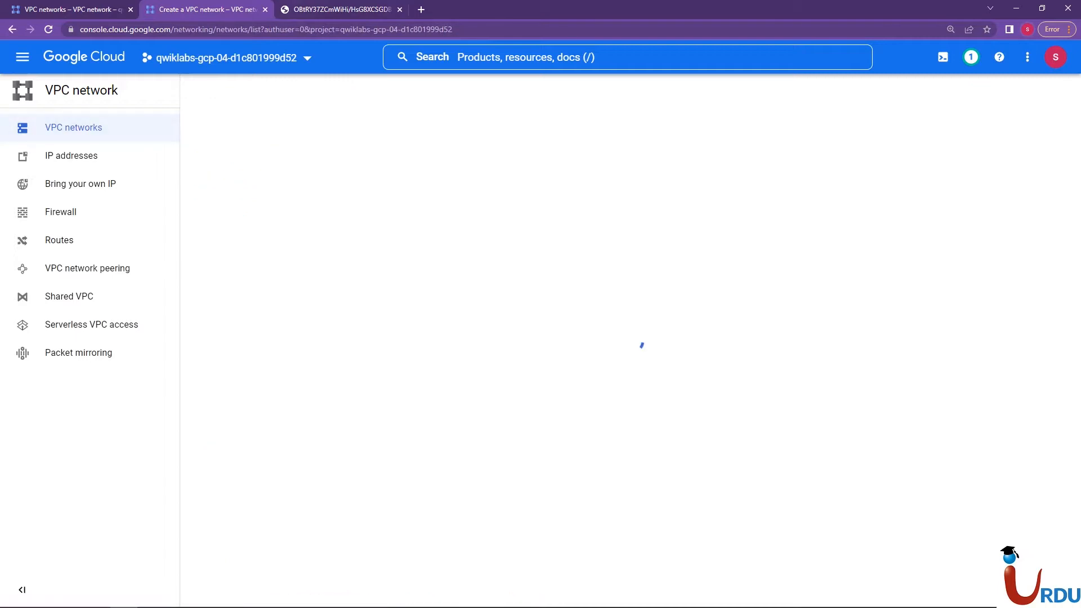
Compare managementnet's subnet region and address range in the network list with the architecture diagram, and collapse the network entries
key(ctrl+Tab)
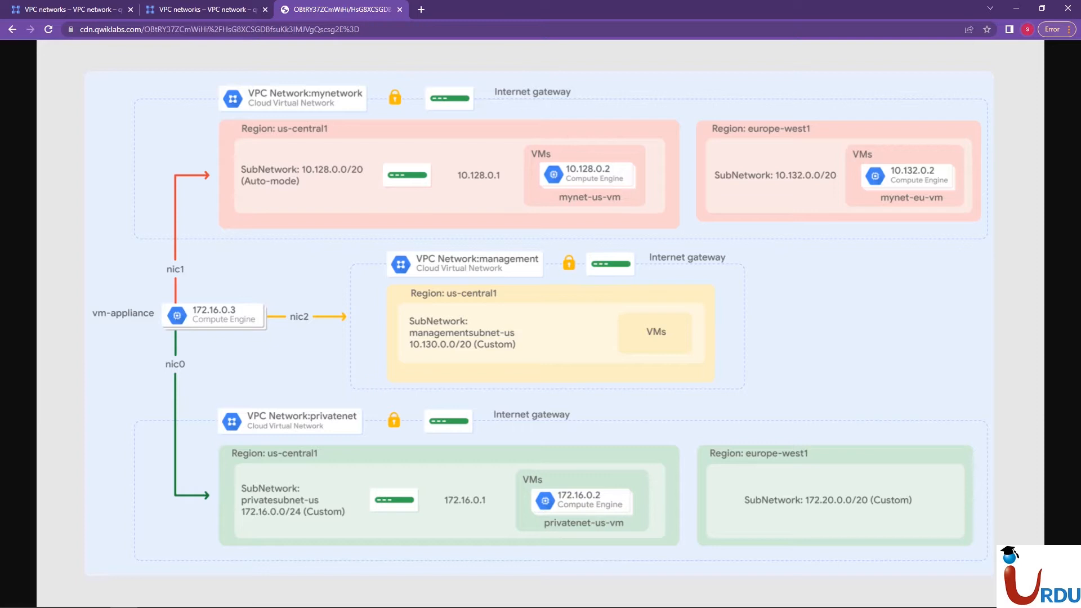
key(ctrl+shift+Tab)
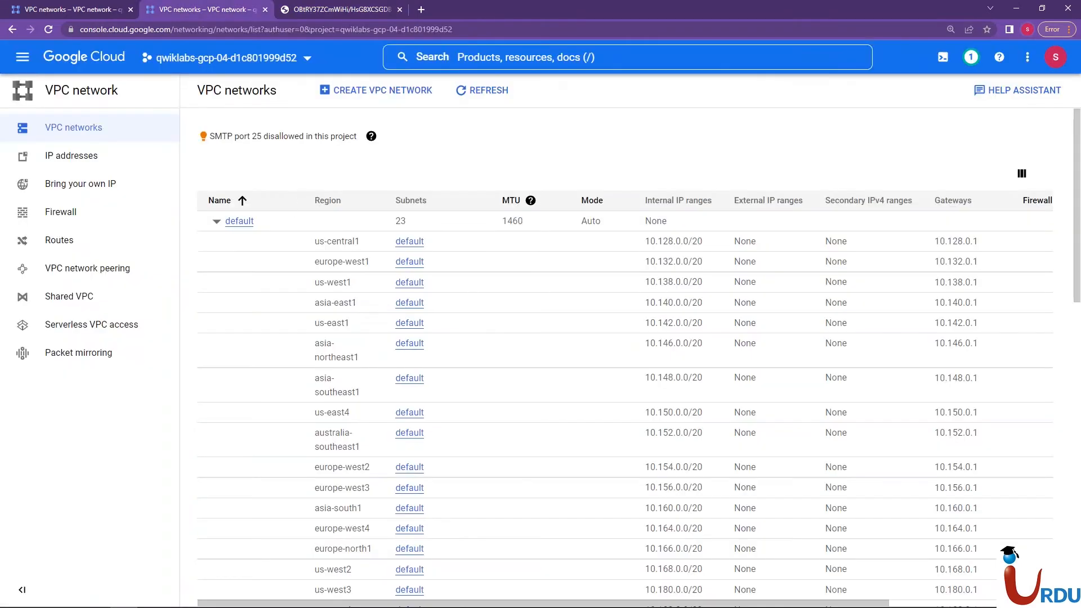
click(216, 221)
click(217, 297)
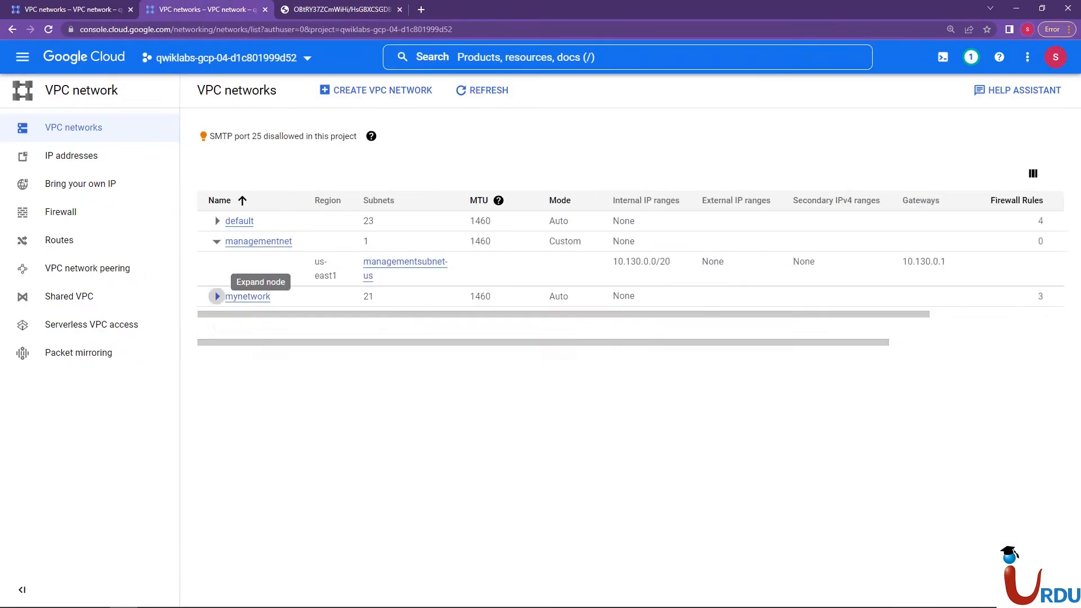
click(363, 9)
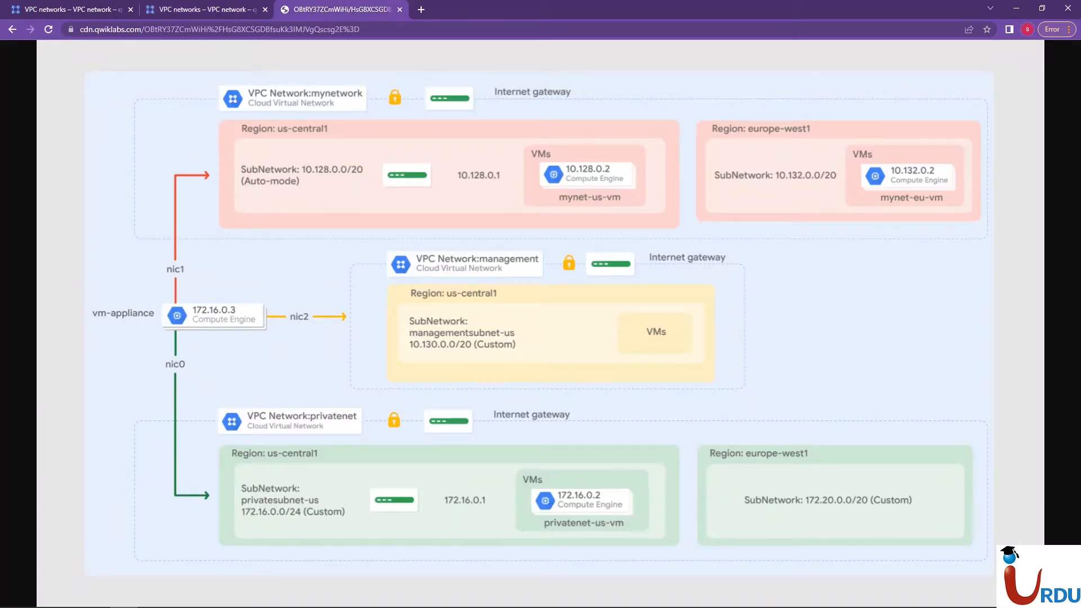
key(ctrl+shift+Tab)
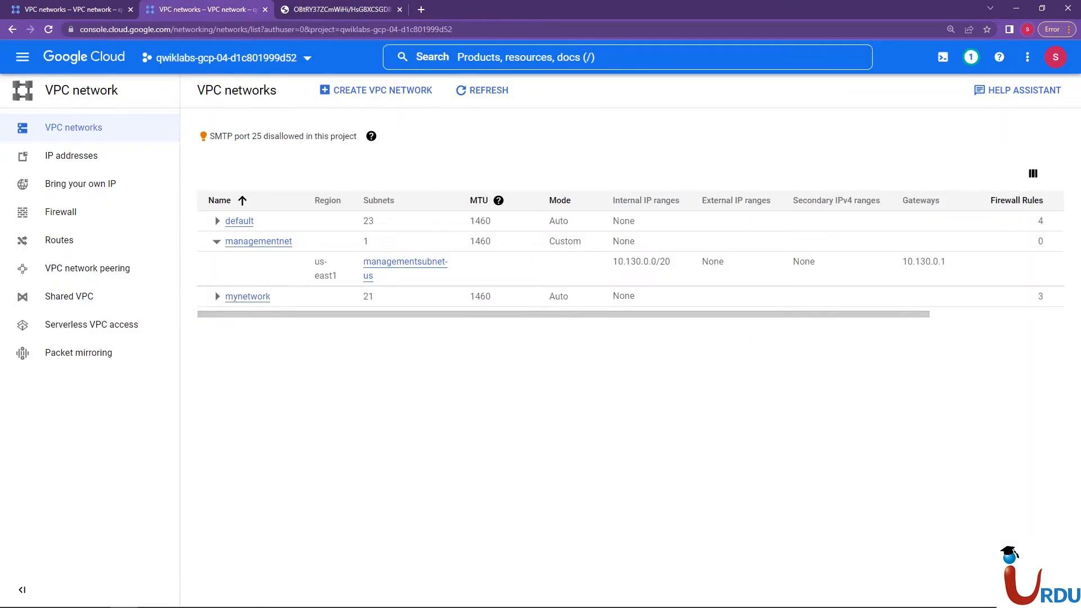
drag(315, 262, 338, 276)
click(337, 276)
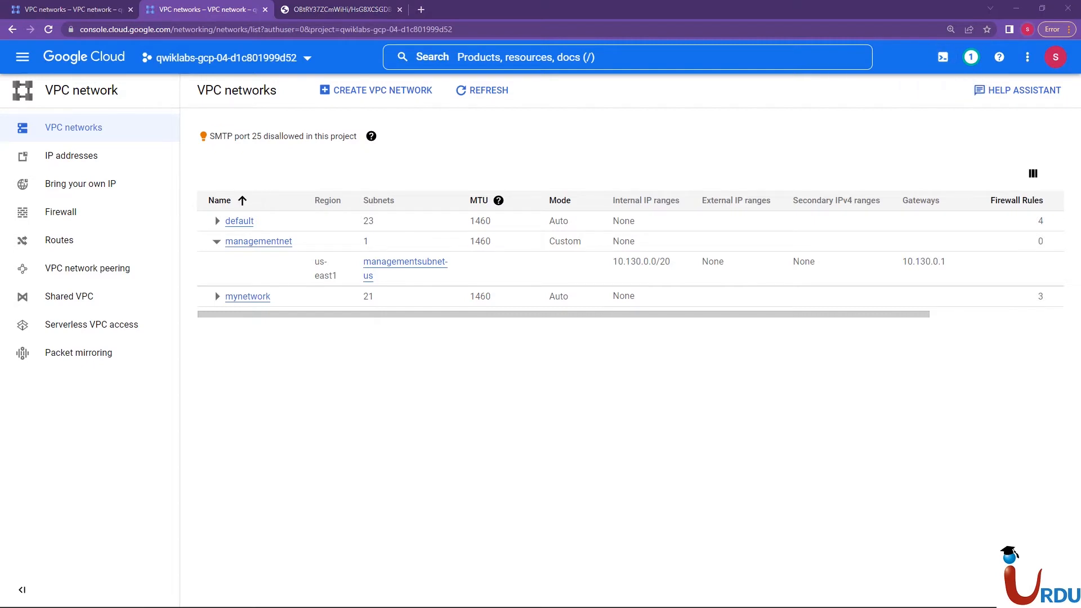
click(216, 241)
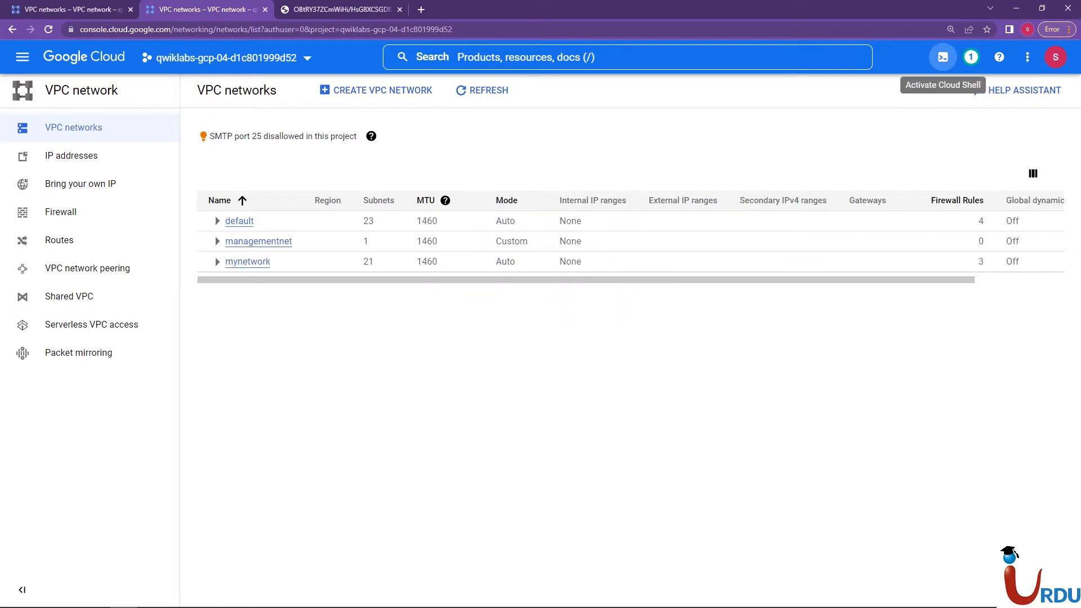
Activate Cloud Shell and set the terminal text size to Largest
click(943, 57)
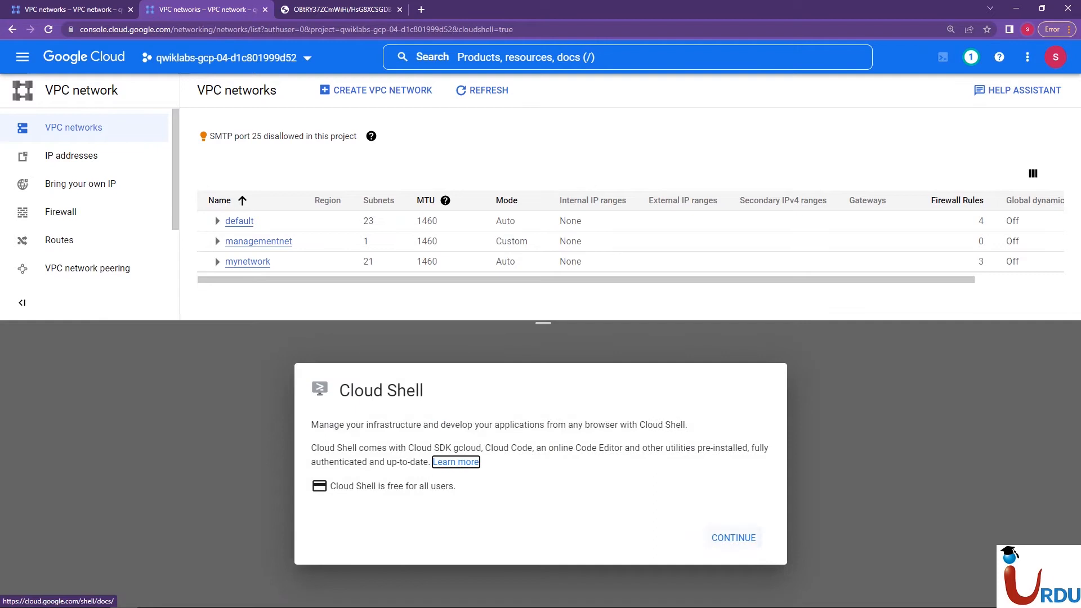
click(734, 537)
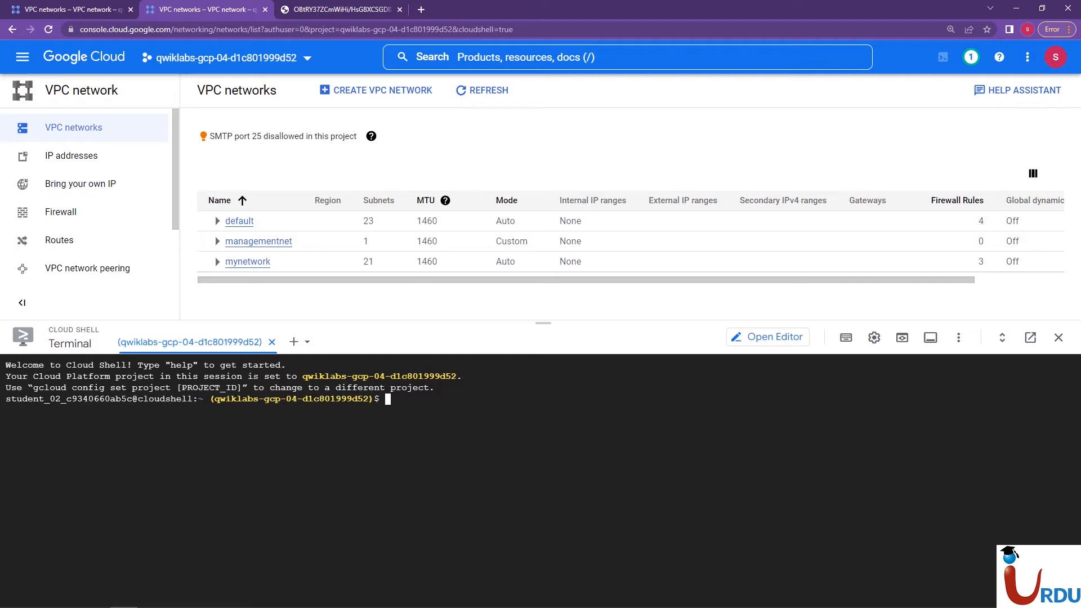
click(845, 337)
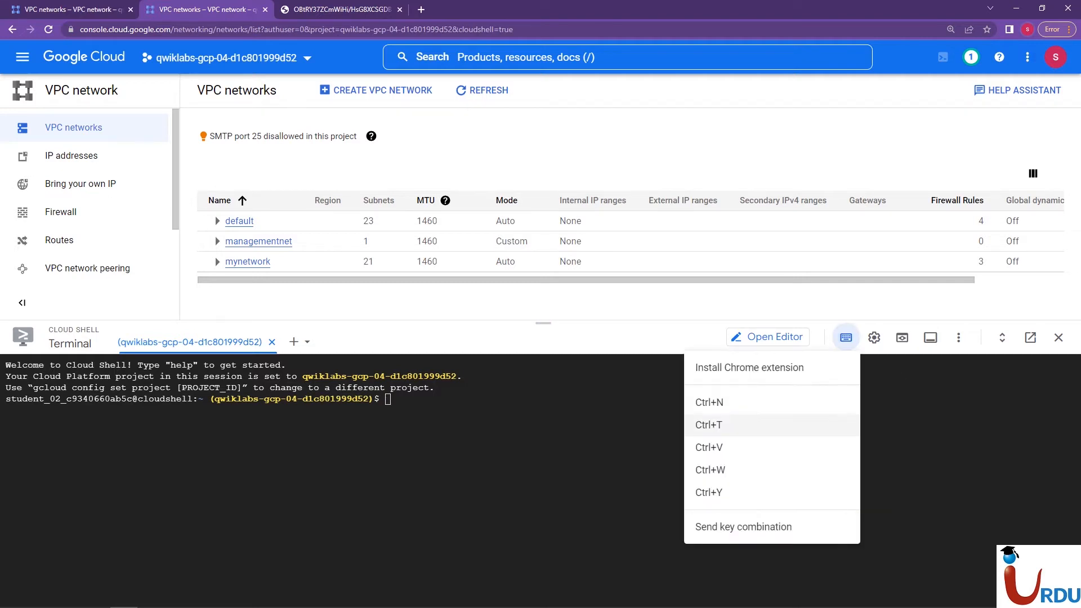
click(874, 336)
click(874, 336)
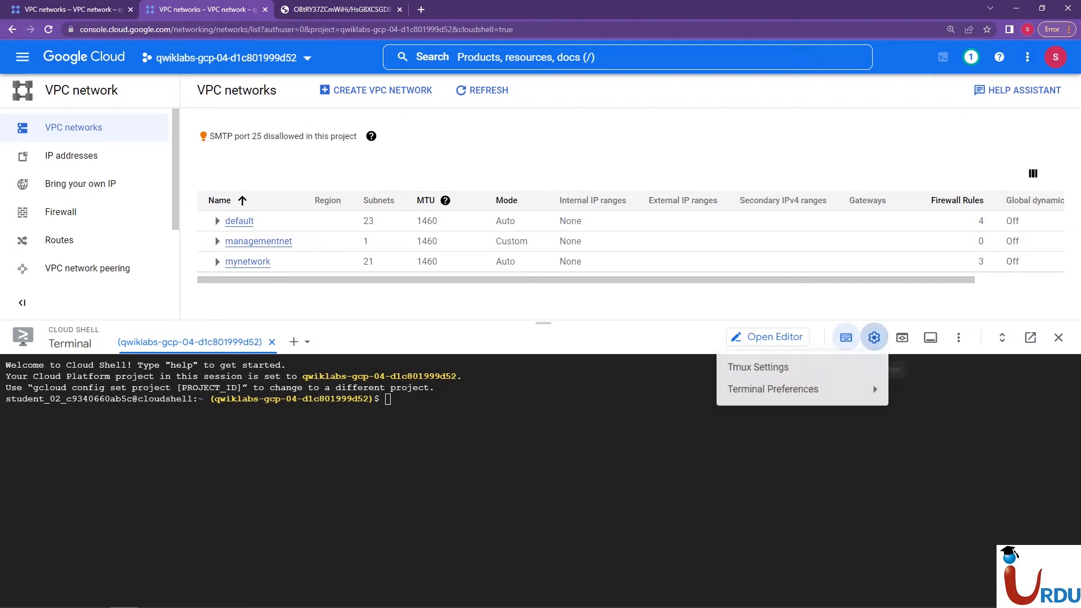
mouse_move(873, 386)
mouse_move(567, 412)
click(413, 413)
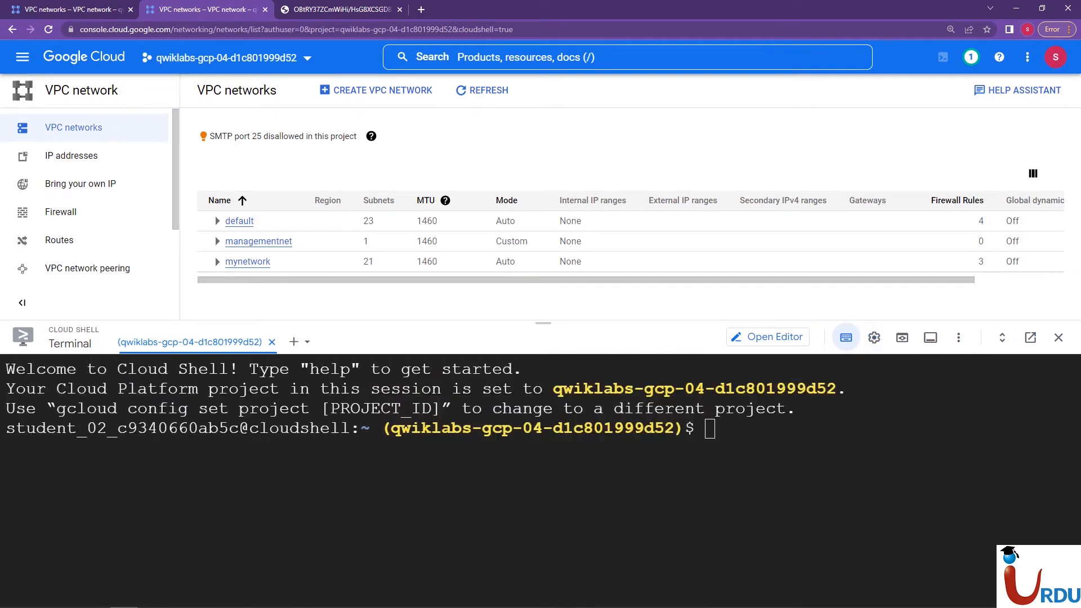
Clear the terminal output and set the terminal text size to Large
text(clear)
key(Return)
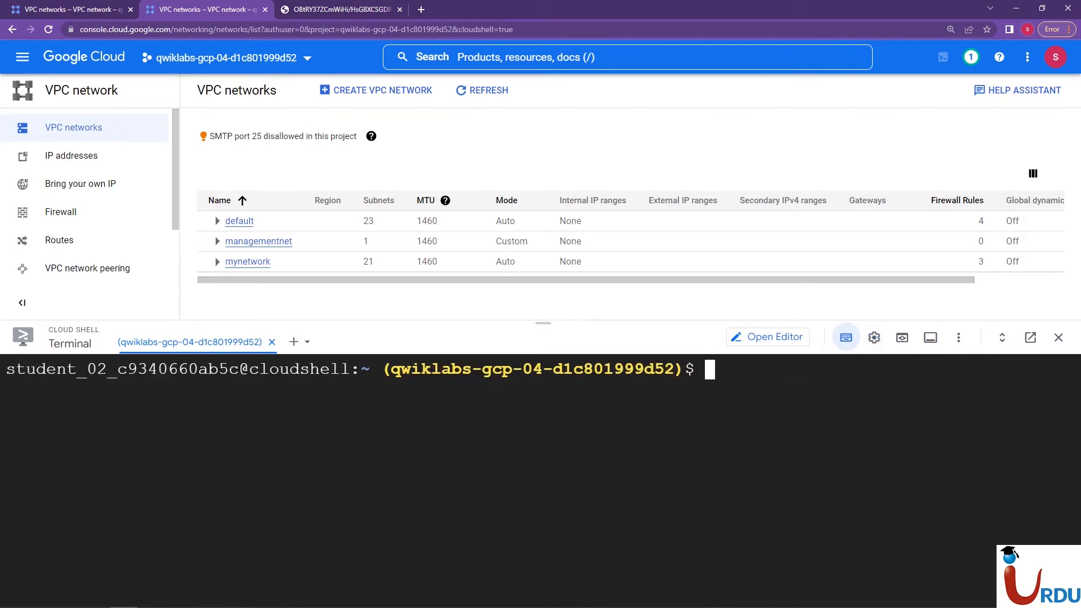
click(846, 337)
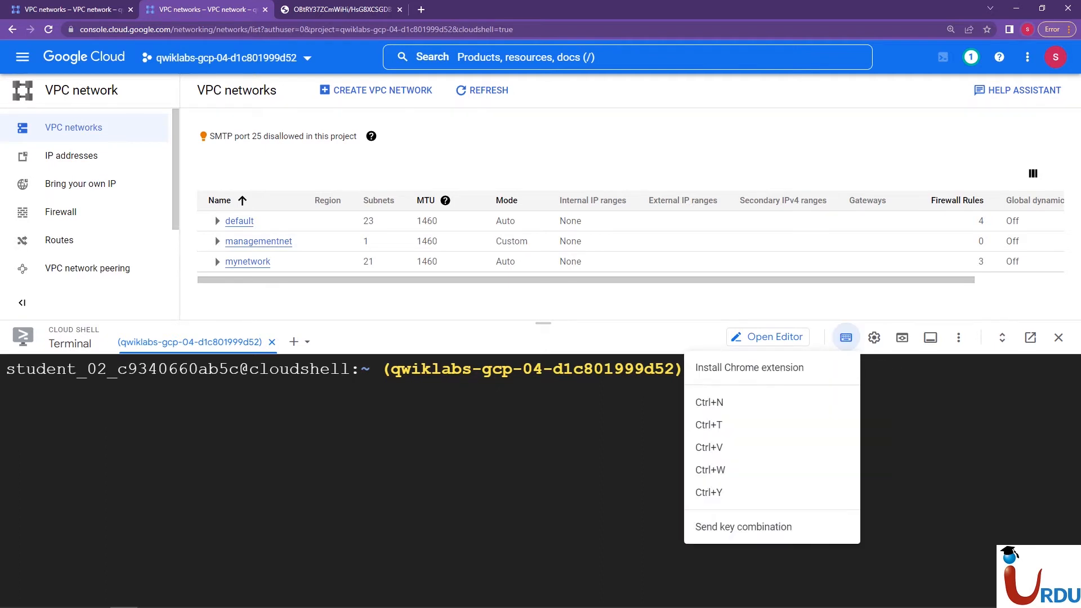
click(873, 337)
click(874, 337)
mouse_move(770, 390)
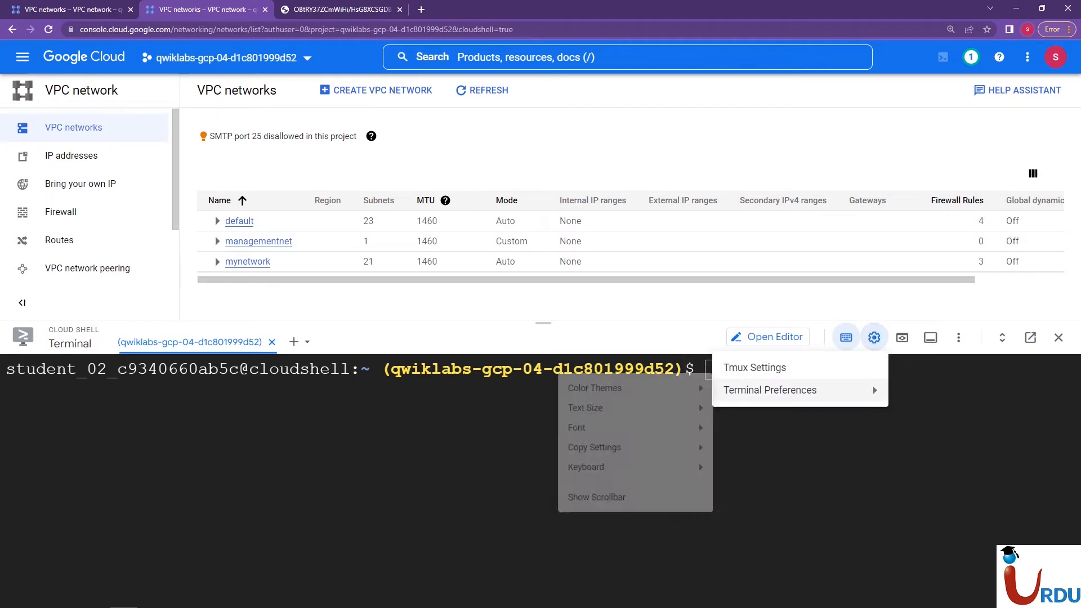
mouse_move(578, 390)
mouse_move(567, 413)
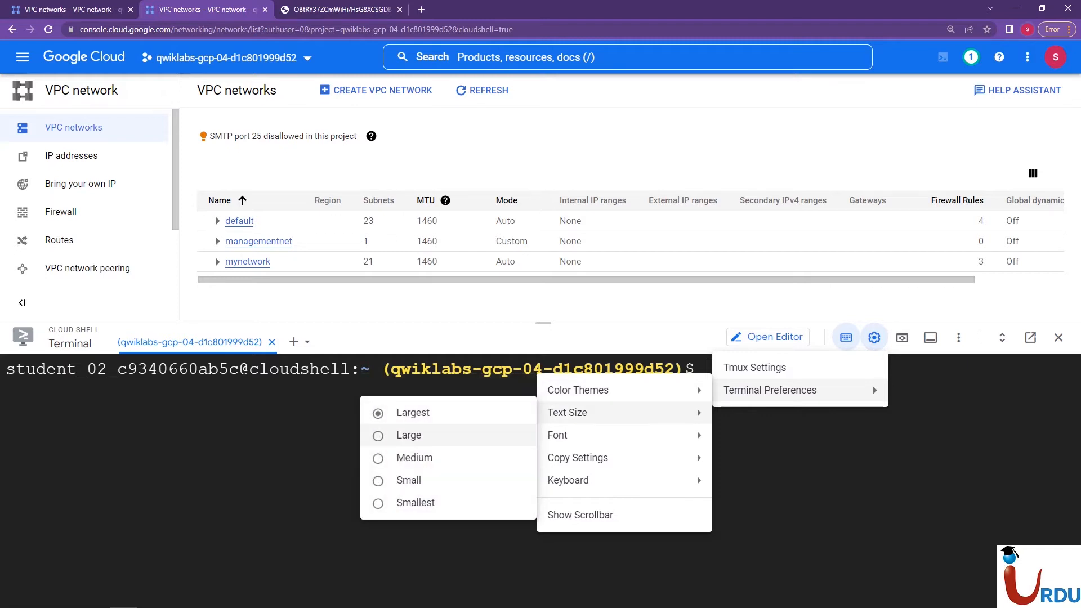
click(417, 435)
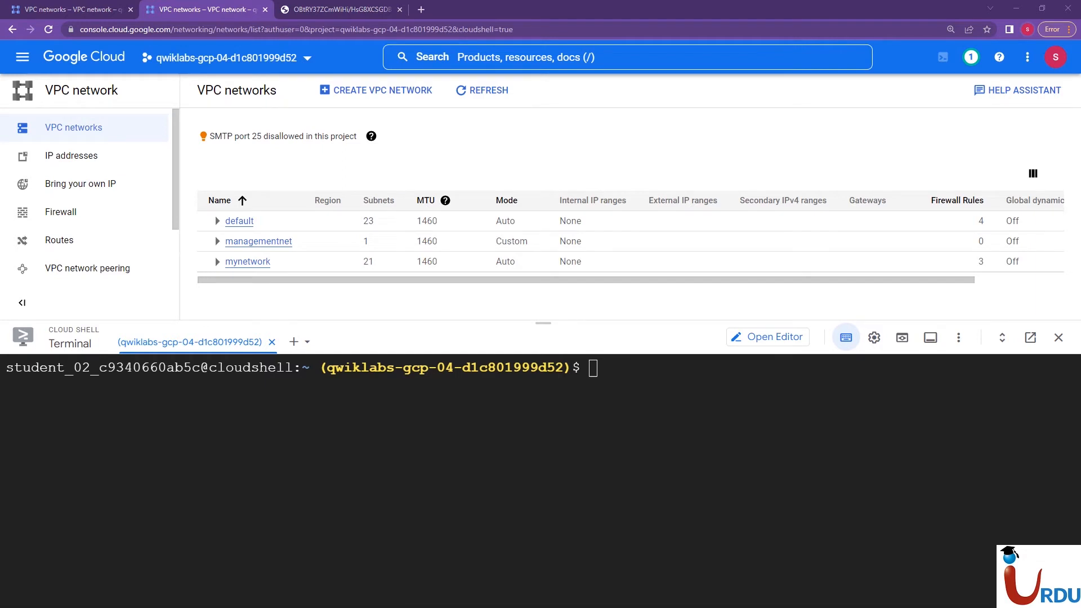
Review the Notepad task note about the managementnet and privatenet networks, and return to Cloud Shell
mouse_move(151, 597)
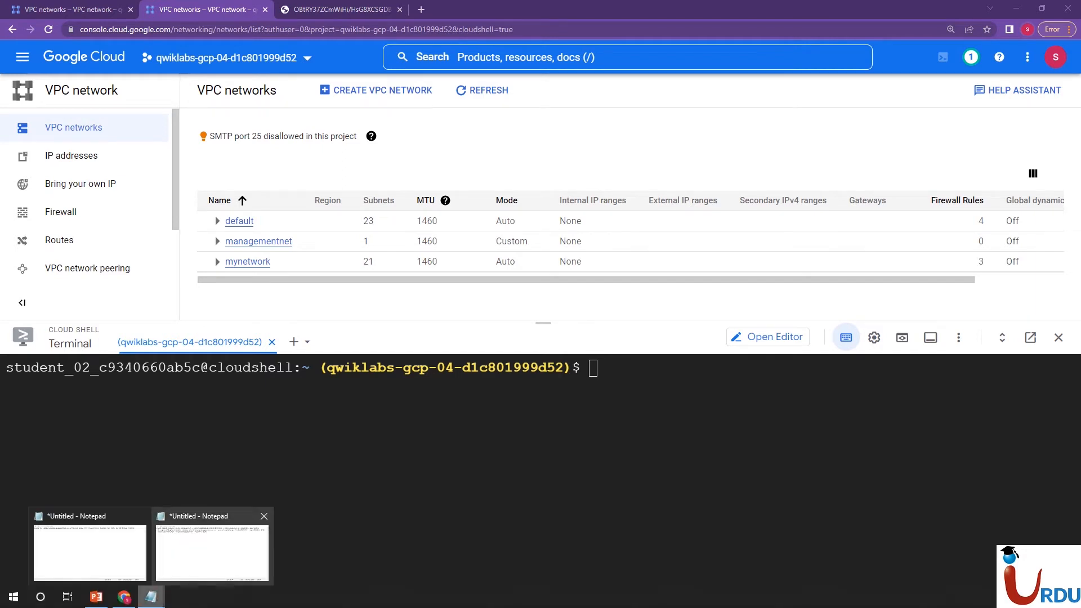
click(91, 549)
key(ctrl+Left)
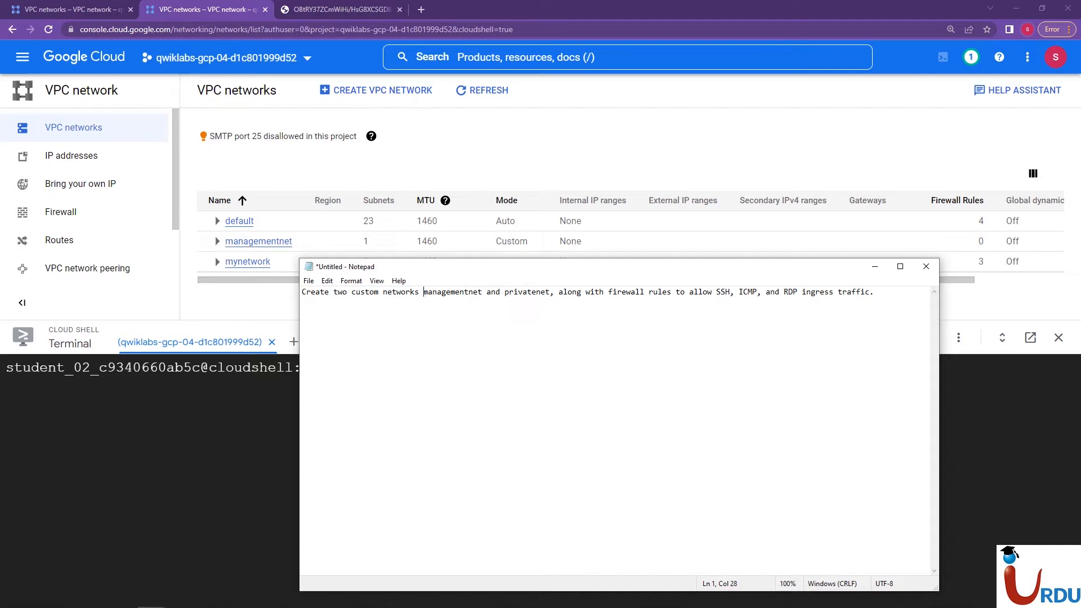
drag(509, 292, 527, 292)
click(437, 293)
click(504, 292)
key(alt+Tab)
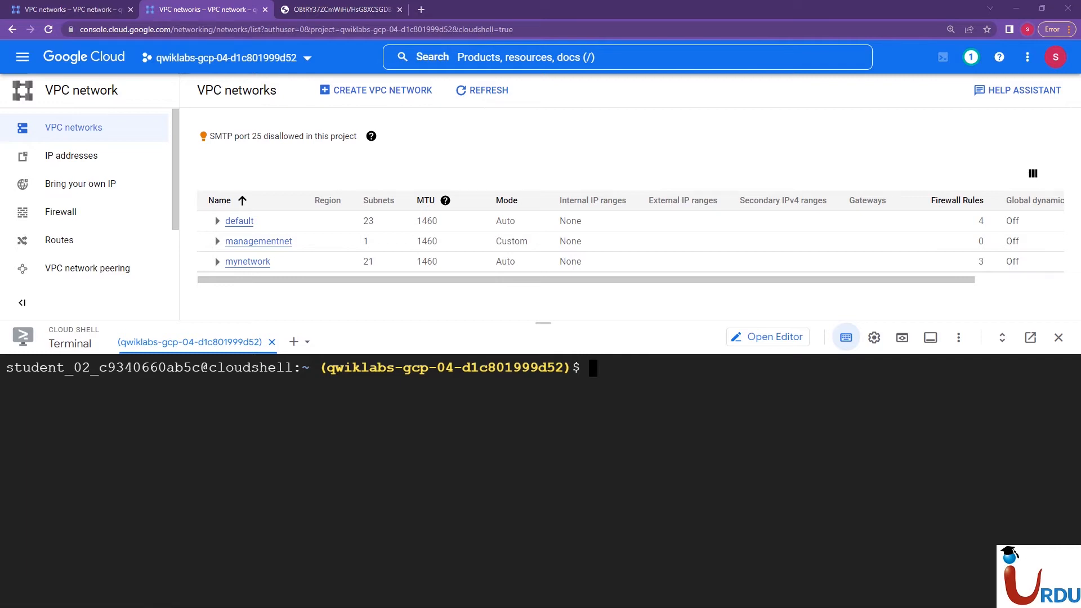
Paste and run gcloud compute networks create privatenet --subnet-mode=custom in Cloud Shell, and authorize the credentials request
right_click(432, 406)
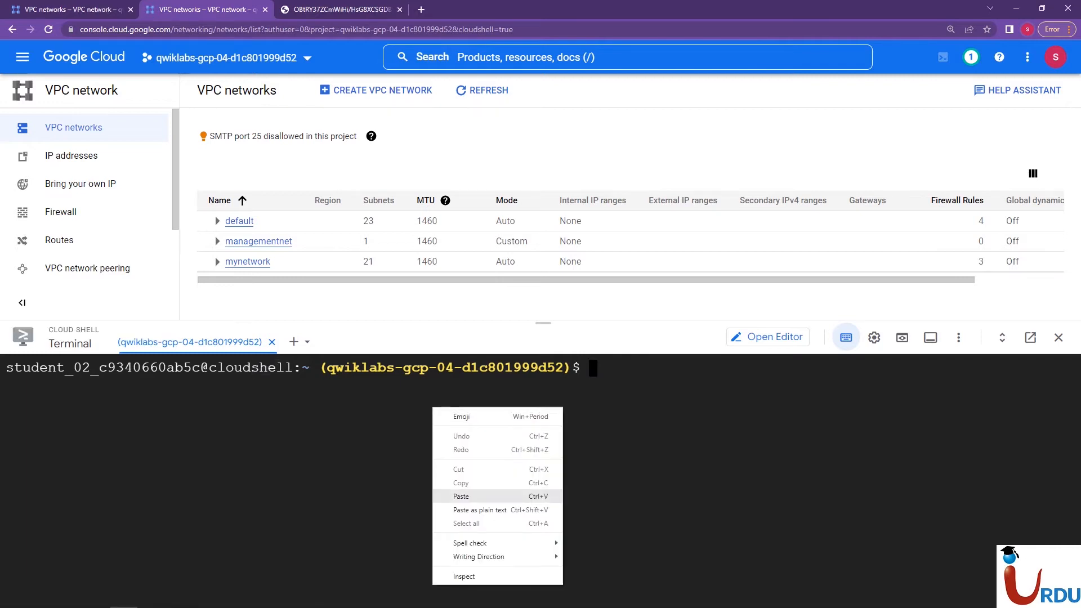
click(450, 495)
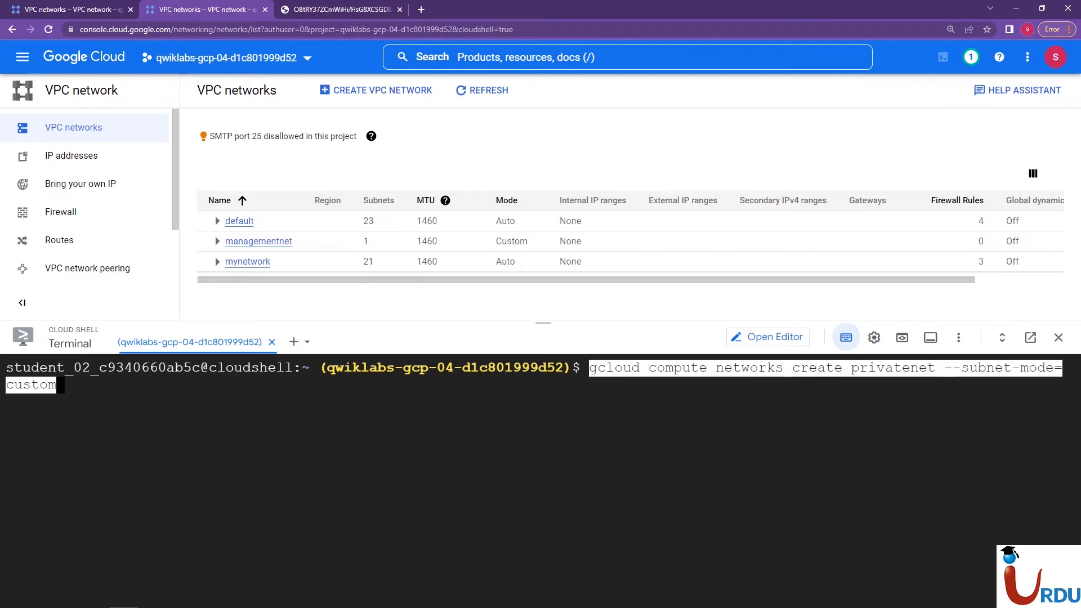
key(Right)
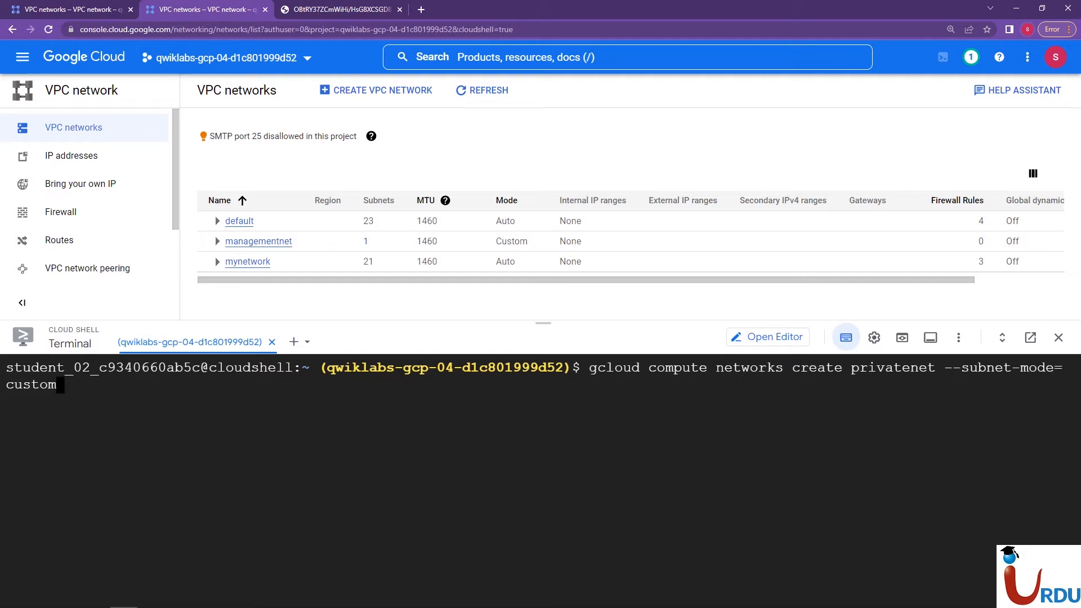
key(Return)
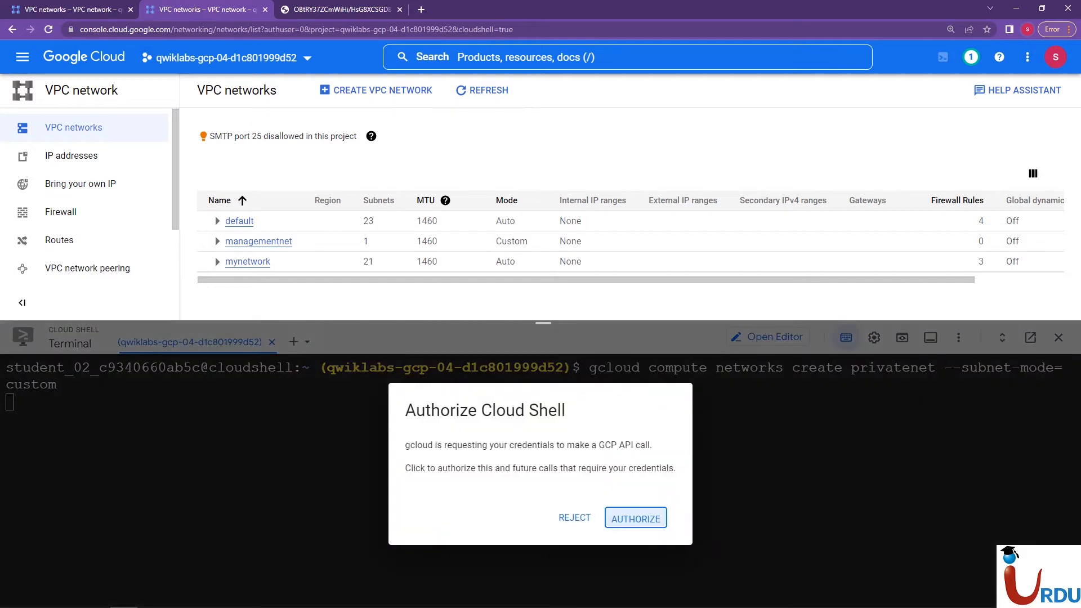
key(Return)
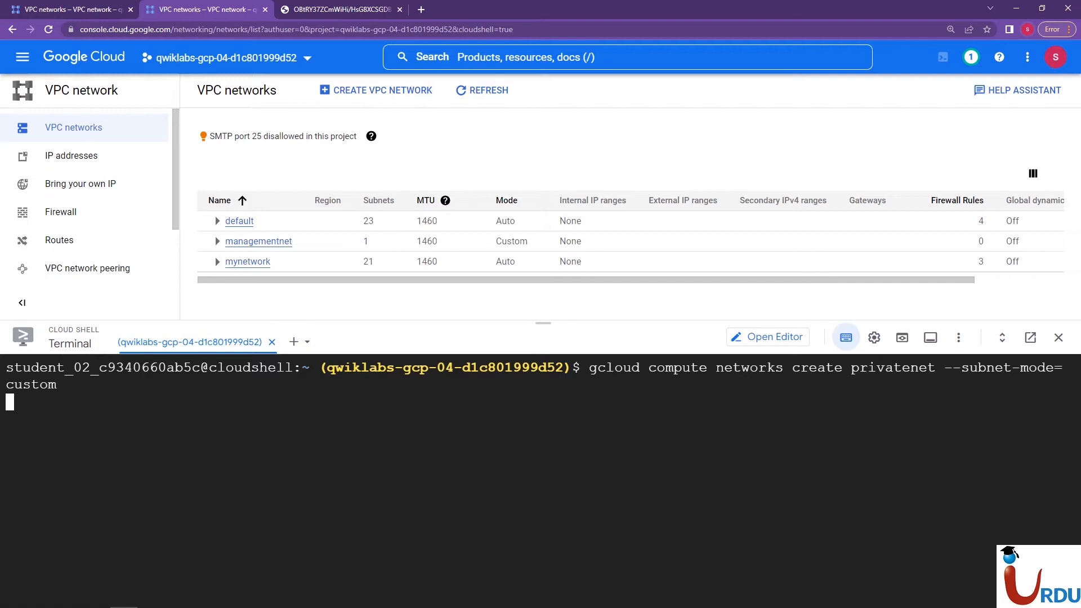
Shrink the Cloud Shell pane to show more of the console, and refresh the VPC networks list
drag(543, 322, 543, 375)
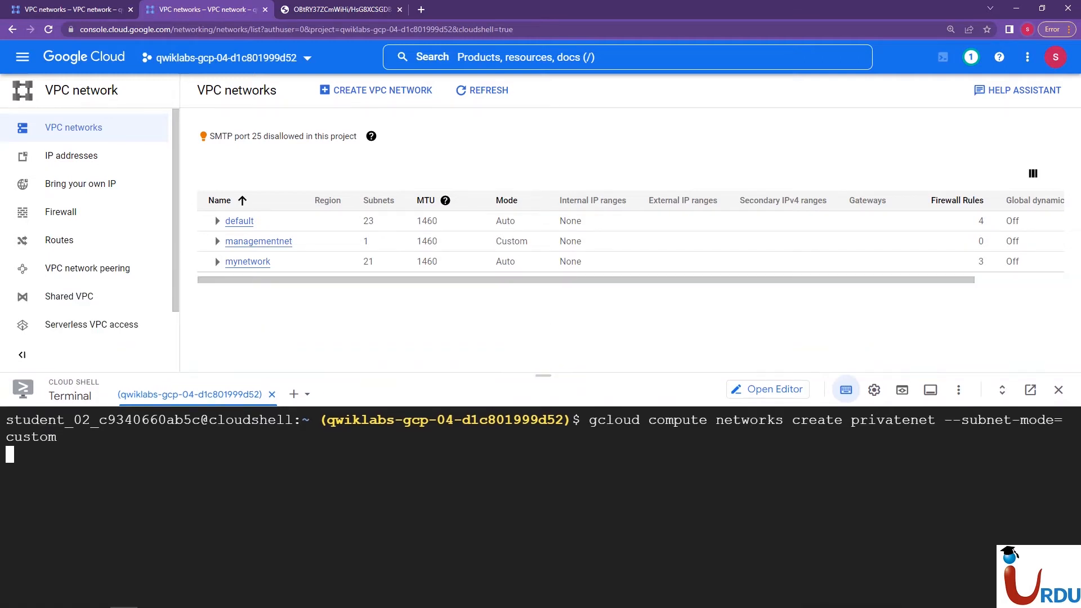
click(482, 90)
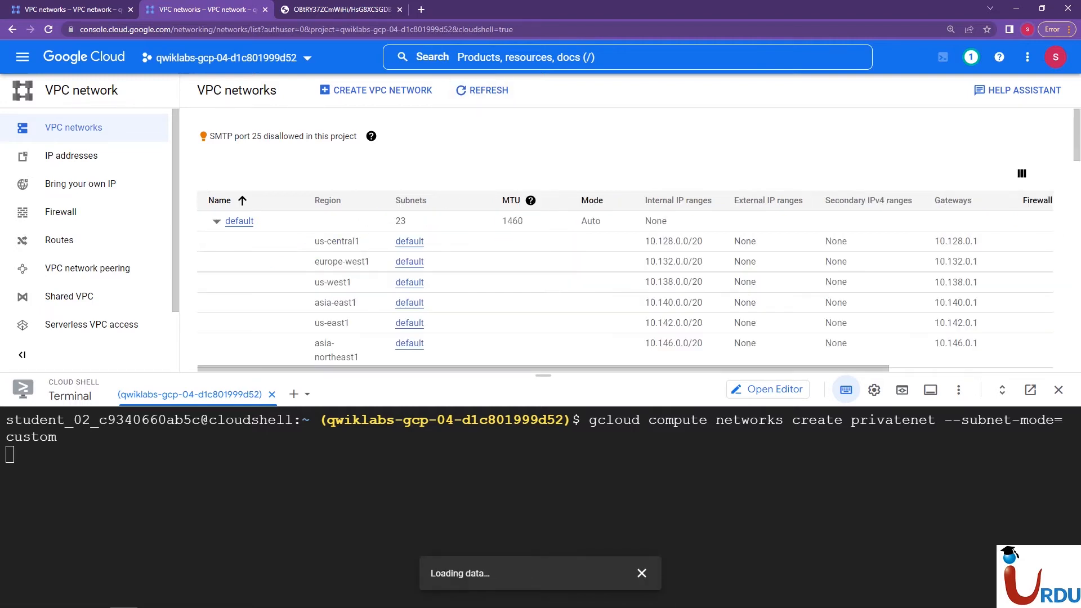
Collapse the default, managementnet and mynetwork entries in the VPC networks list, and dismiss the loading notification
click(217, 221)
click(217, 241)
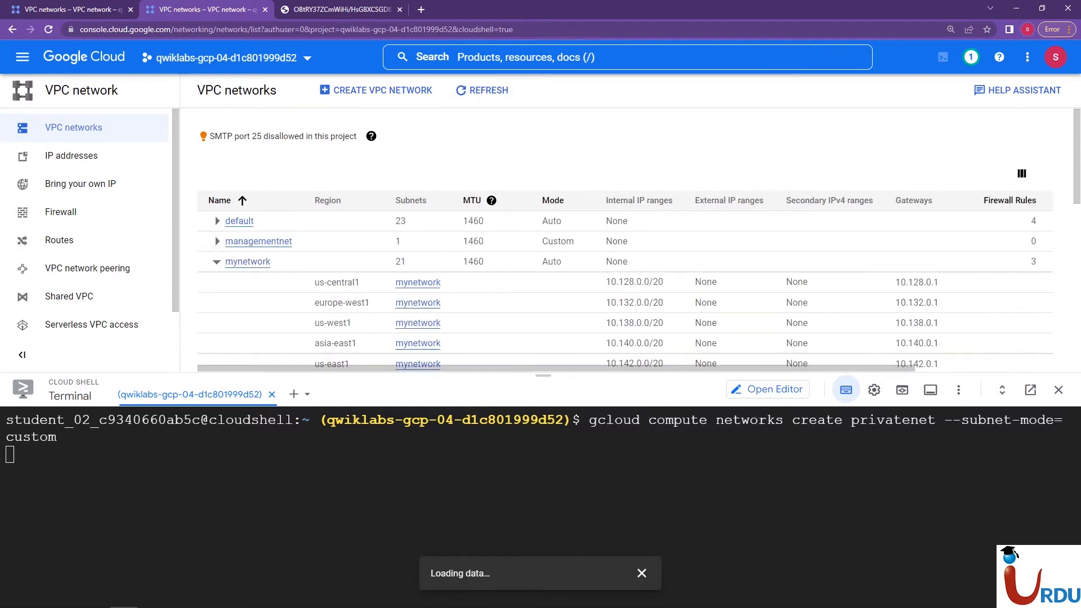
click(217, 261)
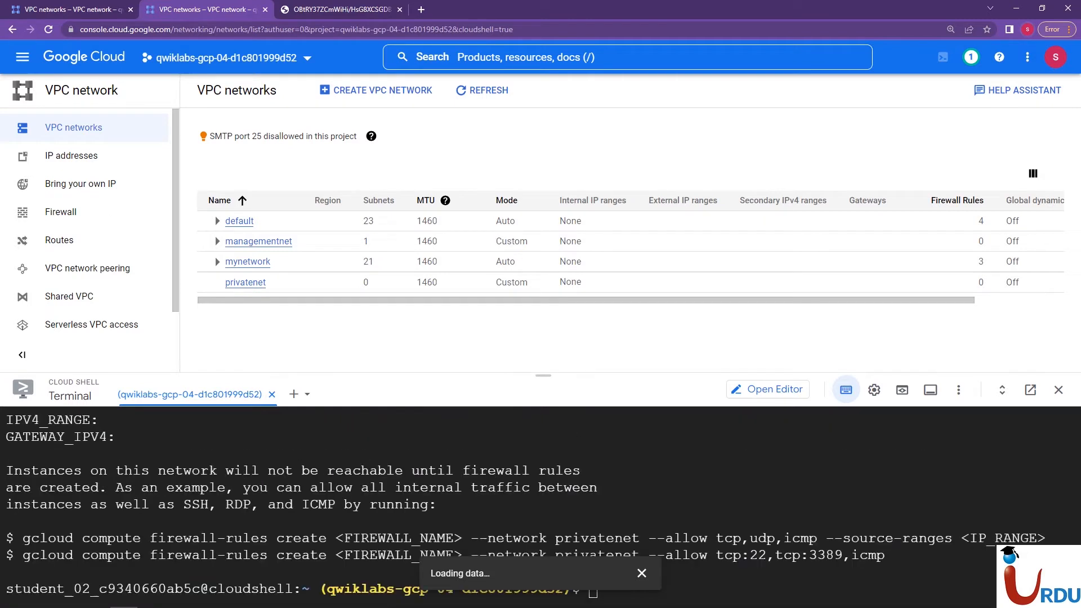
click(641, 573)
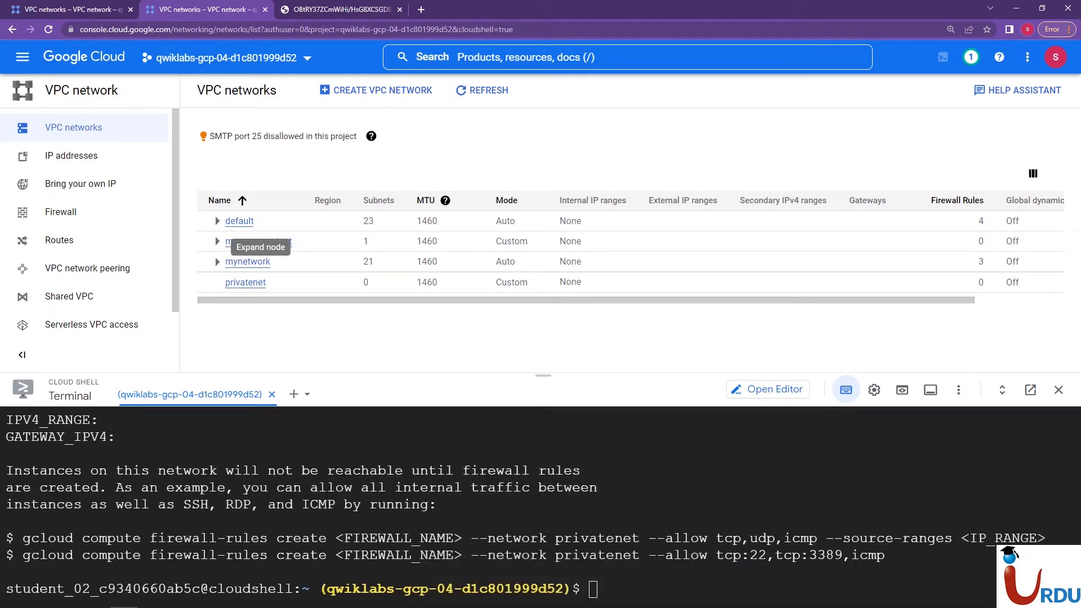
Turn on the scrollbar for the Cloud Shell terminal in its terminal preferences
click(845, 390)
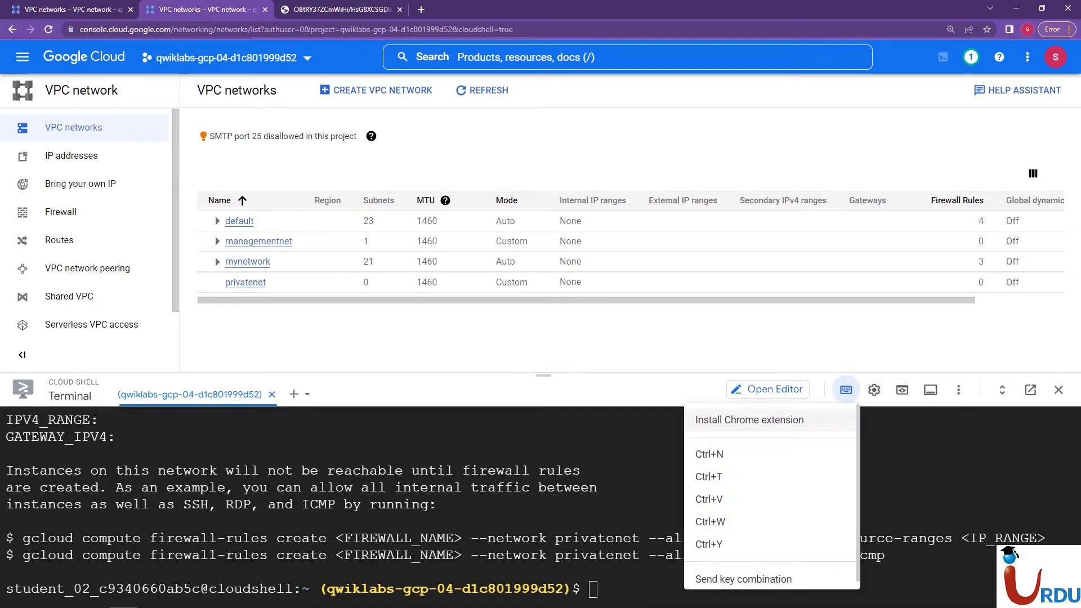
click(874, 390)
click(874, 390)
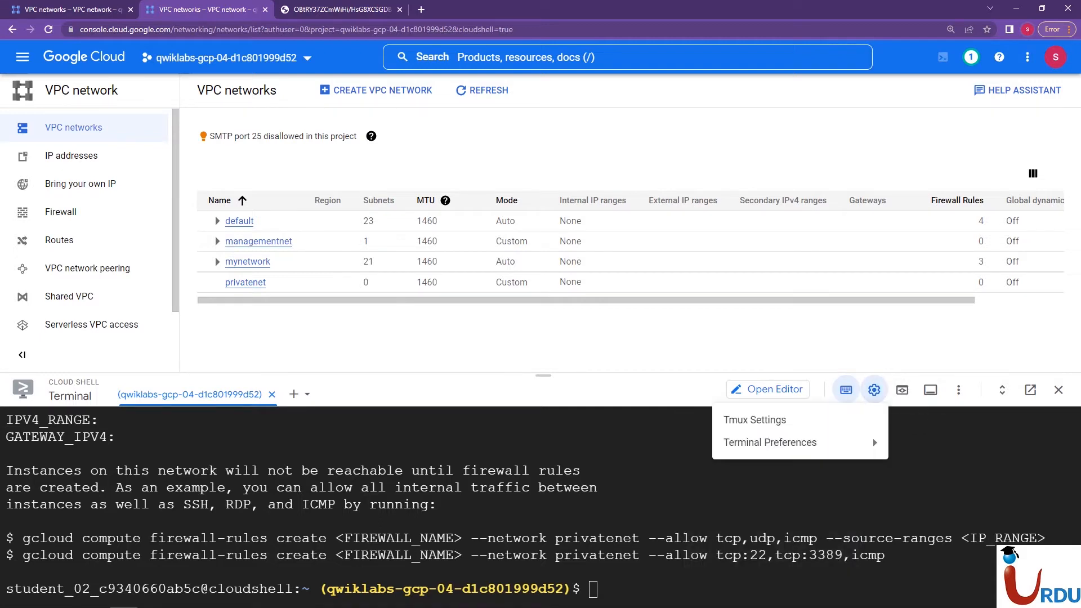
mouse_move(770, 442)
mouse_move(624, 443)
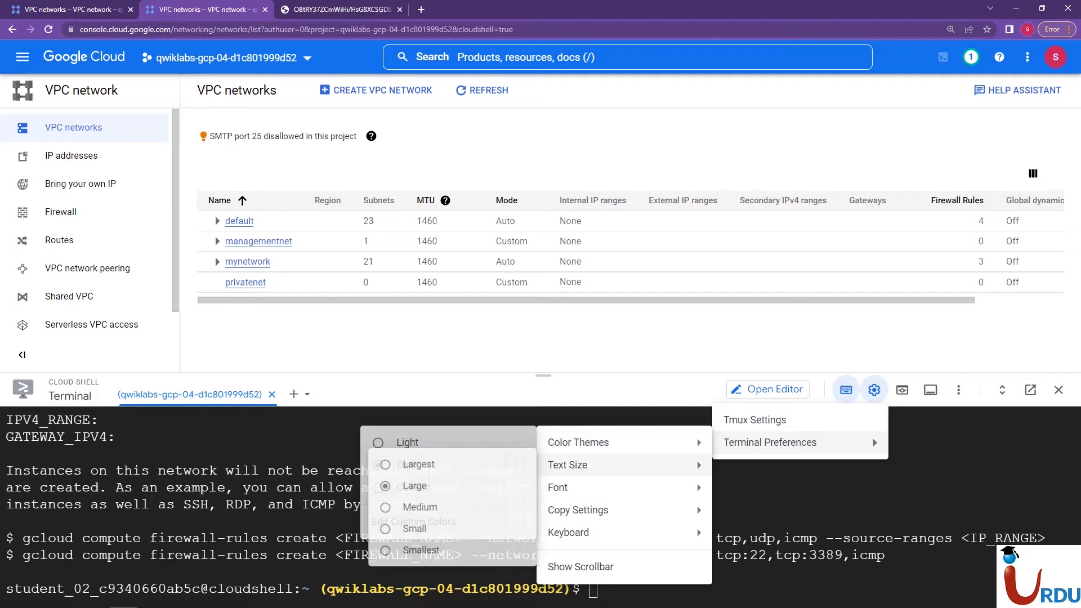
mouse_move(623, 488)
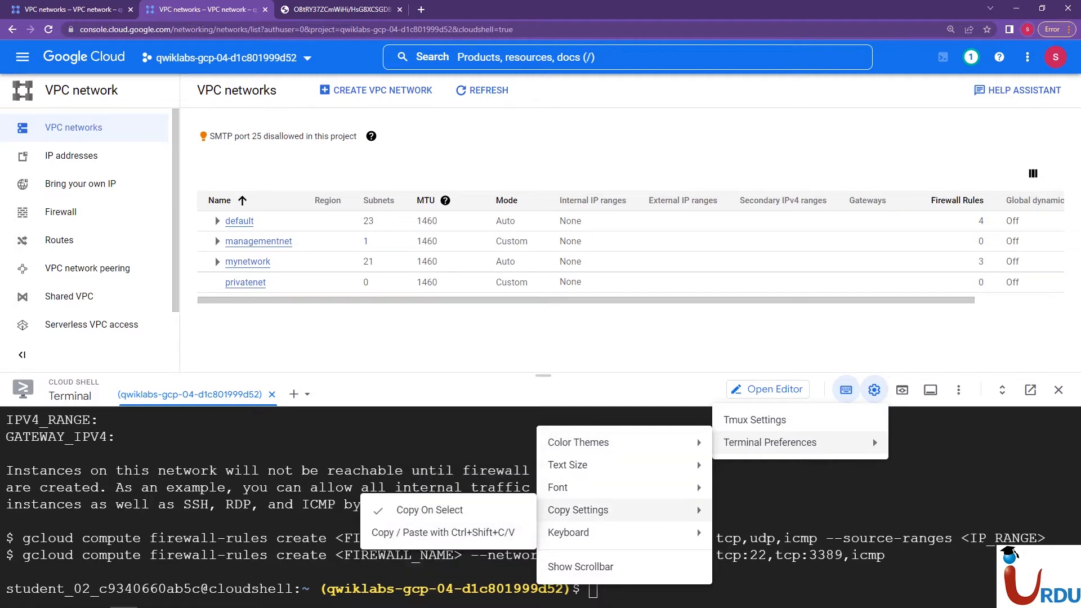
click(581, 566)
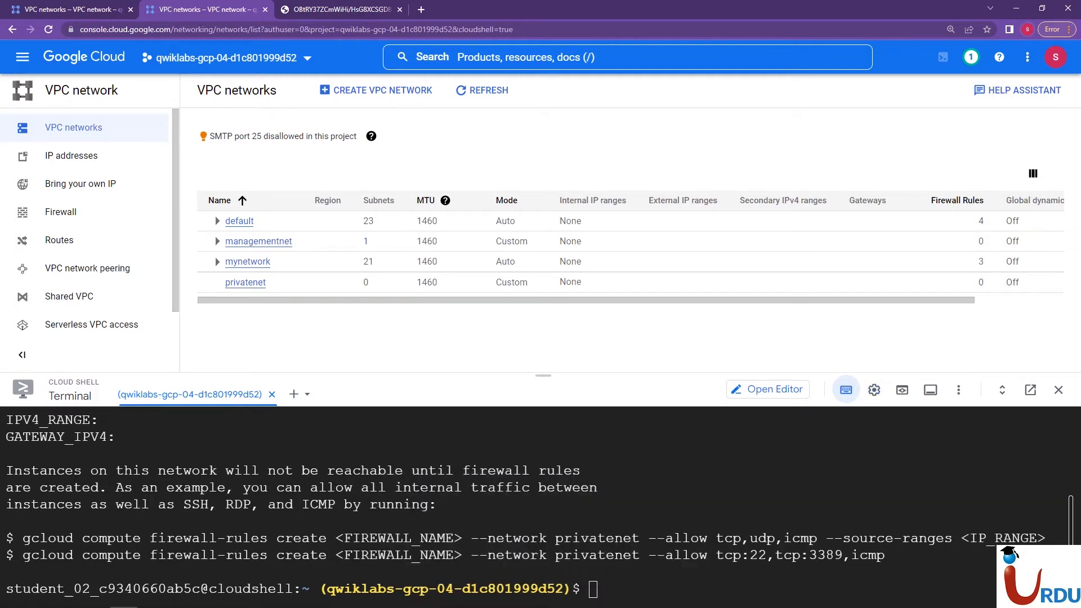
scroll(538, 506, up, 3)
Open the privatenet network's details in a new browser tab and switch to it
right_click(259, 283)
click(306, 292)
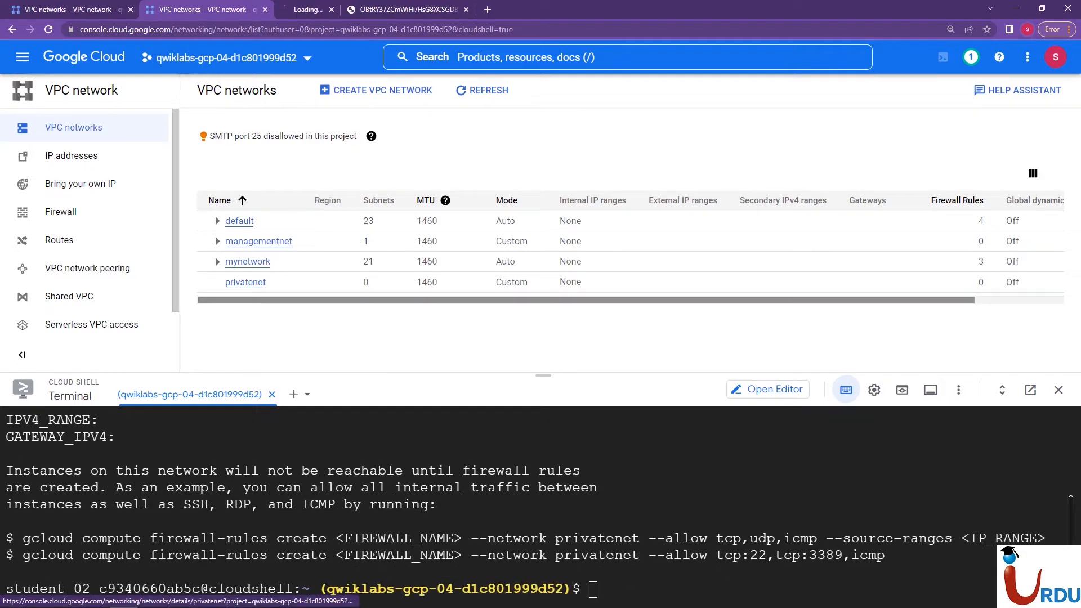
click(345, 10)
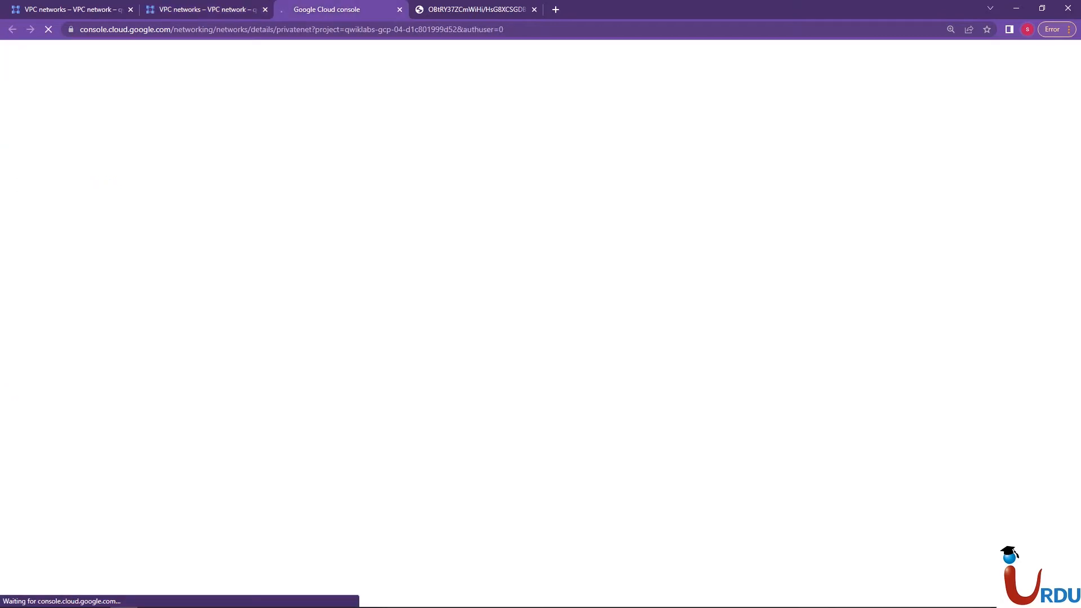
click(206, 9)
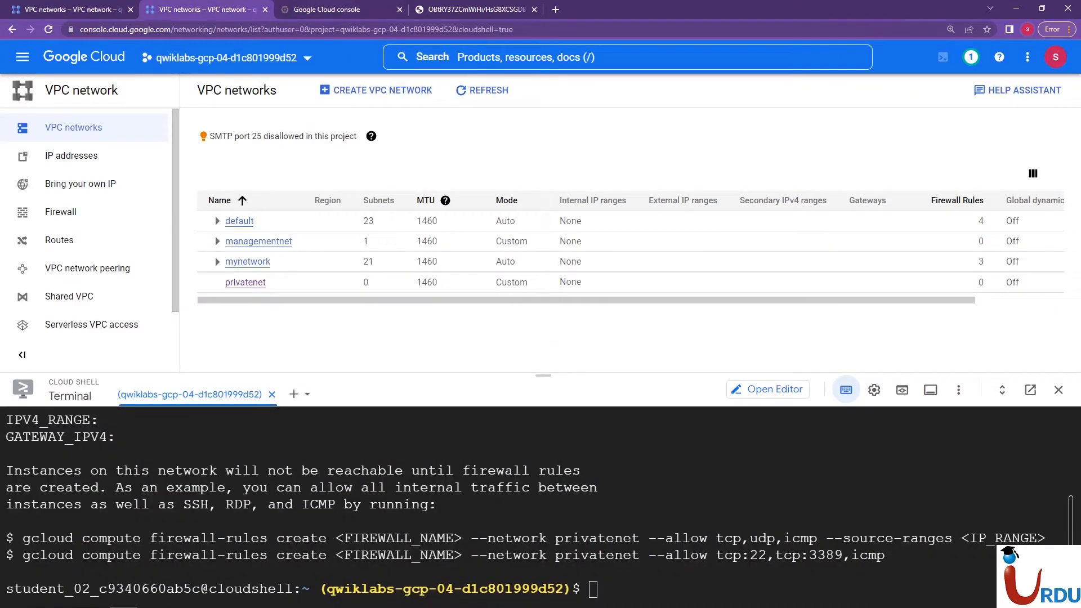
click(340, 9)
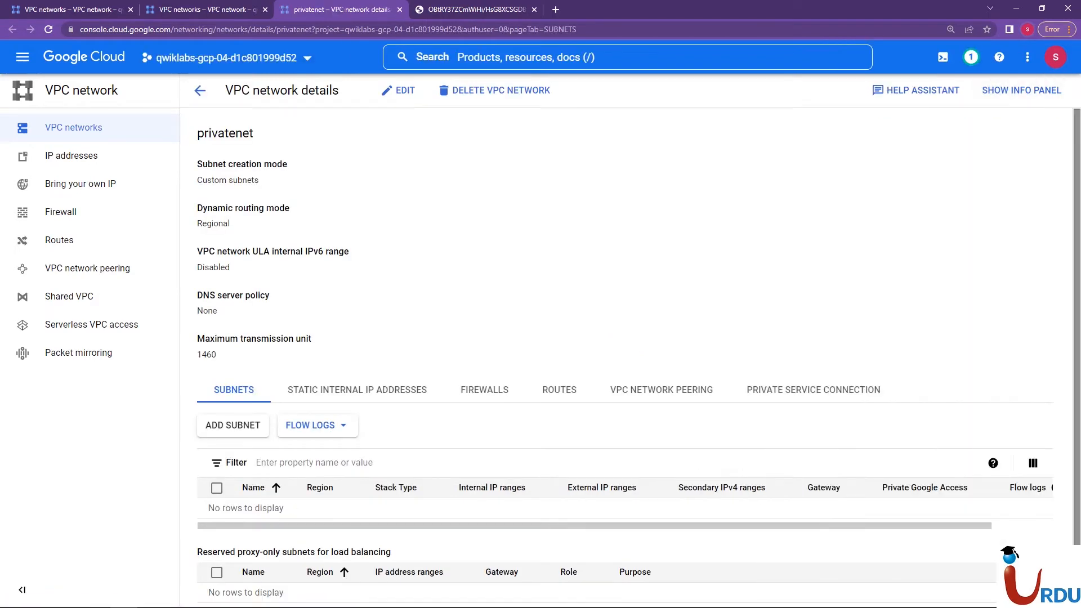
Examine privatenet's subnets, routes and firewall policies, dismissing the menu tip
scroll(625, 358, down, 2)
scroll(625, 358, up, 2)
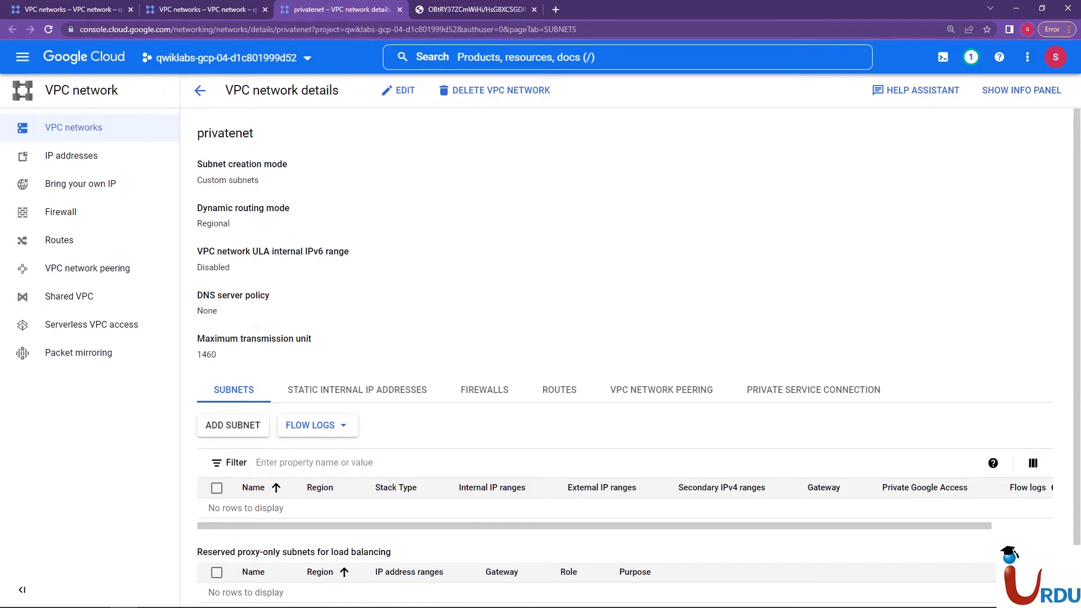
scroll(625, 358, down, 2)
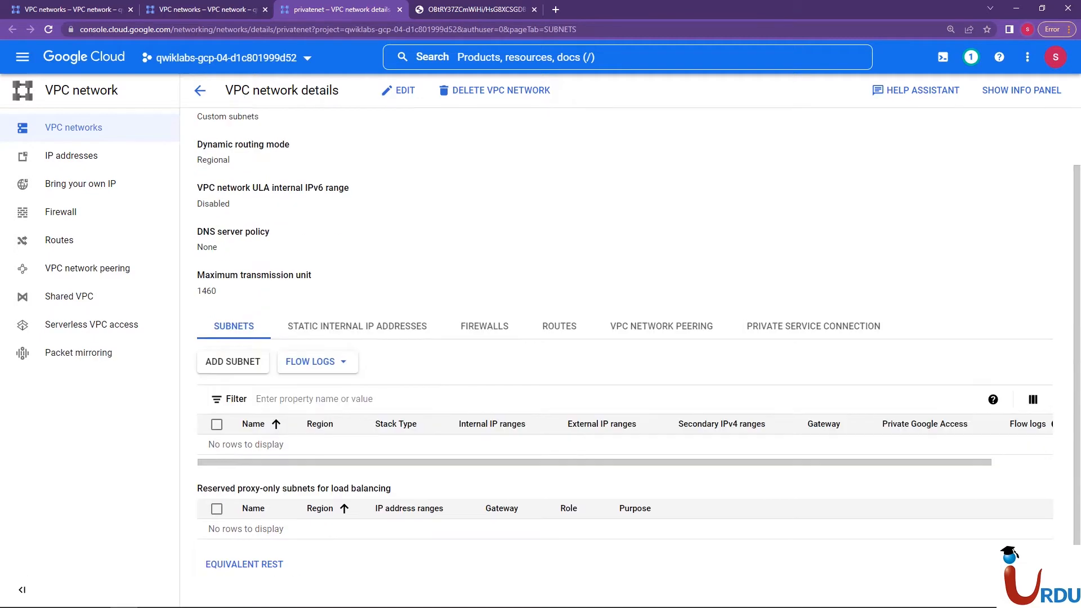
click(559, 326)
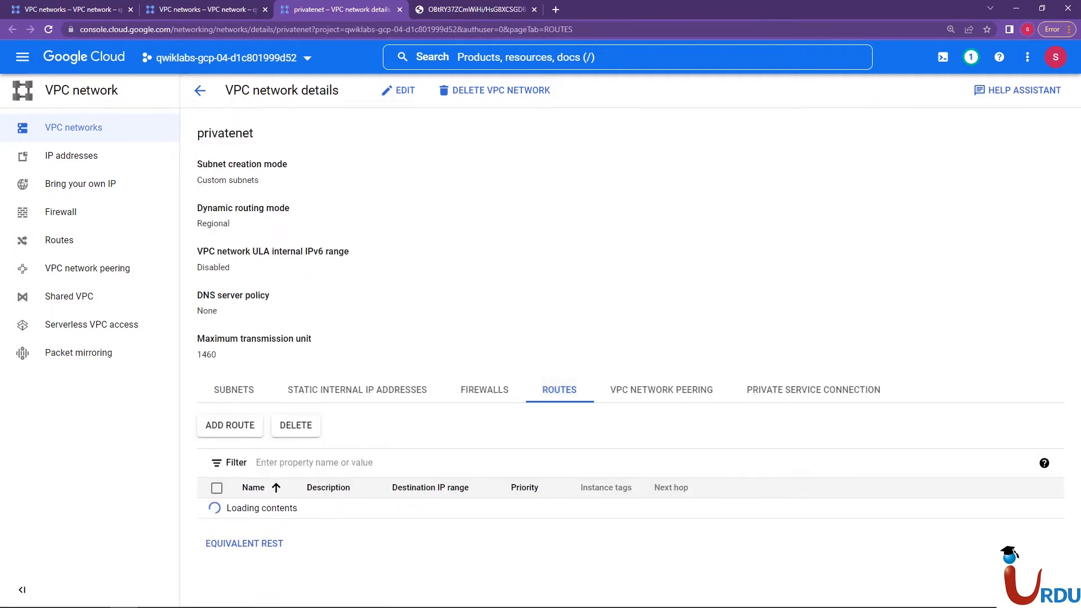
drag(198, 311, 218, 354)
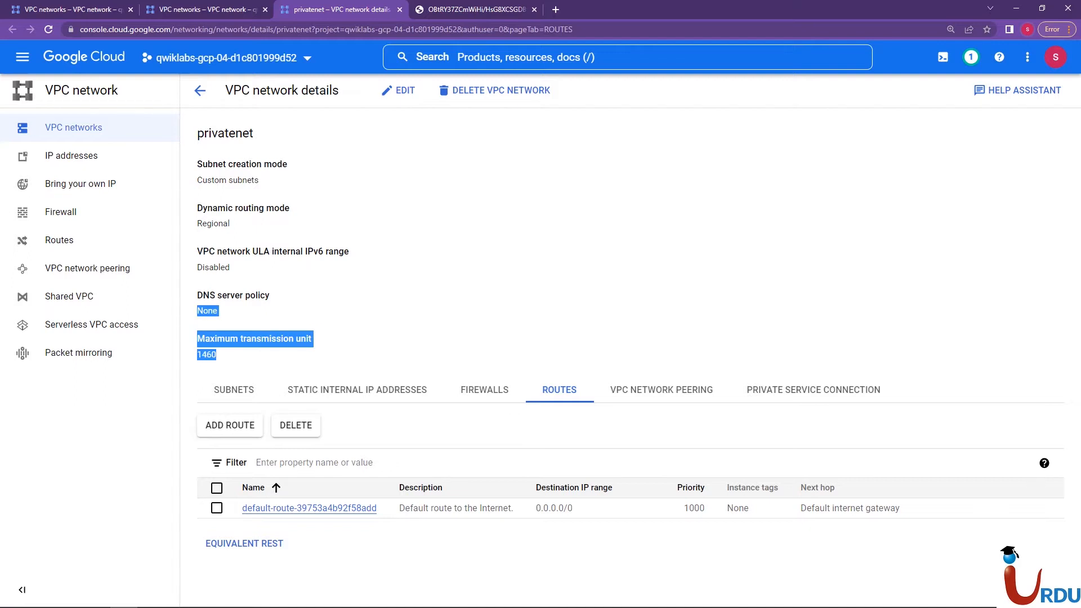
click(484, 390)
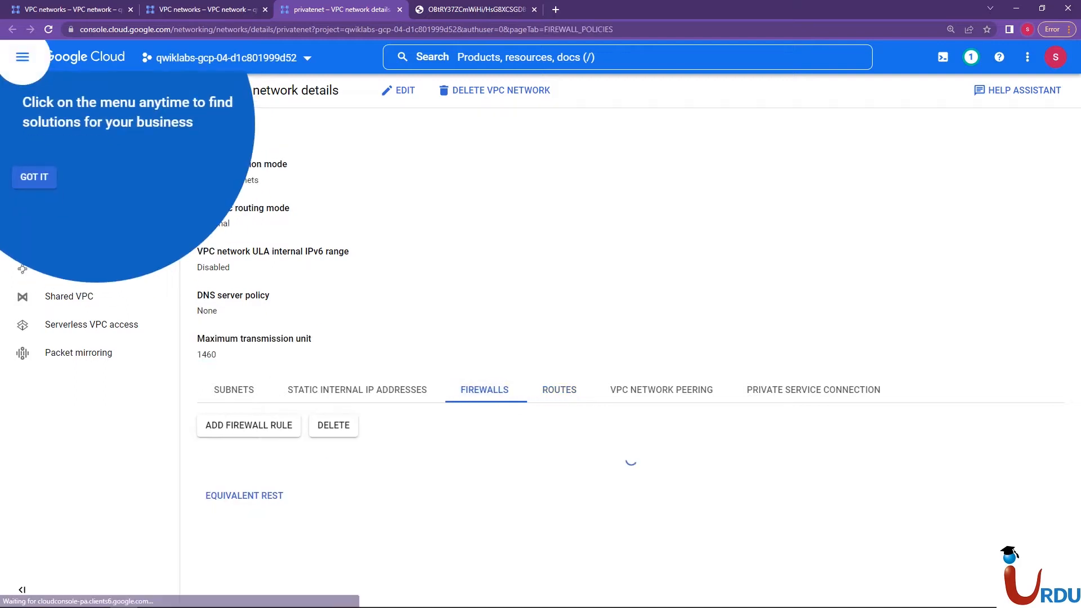
click(34, 177)
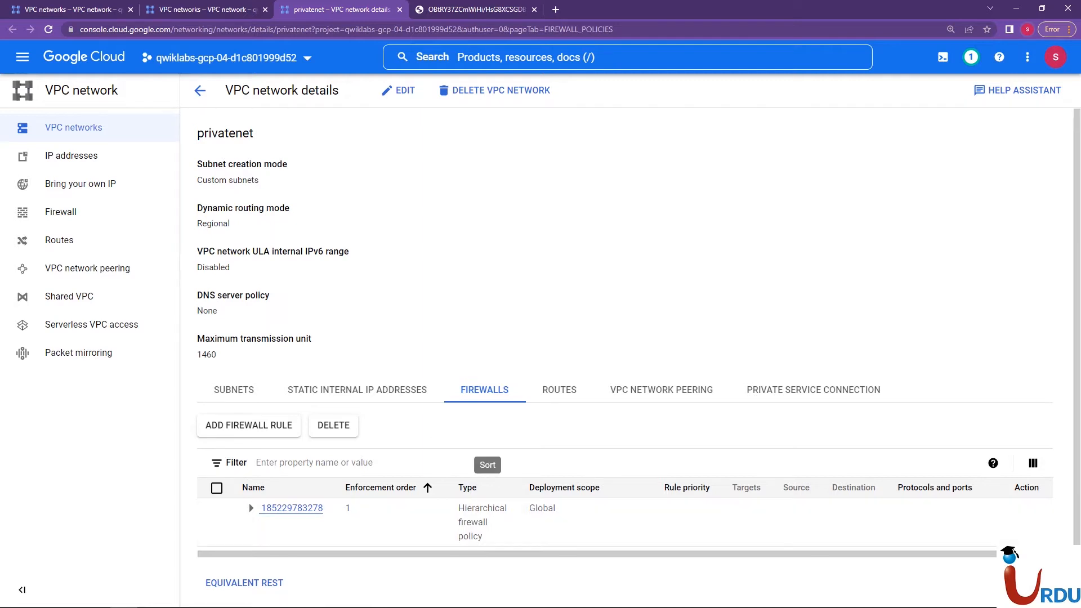
click(234, 390)
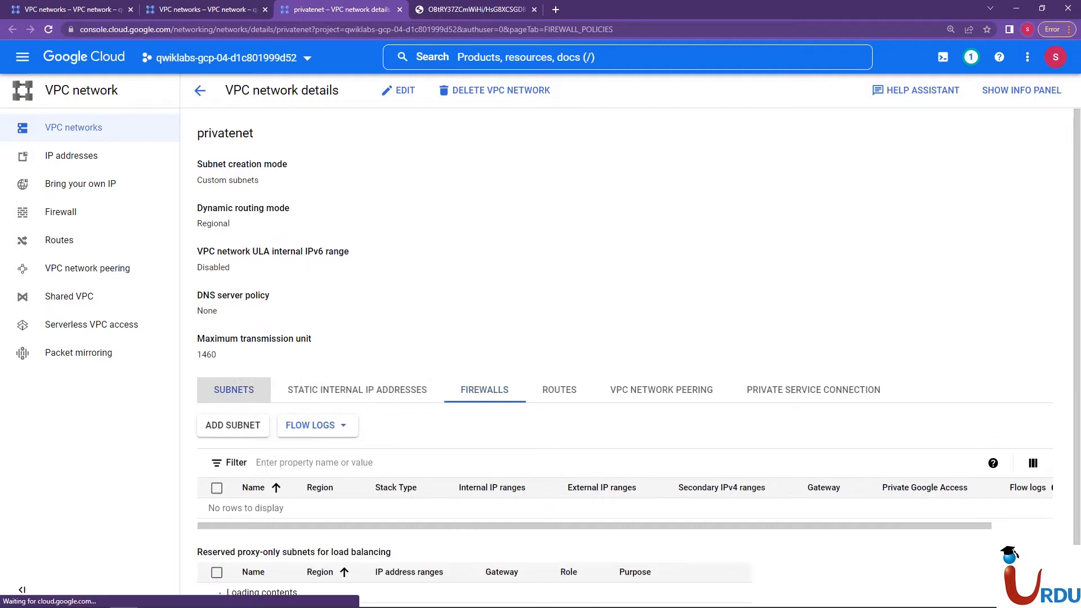
scroll(625, 338, down, 1)
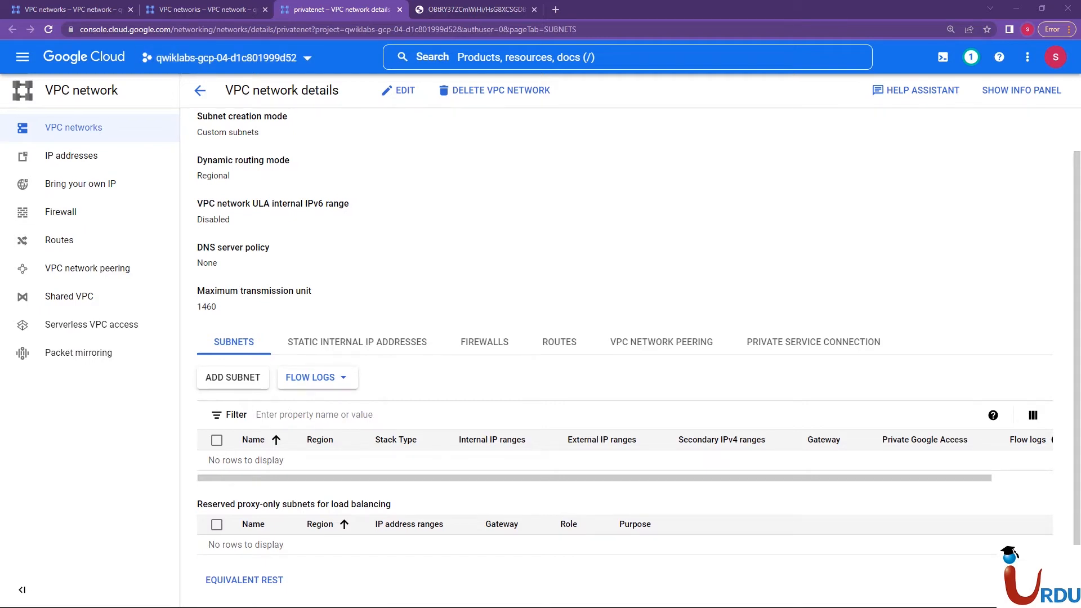
Clear the Cloud Shell terminal and paste gcloud compute networks subnets create privatesubnet-us --network=privatenet --region=us-east1 --range=172.16.0.0/24
click(194, 9)
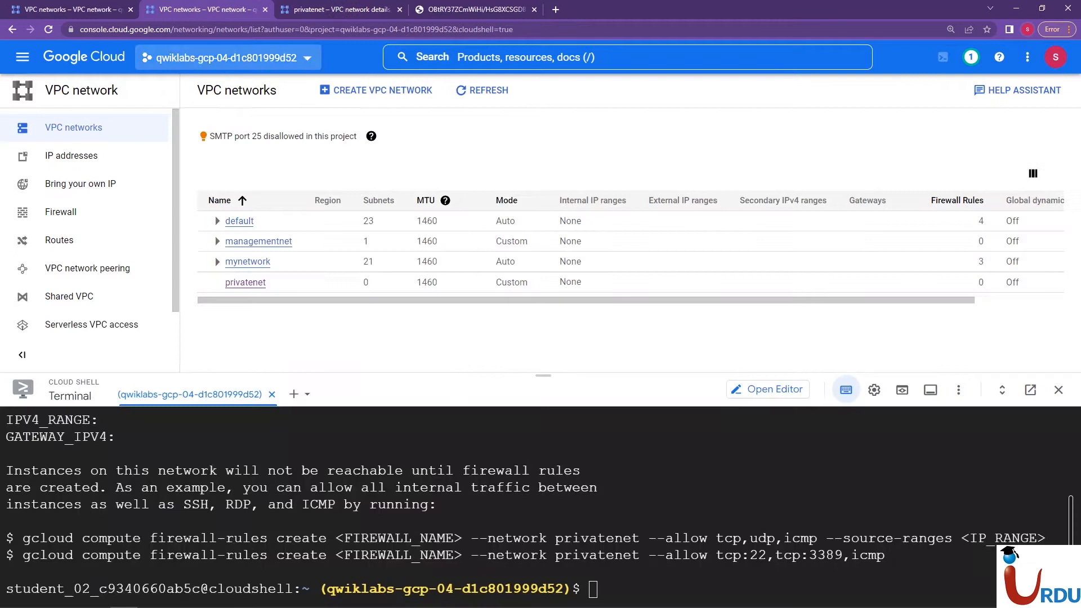
text(clear)
key(Return)
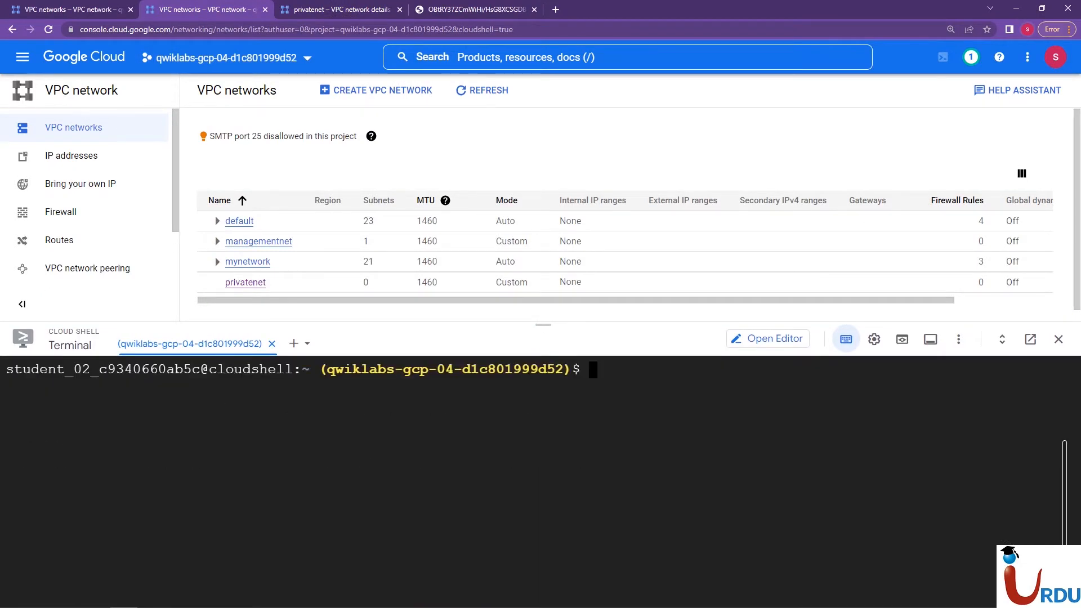
right_click(531, 295)
click(557, 386)
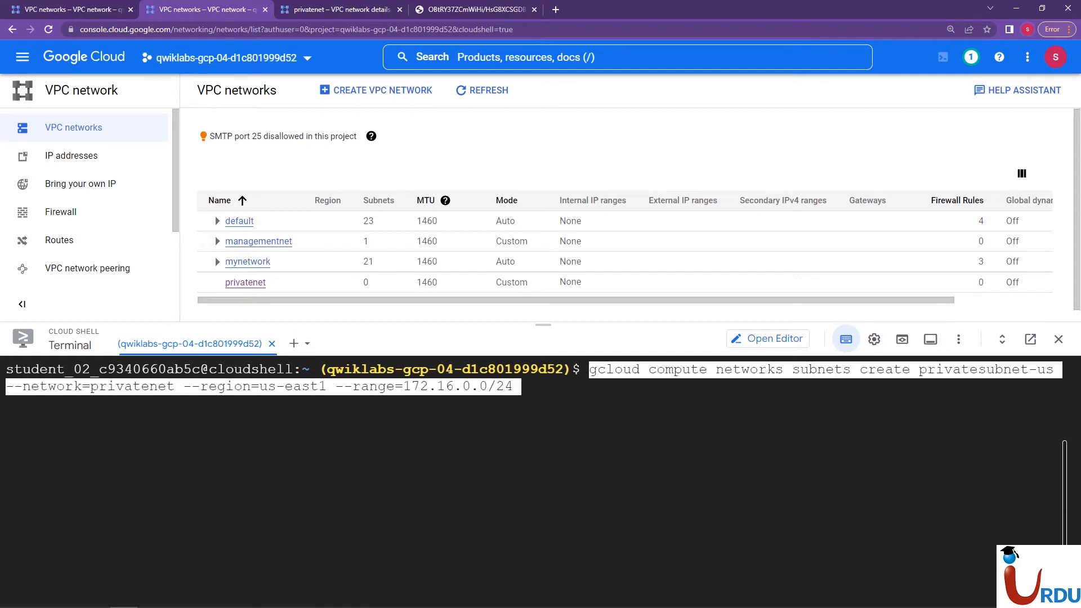
key(Left)
key(Right)
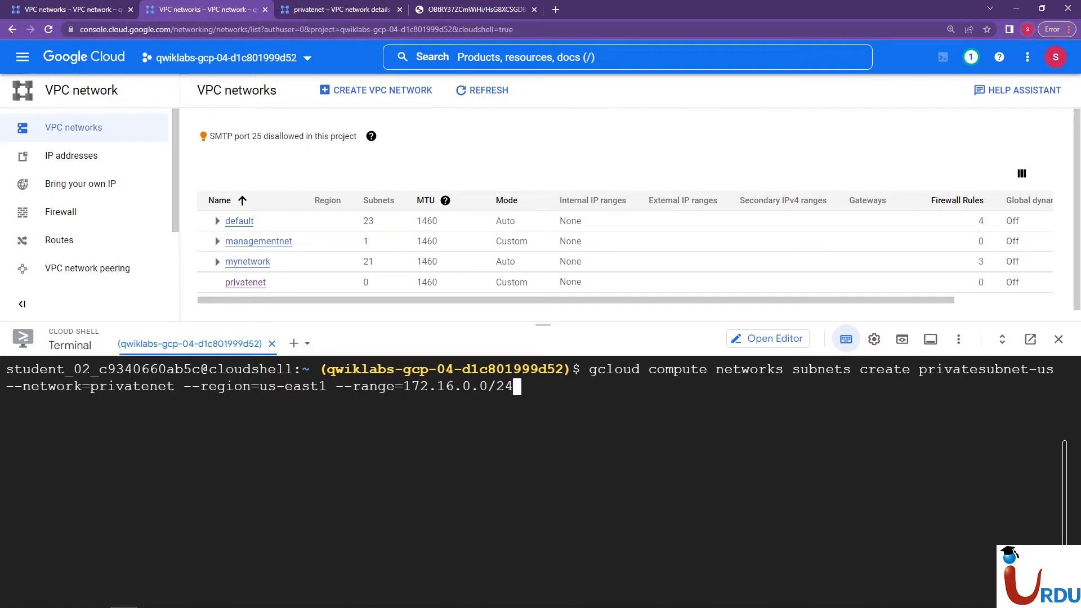
Check the privatenet subnets in the network diagram, return to Cloud Shell and run the pasted subnet creation command
key(ctrl+Tab)
key(ctrl+Tab)
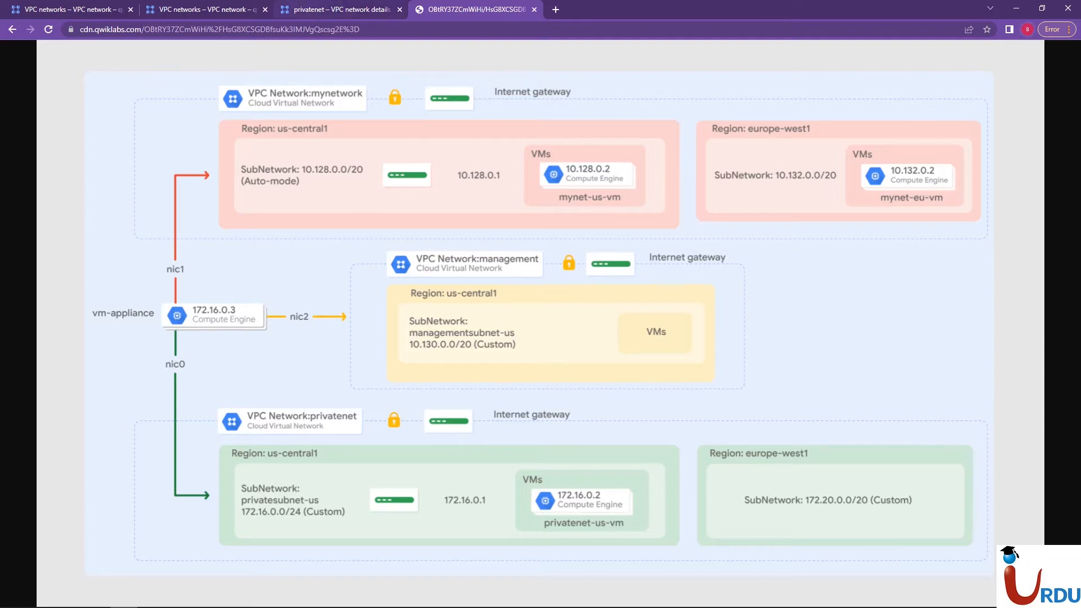
click(341, 10)
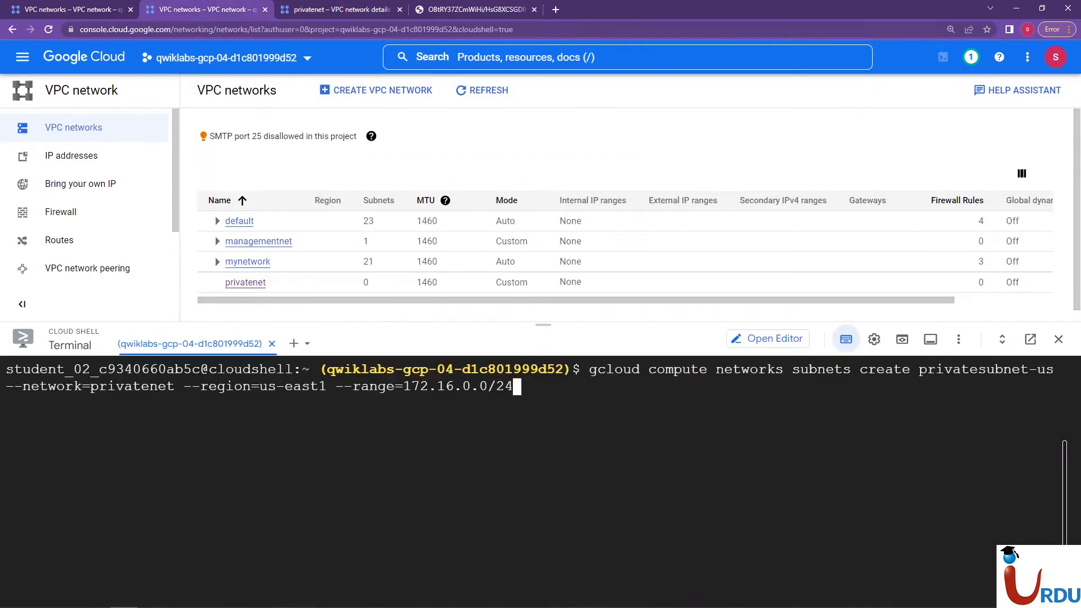
key(Return)
Reload the privatenet details page and examine its subnet list for privatesubnet-us
key(ctrl+Tab)
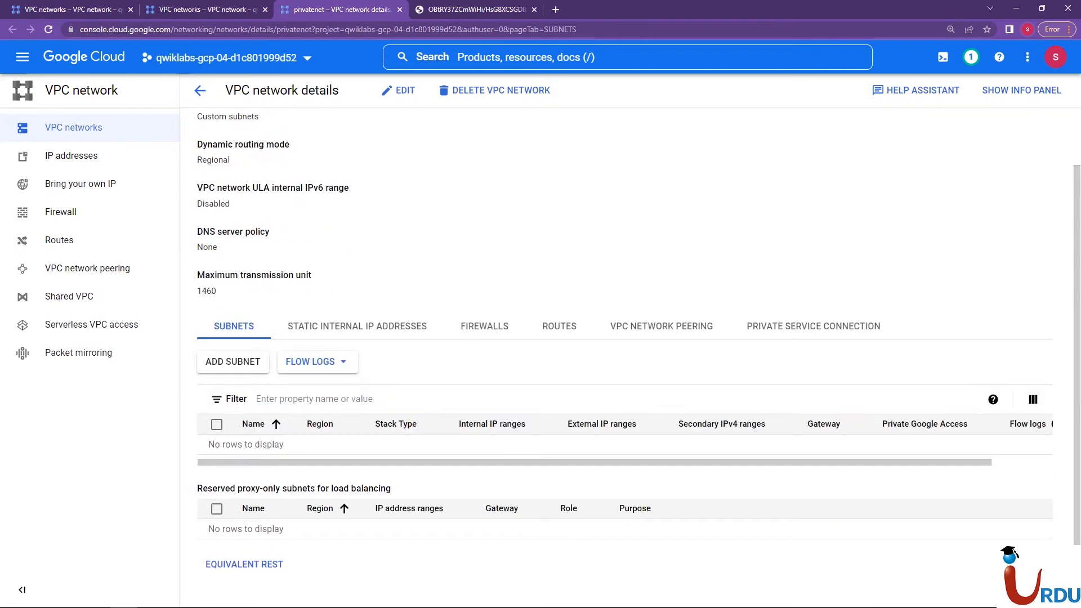
key(F5)
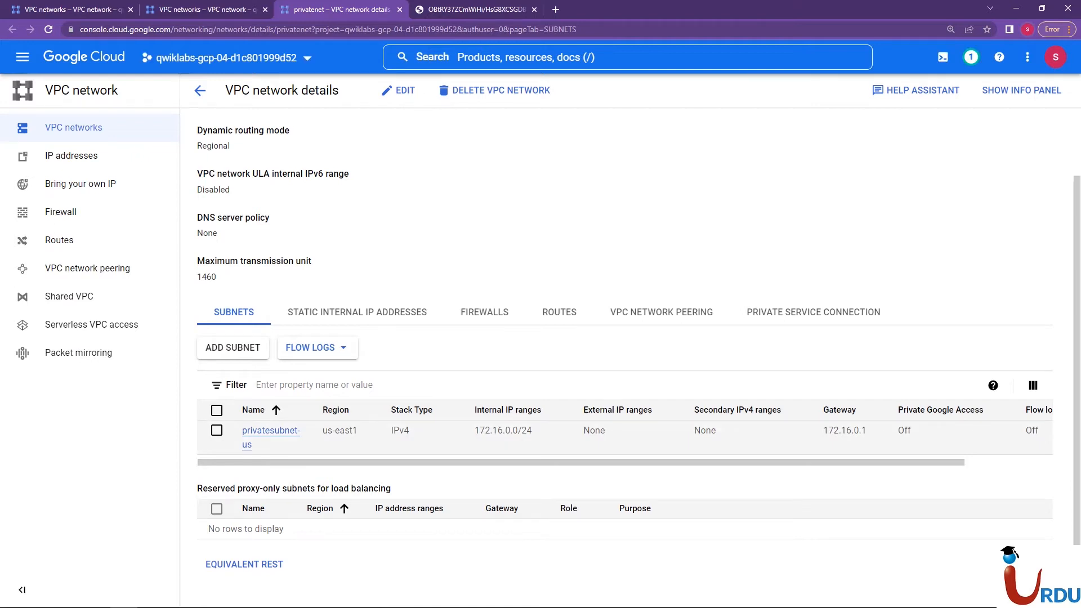
mouse_move(619, 462)
mouse_down()
mouse_move(710, 462)
mouse_move(620, 463)
mouse_up()
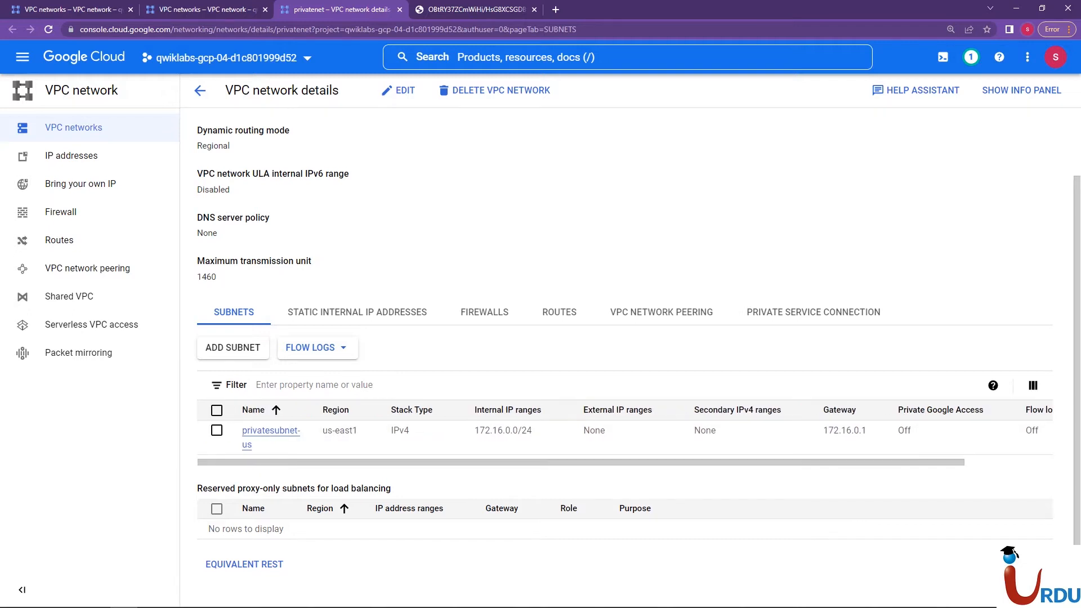
Return to Cloud Shell and clear the terminal output
click(124, 607)
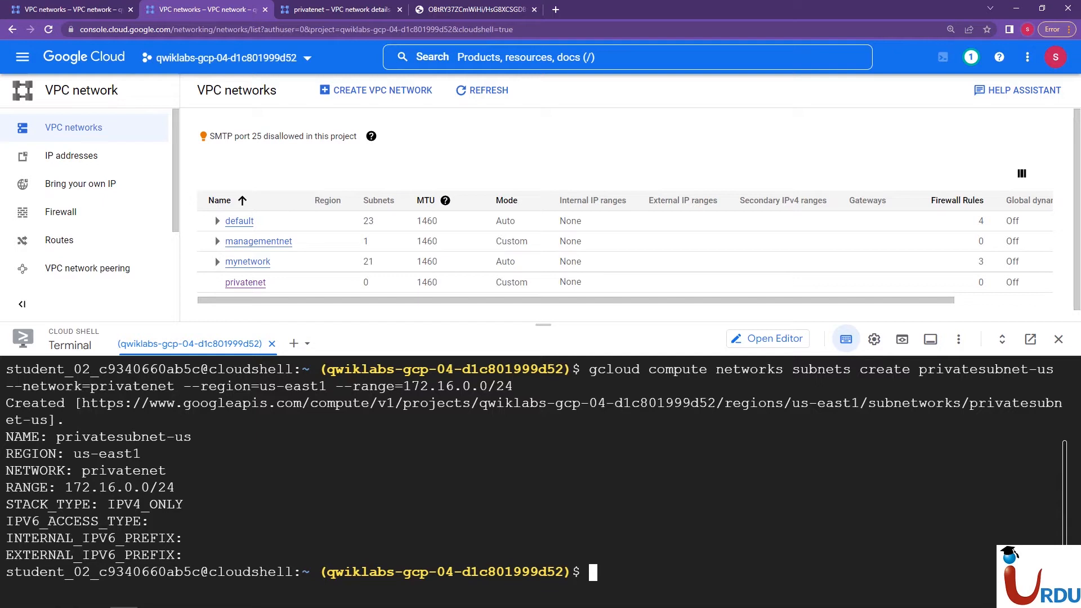
mouse_move(1062, 472)
mouse_down()
mouse_move(1058, 438)
mouse_move(1064, 475)
mouse_up()
text(clear)
key(Return)
right_click(224, 370)
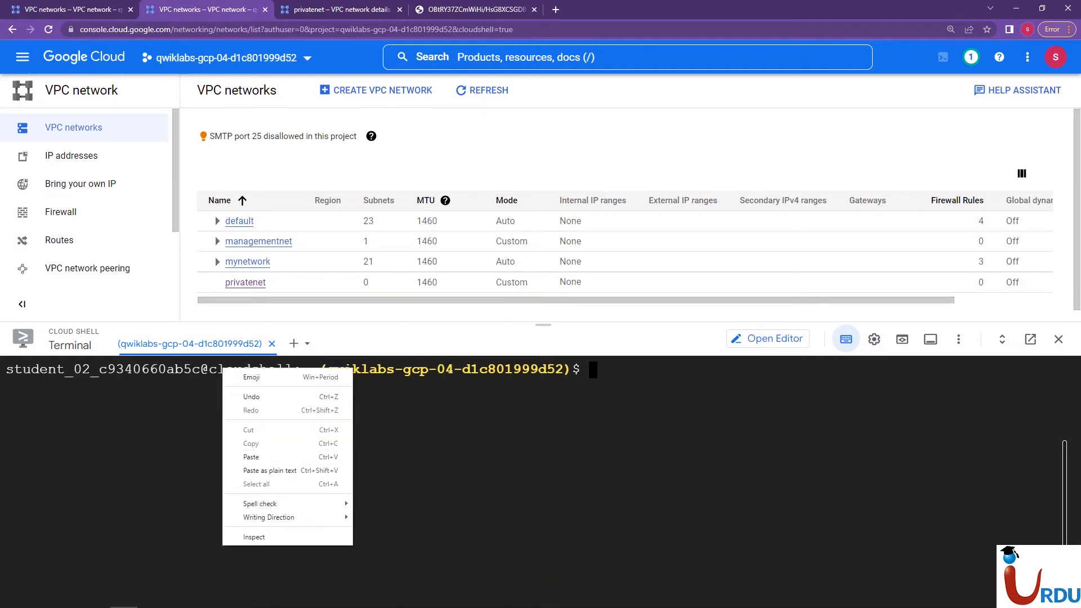
click(251, 456)
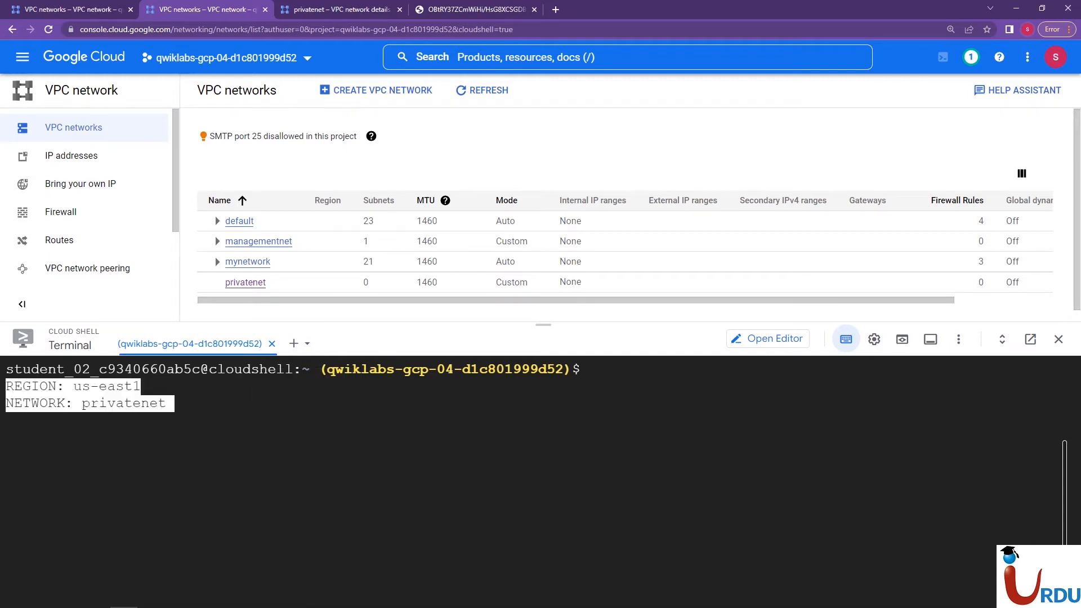
key(BackSpace)
key(BackSpace)
key(BackSpace)
key(BackSpace)
key(BackSpace)
key(BackSpace)
key(BackSpace)
key(BackSpace)
key(BackSpace)
key(BackSpace)
key(BackSpace)
key(BackSpace)
key(BackSpace)
key(BackSpace)
key(BackSpace)
key(BackSpace)
key(BackSpace)
key(BackSpace)
key(BackSpace)
key(BackSpace)
key(BackSpace)
key(BackSpace)
key(BackSpace)
key(BackSpace)
key(BackSpace)
key(BackSpace)
key(BackSpace)
key(BackSpace)
key(BackSpace)
key(BackSpace)
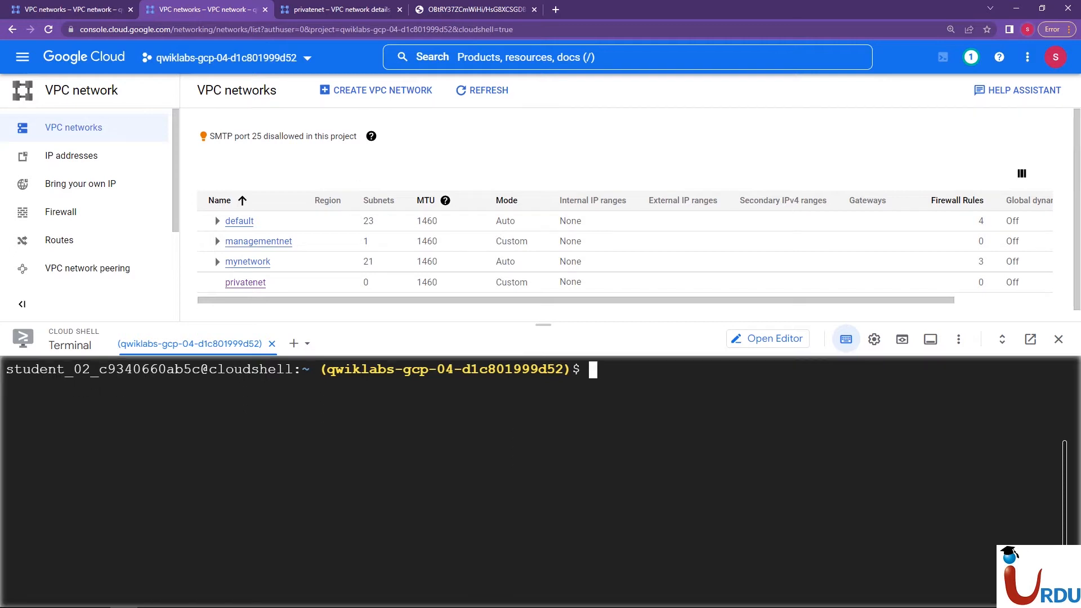
Paste and run gcloud compute networks subnets create privatesubnet-eu --network=privatenet --region=europe-west4 --range=172.20.0.0/20 in Cloud Shell, and bring up the network diagram
right_click(151, 408)
click(169, 497)
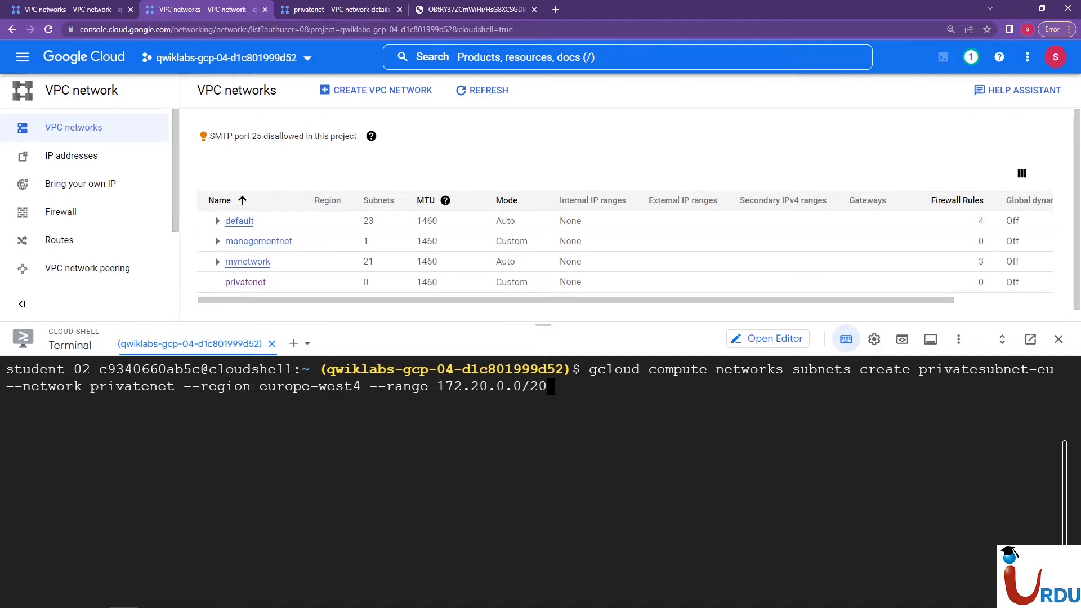
key(Return)
click(463, 10)
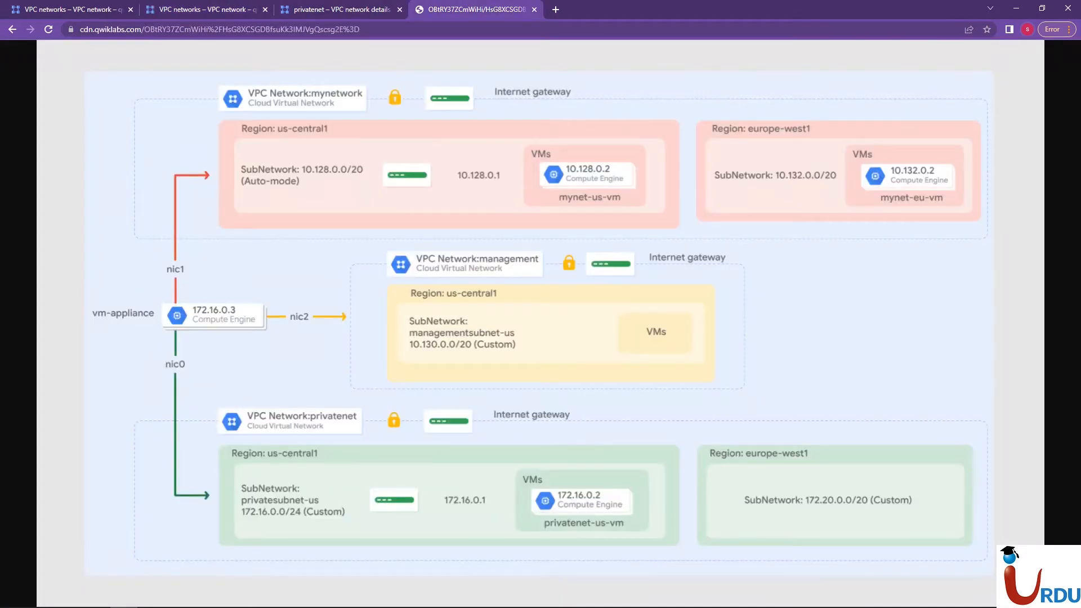
Check the privatesubnet-eu creation output in Cloud Shell, the privatenet subnet list and the network diagram
click(341, 9)
click(190, 9)
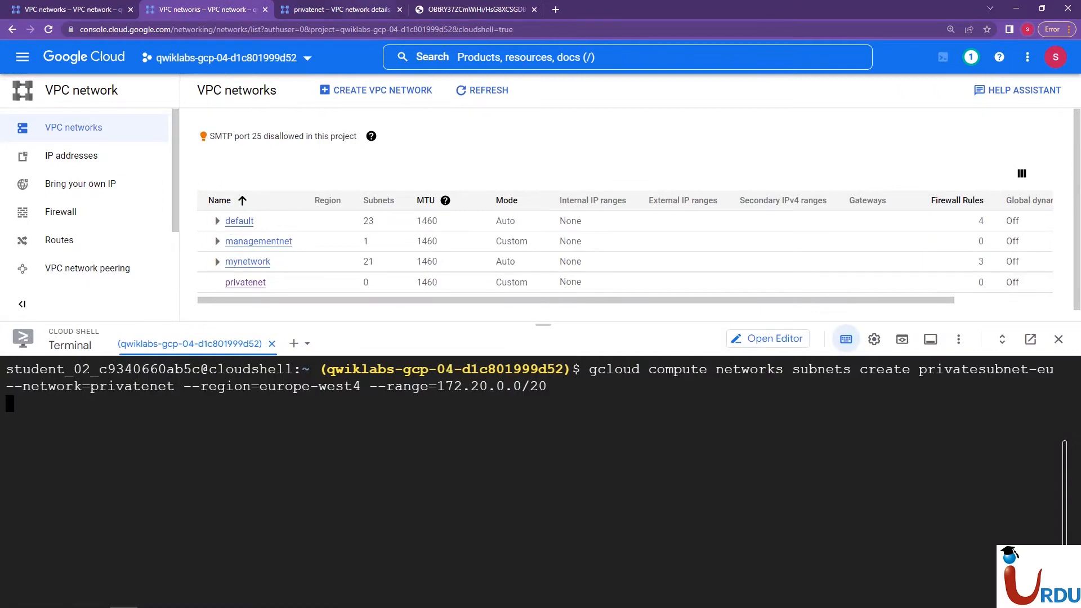
key(ctrl+Tab)
key(ctrl+Tab)
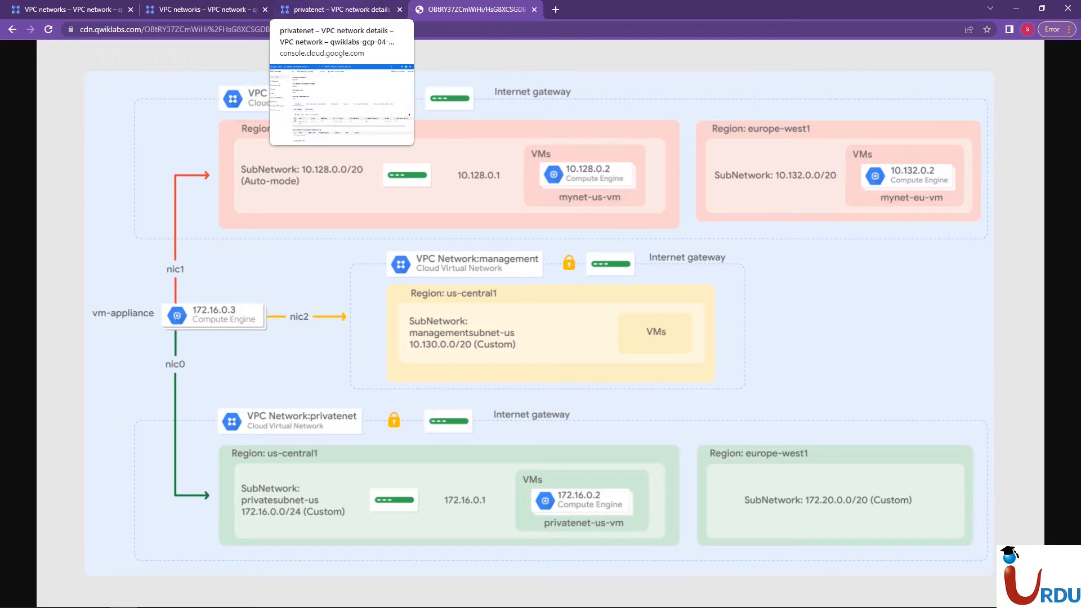
click(337, 9)
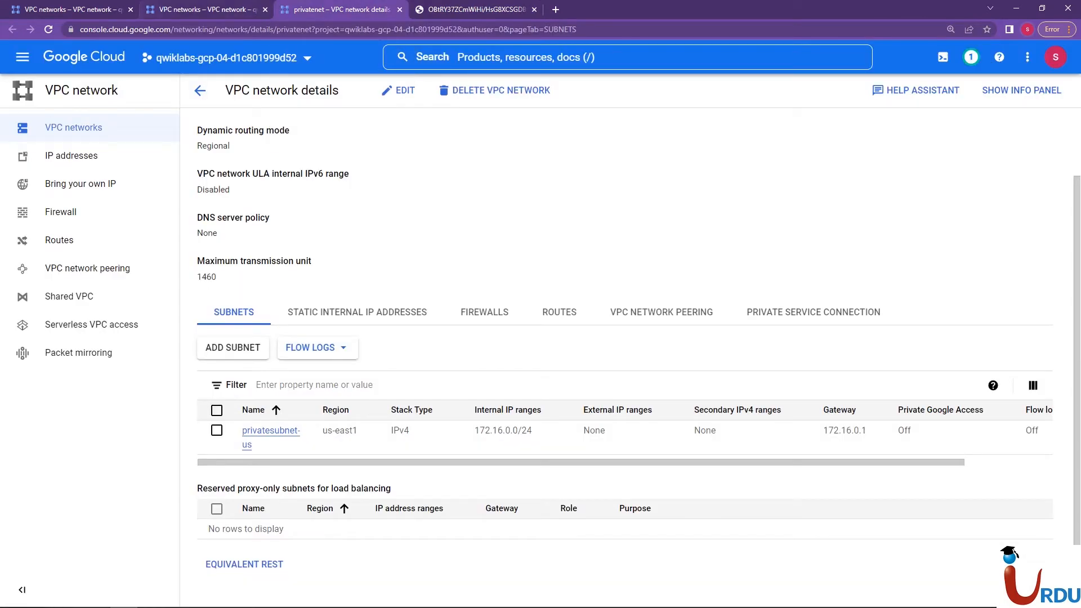
click(202, 9)
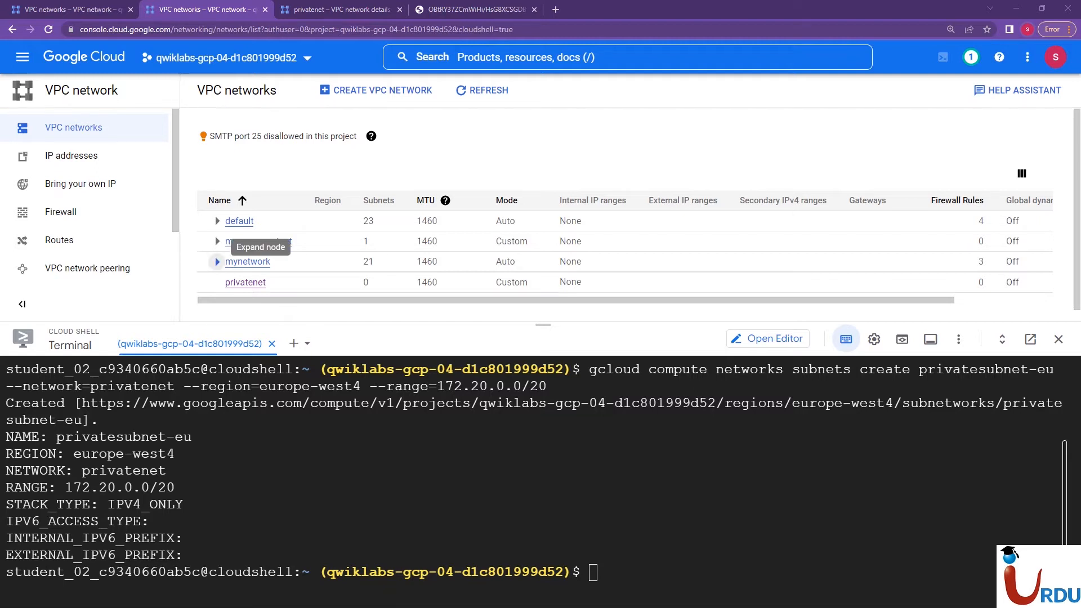
click(478, 10)
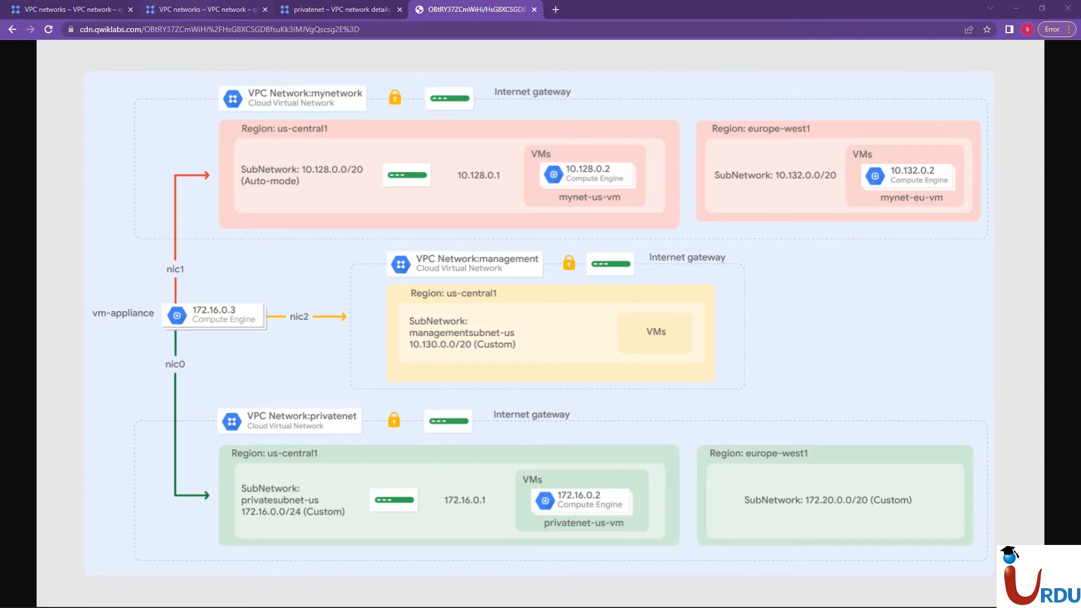
Return to Cloud Shell, clear the terminal output and enlarge the terminal pane to nearly the full page height
click(206, 9)
text(clear)
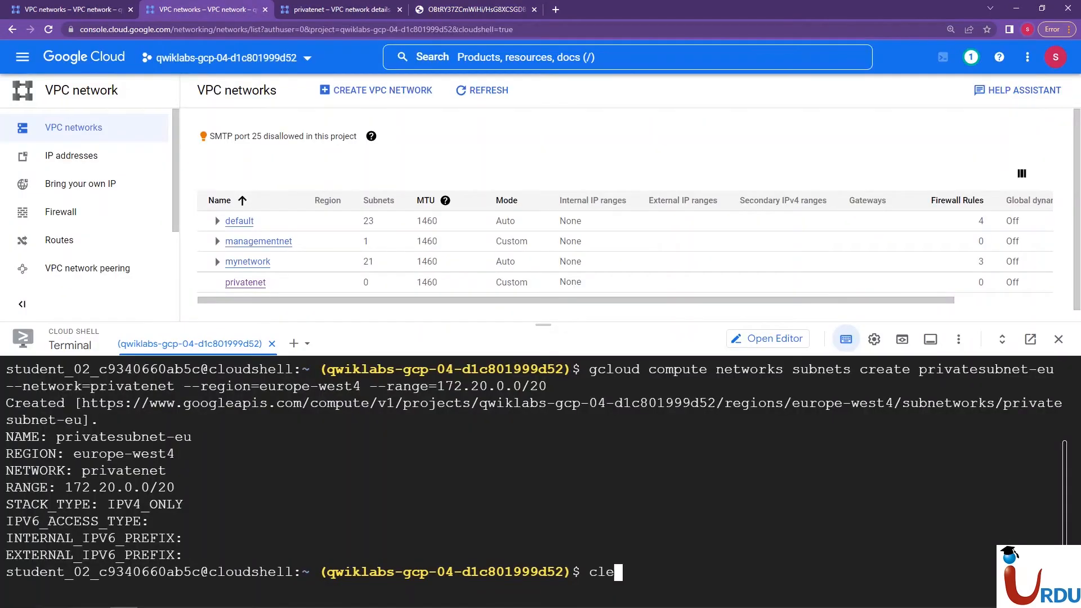
key(Return)
drag(543, 325, 544, 105)
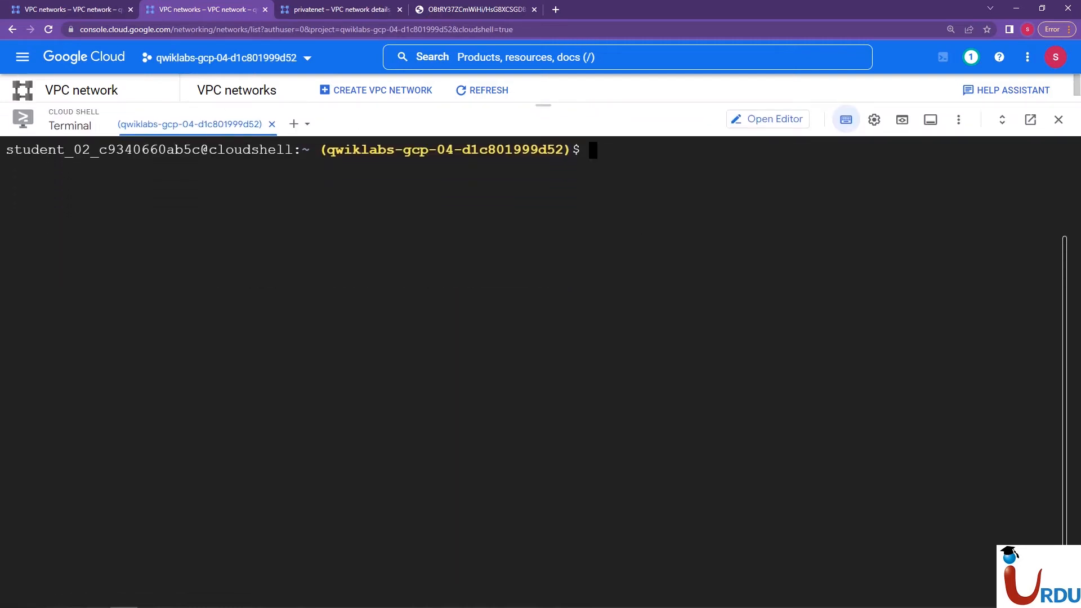
Paste and run gcloud compute networks list in Cloud Shell, and compare the listed networks with the network diagram
right_click(510, 231)
click(535, 320)
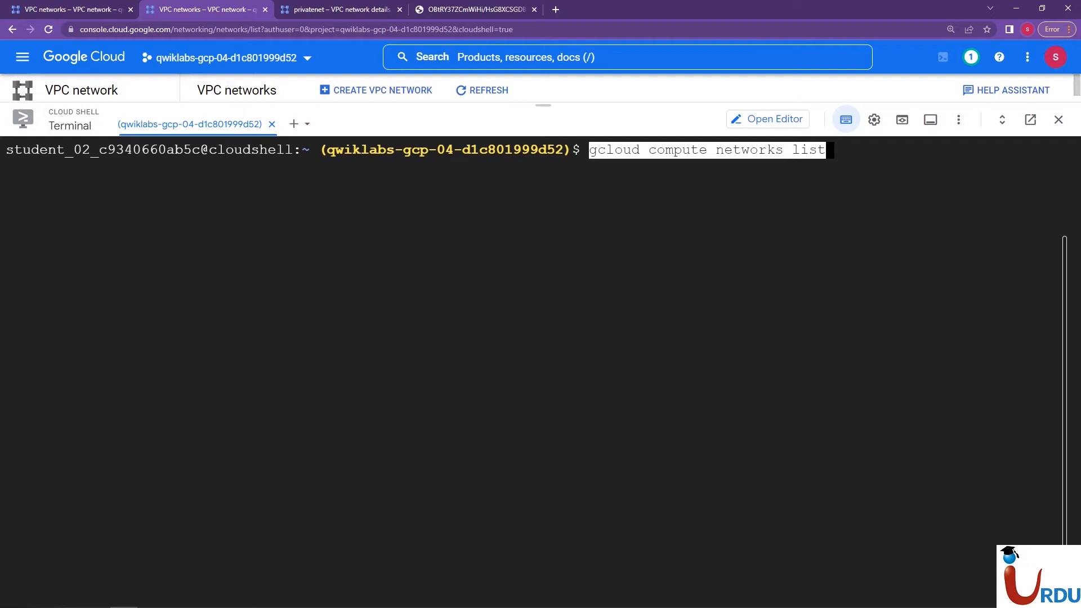
key(Return)
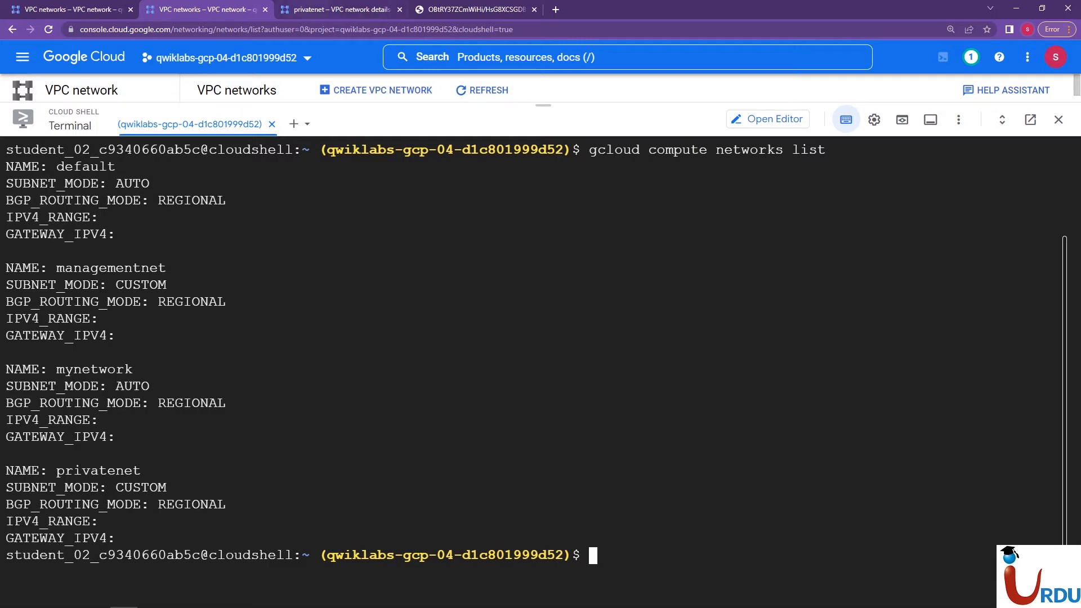
click(479, 9)
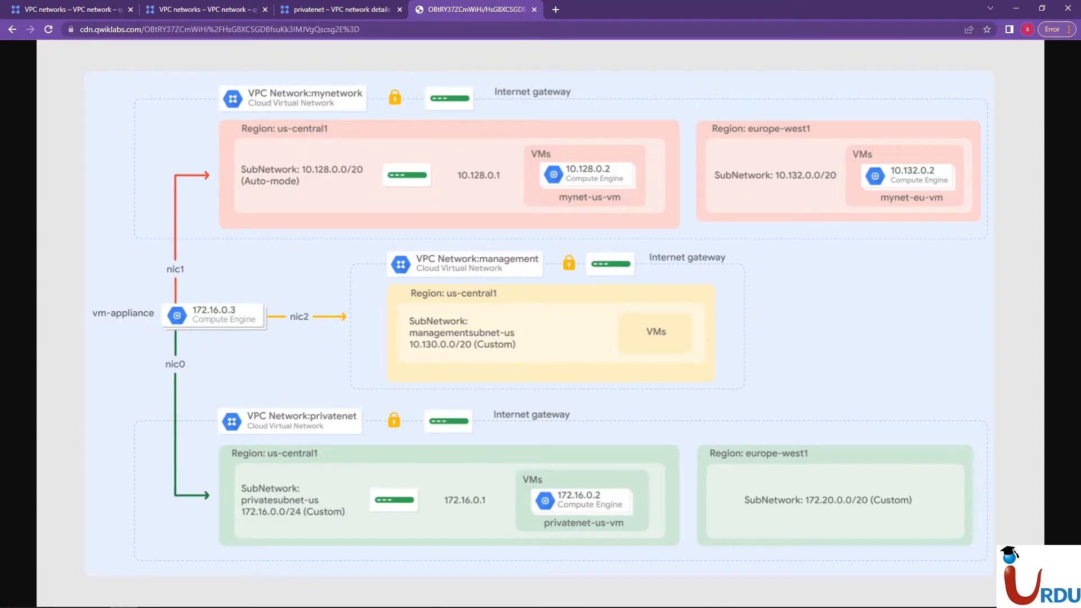
click(206, 9)
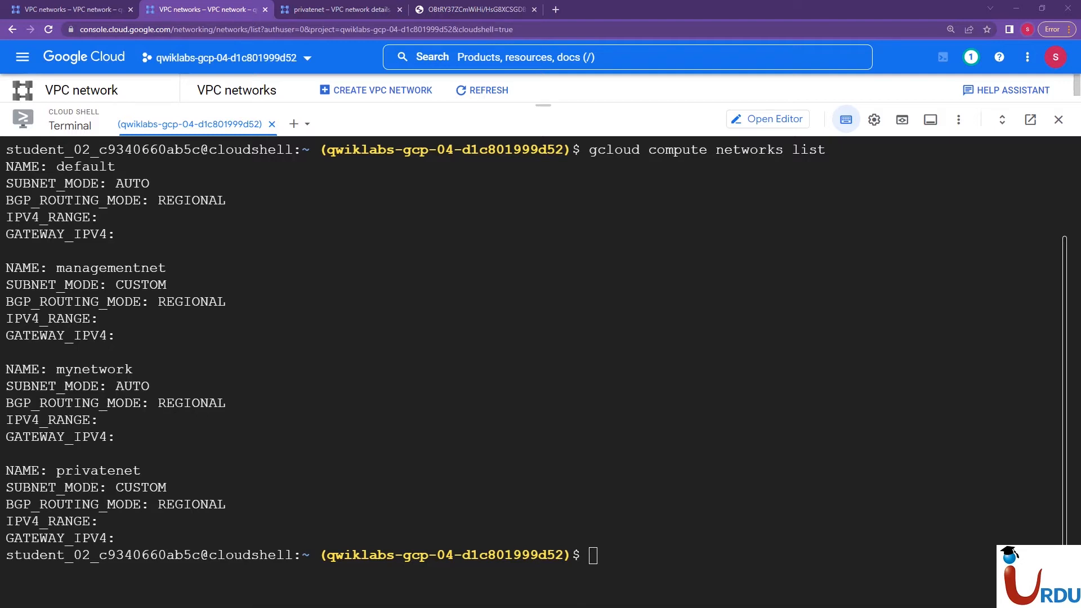
Clear the terminal, and paste and run gcloud compute networks subnets list --sort-by=NETWORK
text(clear)
key(Return)
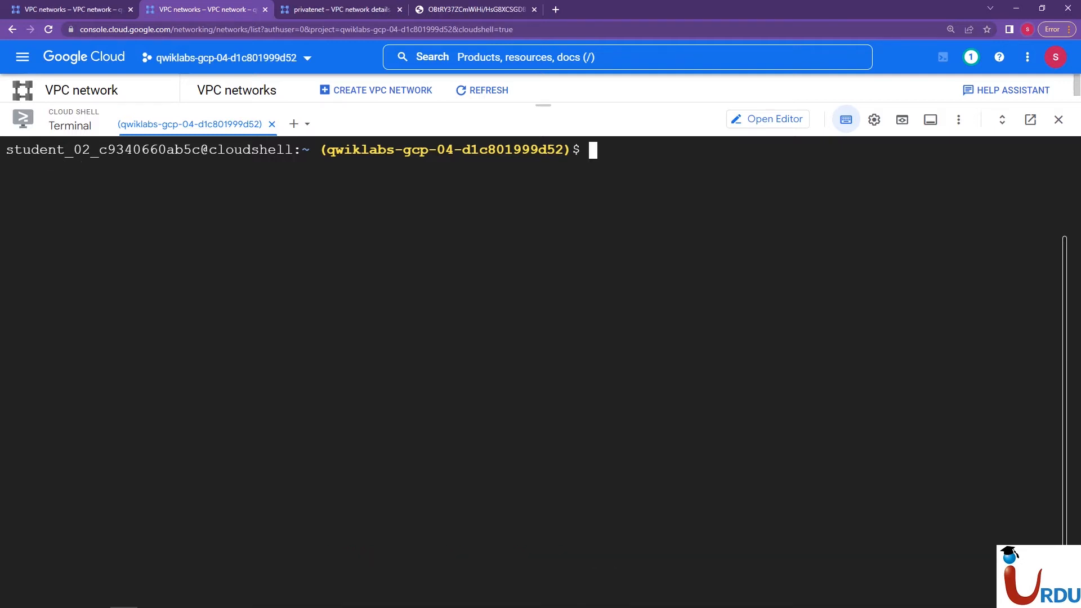
right_click(390, 340)
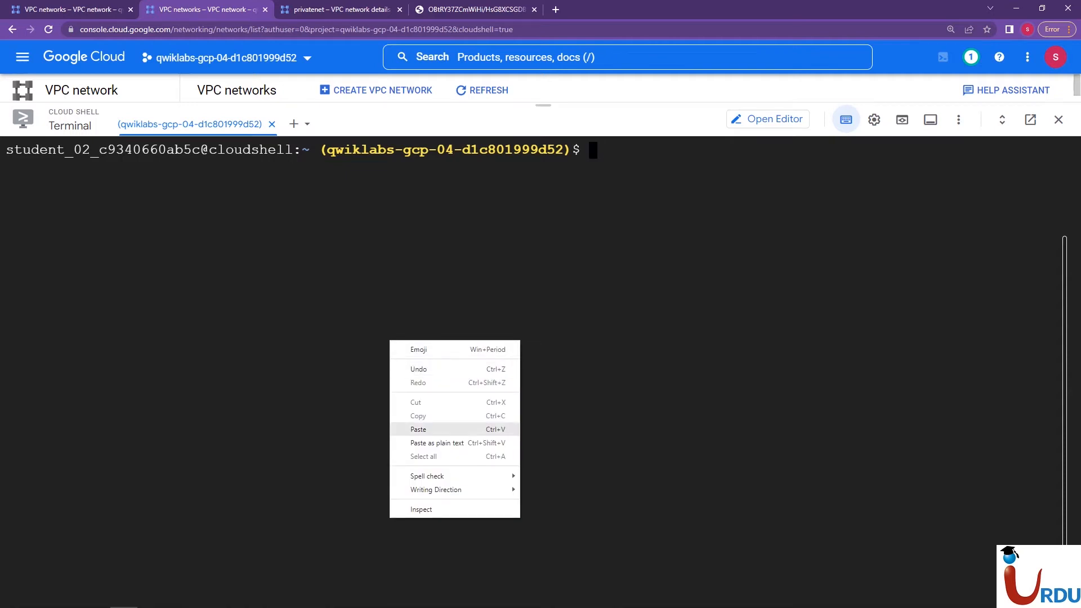
click(418, 429)
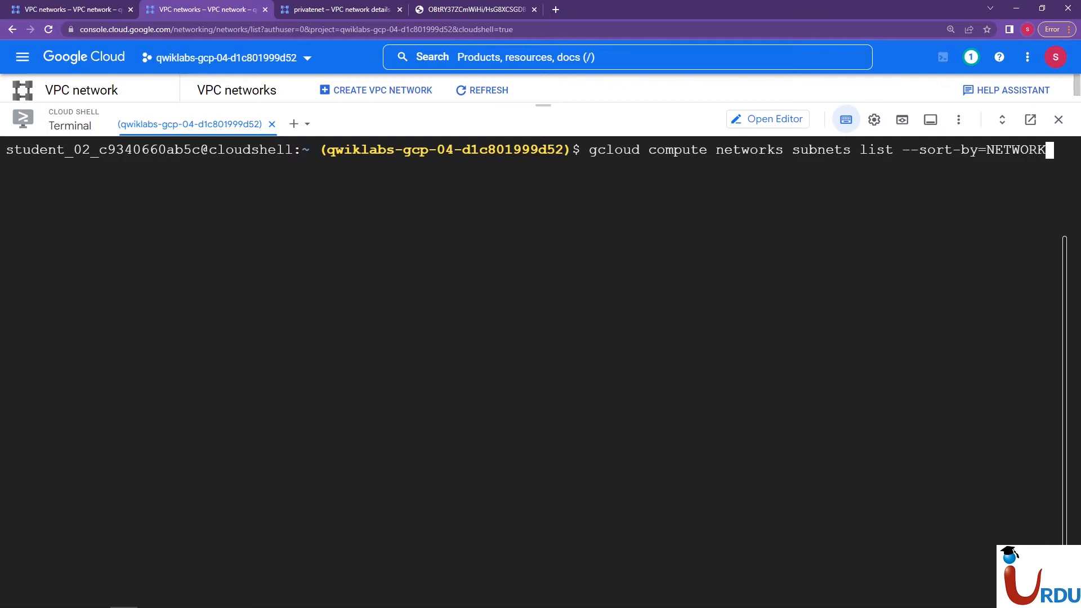
key(Return)
Examine the sorted subnet listing from the default network's entries through to the privatenet subnets at its end
scroll(541, 366, up, 20)
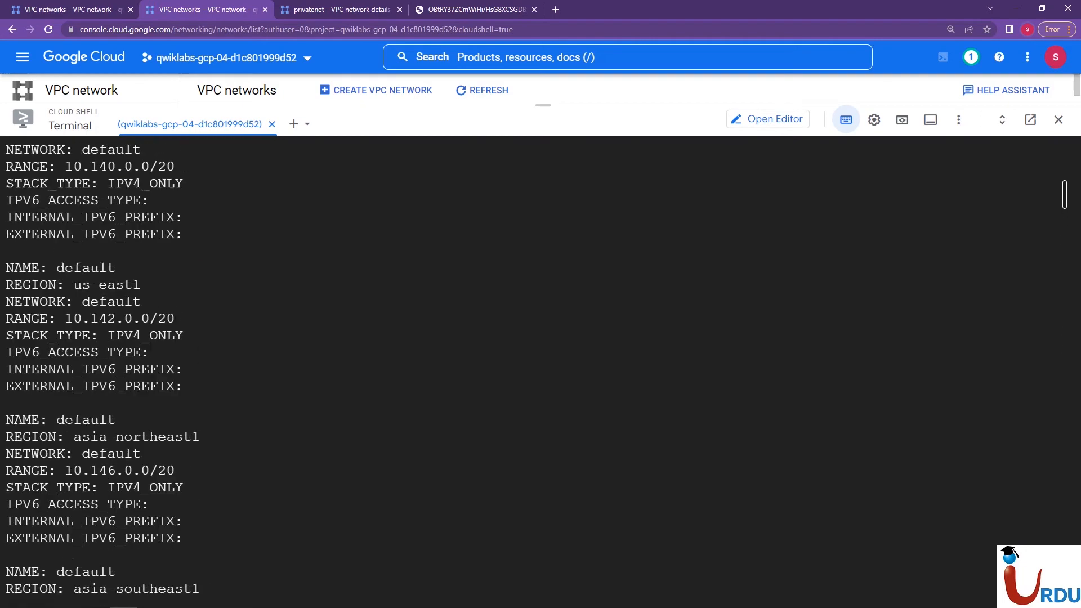
scroll(540, 366, up, 12)
scroll(541, 366, down, 1)
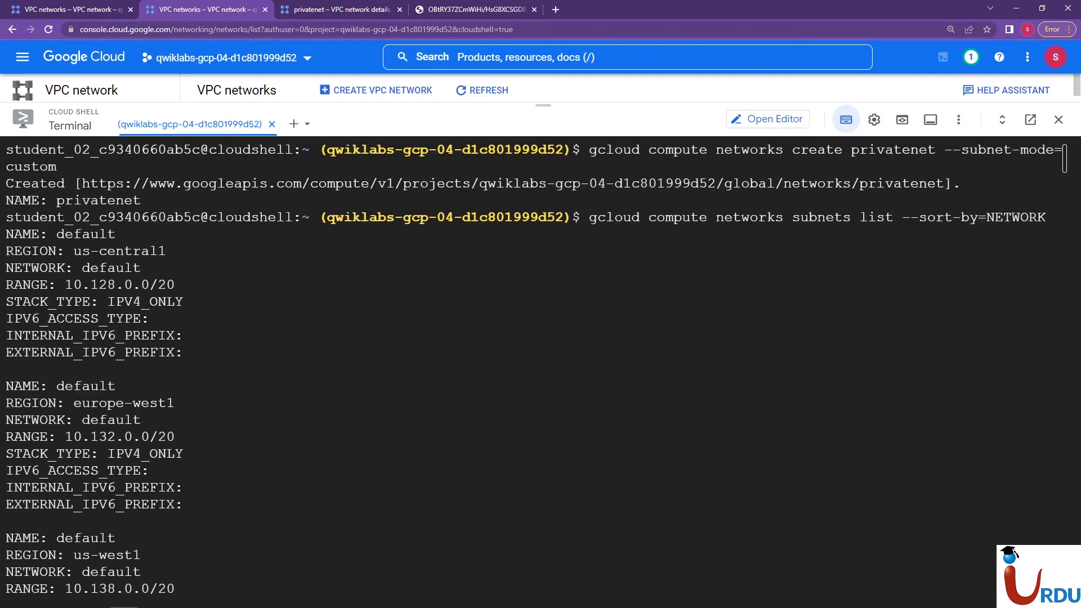
scroll(540, 366, down, 20)
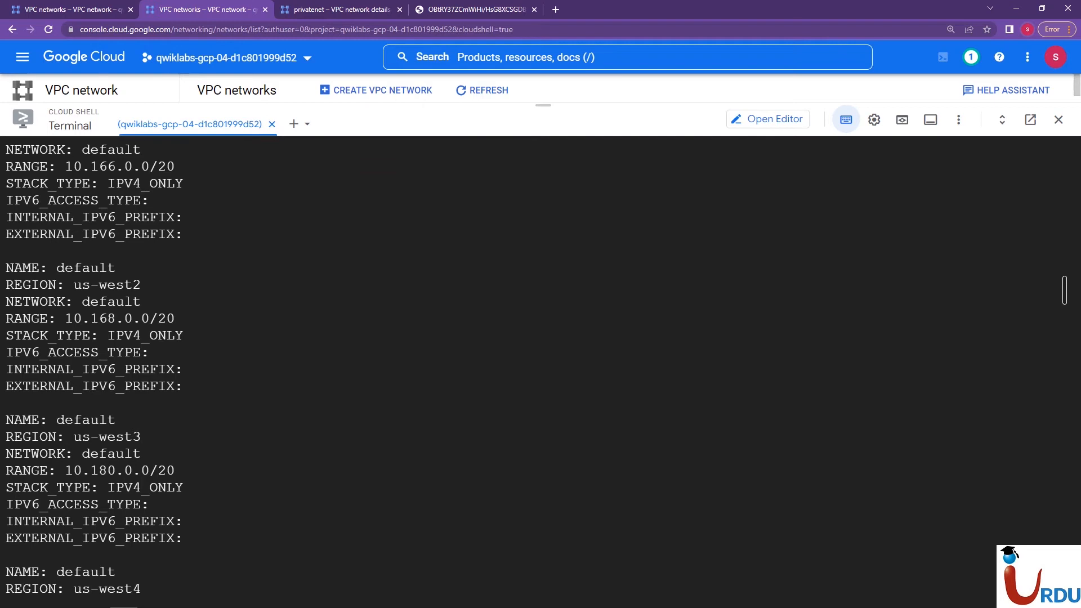
scroll(540, 366, down, 20)
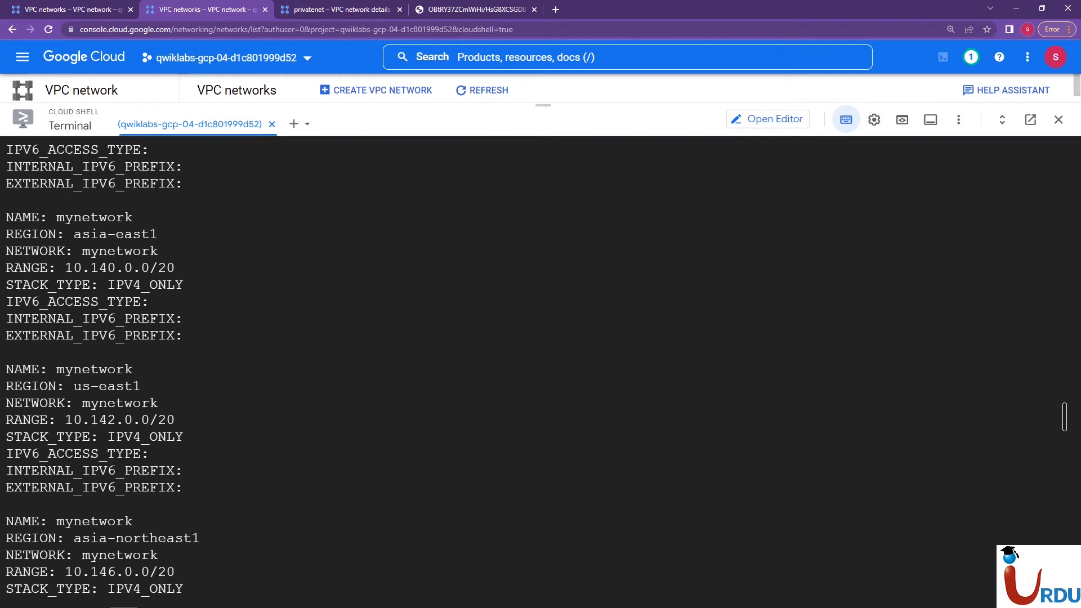
scroll(541, 366, down, 20)
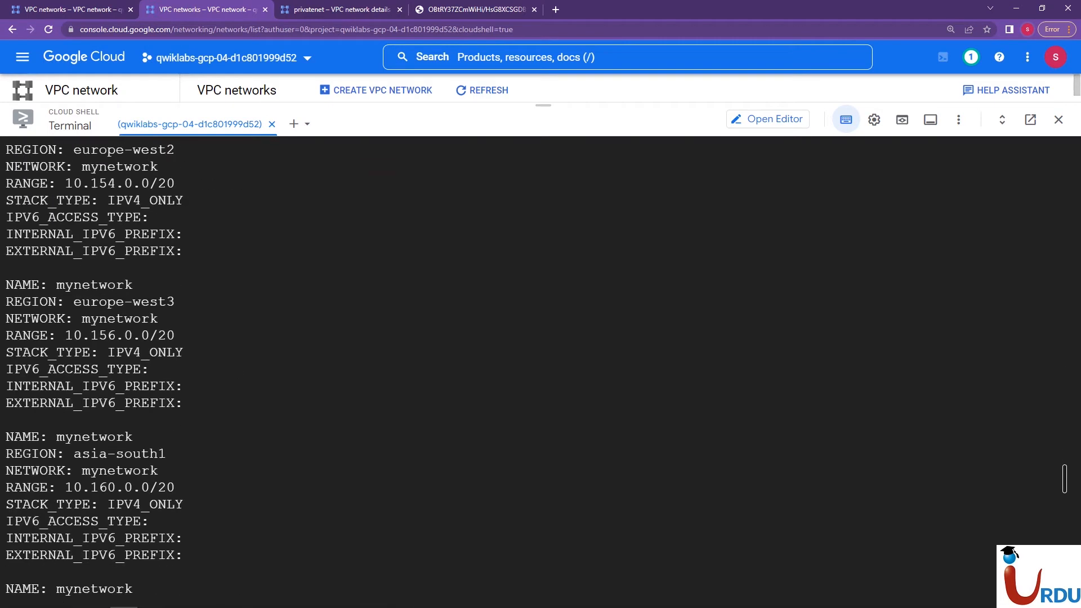
scroll(541, 366, down, 4)
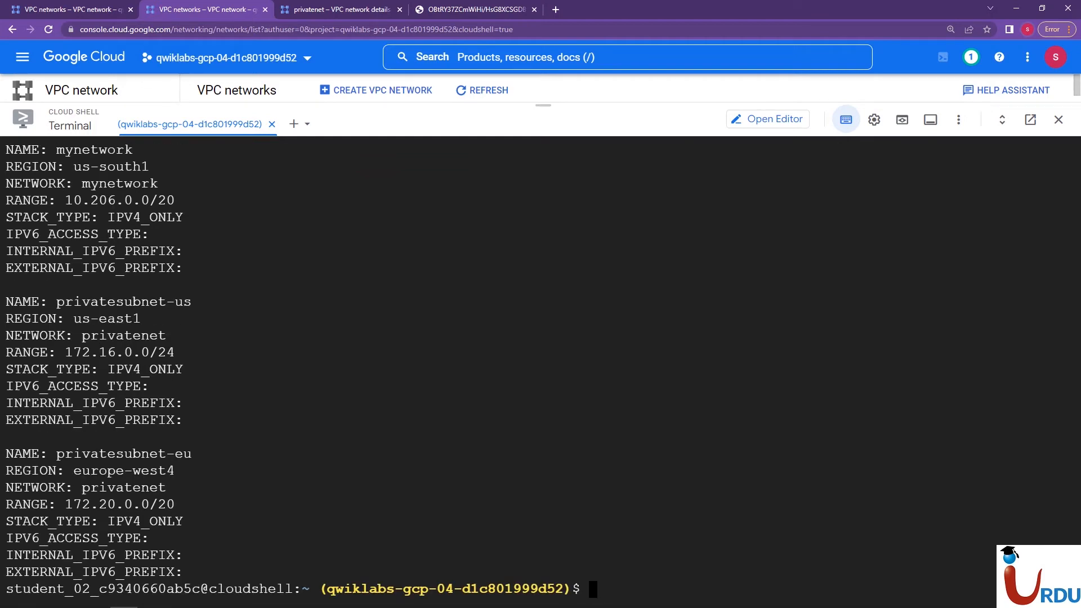
Clear the subnet listing from the Cloud Shell terminal
text(clear)
key(Return)
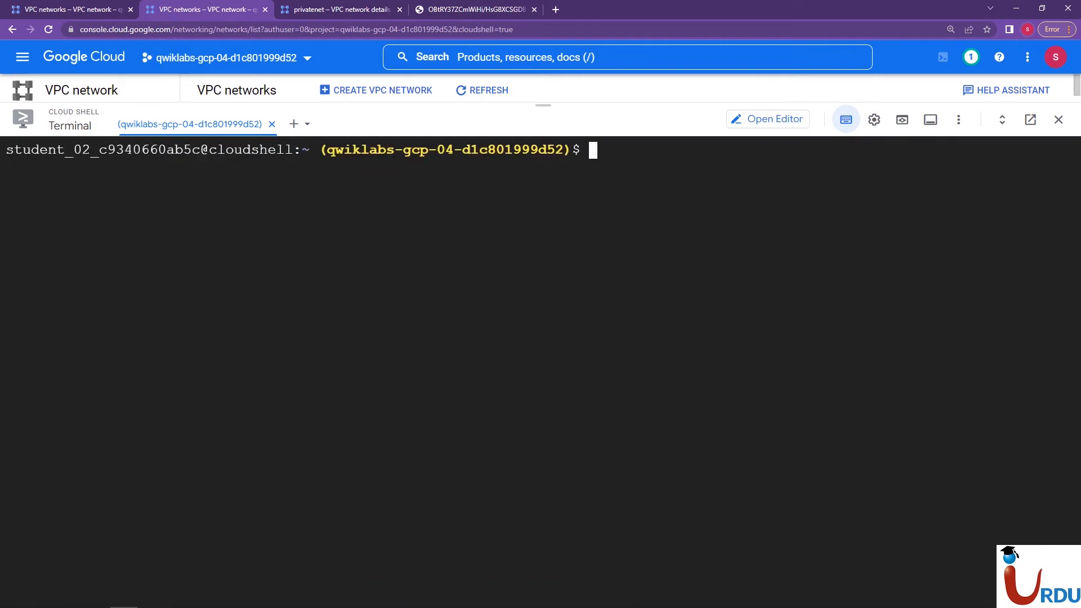
key(alt+Tab)
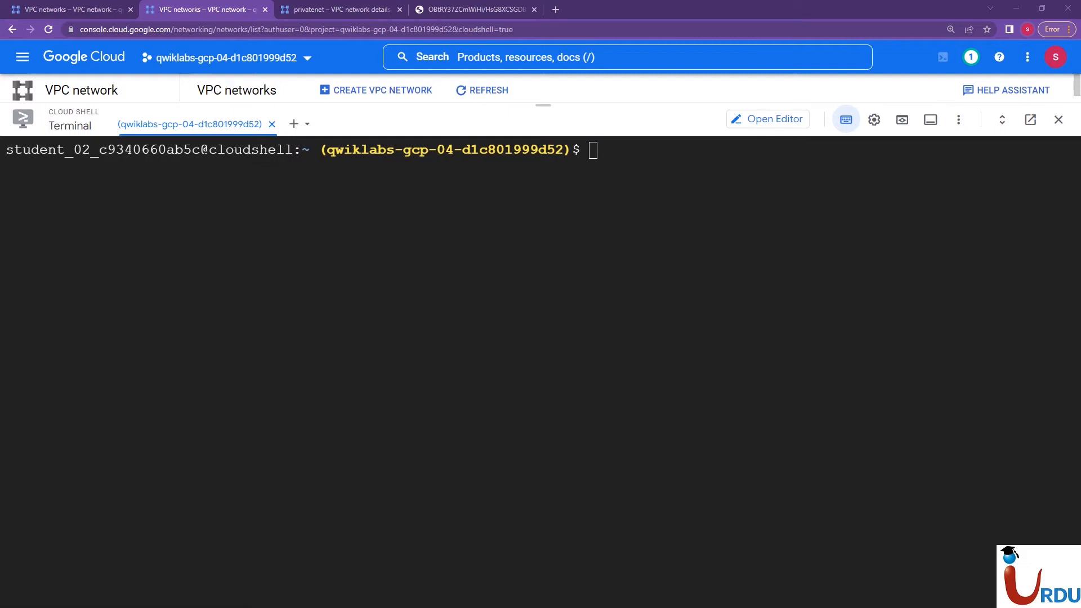
Switch to the VPC networks list with expanded subnets and collapse the default and mynetwork entries
click(342, 10)
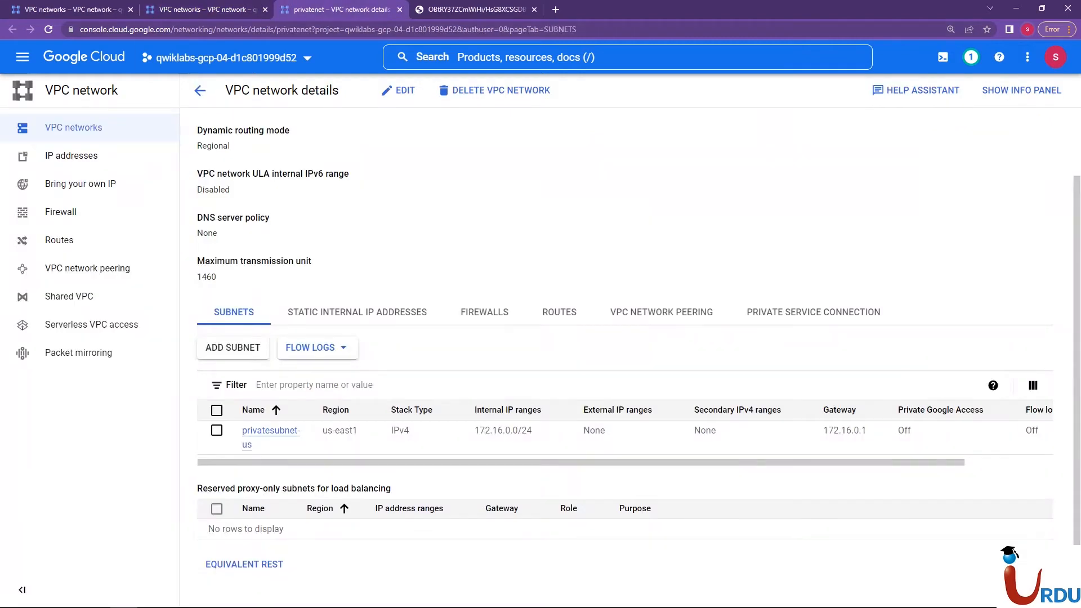
click(95, 9)
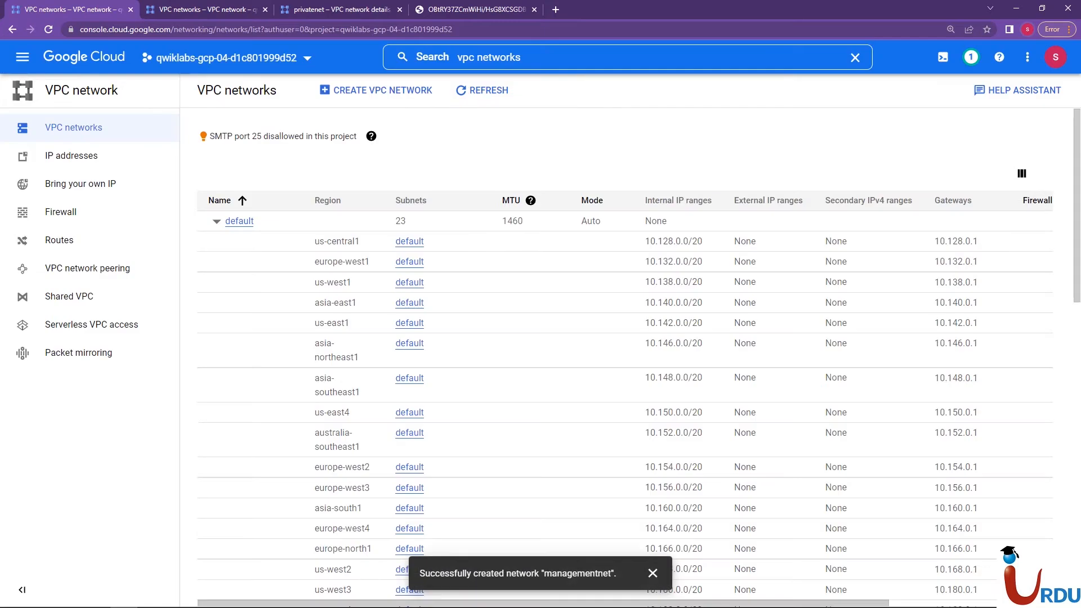
click(217, 221)
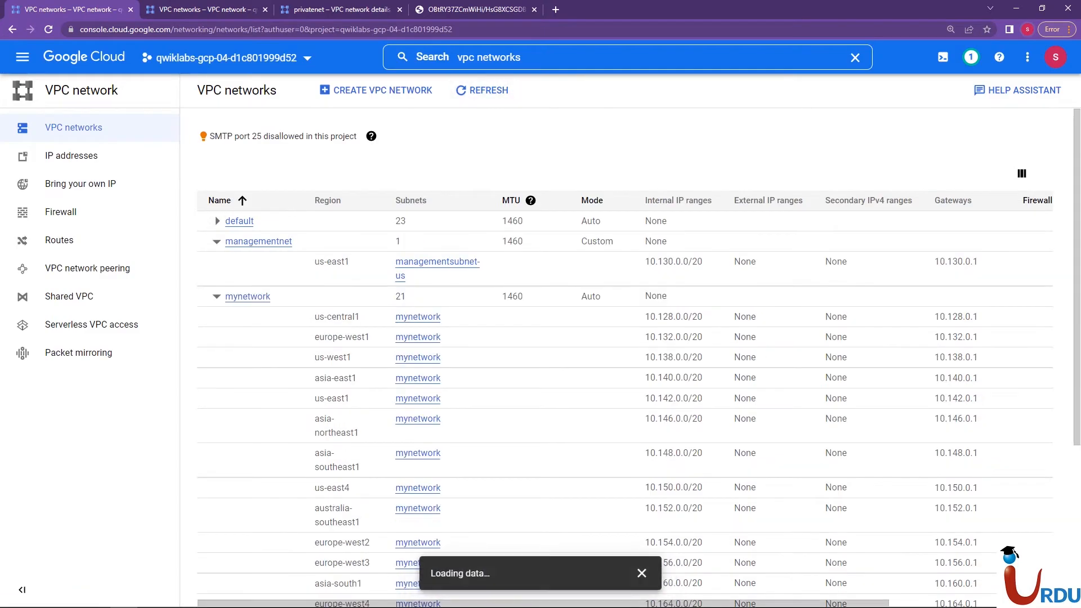
click(217, 220)
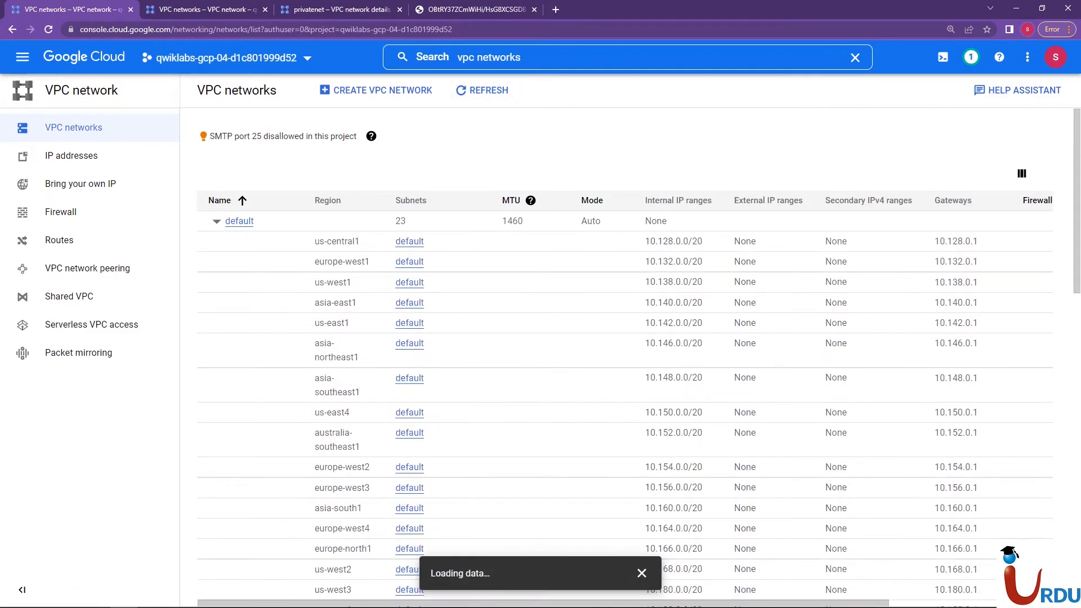
click(216, 220)
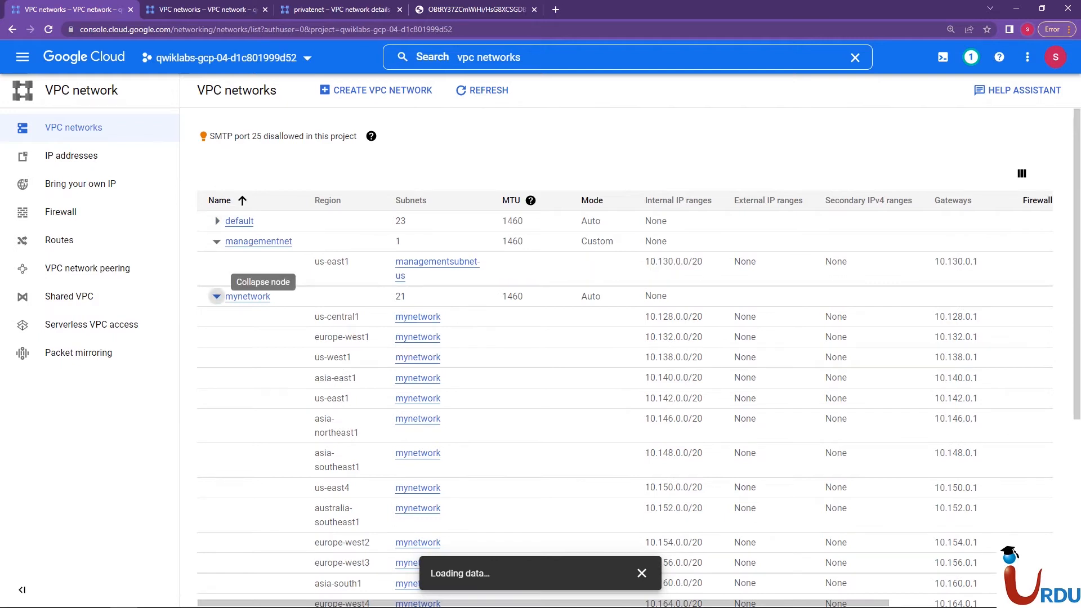
click(217, 296)
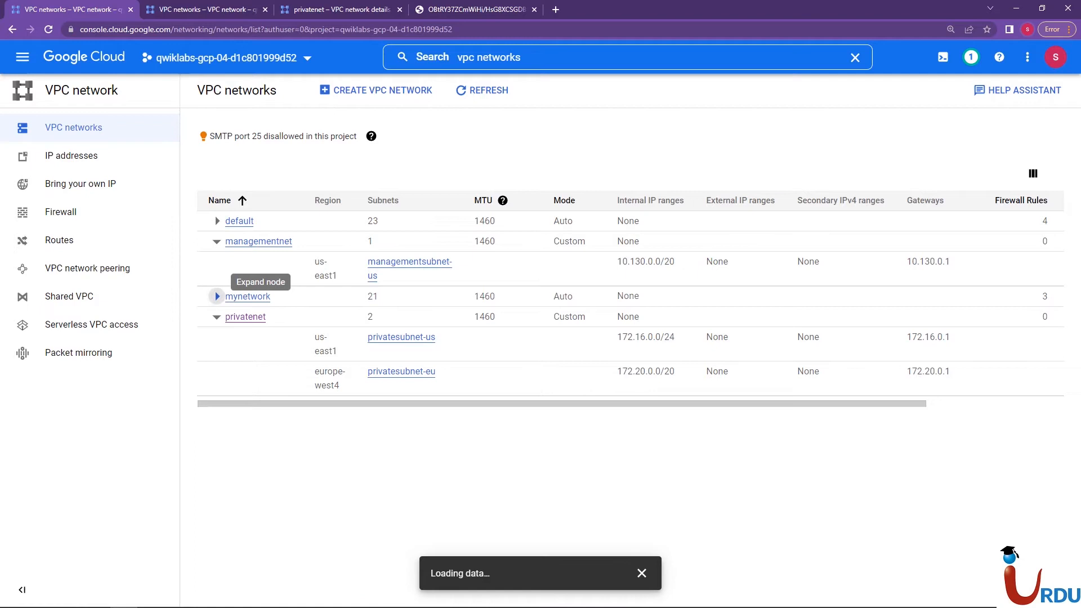
Examine the subnets of mynetwork, managementnet and privatenet in the list, highlighting the region of managementsubnet-us
click(216, 296)
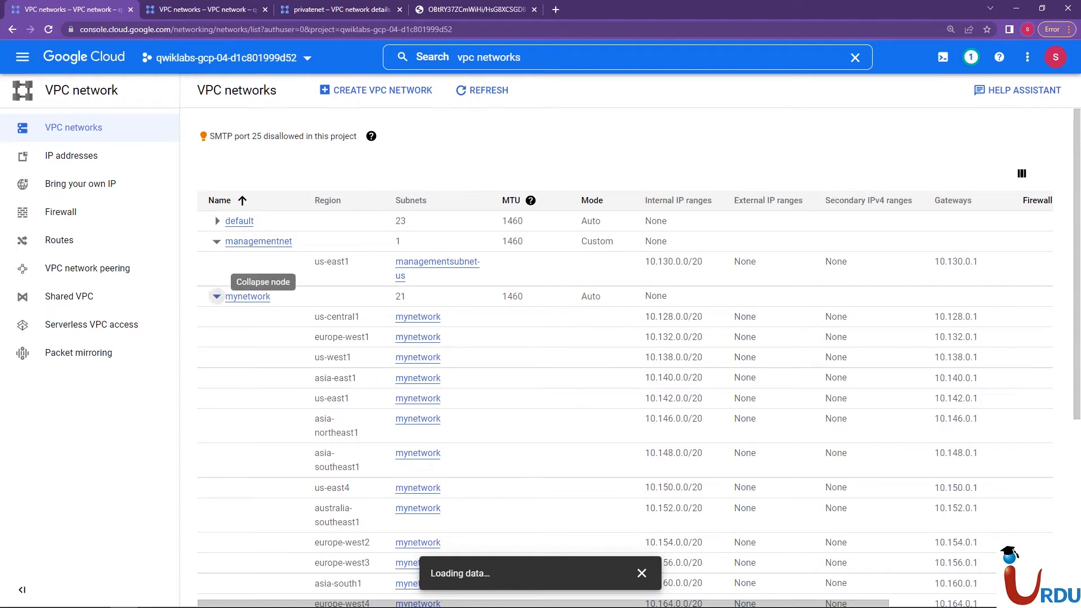
click(216, 296)
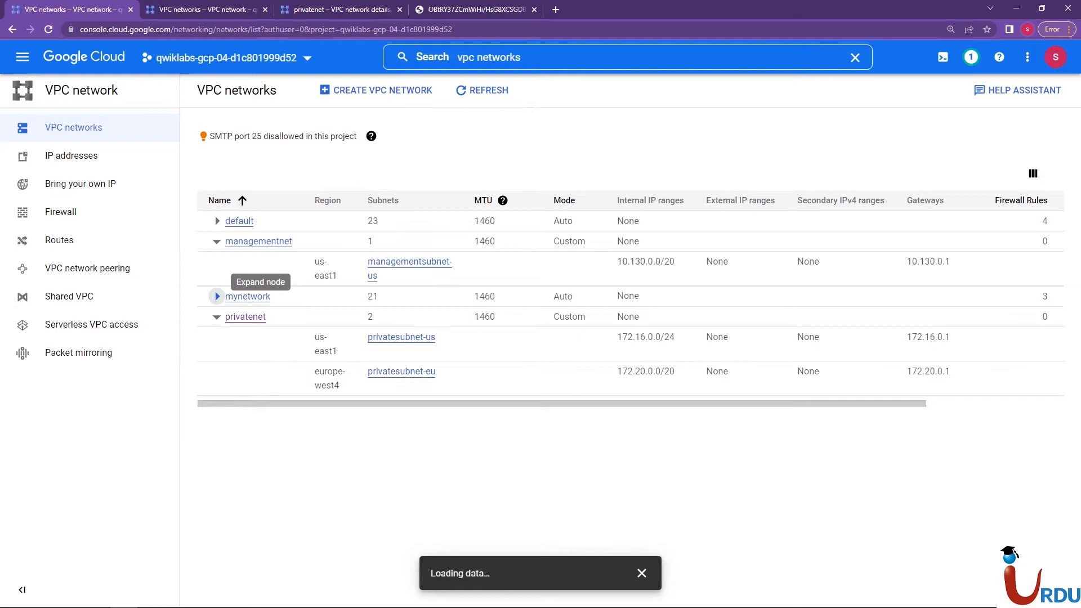
click(217, 296)
click(217, 296)
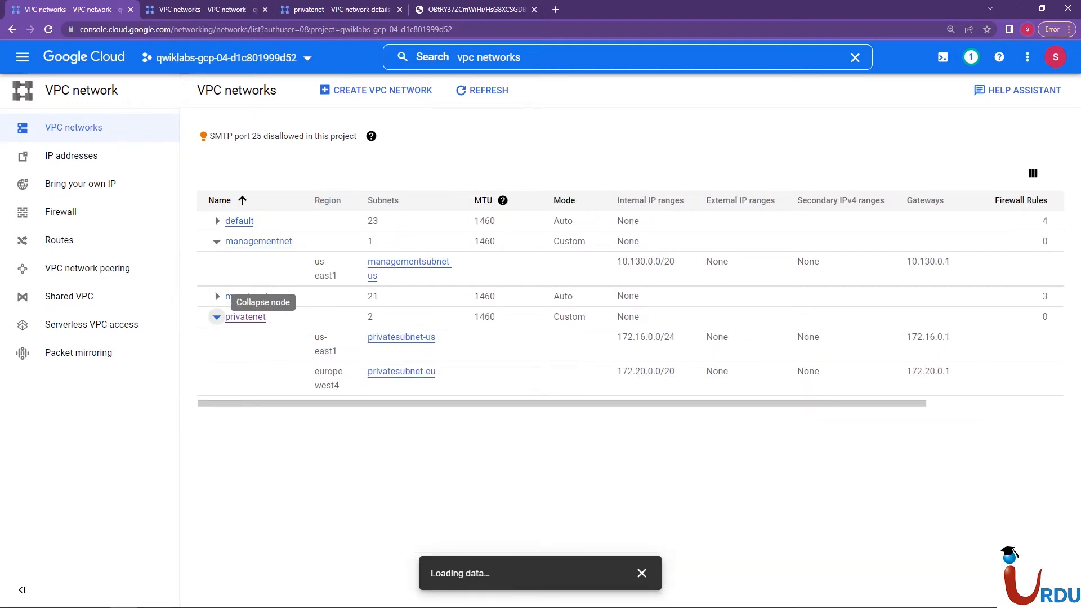
click(217, 241)
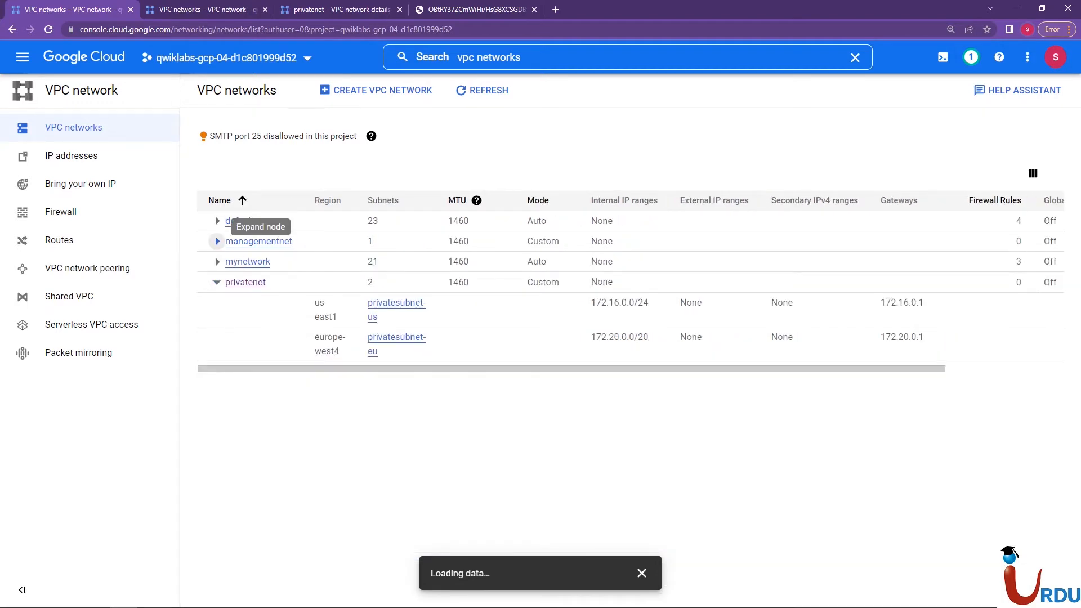
click(217, 241)
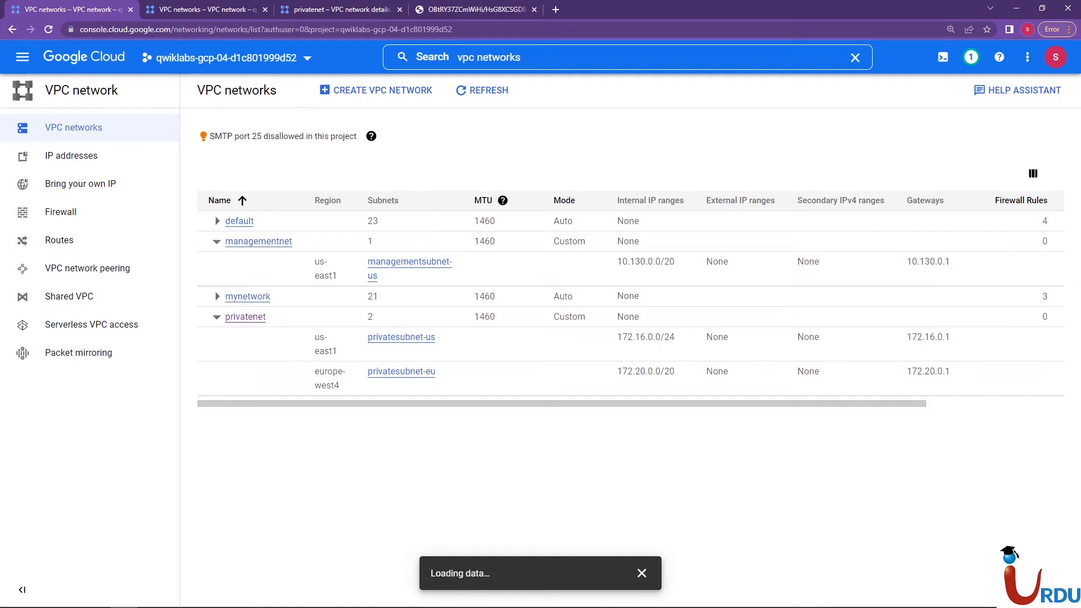
drag(315, 261, 337, 277)
Close the Cloud Shell and privatenet details browser tabs, and place the VPC networks tab after the network diagram tab
key(alt+Tab)
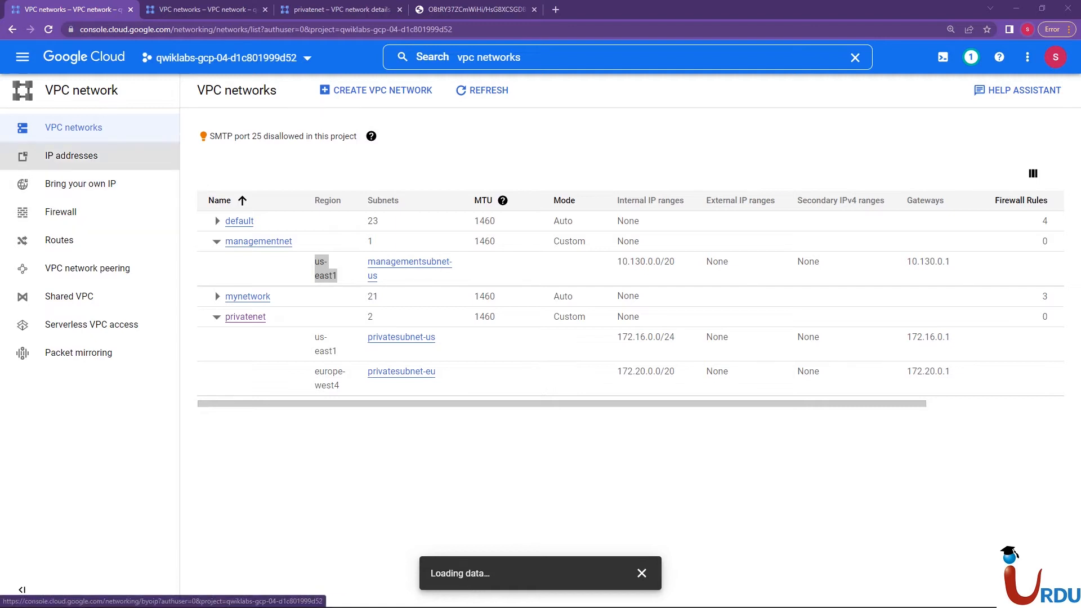
click(265, 10)
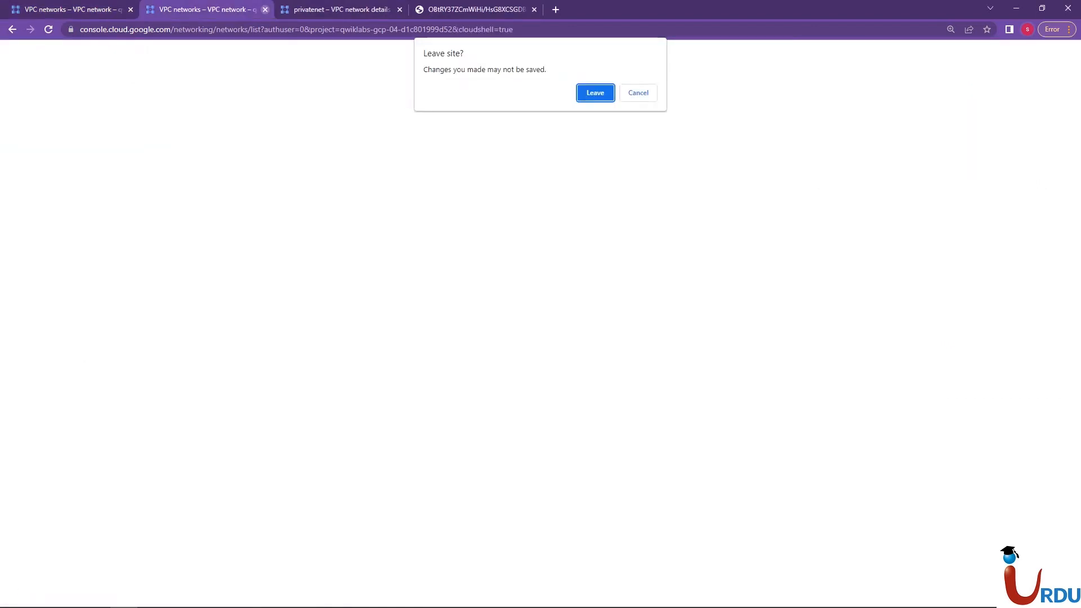
click(596, 93)
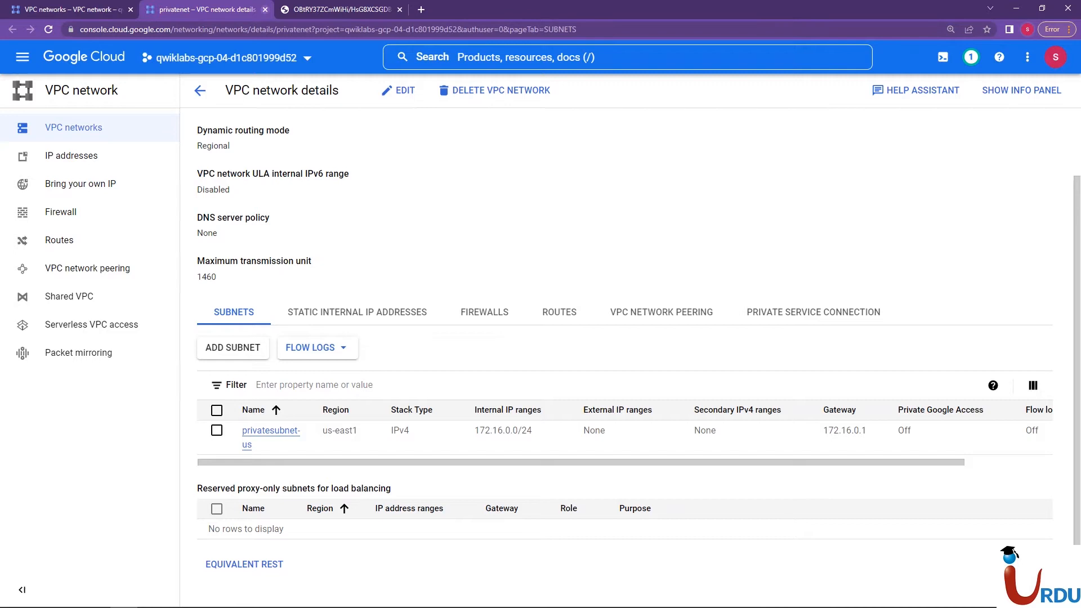
click(265, 9)
click(90, 9)
click(191, 9)
drag(90, 10, 217, 10)
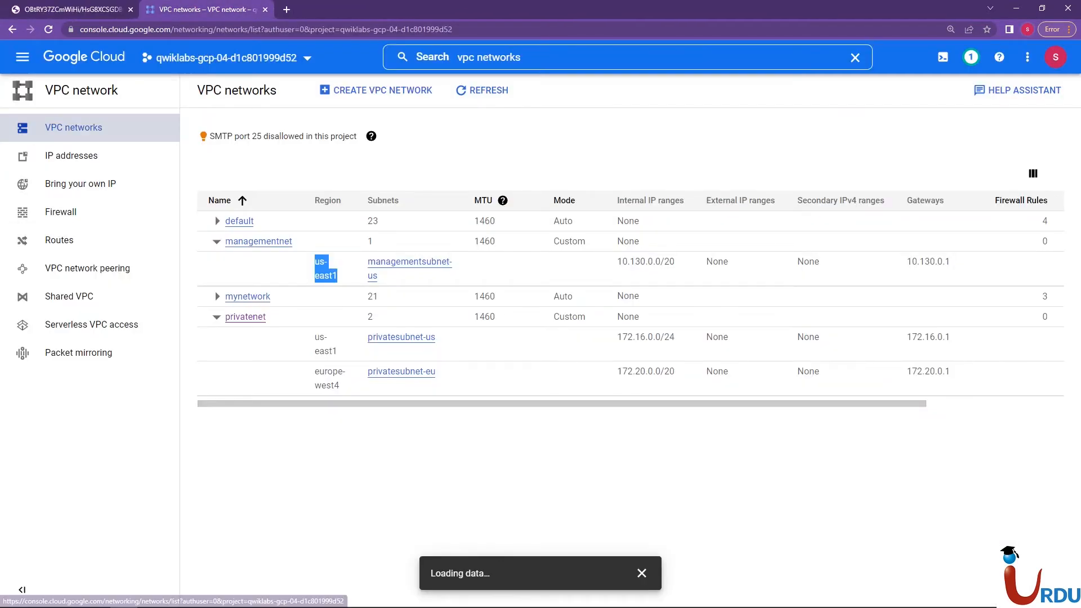
Start a new VPC firewall rule and name it managementnet-allow-icmp-ssh-rdp
click(61, 211)
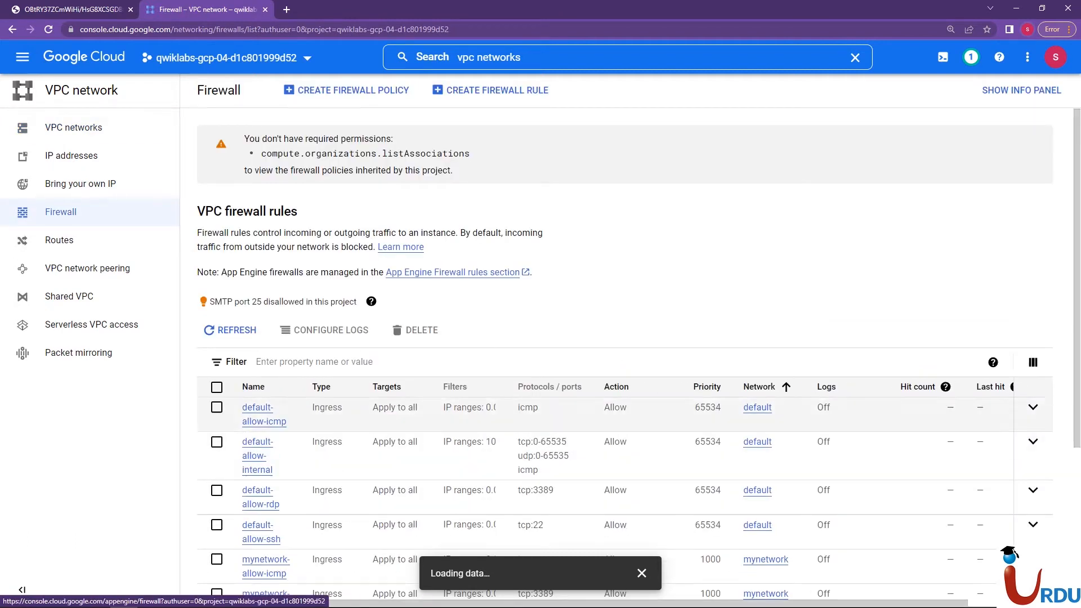
click(347, 90)
click(200, 90)
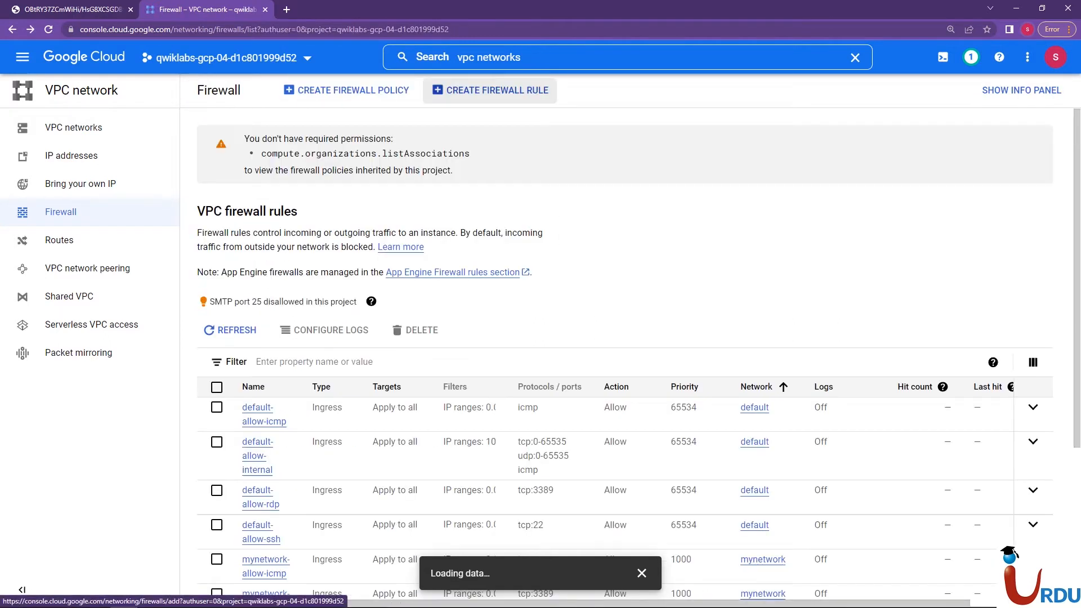
click(490, 91)
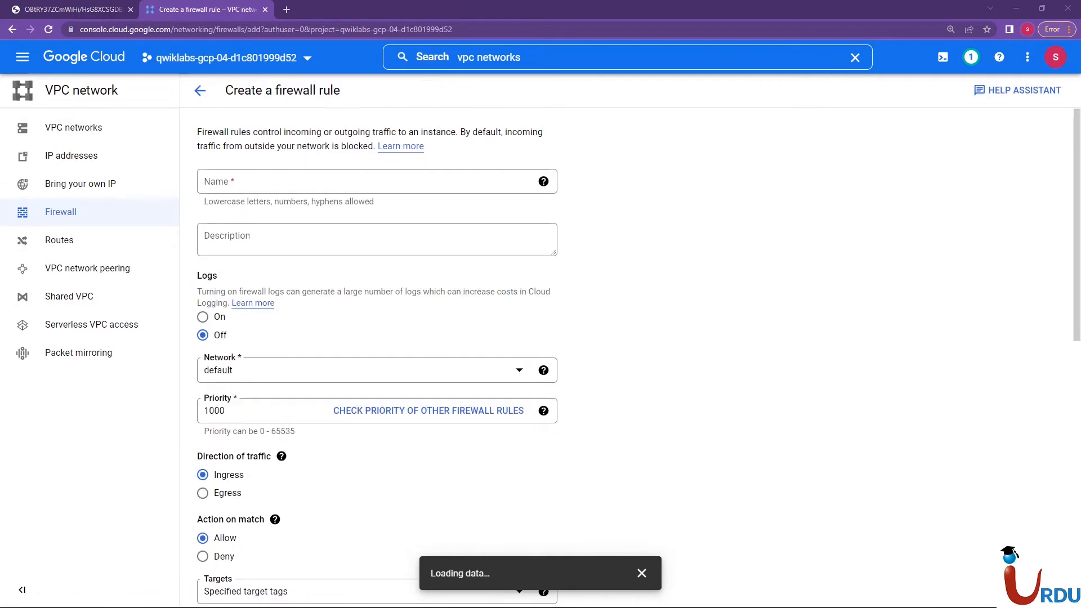
click(274, 182)
text(managementnet-allow-icmp-ssh-rdp)
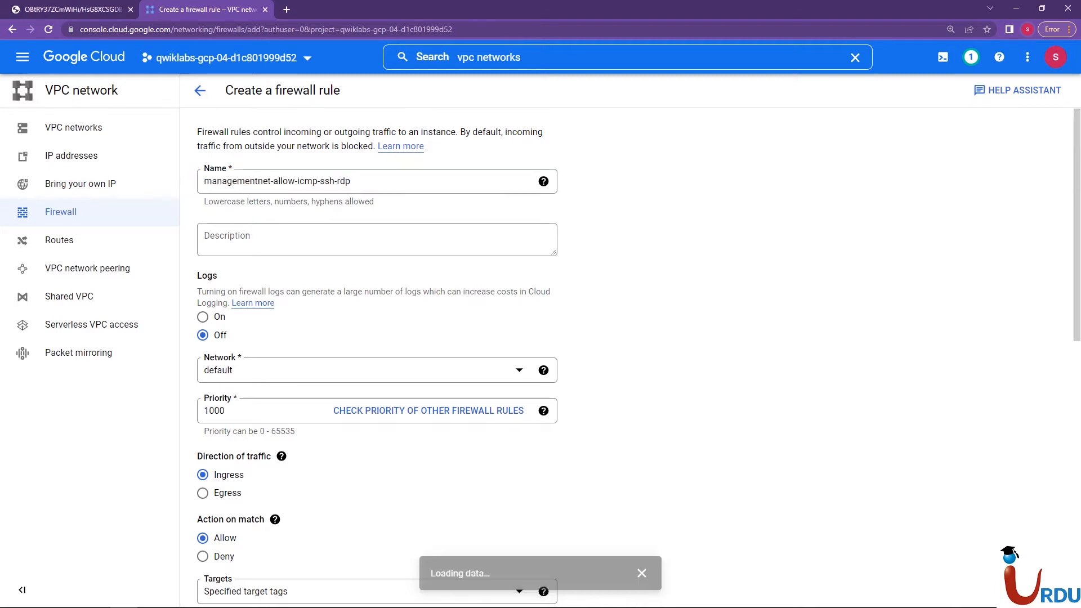
click(273, 181)
click(543, 181)
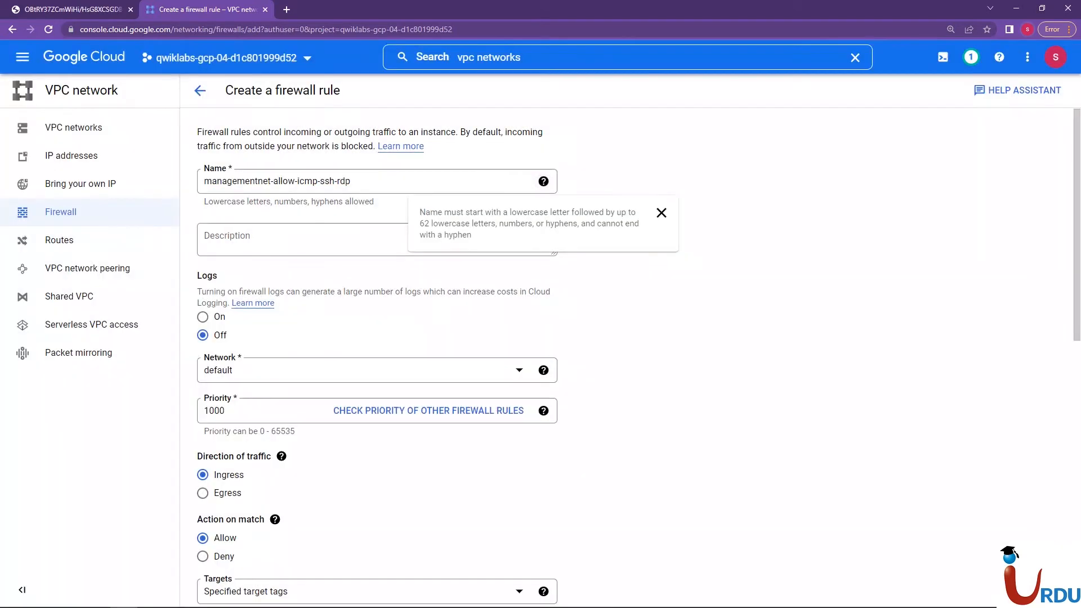
click(661, 212)
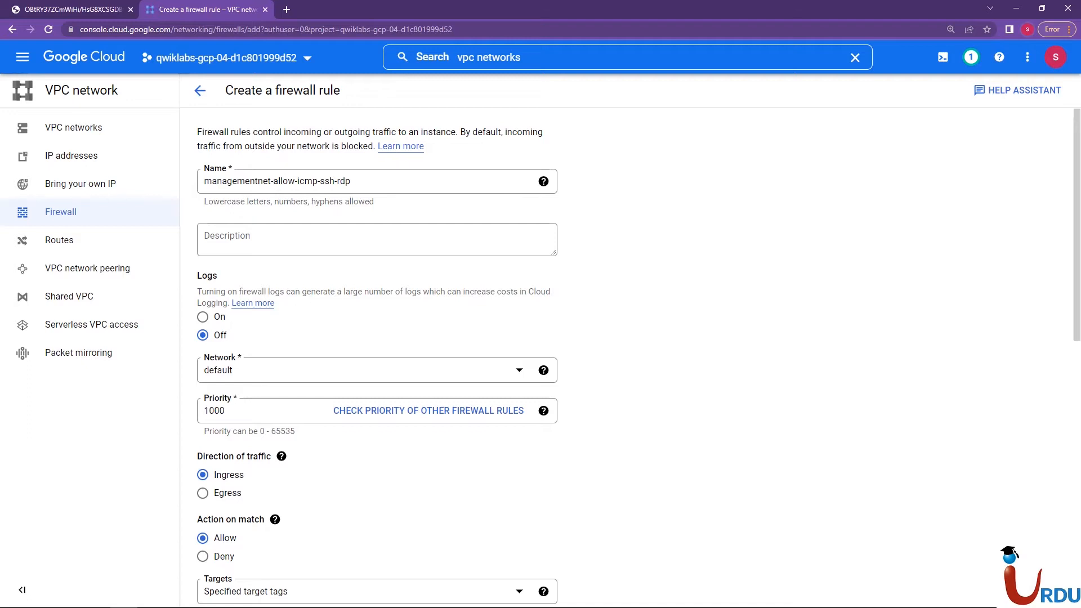
Assign the firewall rule to the managementnet network
scroll(639, 358, down, 1)
scroll(638, 358, down, 1)
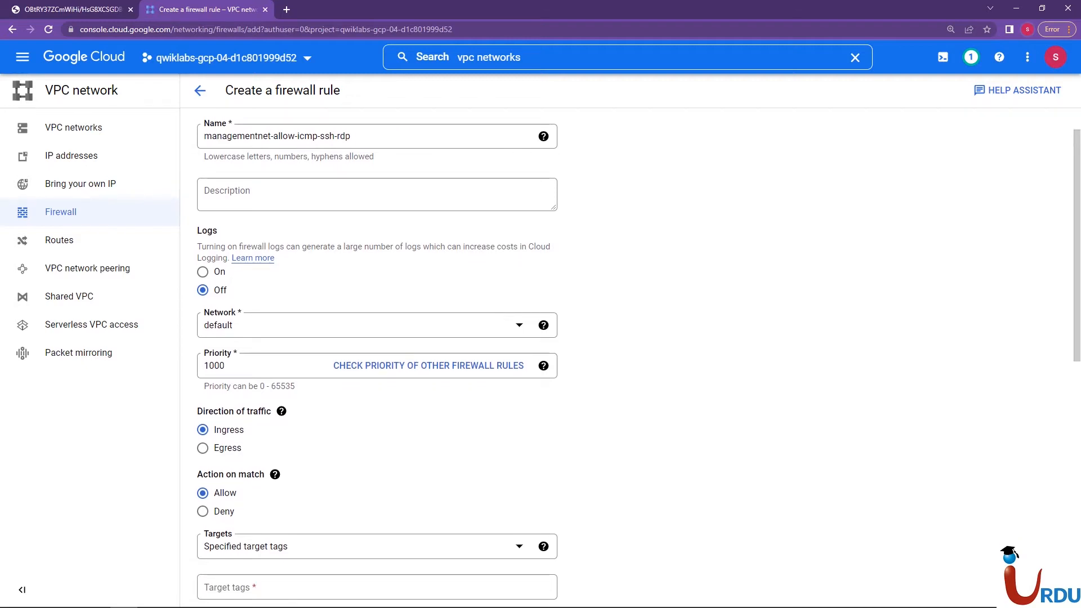
click(360, 325)
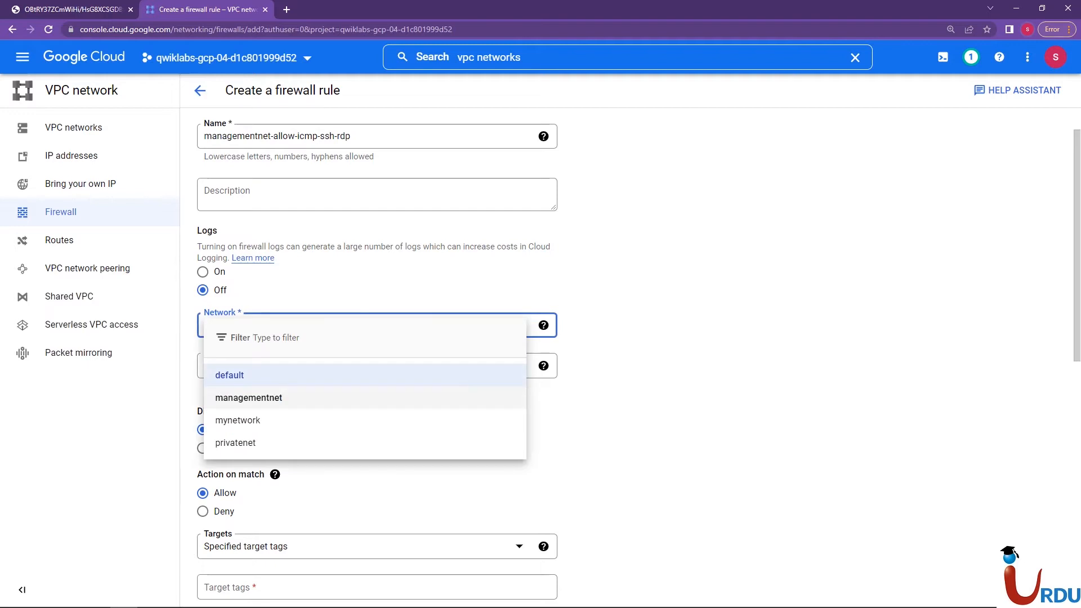
click(249, 397)
scroll(248, 397, down, 1)
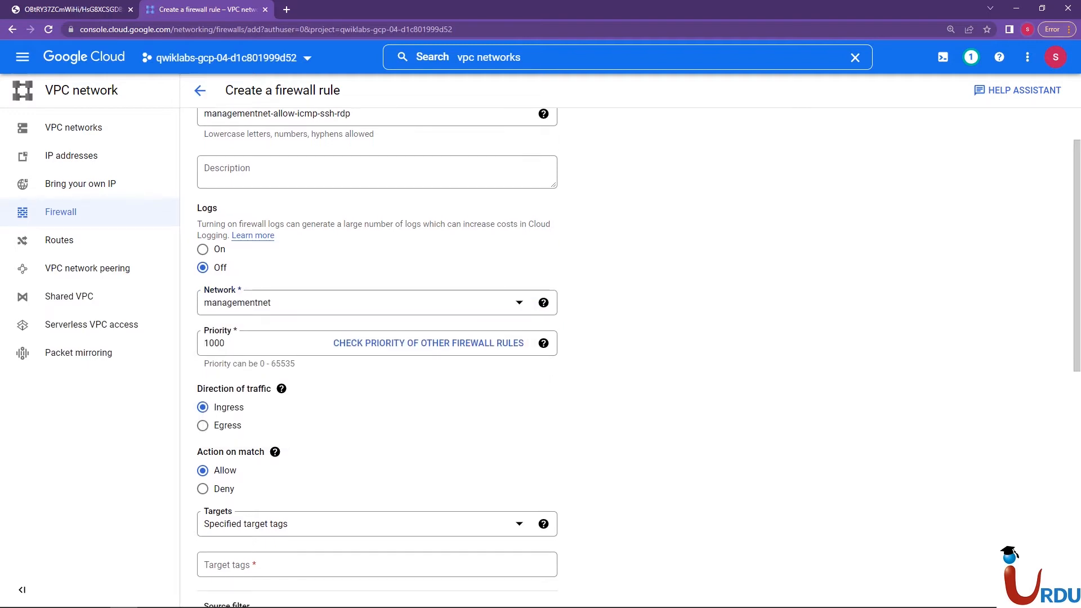
click(360, 303)
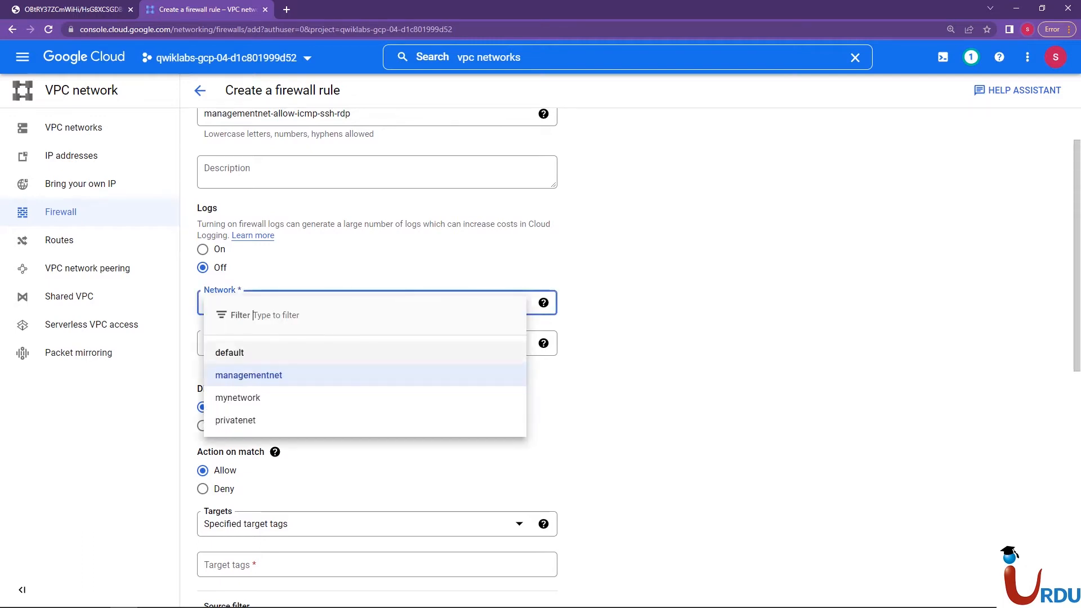
click(249, 375)
scroll(639, 358, down, 1)
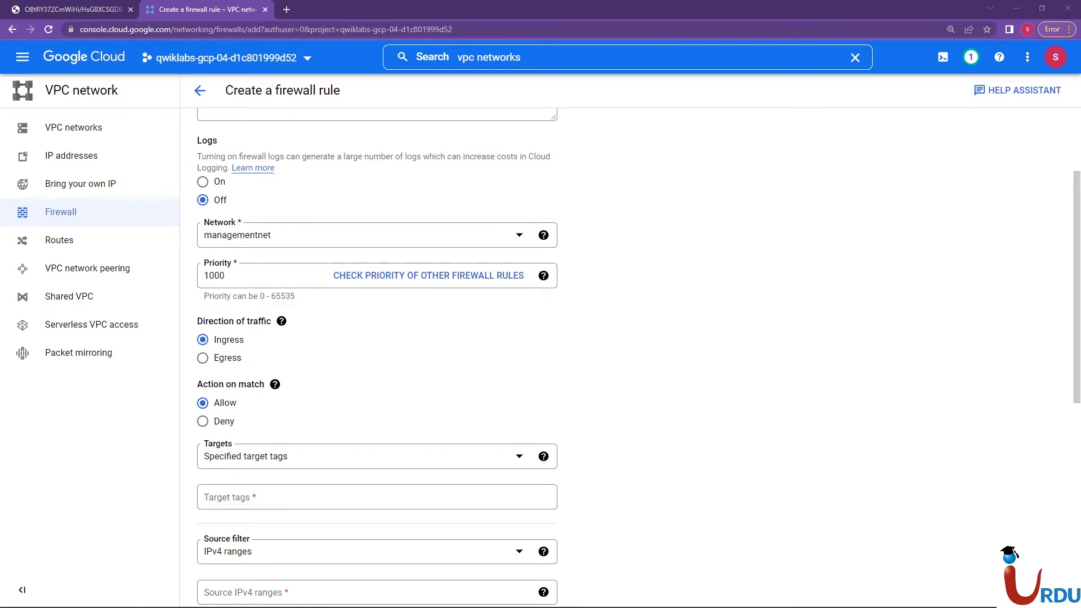
Set the firewall rule's targets to All instances in the network
scroll(638, 358, down, 1)
scroll(639, 358, down, 1)
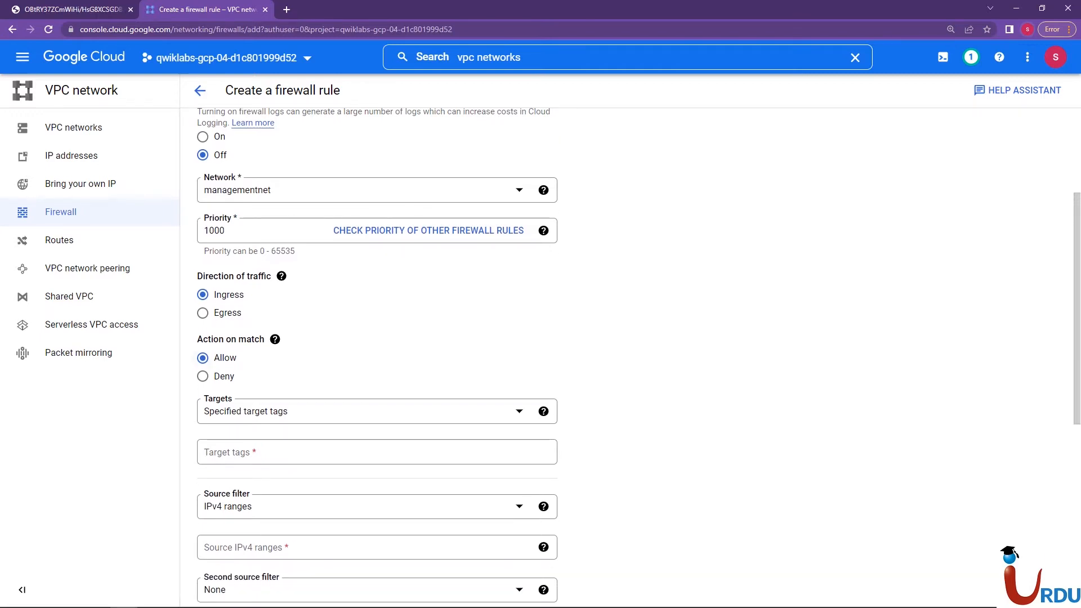
click(360, 411)
click(306, 421)
click(638, 389)
Enter 0.0.0.0/0 as the firewall rule's source IPv4 range
scroll(639, 357, down, 2)
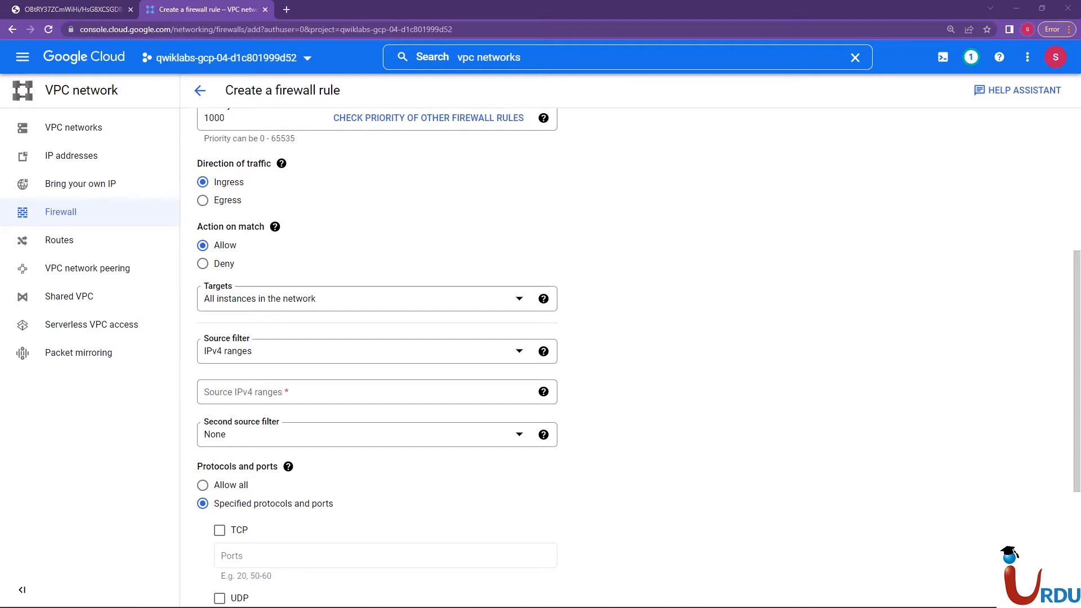
click(360, 392)
text(0.0.0.0/0)
click(638, 388)
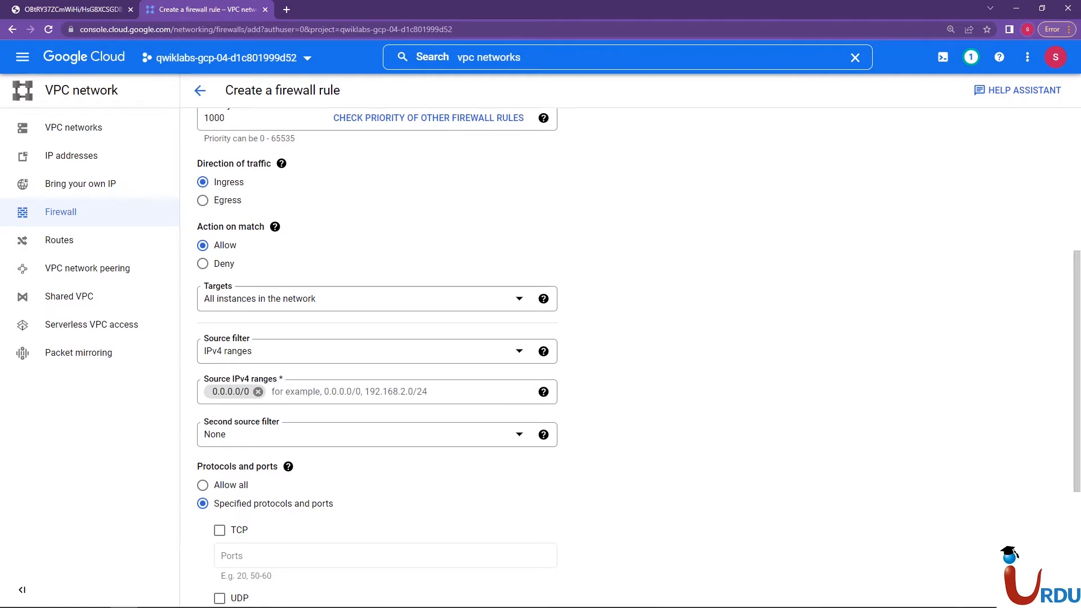
Specify TCP with ports 3389,22 and the other protocol icmp as the traffic the firewall rule covers
scroll(377, 349, up, 5)
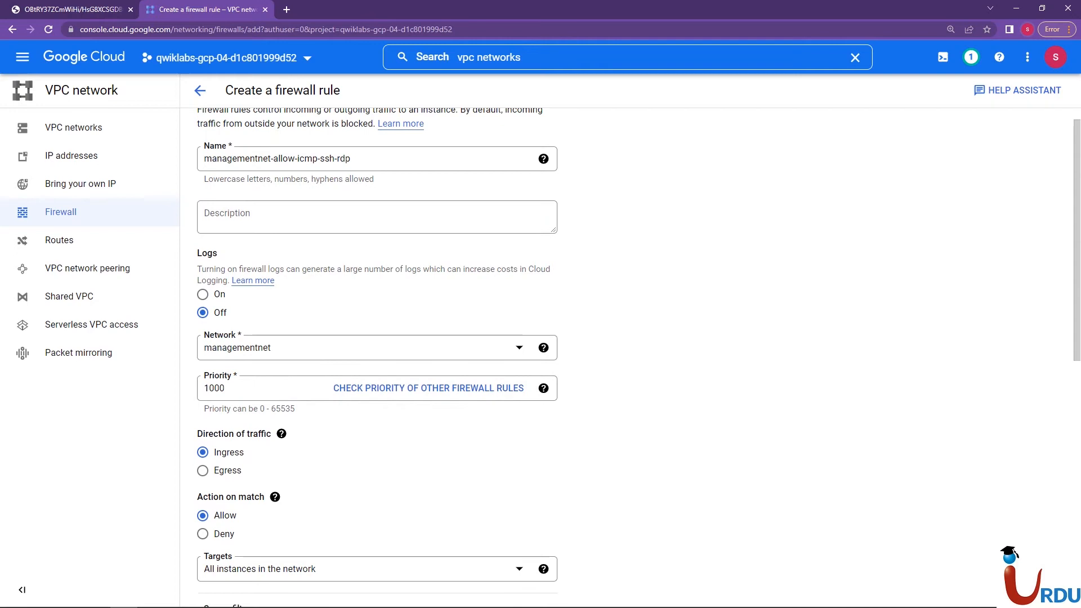
scroll(378, 349, down, 5)
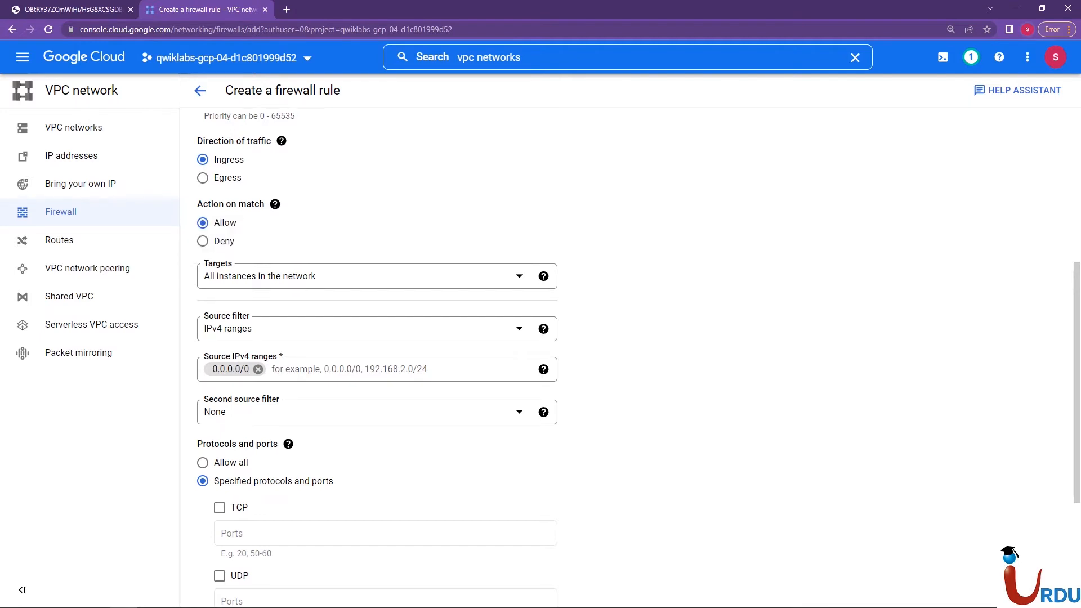
scroll(638, 359, down, 3)
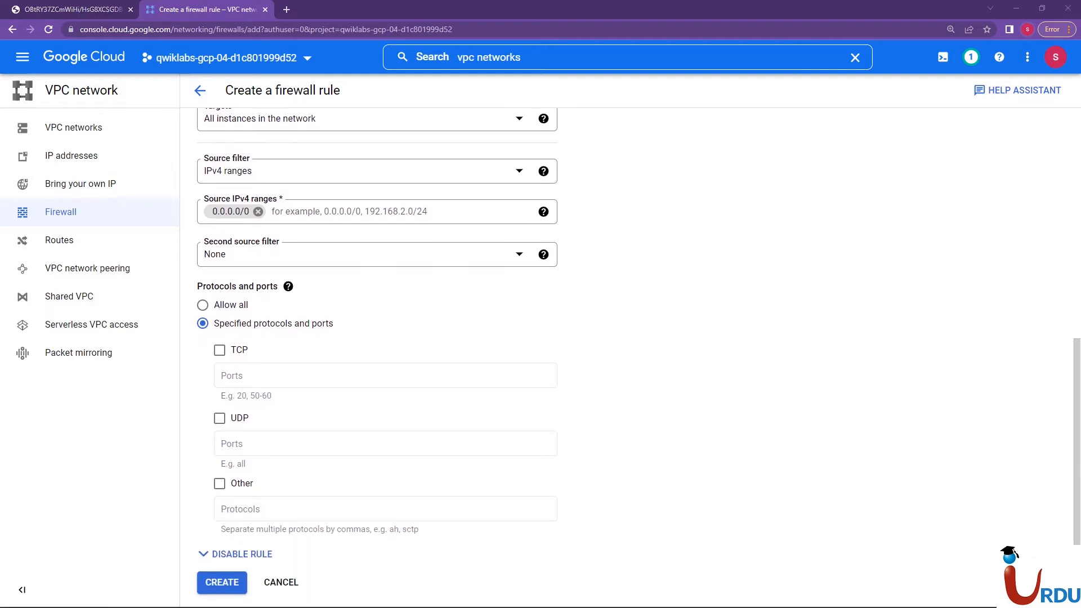
scroll(236, 360, down, 1)
click(220, 327)
click(293, 353)
text(3389)
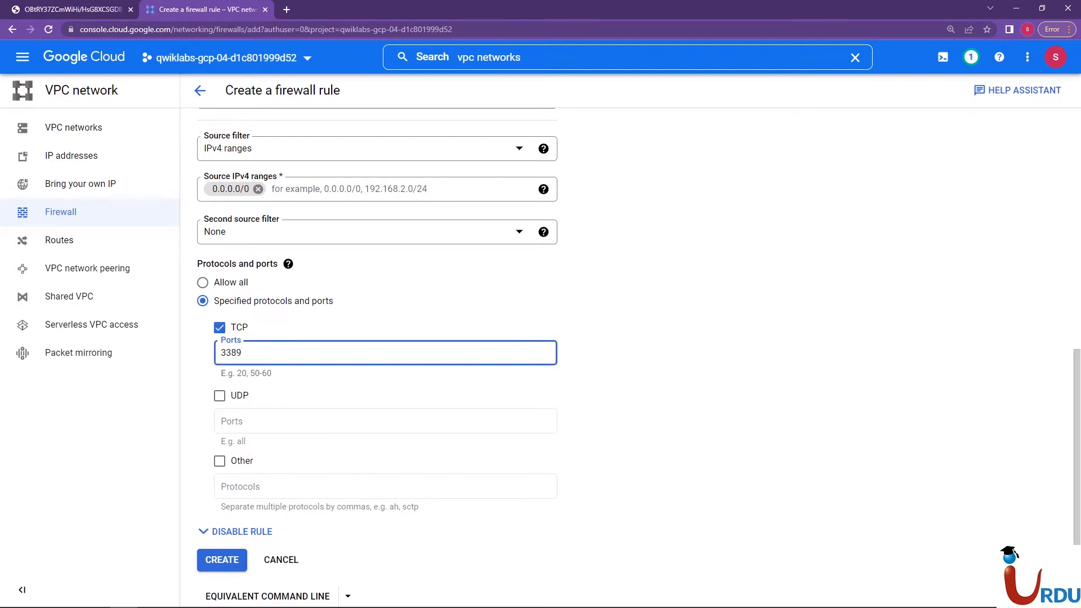
text(,22)
click(219, 461)
click(292, 486)
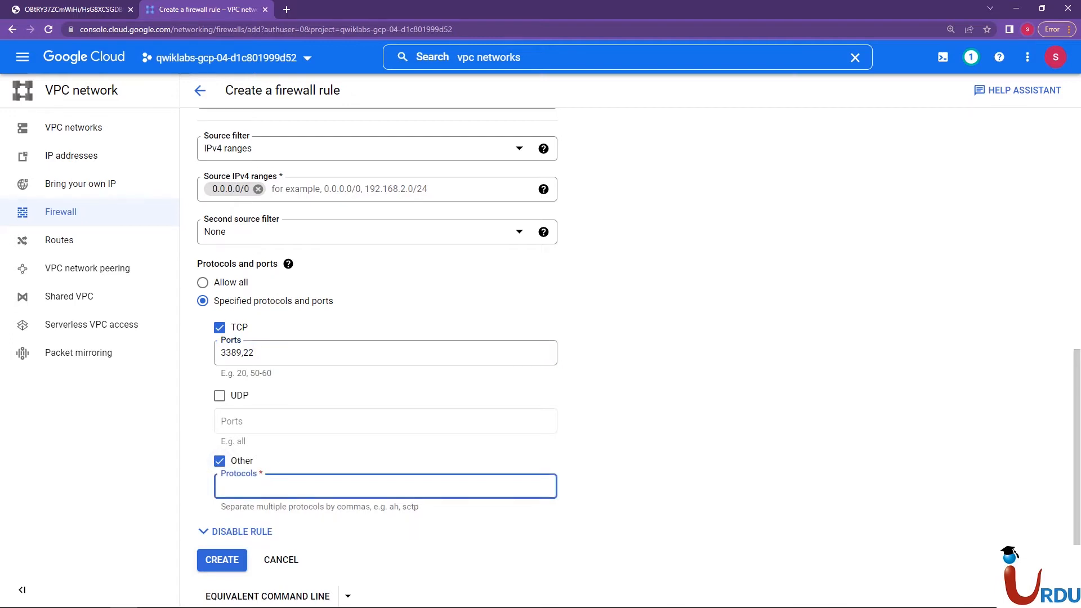
text(icmp)
click(619, 428)
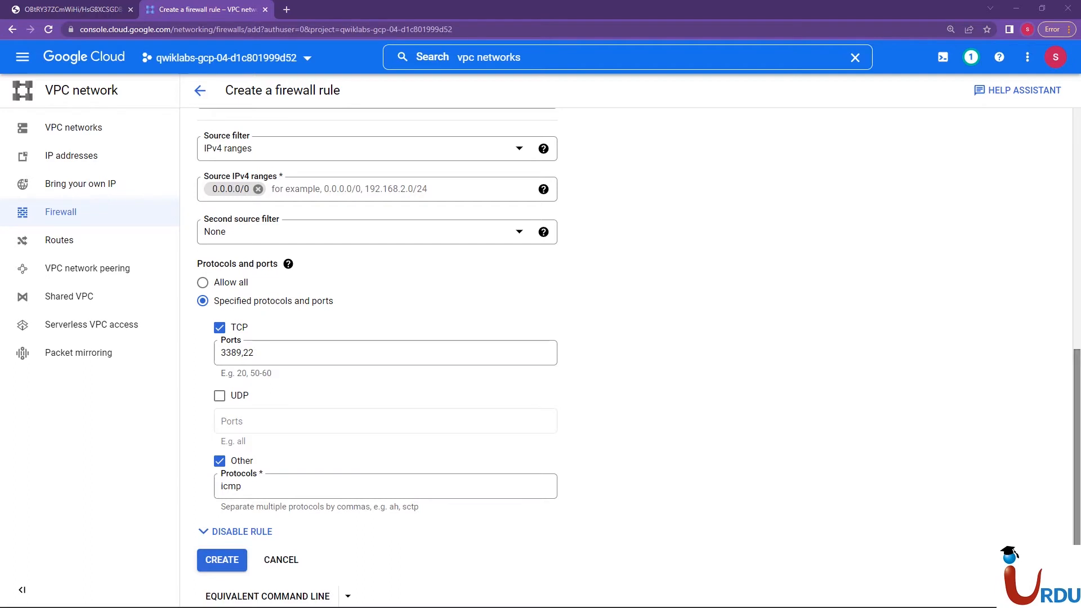
Review the settings of the managementnet-allow-icmp-ssh-rdp firewall rule and create it
scroll(377, 349, up, 10)
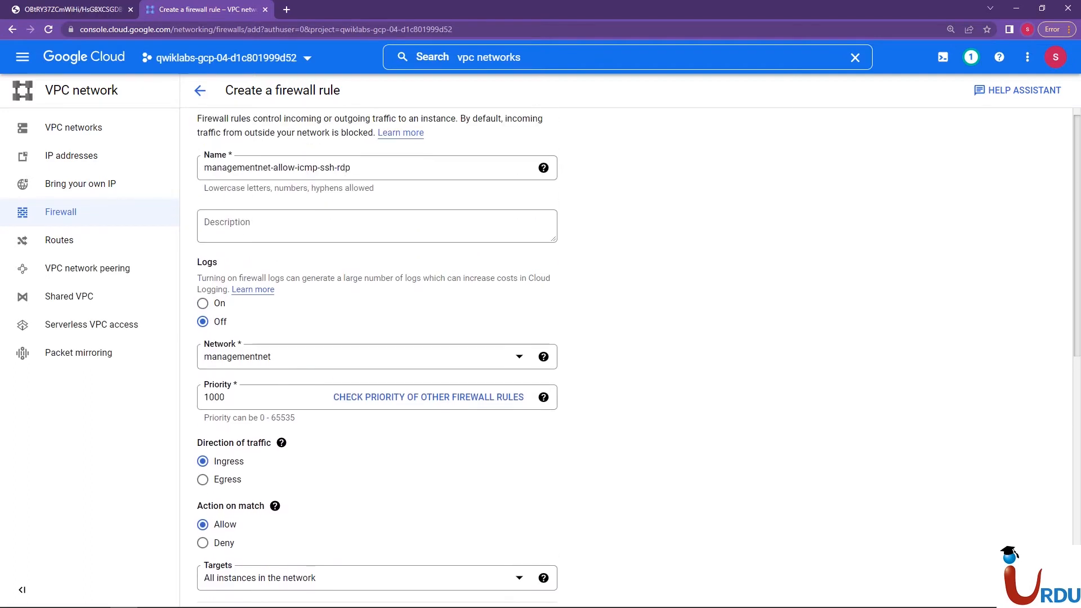
scroll(377, 349, down, 3)
scroll(377, 349, down, 2)
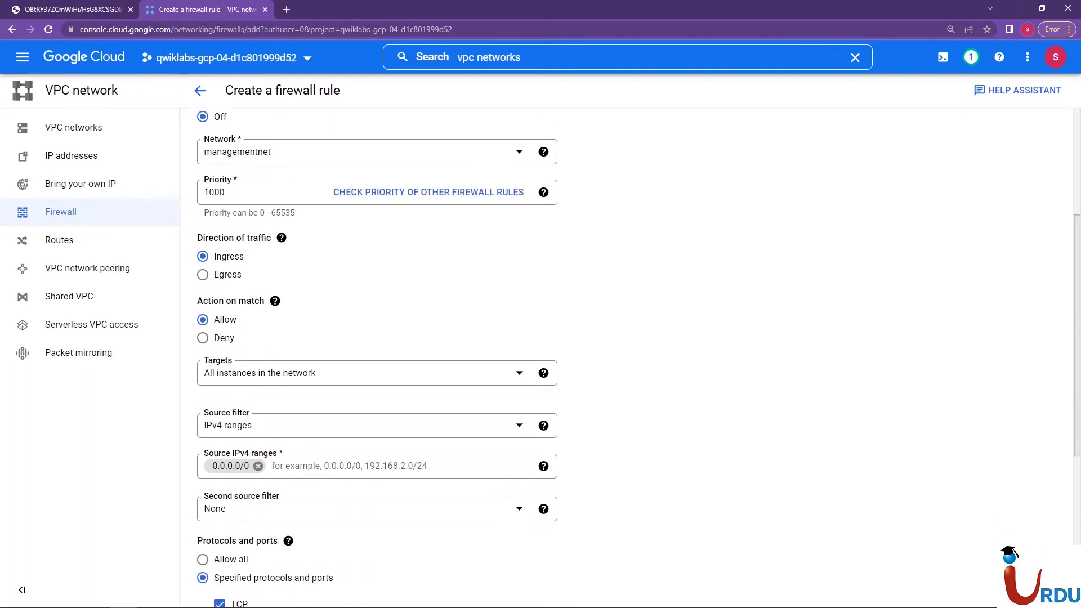
scroll(377, 350, down, 3)
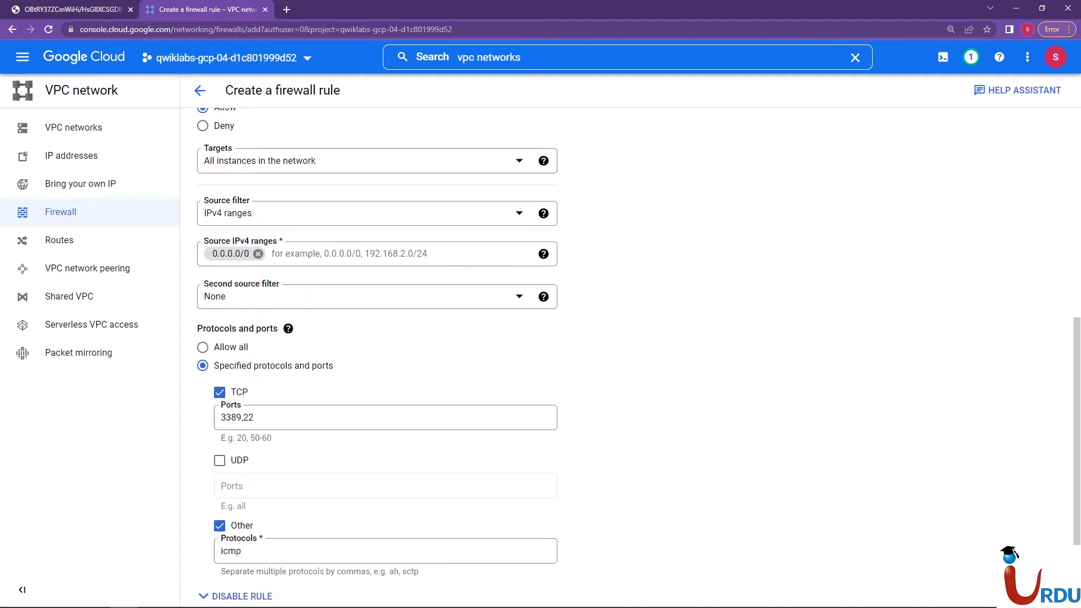
scroll(378, 349, up, 5)
scroll(378, 349, down, 4)
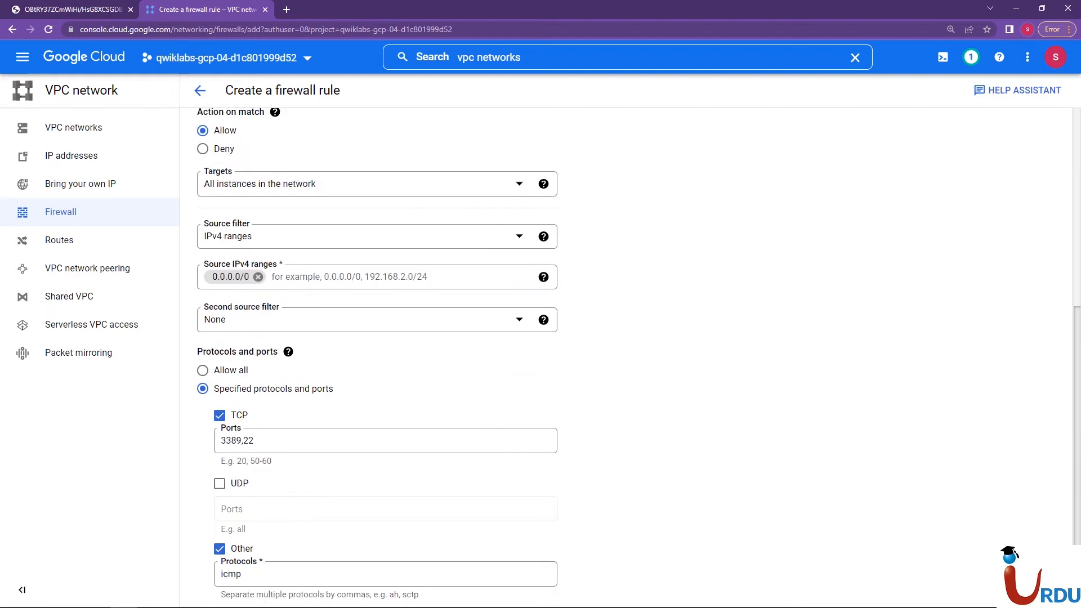
scroll(377, 349, down, 2)
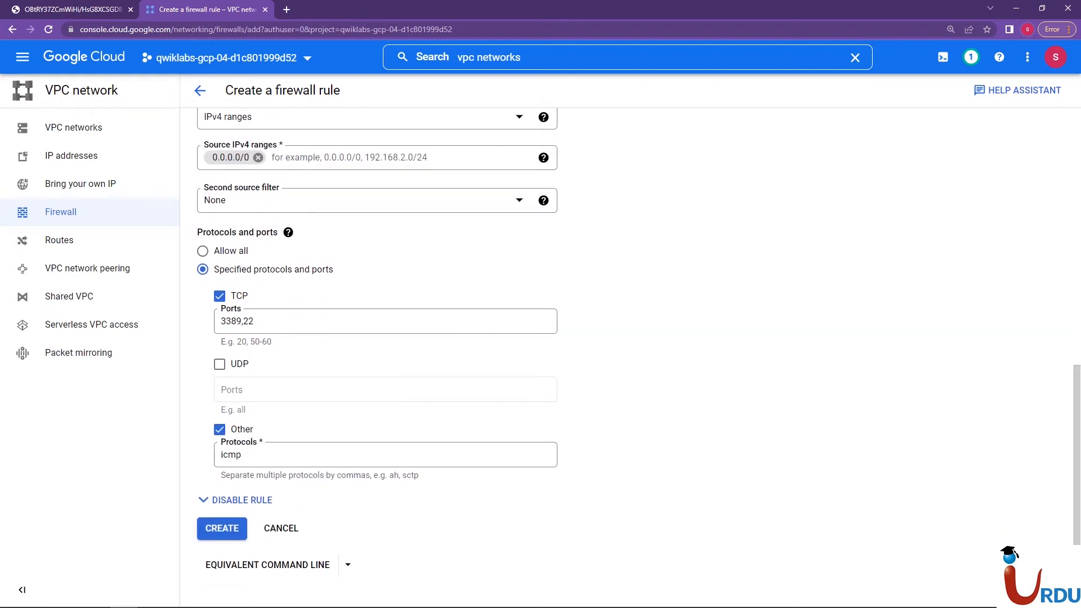
click(221, 528)
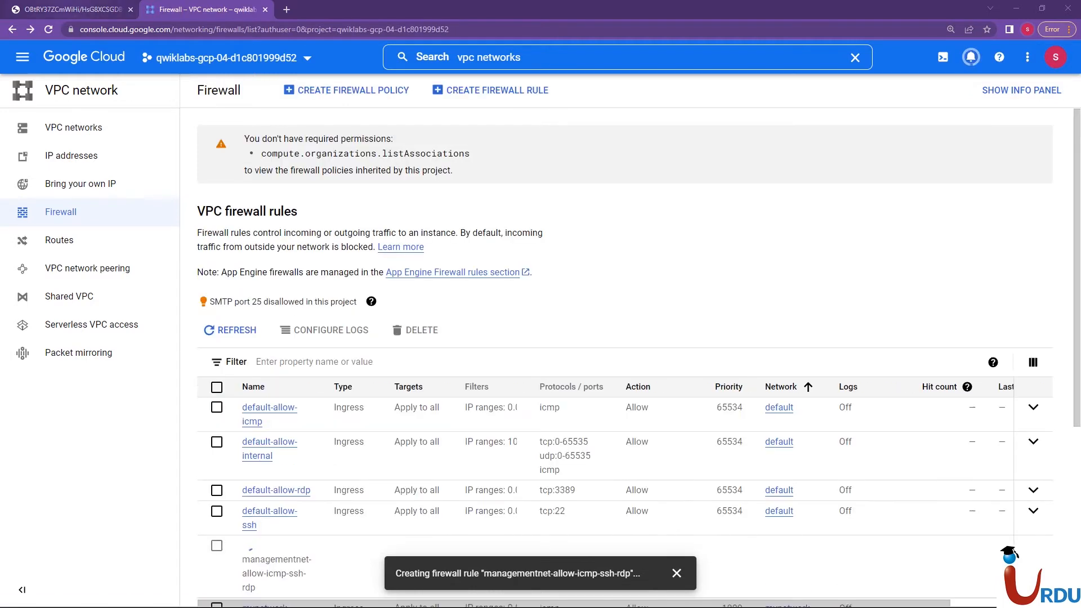
Check the VPC network architecture diagram, return to the firewall rules list and dismiss the creation notification
click(72, 10)
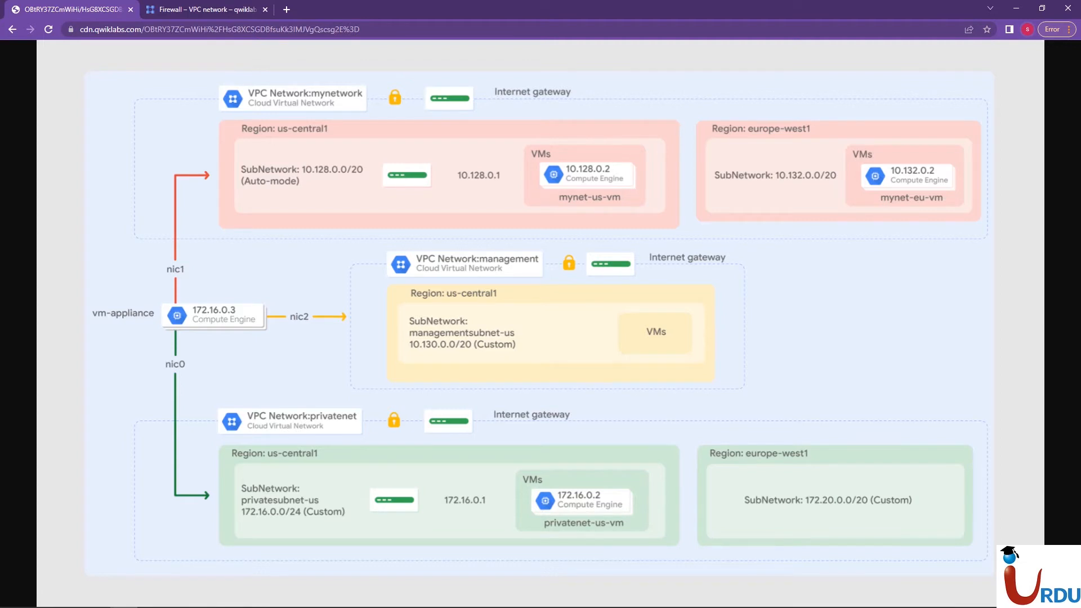
click(226, 10)
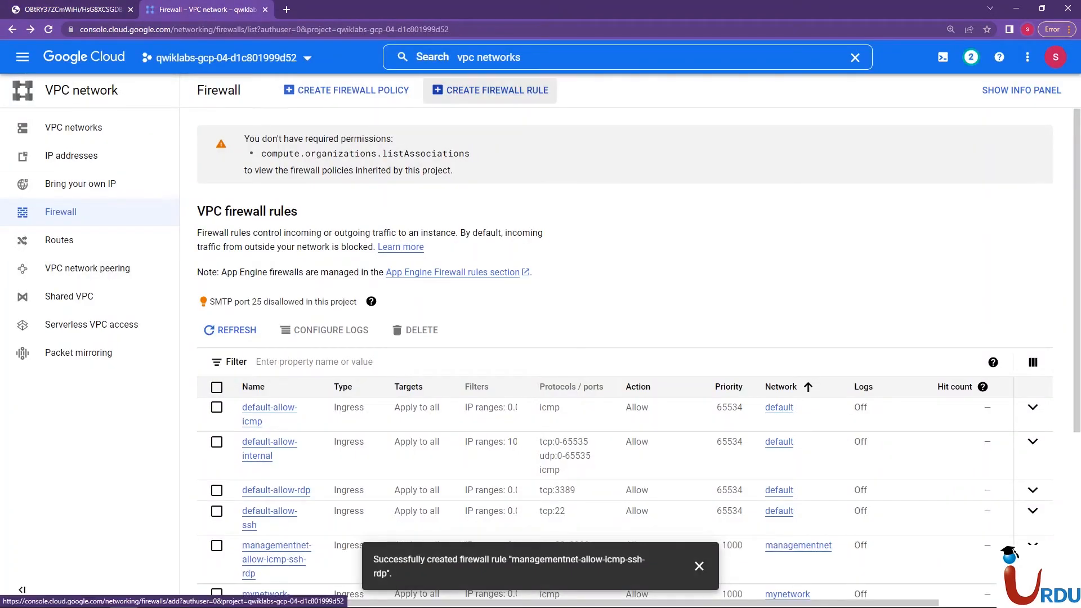
click(490, 90)
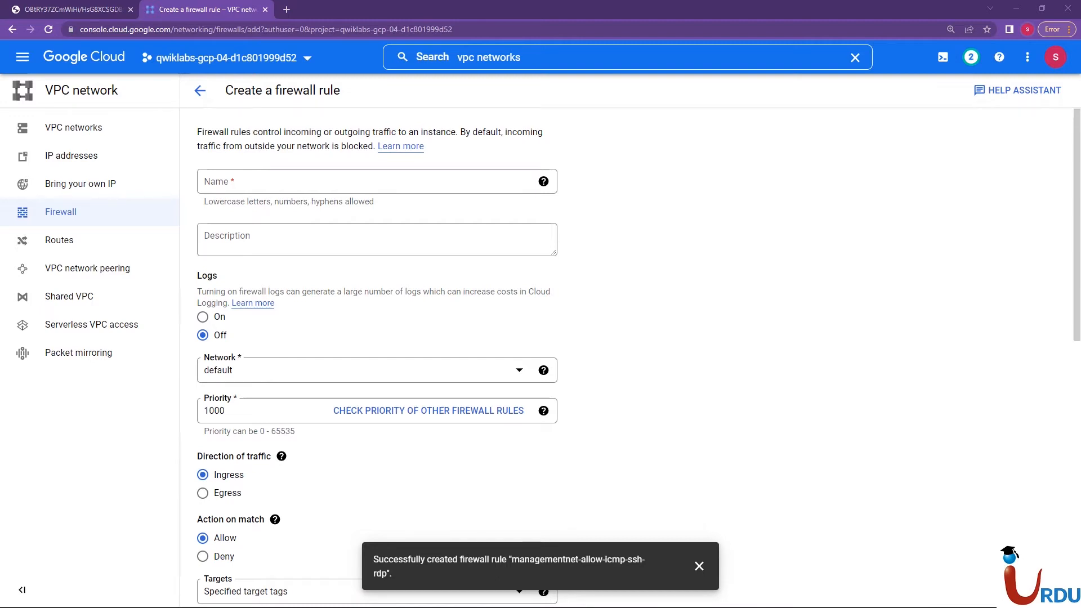
click(200, 90)
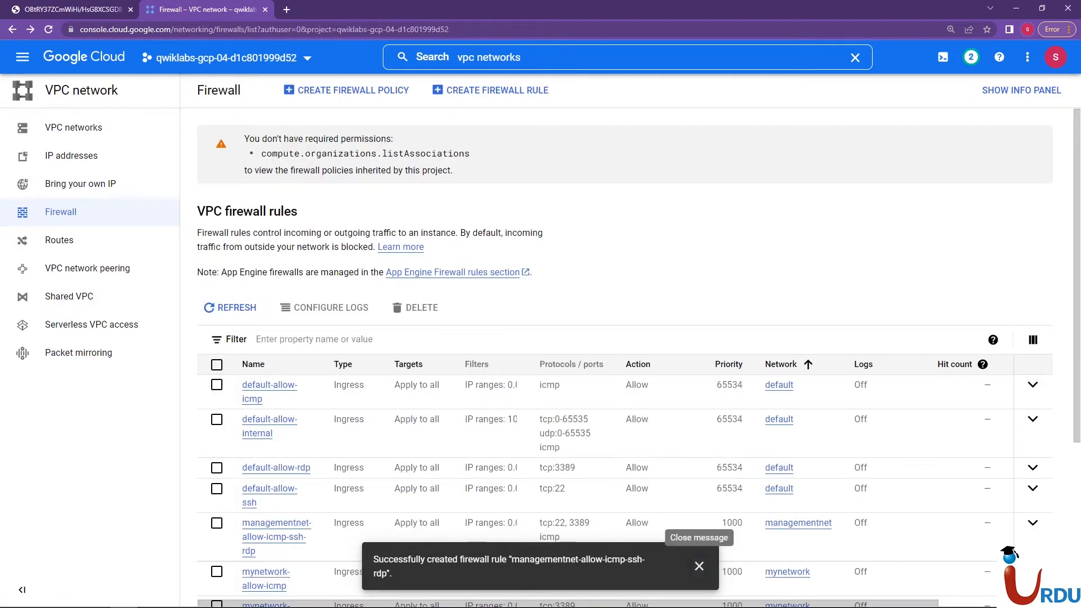
click(699, 566)
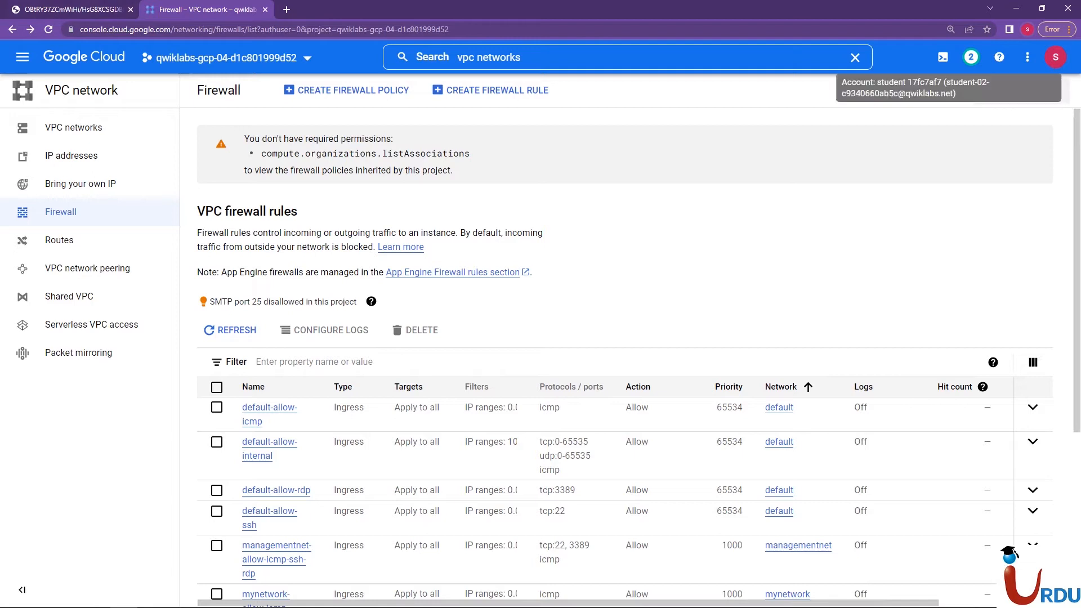
In Cloud Shell, create ingress firewall rule privatenet-allow-icmp-ssh-rdp for privatenet: priority 1000, action ALLOW, rules icmp,tcp:22,tcp:3389, source range 0.0.0.0/0, using gcloud
click(943, 57)
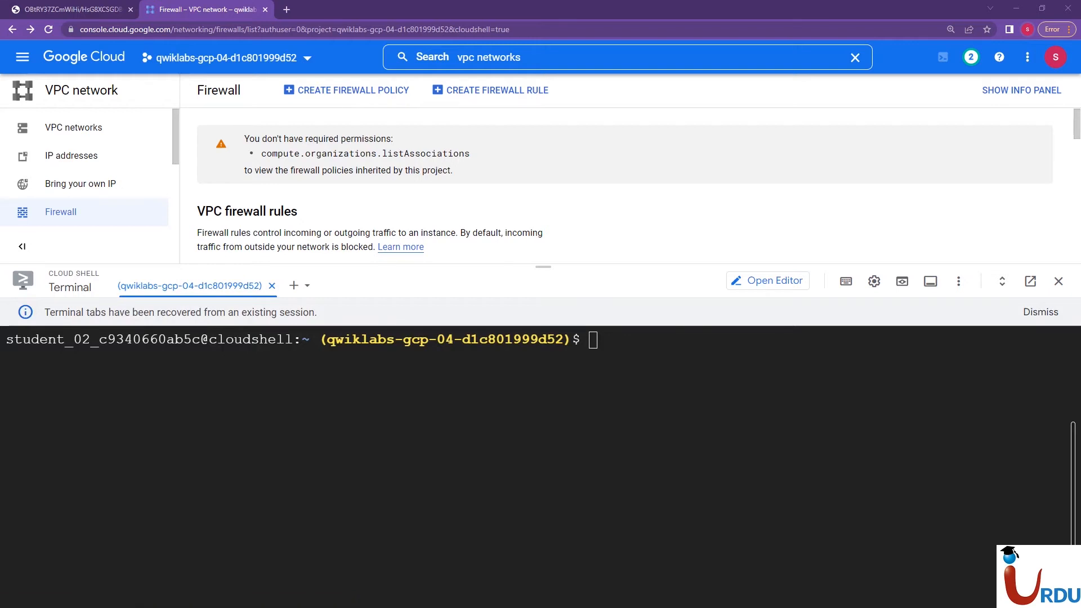
drag(543, 267, 543, 166)
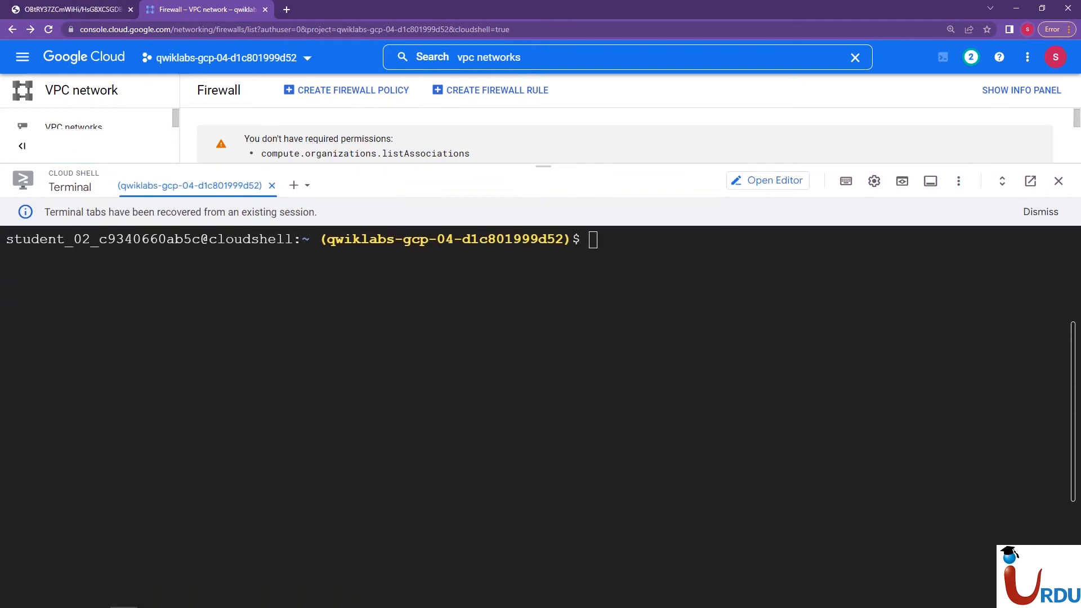
right_click(449, 364)
click(495, 452)
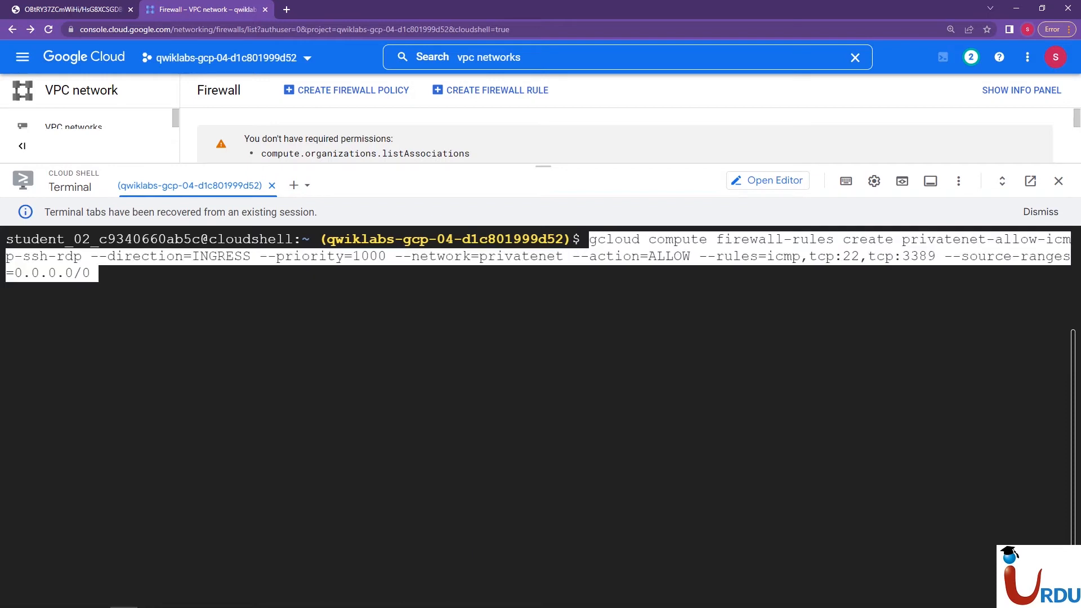
key(Right)
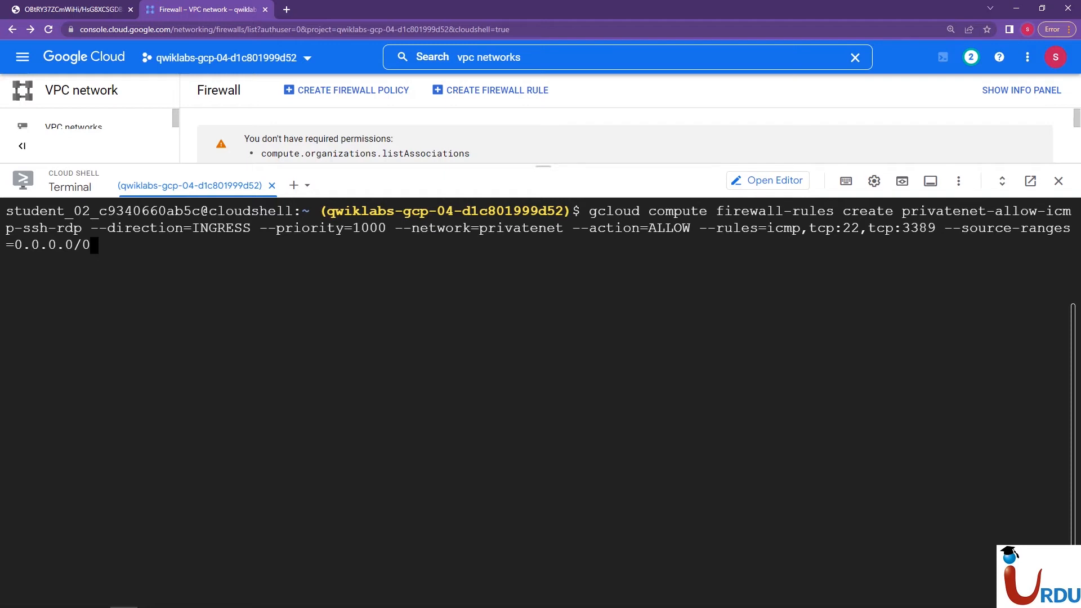
drag(543, 166, 544, 246)
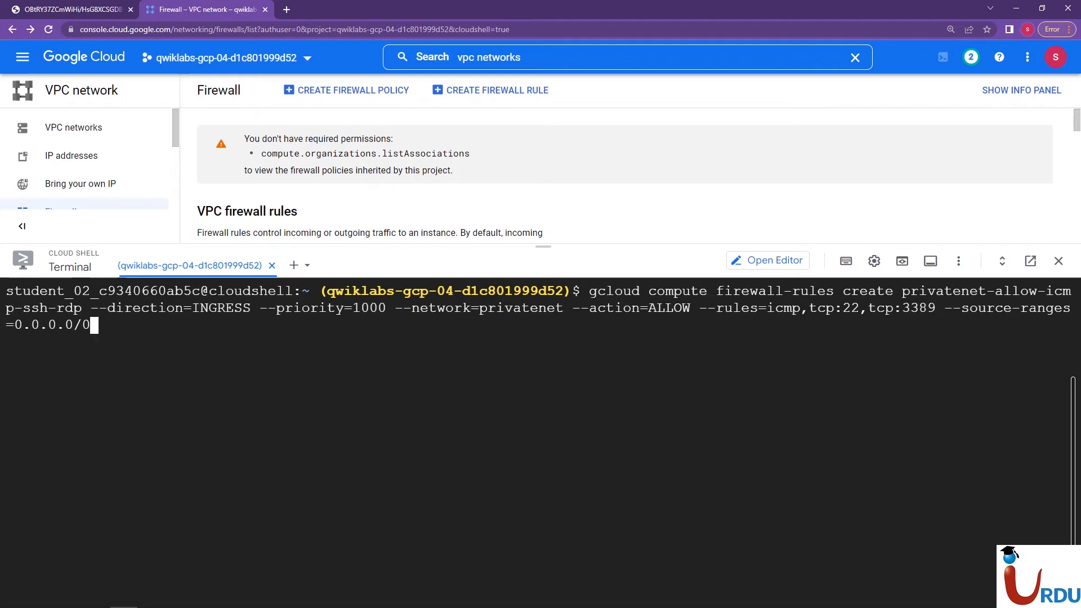
key(Return)
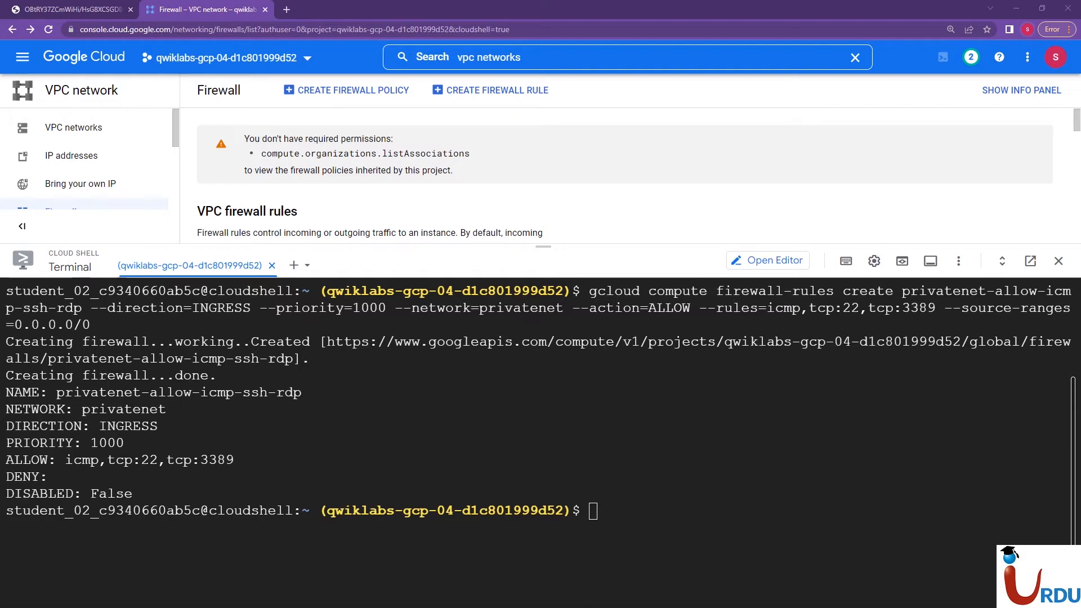
Try to filter the VPC firewall rules by privatenet-allow-icmp-ssh-rdp, and remove the filter again
drag(543, 246, 543, 437)
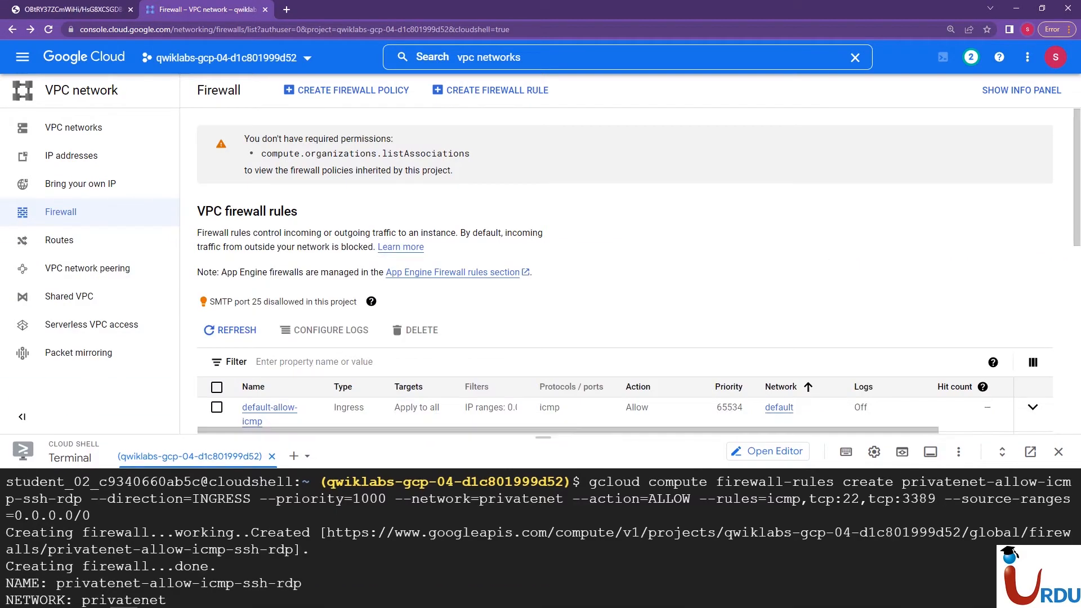
click(316, 362)
text(privatenet-allow-icmp-ssh-rd)
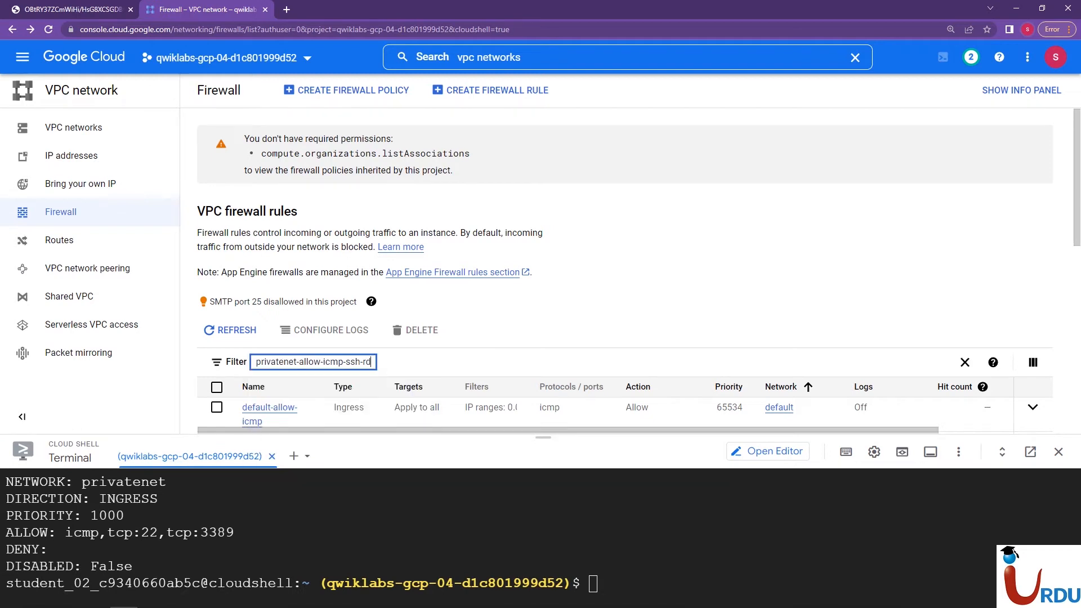
text(p)
key(Return)
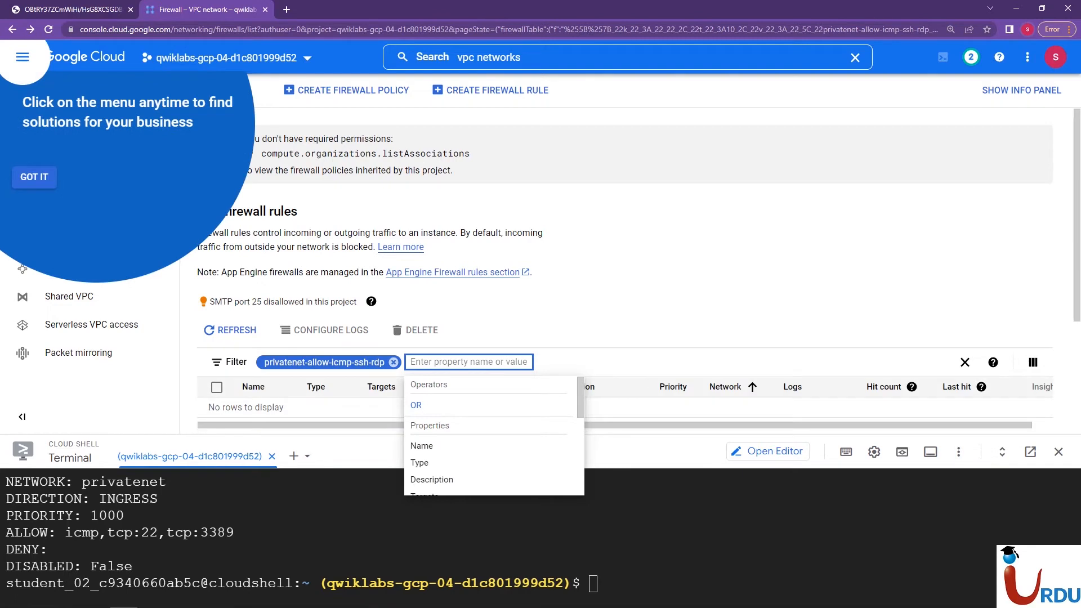
click(393, 362)
Refresh the VPC firewall rules list and filter it by privatenet-allow-icmp-ssh-rdp
click(230, 330)
click(315, 362)
text(privatenet-allow-icmp-ssh-rd)
text(p)
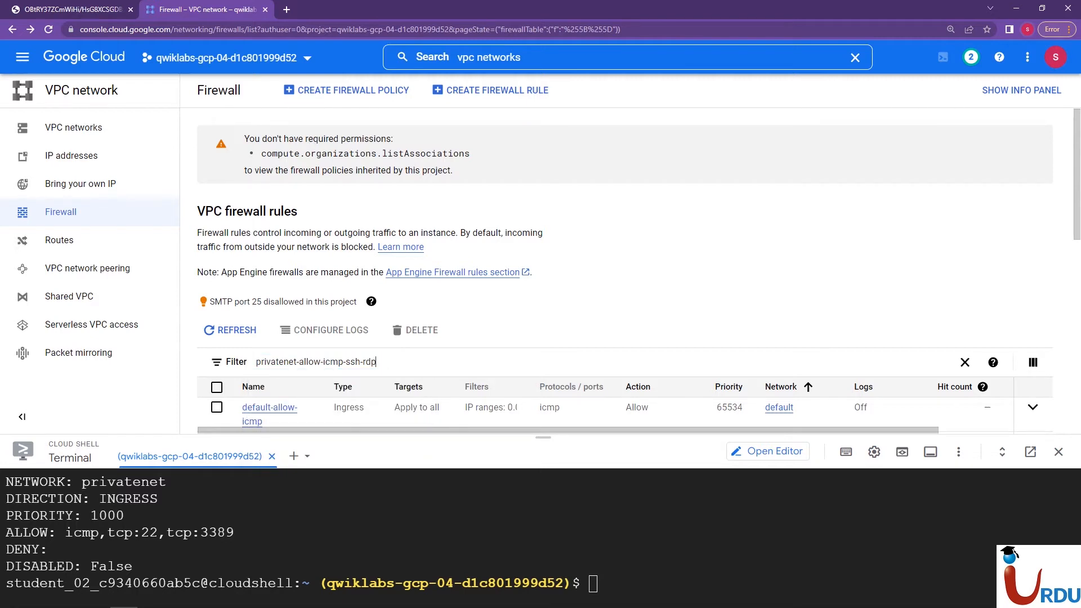
key(Return)
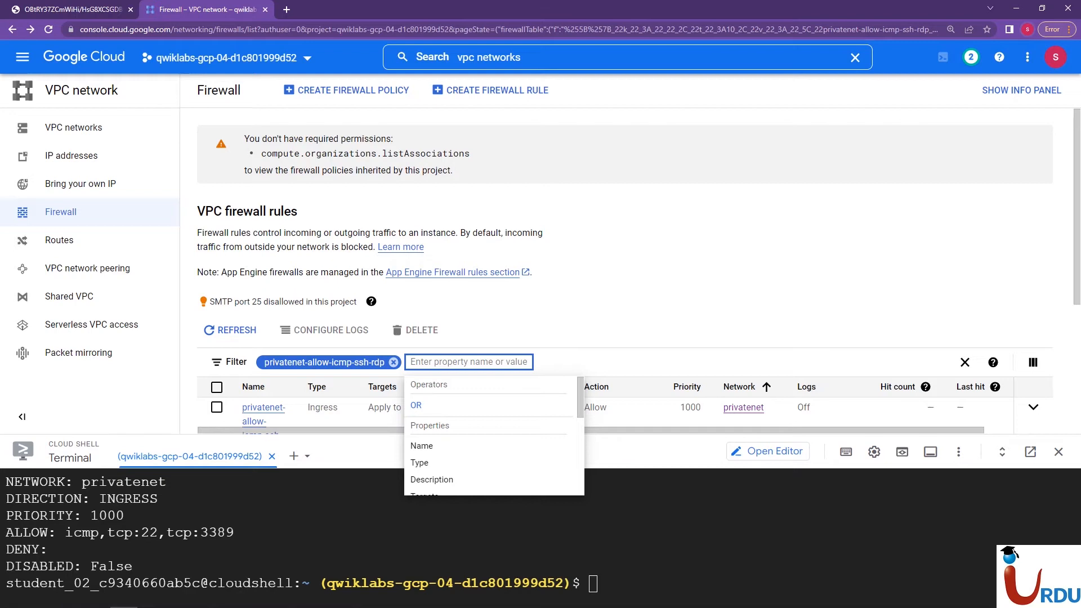
key(Escape)
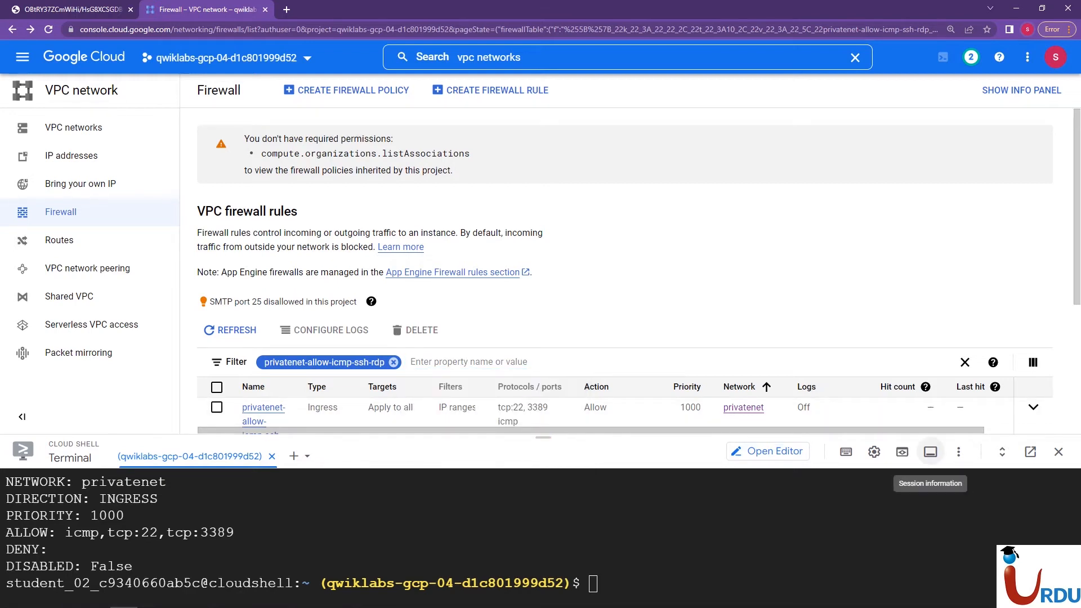
Inspect the filtered privatenet firewall rule with Cloud Shell minimized, reopen the shell and check the VPC network architecture diagram
click(930, 452)
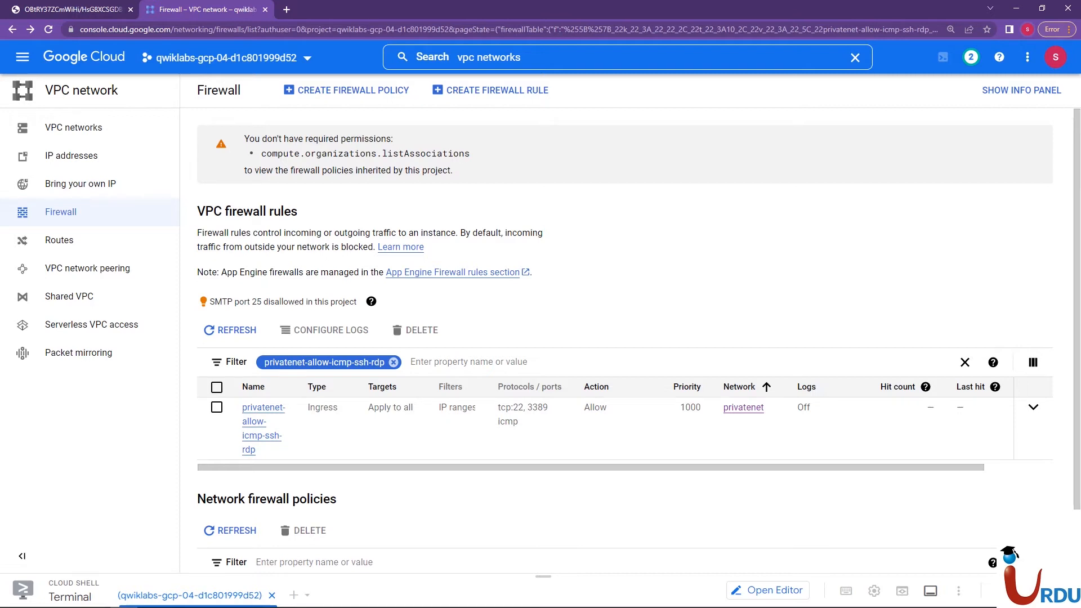
key(ctrl+minus)
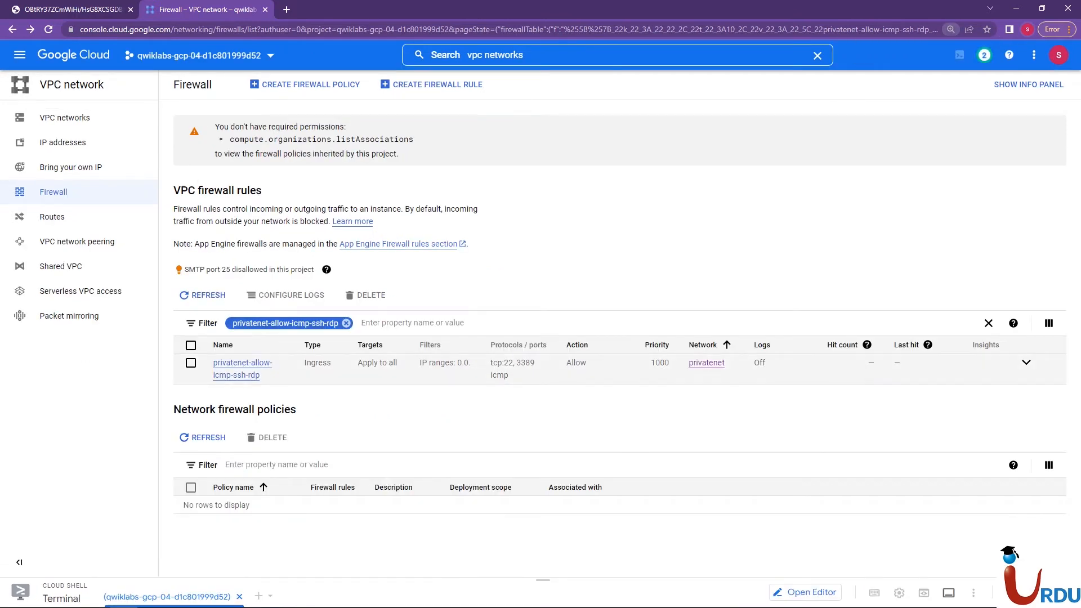
key(ctrl+plus)
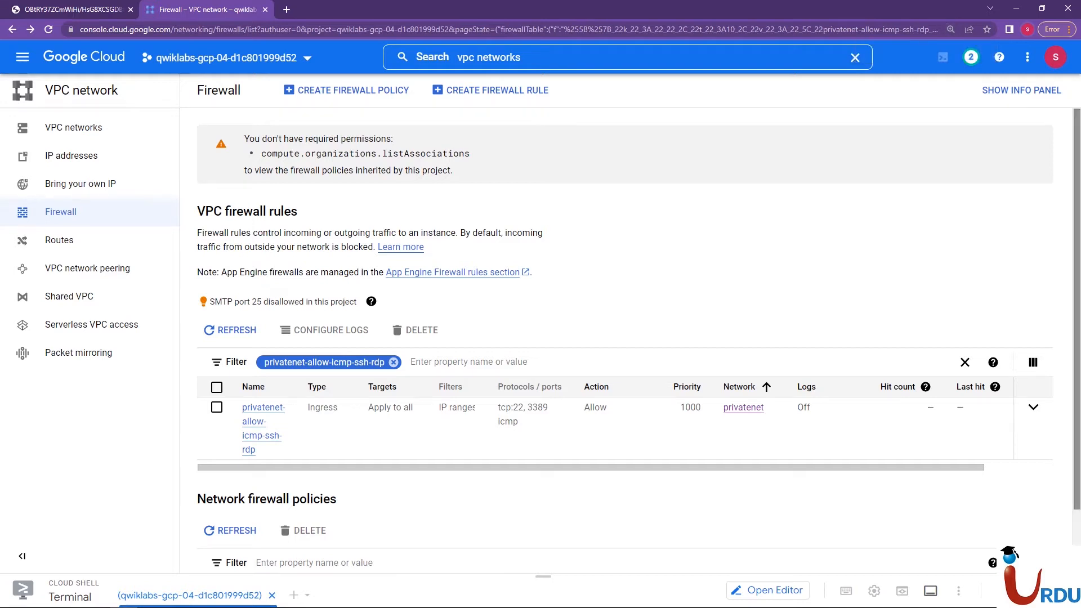
scroll(625, 338, down, 1)
drag(543, 576, 542, 249)
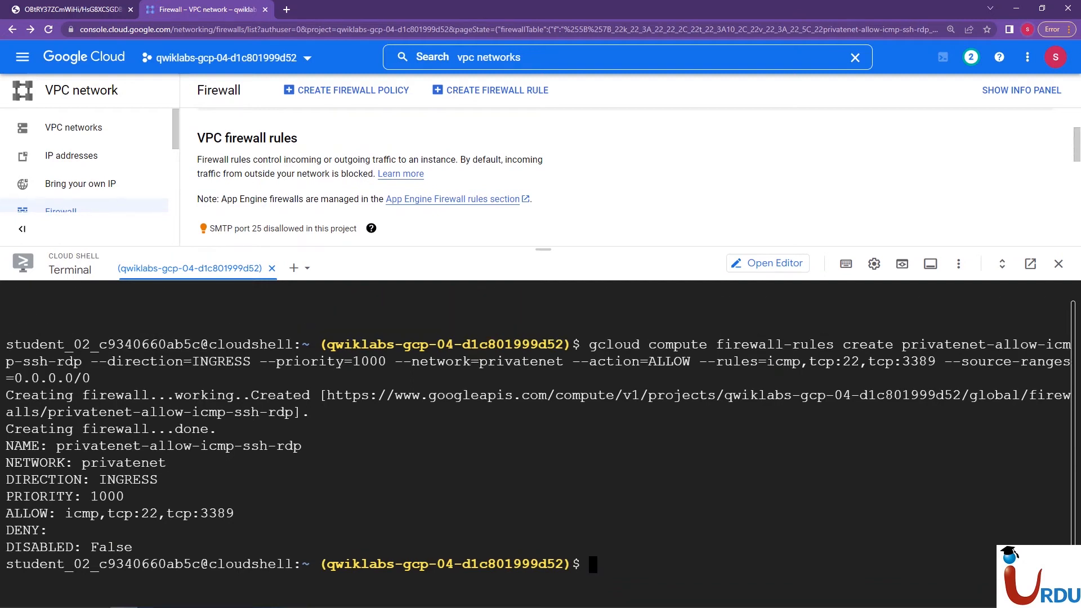
click(72, 10)
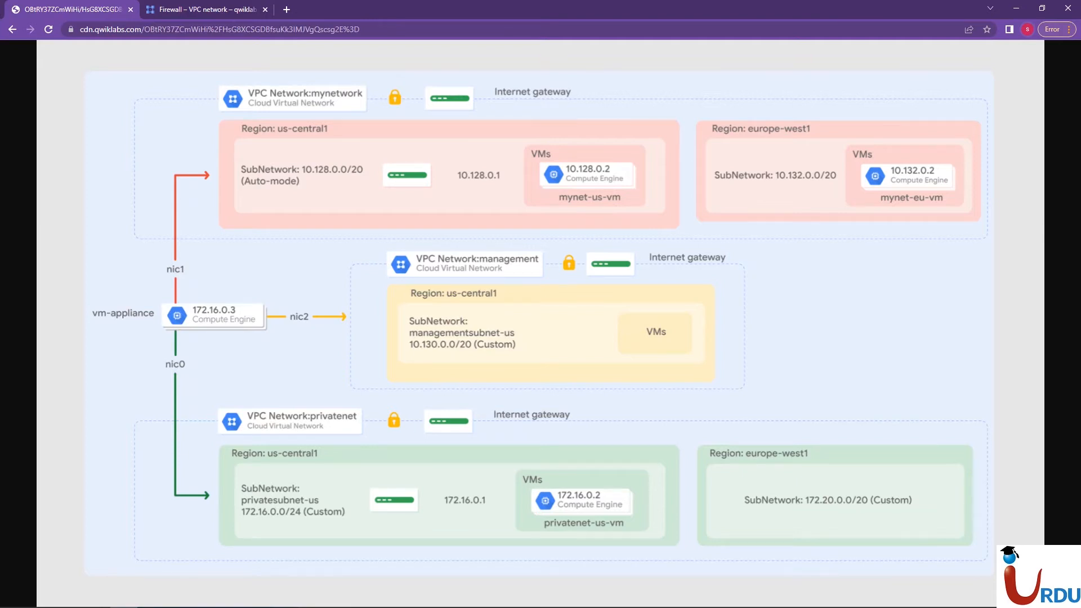
click(202, 9)
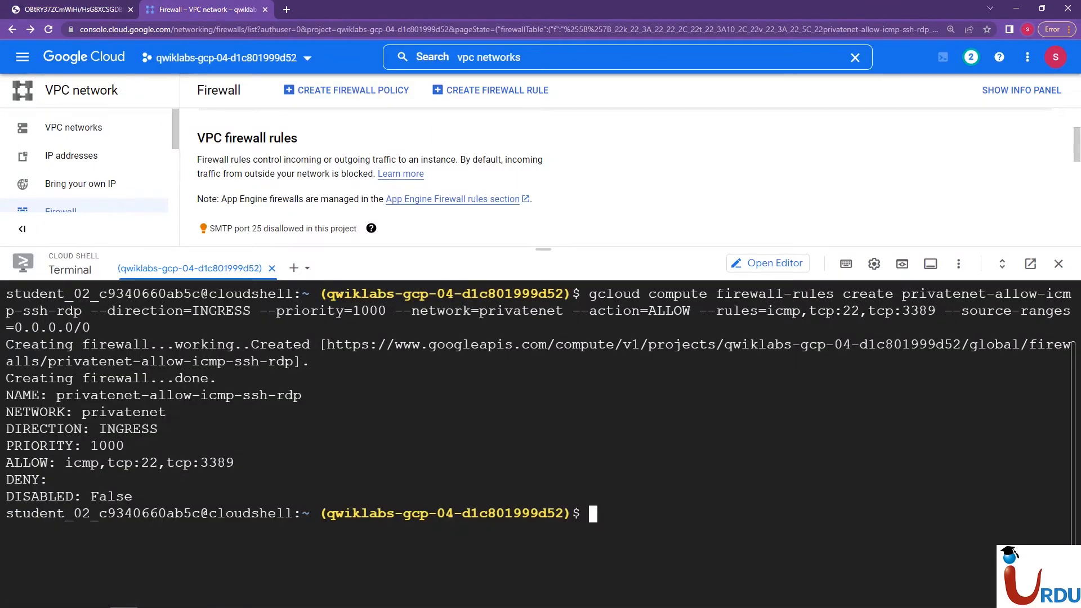
Clear the Cloud Shell terminal and run gcloud compute firewall-rules list --sort-by=NETWORK
click(96, 596)
text(clear)
key(Return)
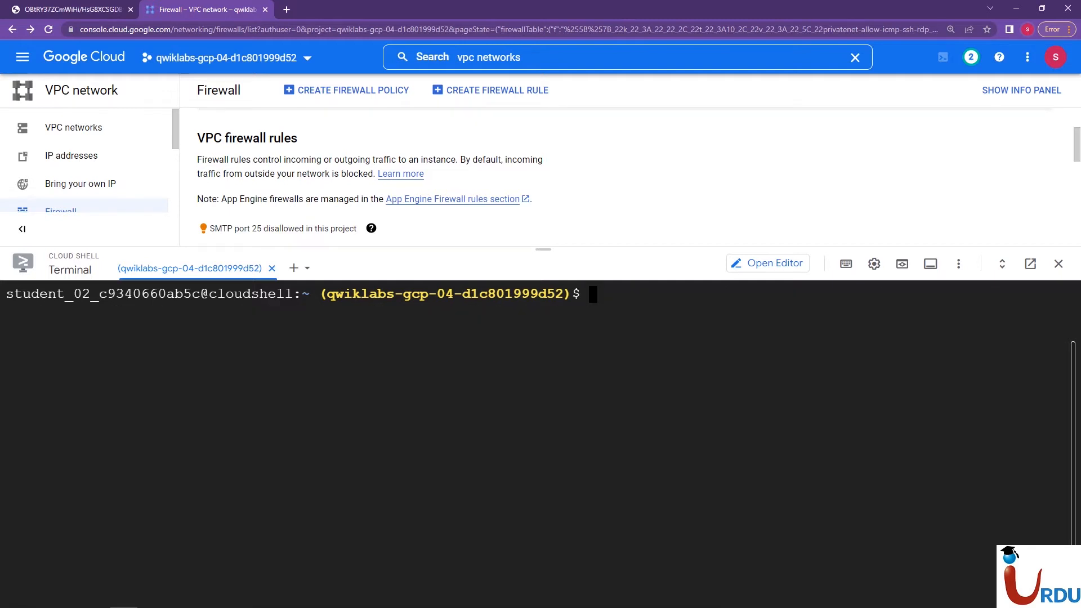
drag(544, 248, 543, 138)
right_click(522, 273)
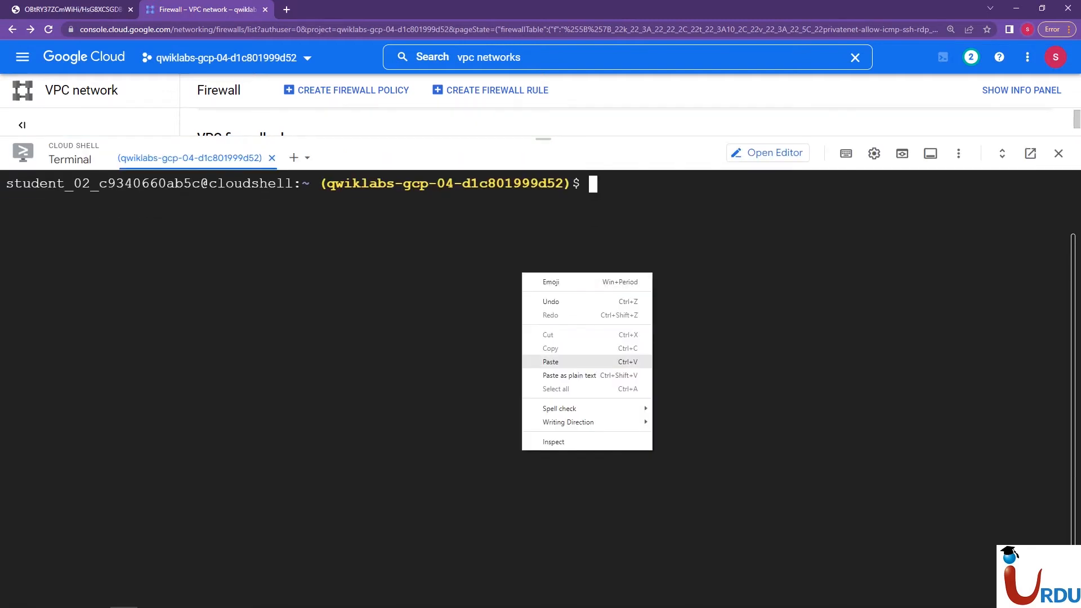
click(550, 362)
key(Return)
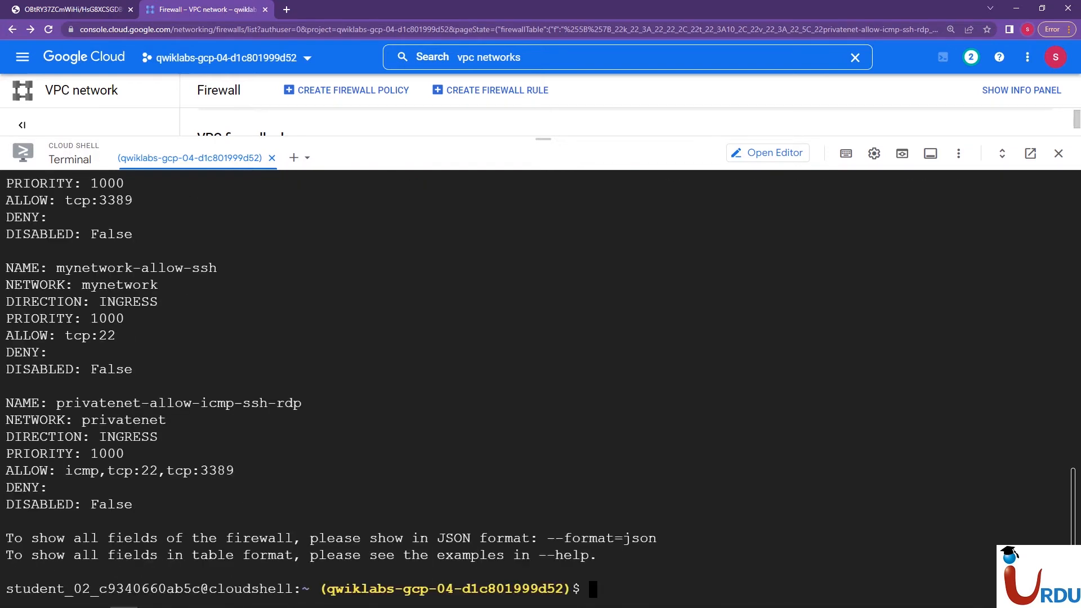
Examine the listed firewall rules for the default, managementnet, mynetwork and privatenet networks, and collapse Cloud Shell
scroll(541, 389, up, 12)
scroll(540, 389, up, 5)
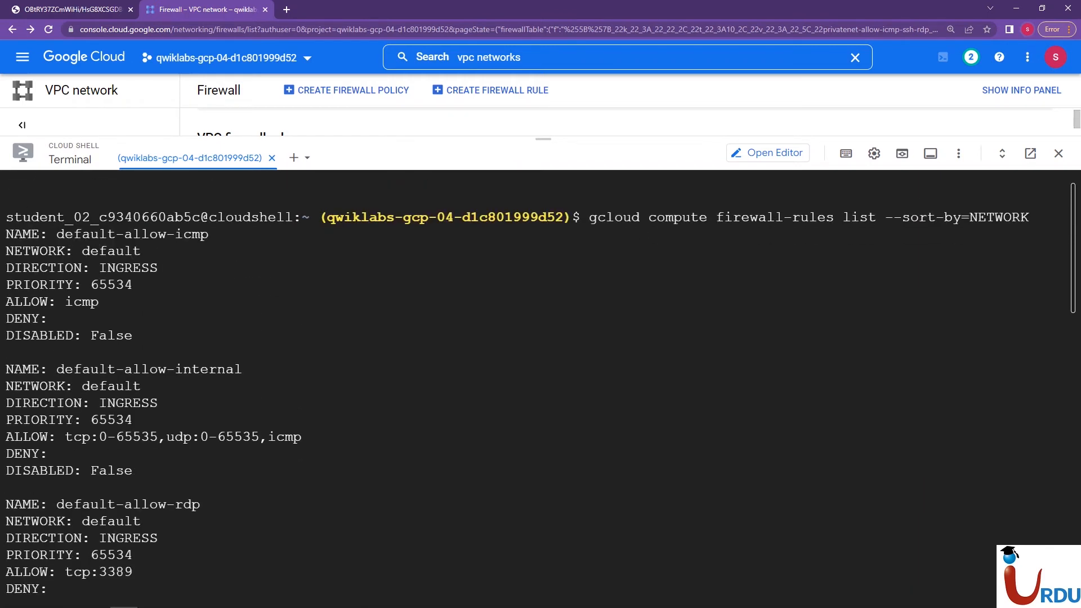
scroll(540, 388, down, 1)
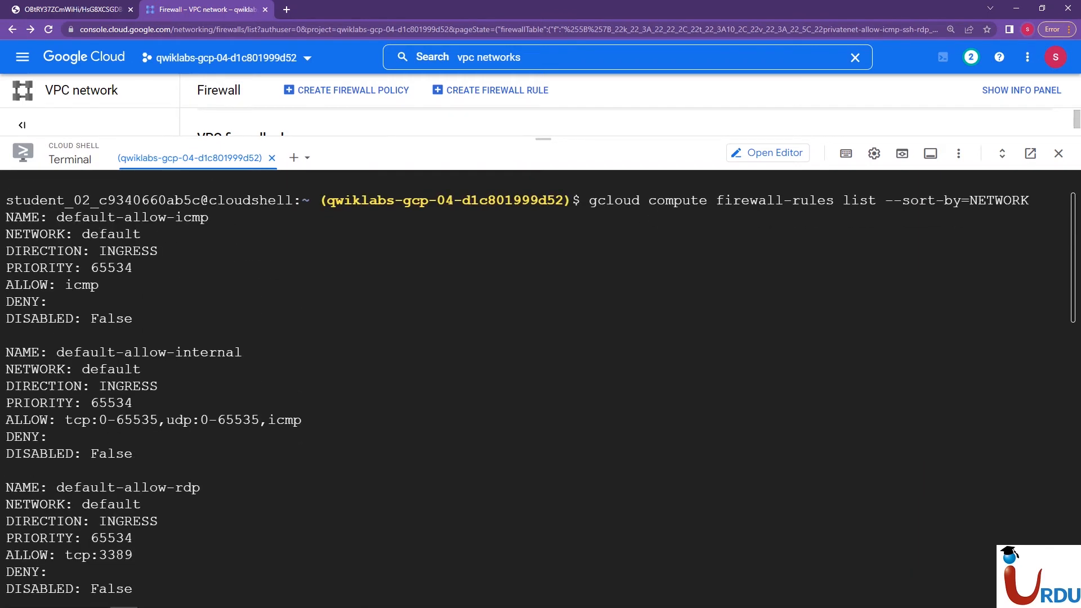
scroll(541, 389, down, 3)
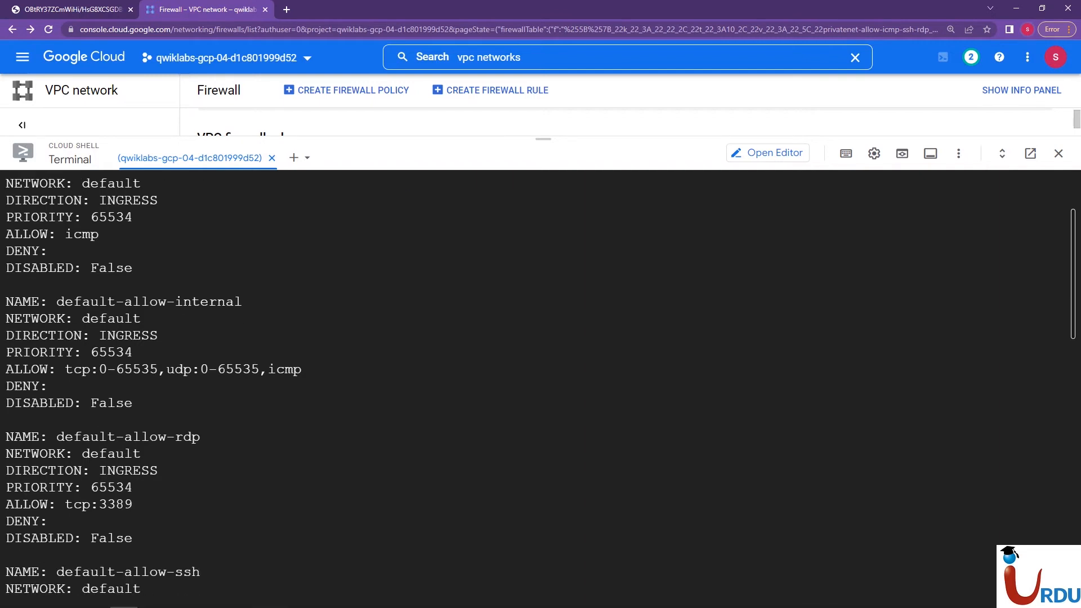
scroll(540, 389, down, 9)
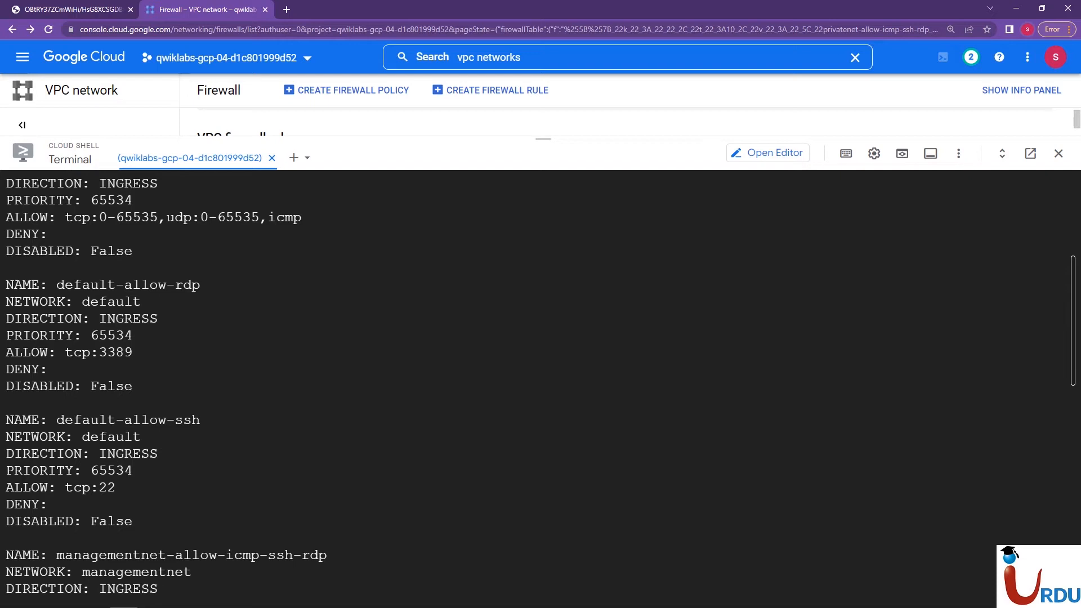
scroll(540, 388, down, 18)
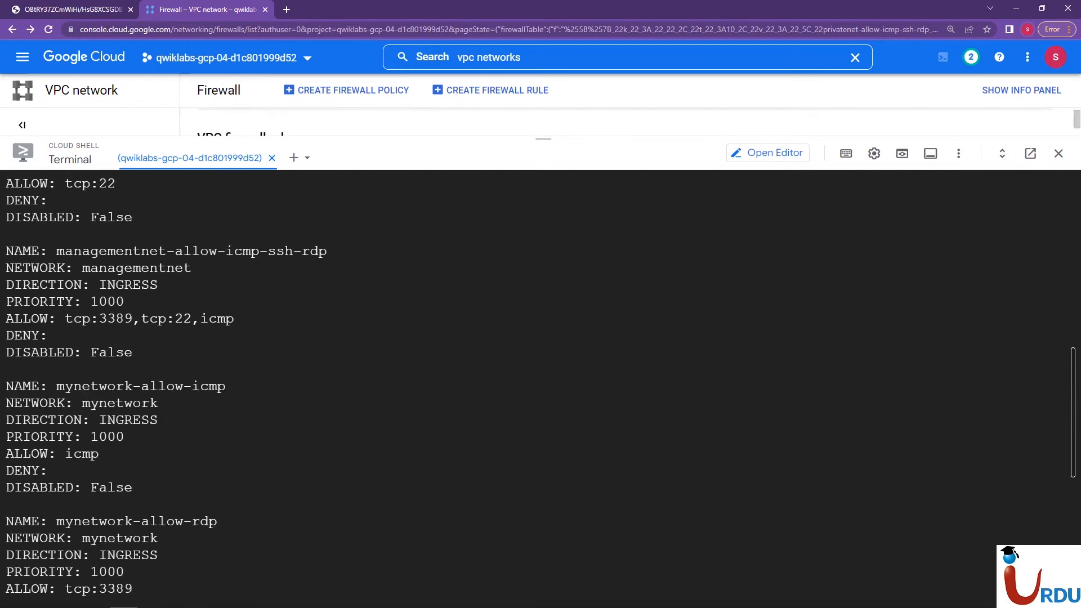
scroll(541, 389, down, 13)
scroll(540, 389, down, 7)
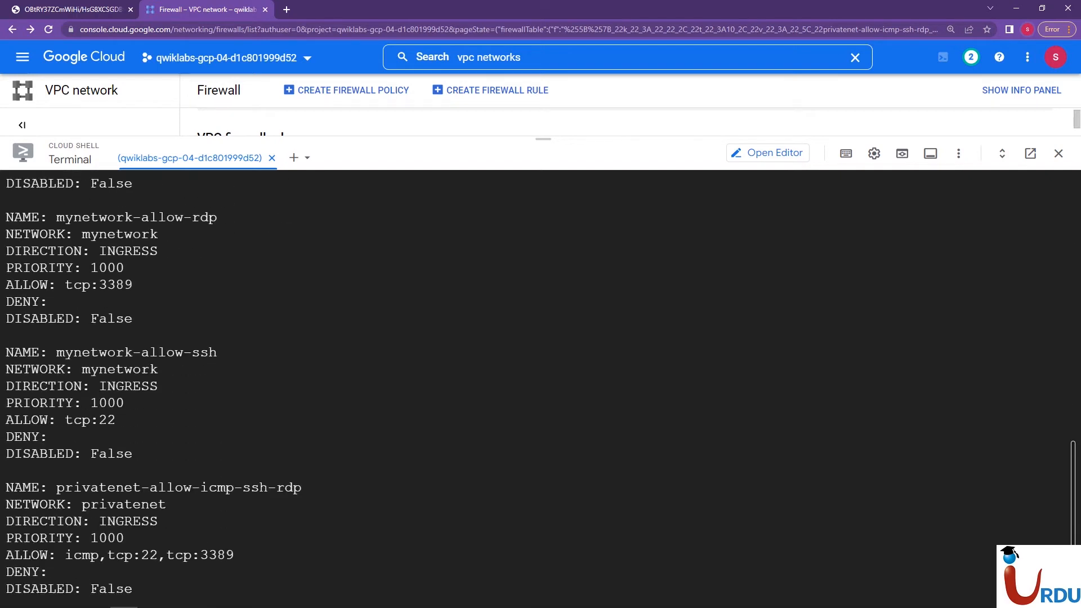
scroll(541, 389, down, 3)
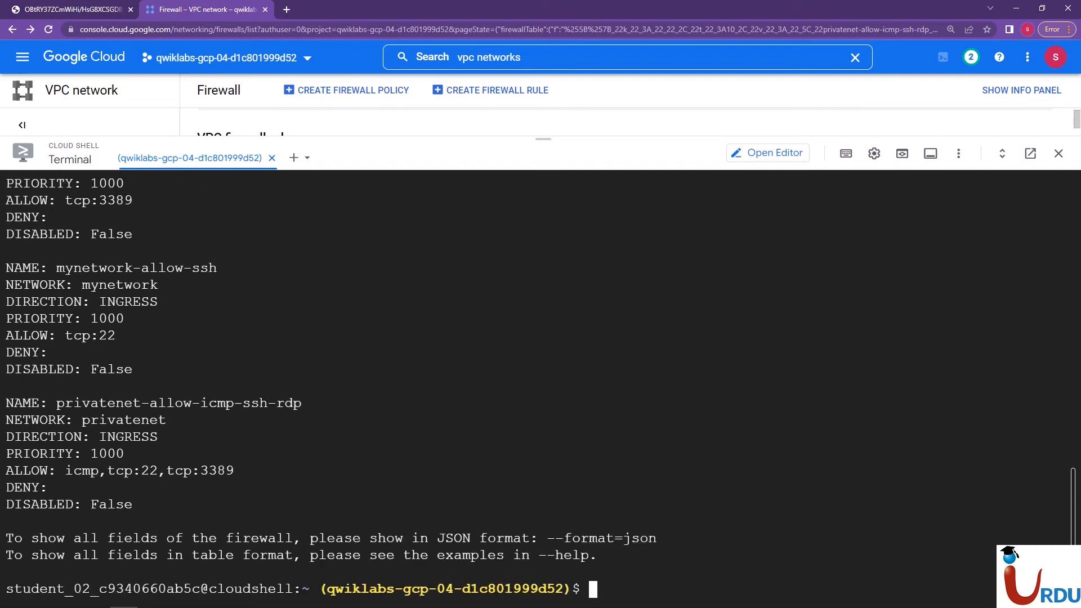
drag(543, 139, 544, 576)
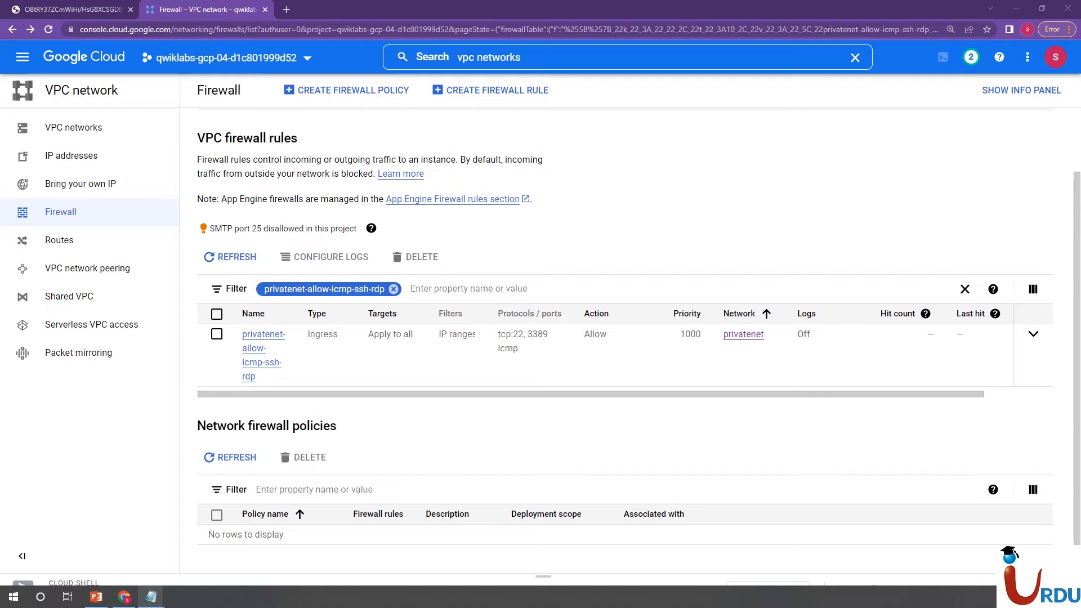
Switch to PowerPoint to review the Hands-On Lab tasks, check the network architecture diagram and return to the firewall page
click(97, 596)
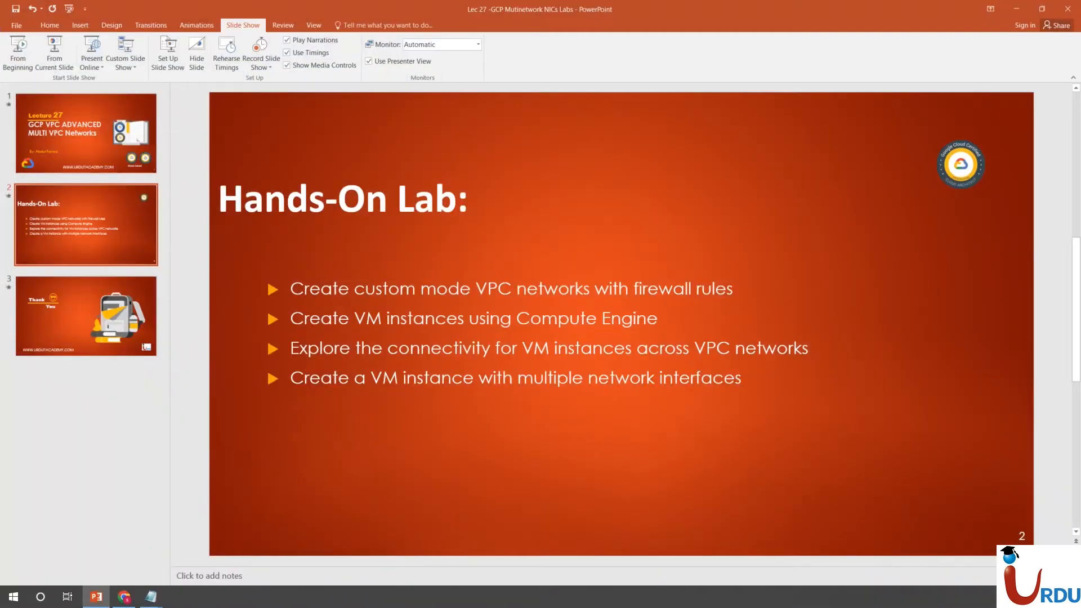
drag(289, 288, 734, 290)
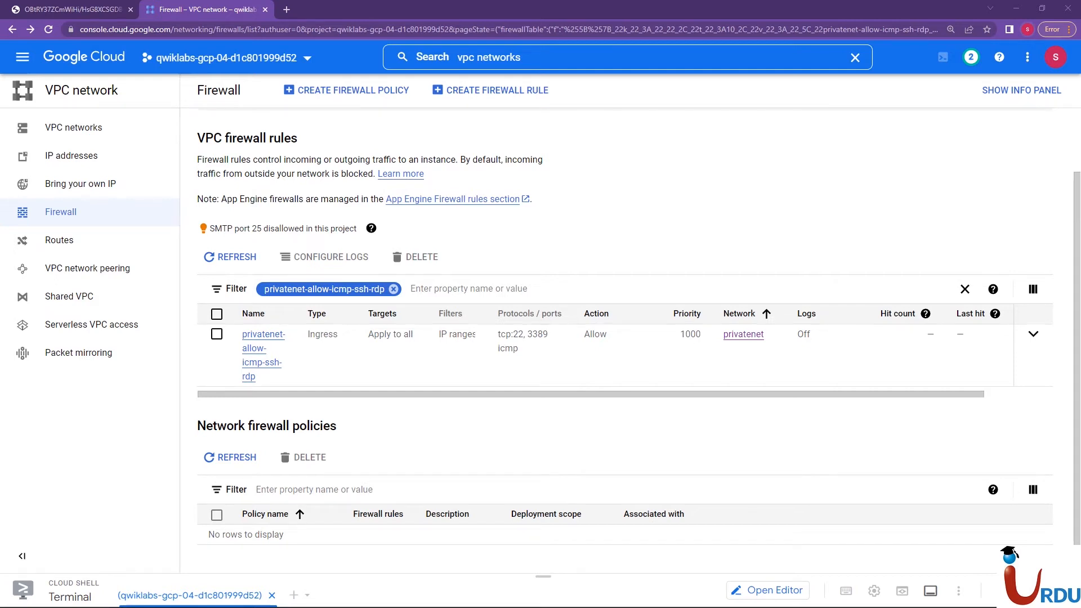
click(100, 10)
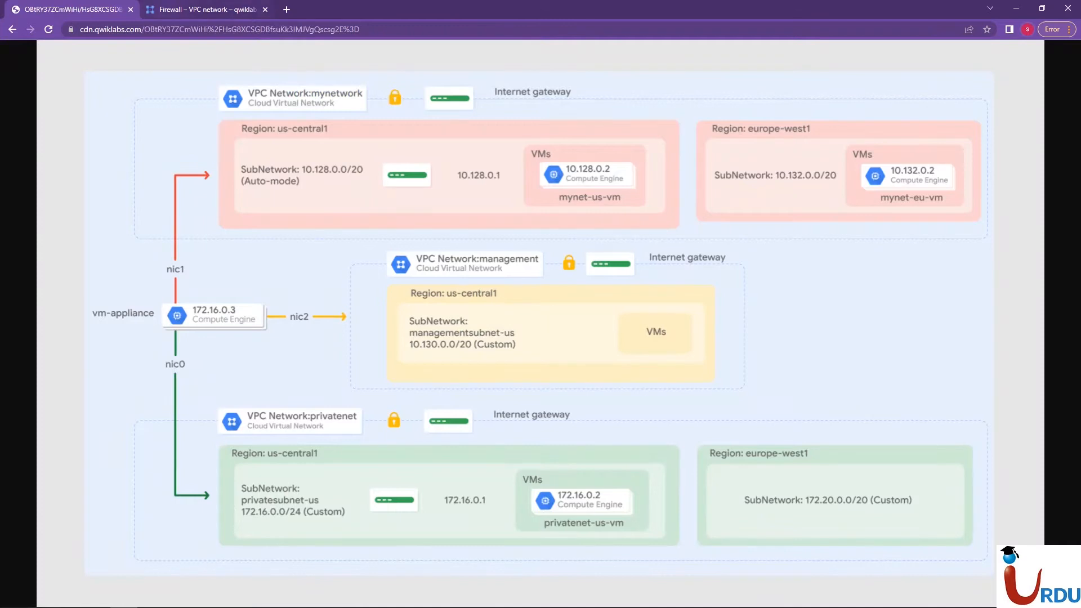
click(204, 10)
Open the Google Cloud console home in a new browser tab and go to the Compute Engine VM instances page
right_click(88, 57)
click(118, 69)
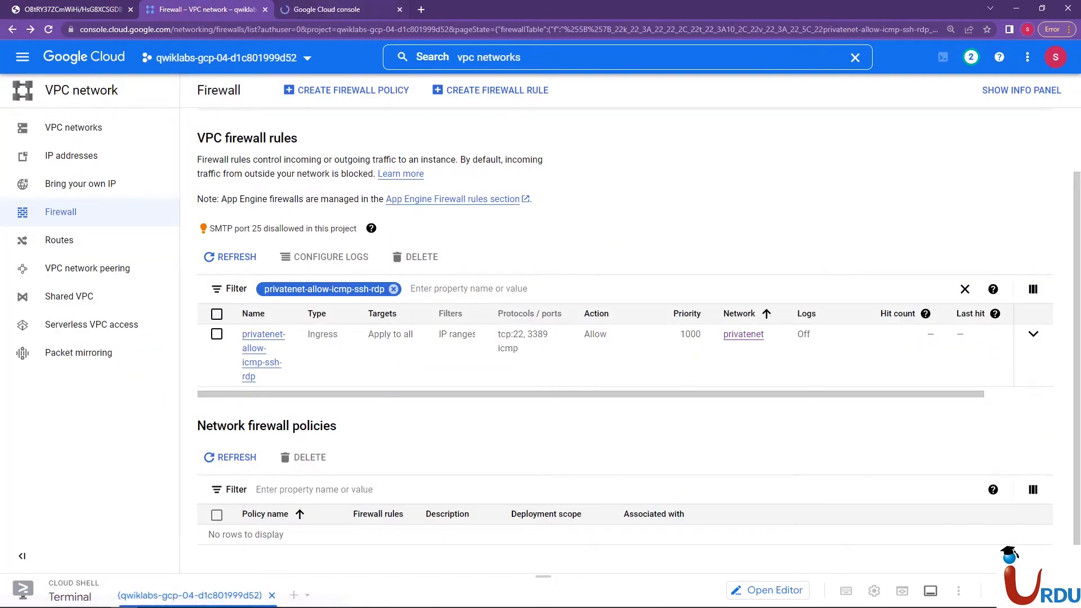
click(333, 9)
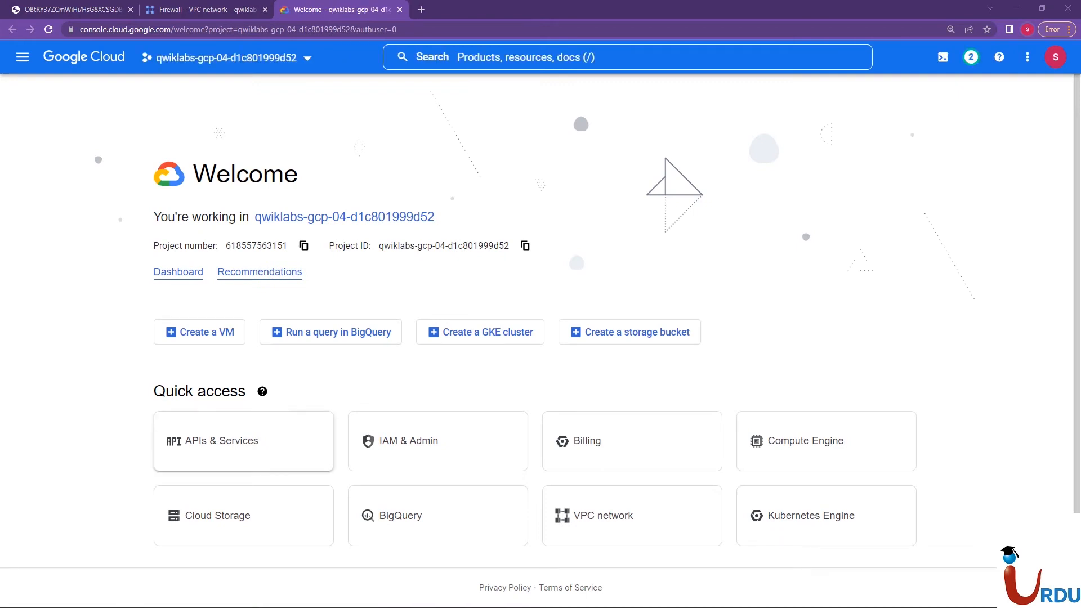
click(805, 441)
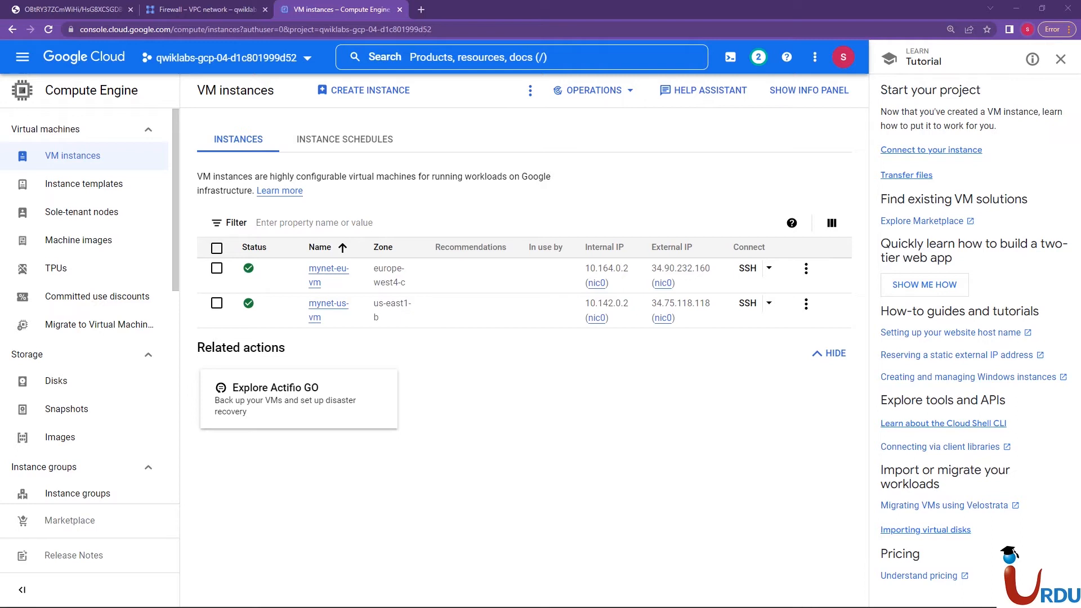
Close the tutorial panel, then show the Network column and hide the External IP column in the VM instances table
key(alt+Tab)
click(405, 312)
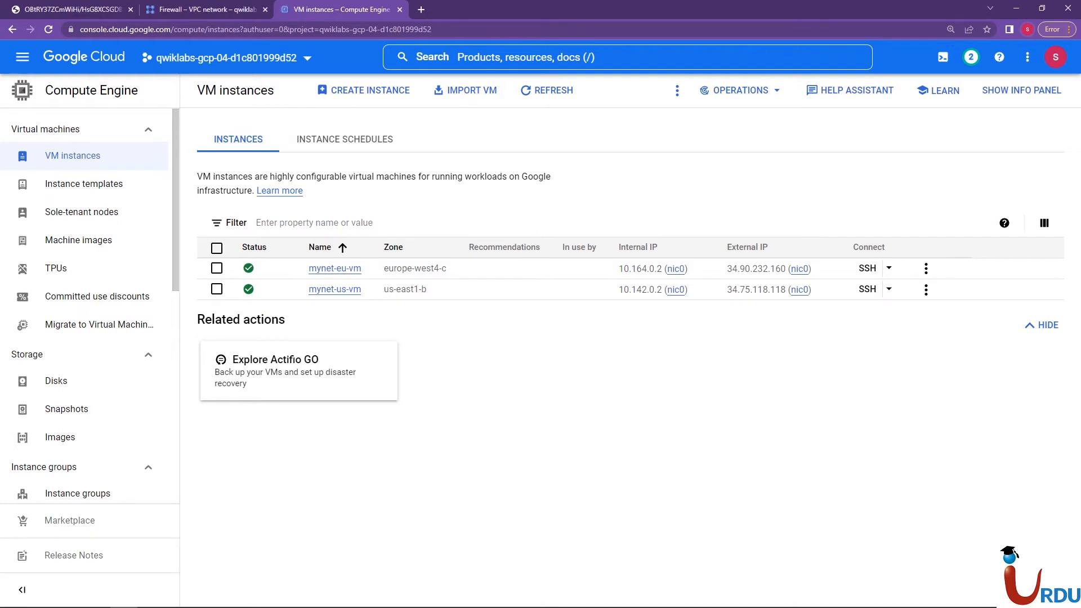
click(1045, 223)
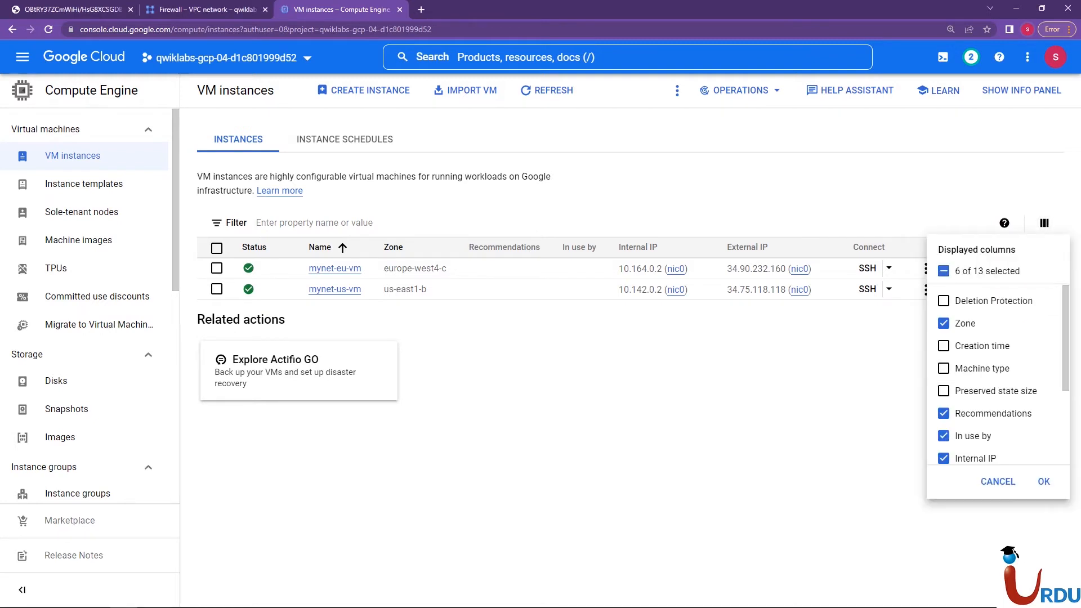
scroll(990, 394, down, 3)
click(944, 409)
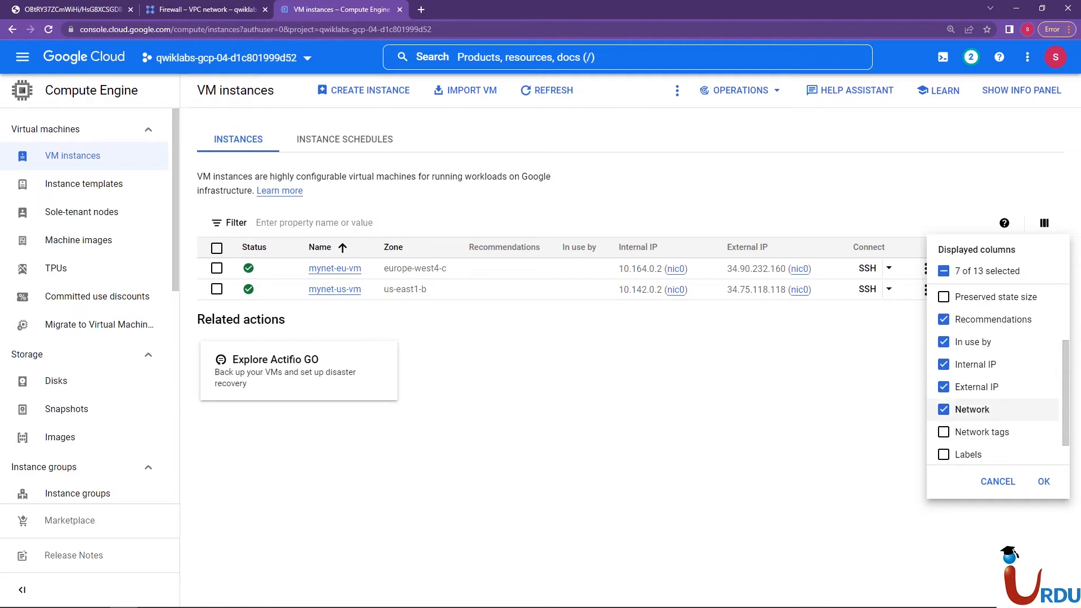
click(977, 387)
click(1044, 481)
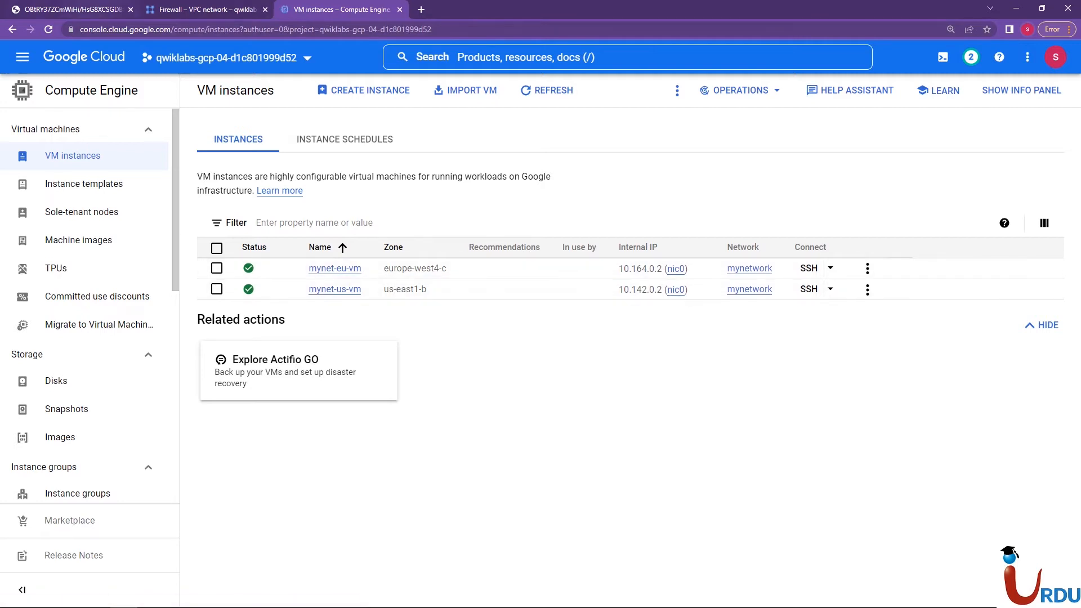
Check the network architecture diagram, place the VM instances tab beside it and close the Firewall tab, leaving the site
click(84, 9)
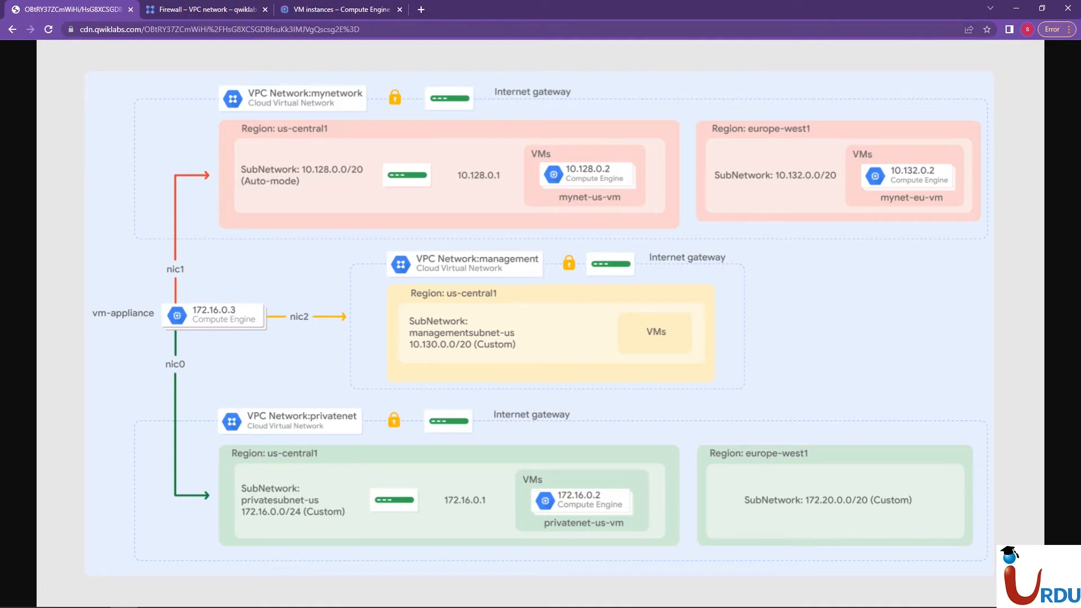
click(214, 9)
drag(324, 9, 204, 9)
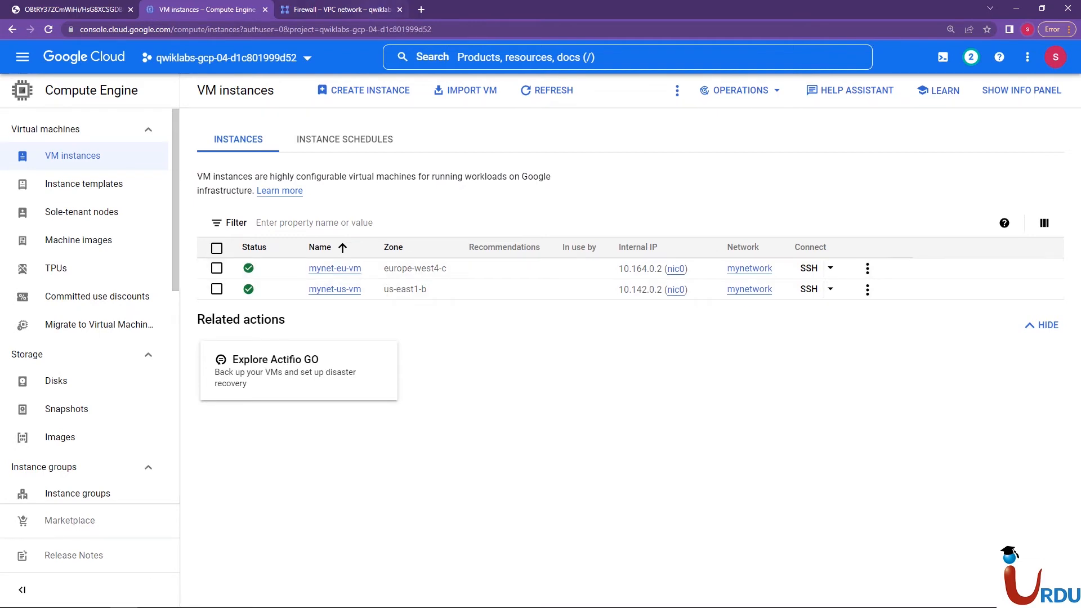
click(372, 9)
click(400, 10)
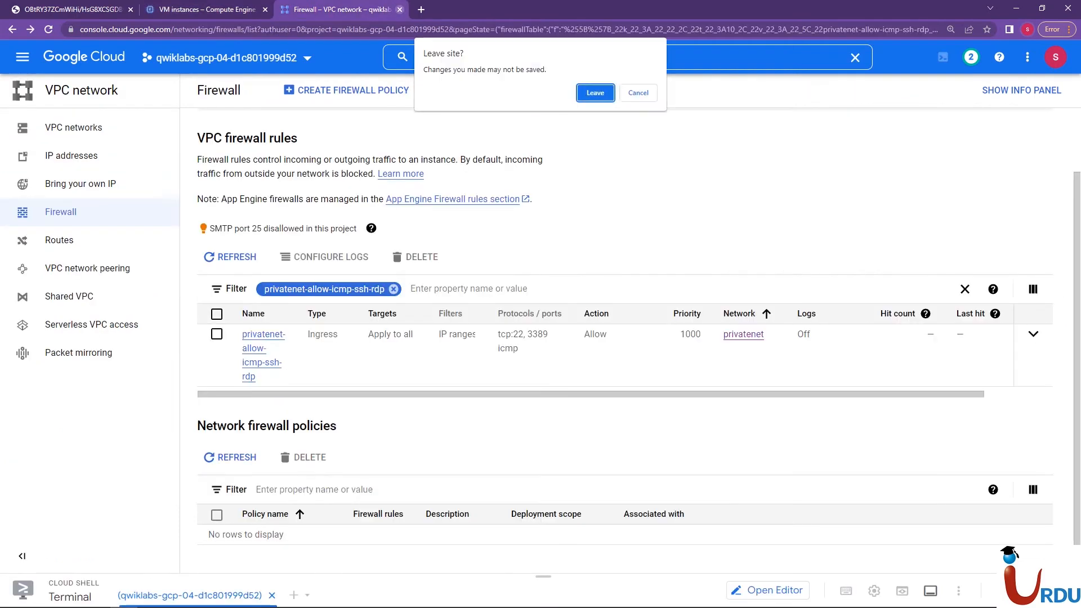
key(Return)
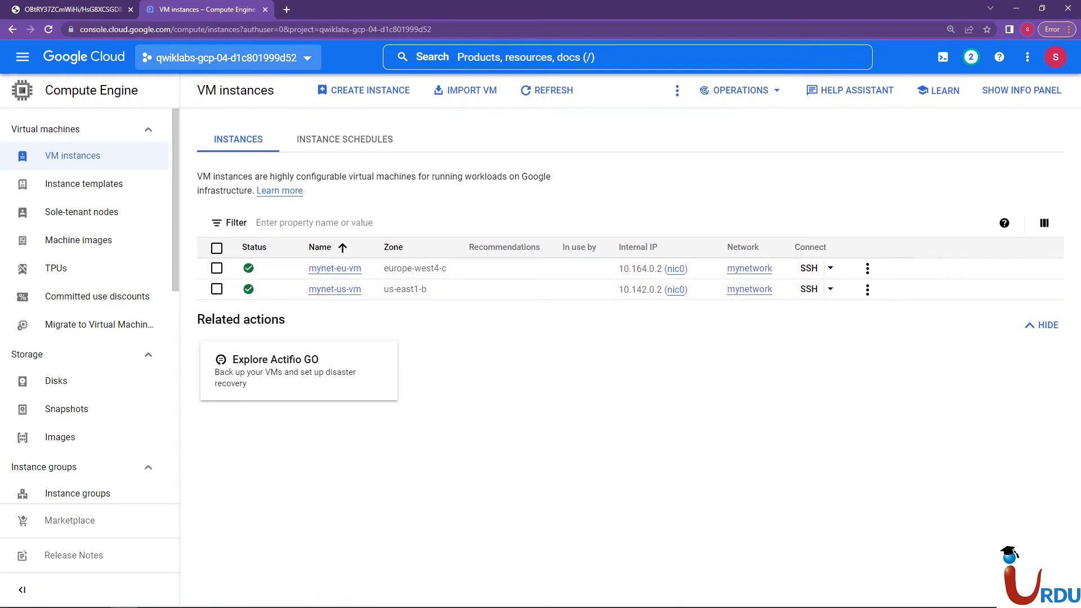
Compare the VM instances in mynetwork with the network architecture diagram
click(79, 10)
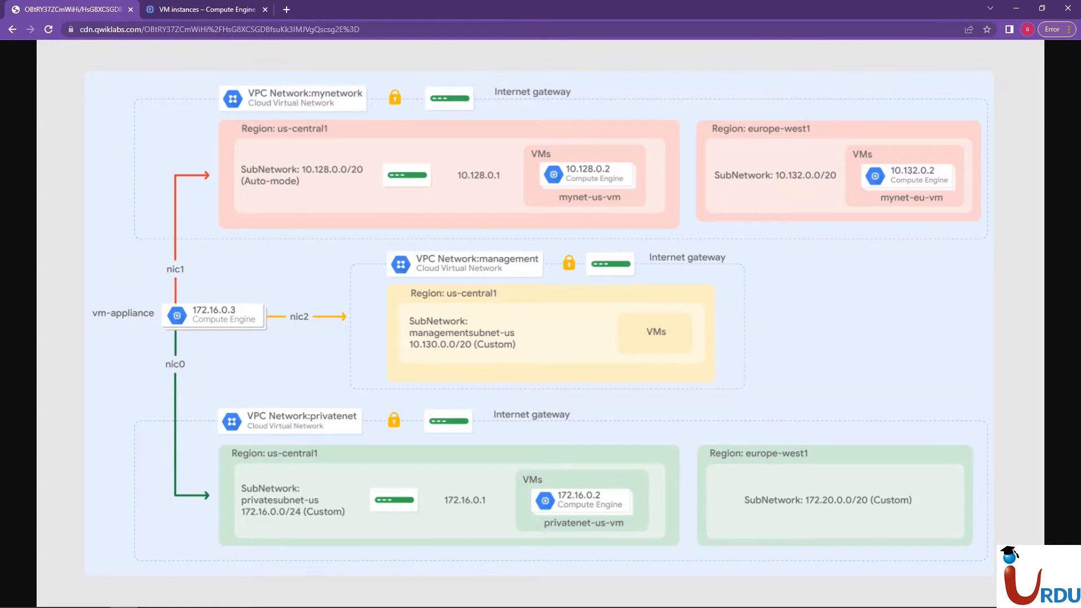
click(206, 10)
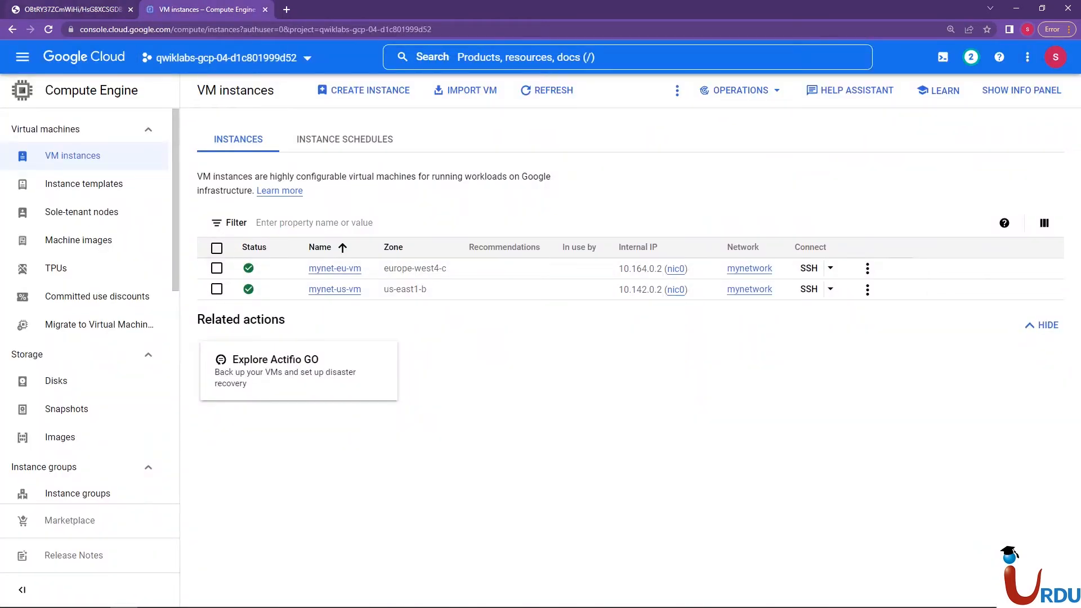
click(79, 10)
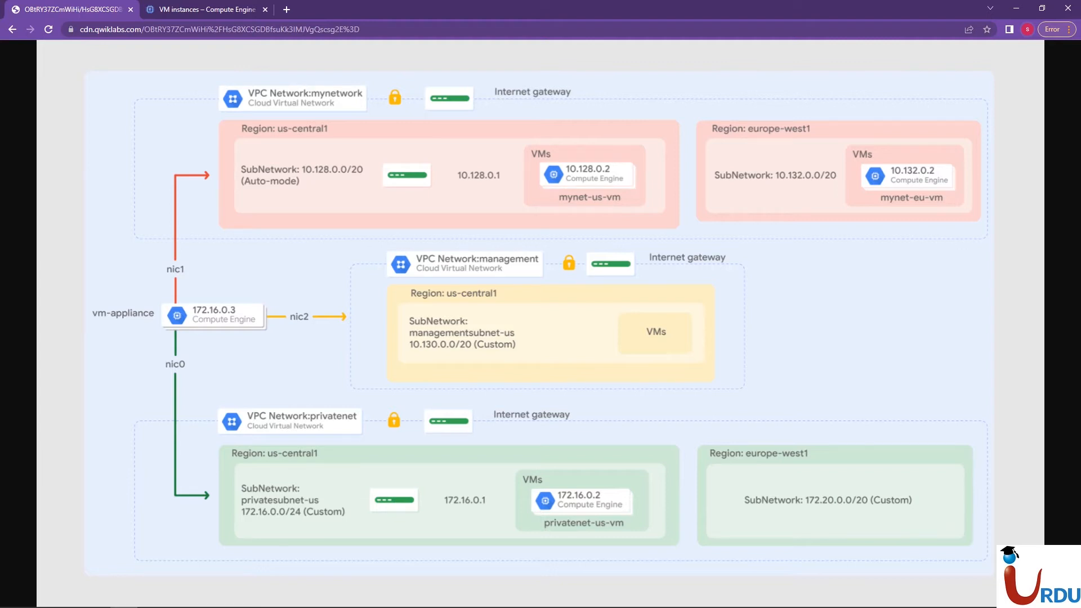
click(207, 9)
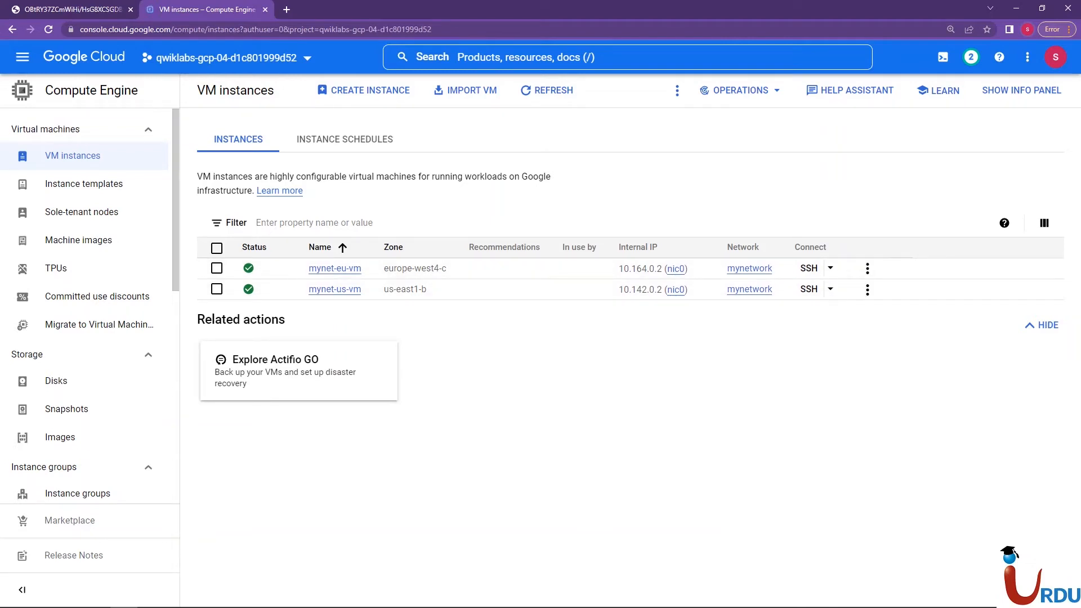
Start creating a VM instance and name it managementnet-us-vm, taking the name from the Notepad notes
click(364, 90)
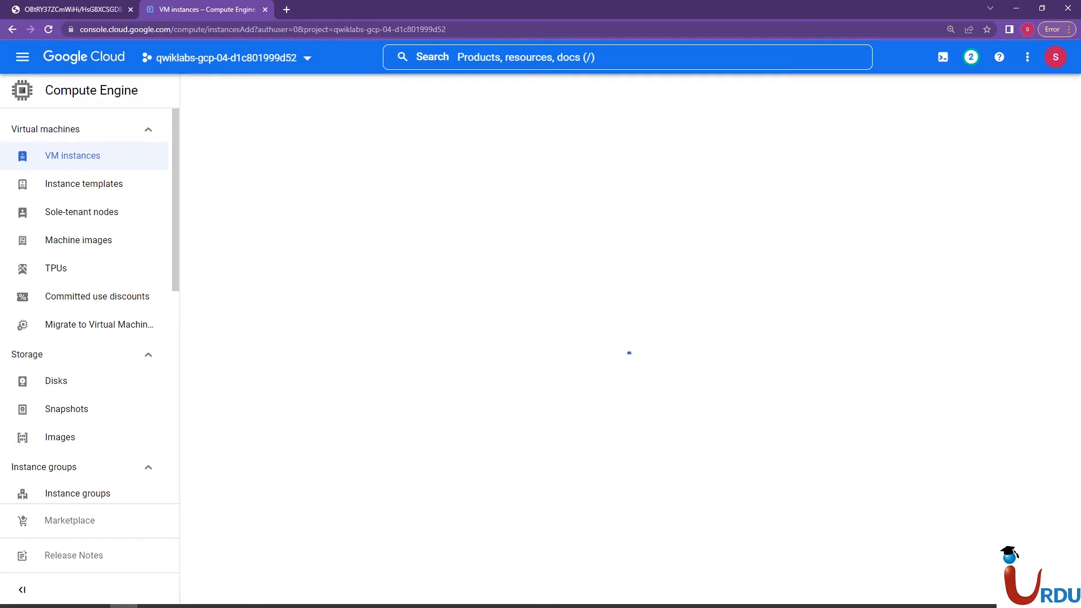
mouse_move(151, 597)
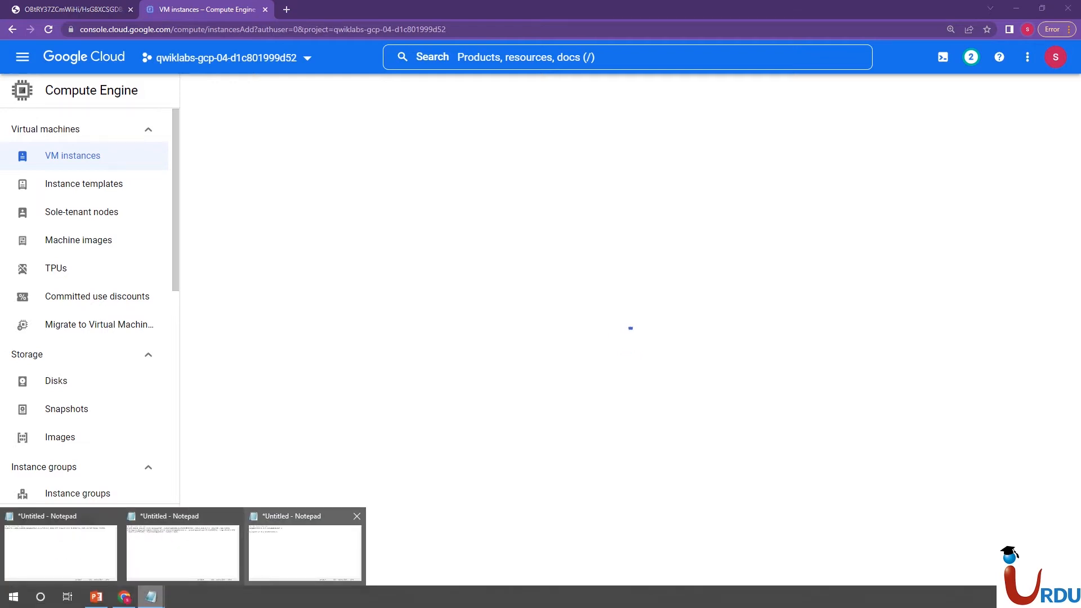
click(304, 549)
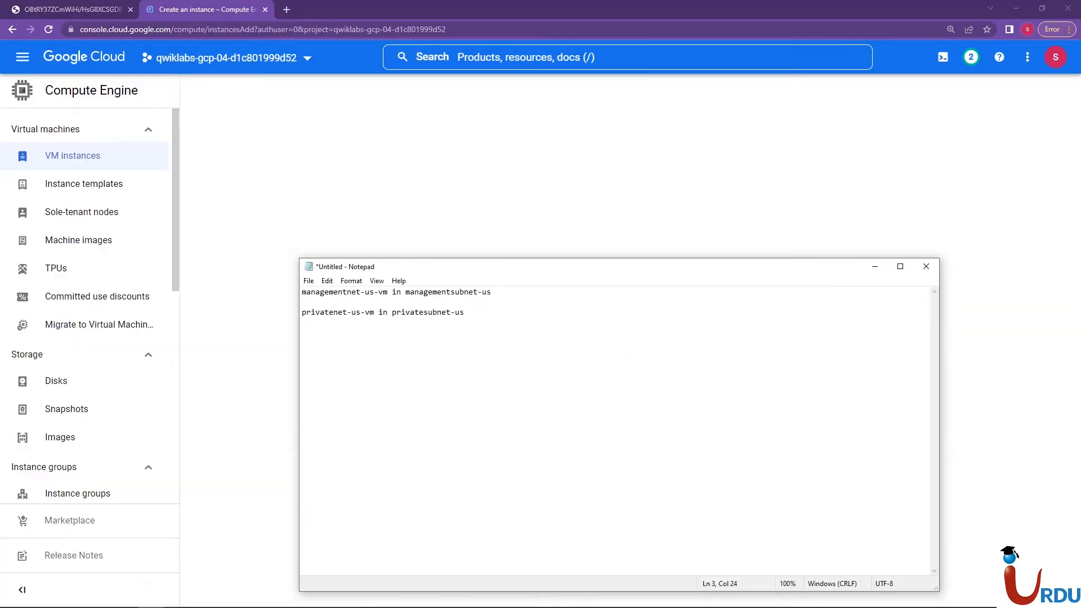
key(Up)
key(Up)
key(Down)
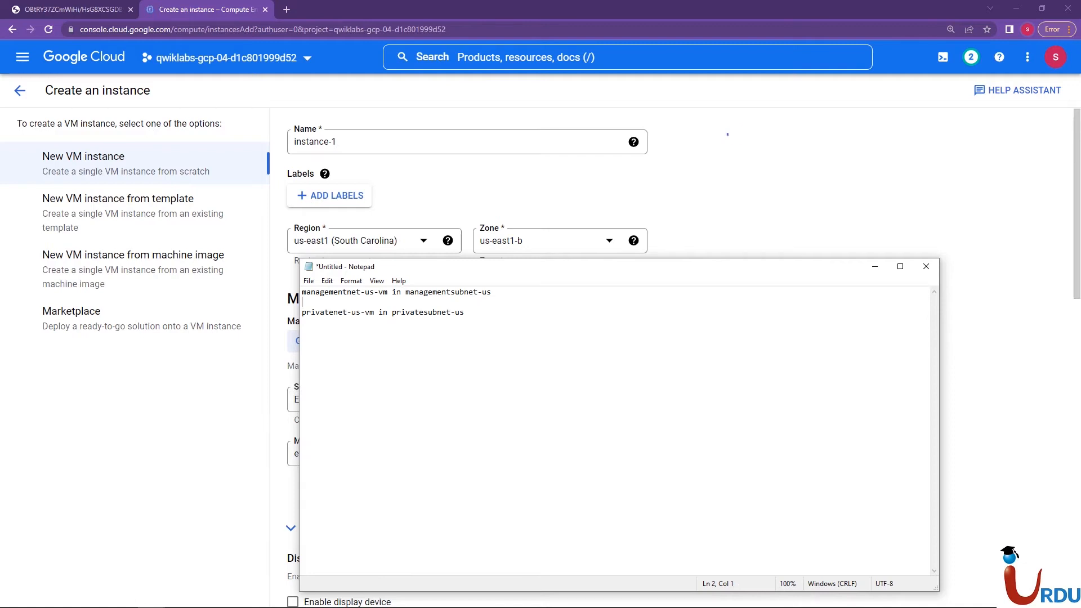
key(alt+Tab)
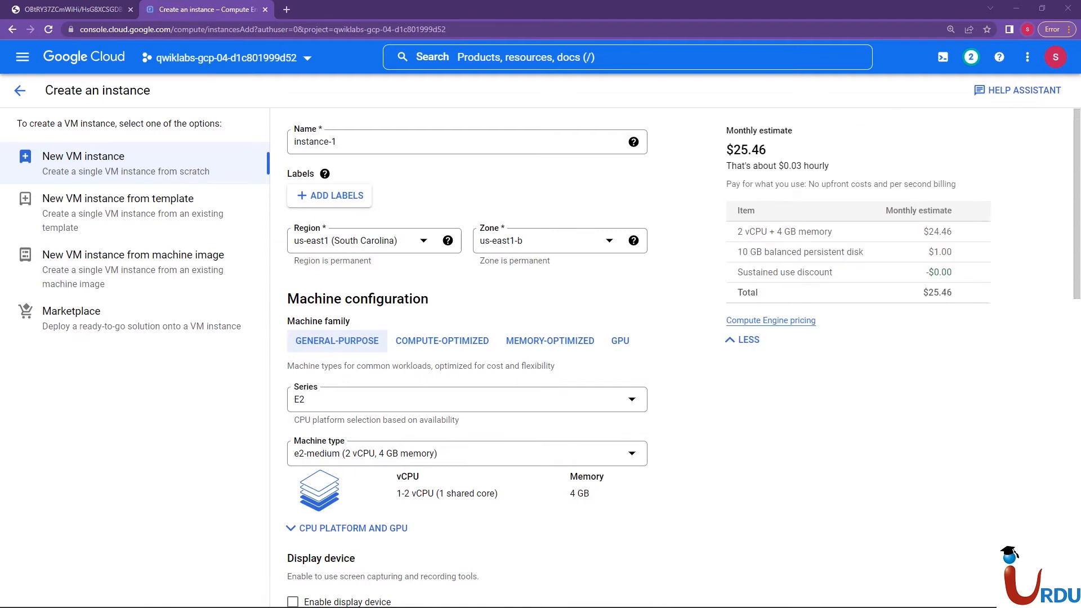
click(341, 142)
key(ctrl+a)
text(managementnet-us-vm)
key(Tab)
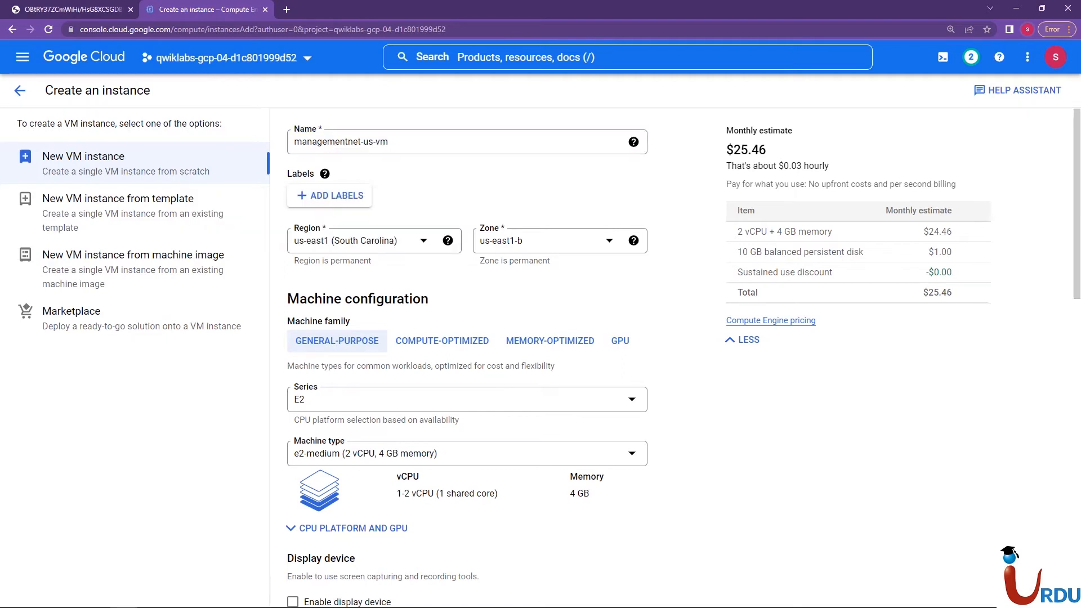
Check the management network's region and subnet in the architecture diagram against the new instance's region and zone
key(ctrl+Tab)
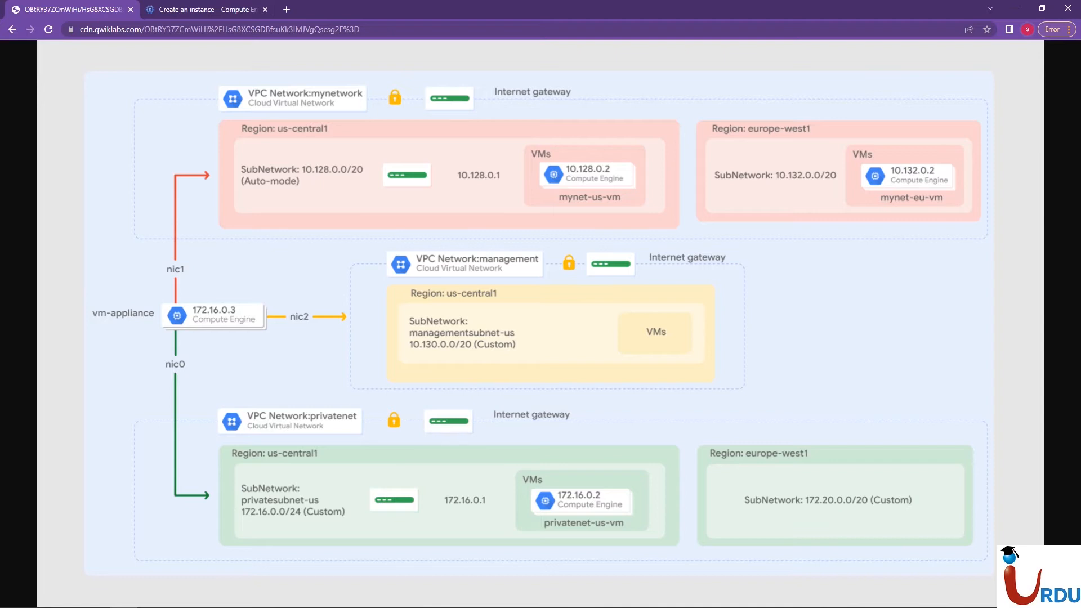
click(188, 9)
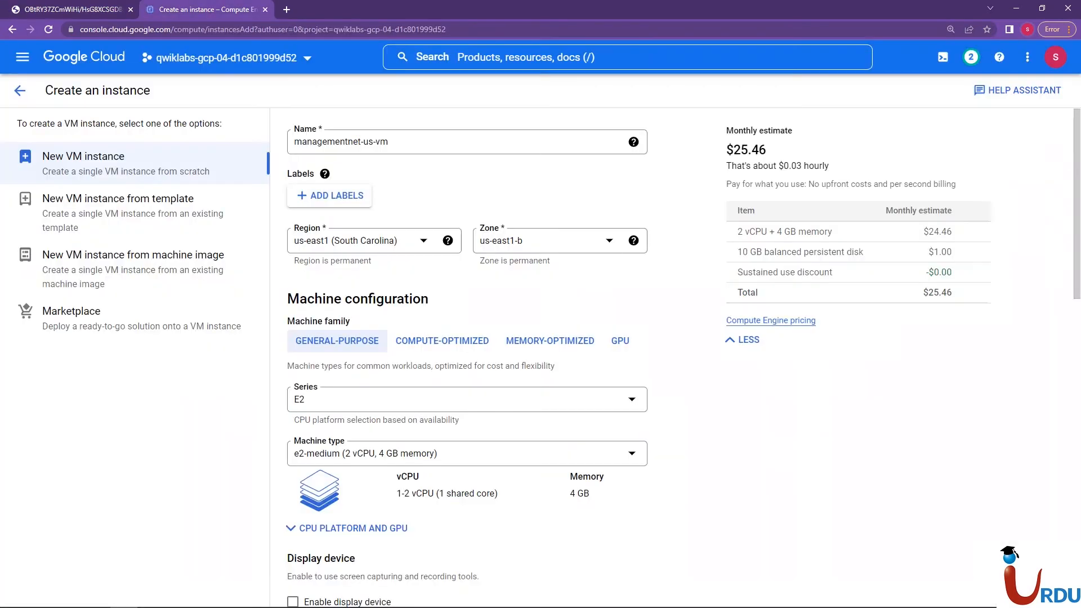
click(72, 9)
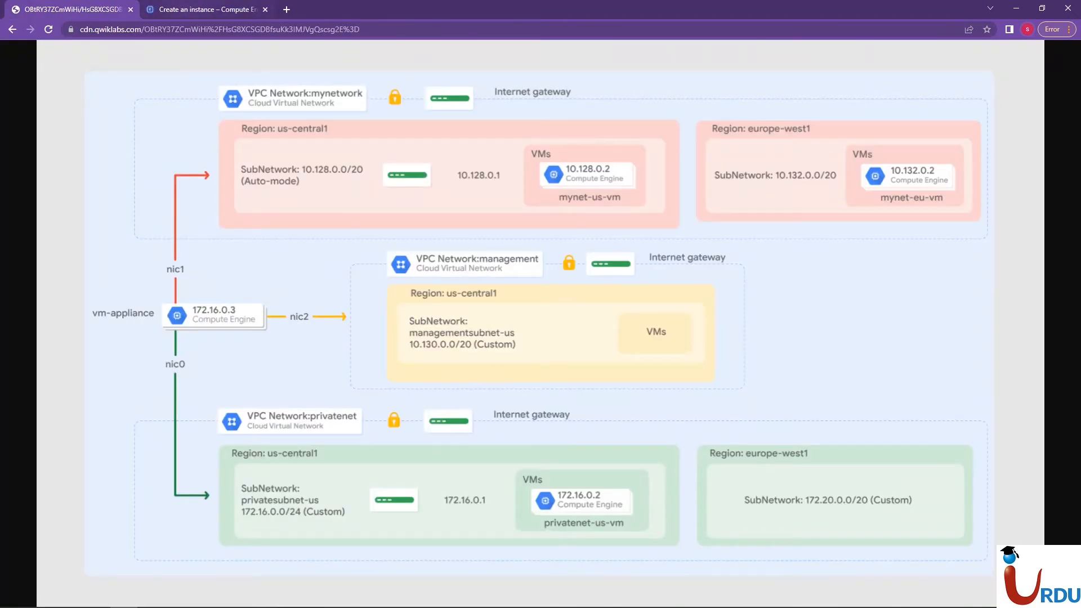
click(197, 9)
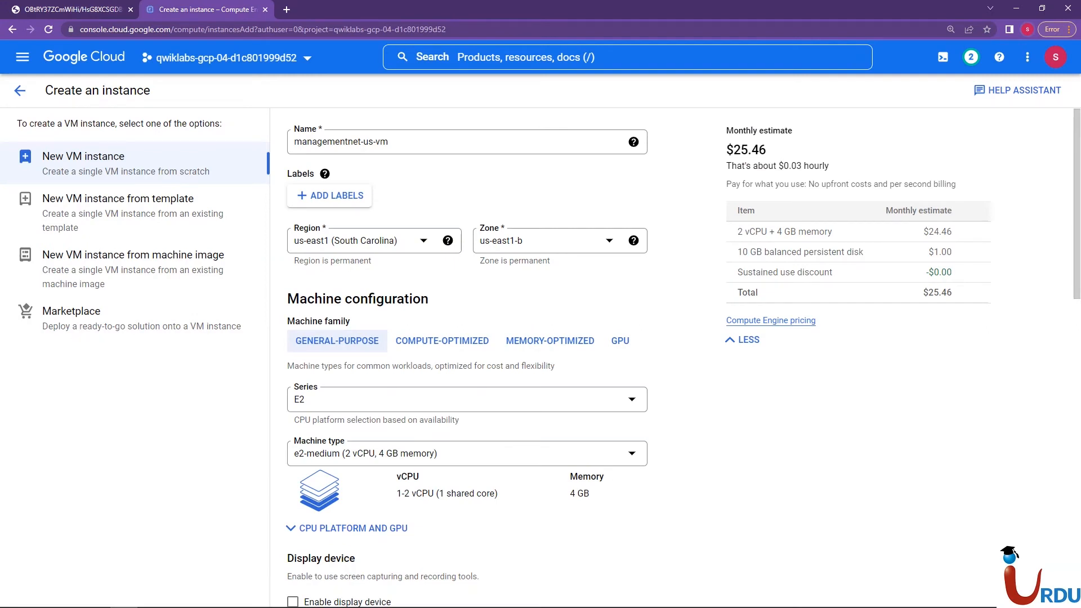
click(73, 9)
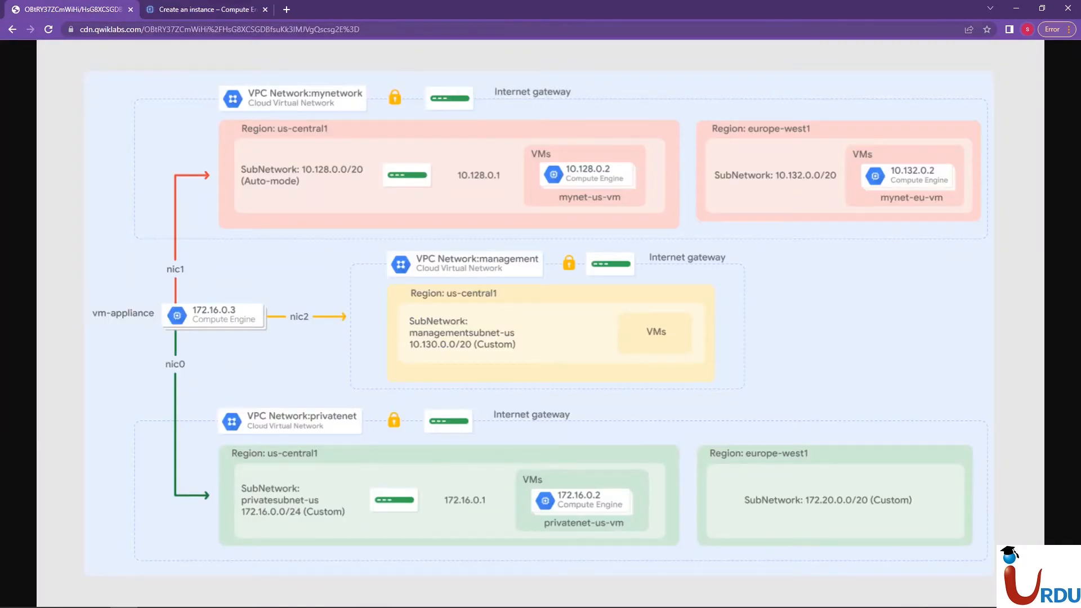
click(197, 9)
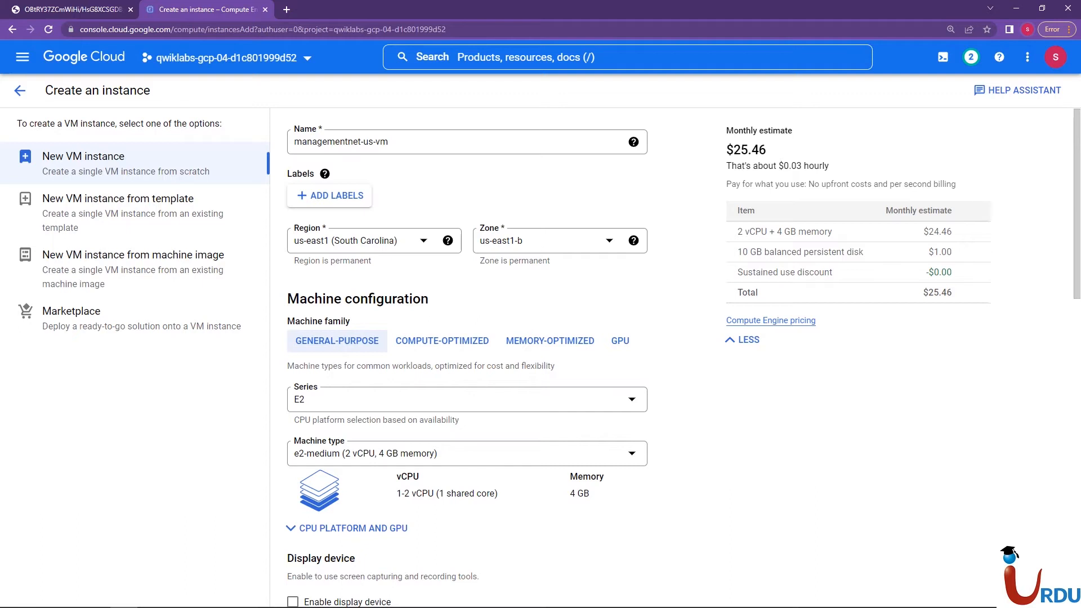
Open the Google Cloud console home in a new browser tab, search for vpc and go to the VPC networks page
right_click(73, 59)
click(135, 69)
click(338, 9)
drag(338, 9, 205, 9)
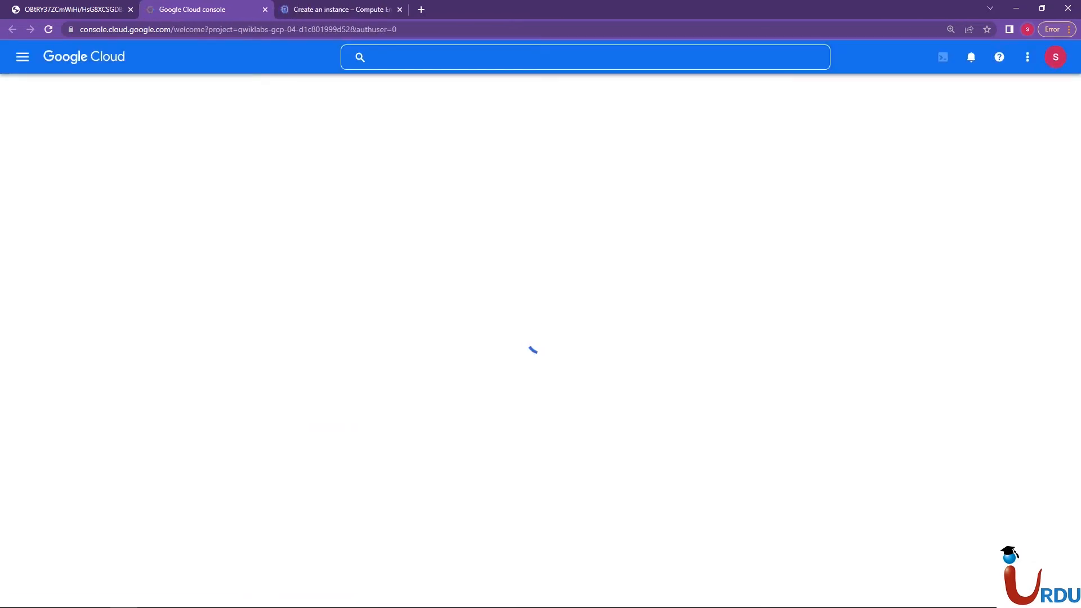
click(23, 56)
mouse_move(95, 323)
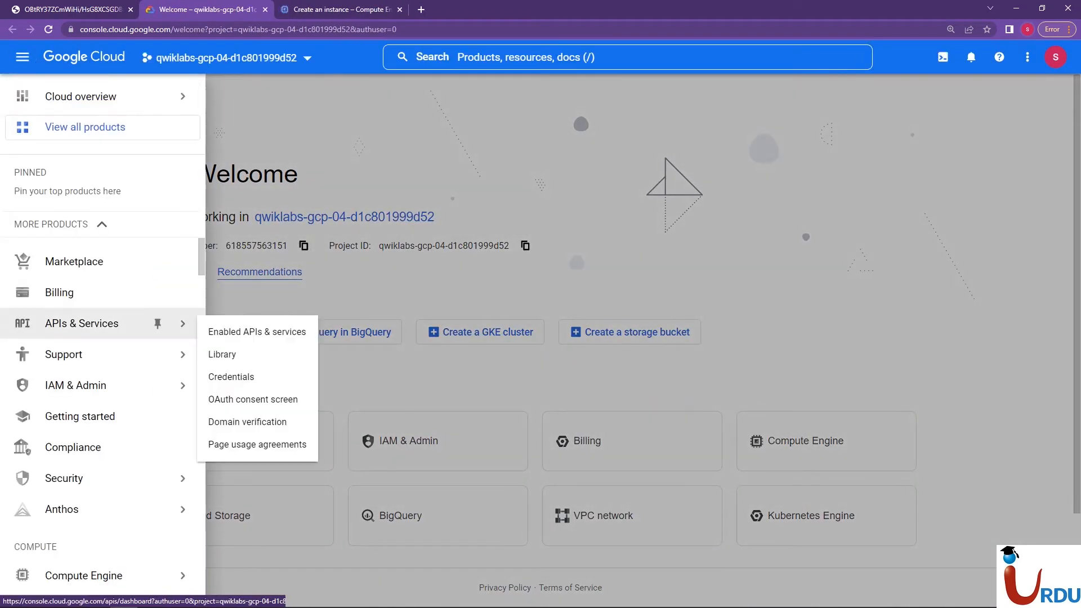
scroll(101, 417, down, 3)
scroll(102, 416, up, 3)
click(22, 57)
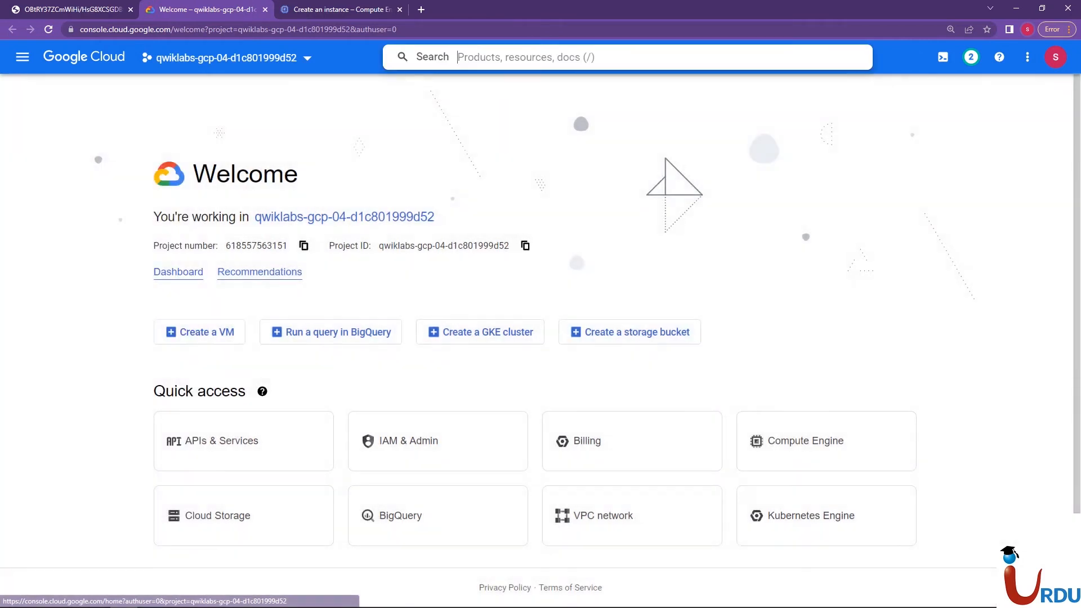
text(vpc)
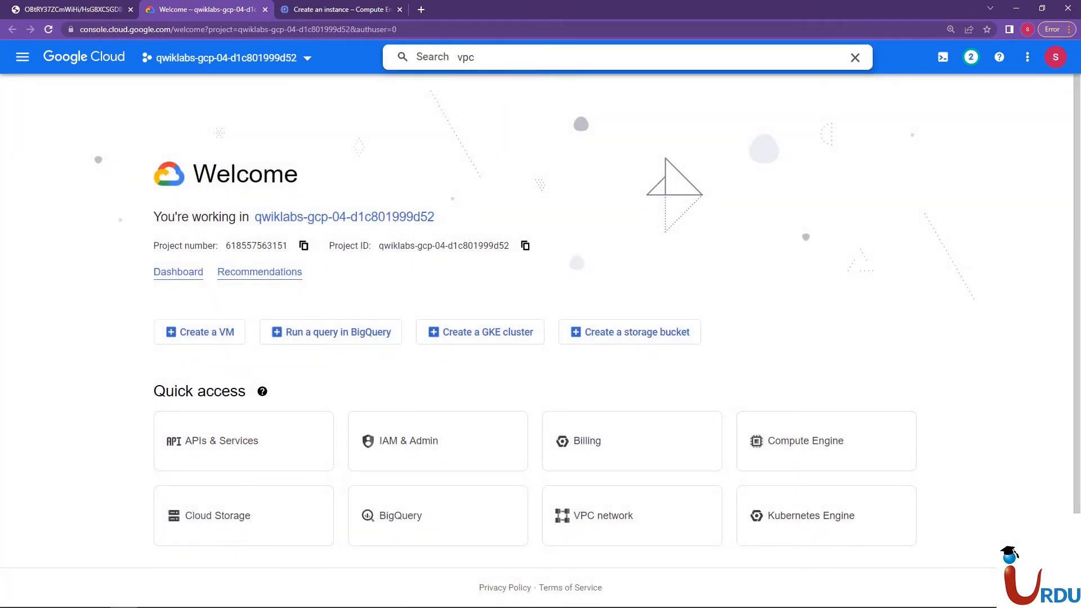
click(445, 171)
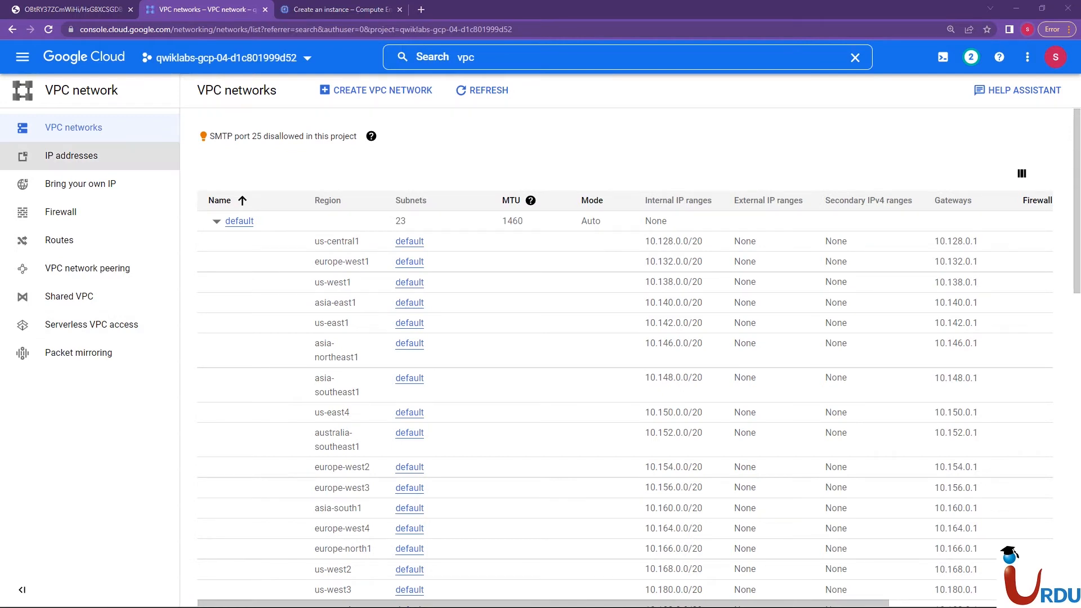
Collapse the default, mynetwork and privatenet networks to examine the region of managementnet's subnet
click(217, 221)
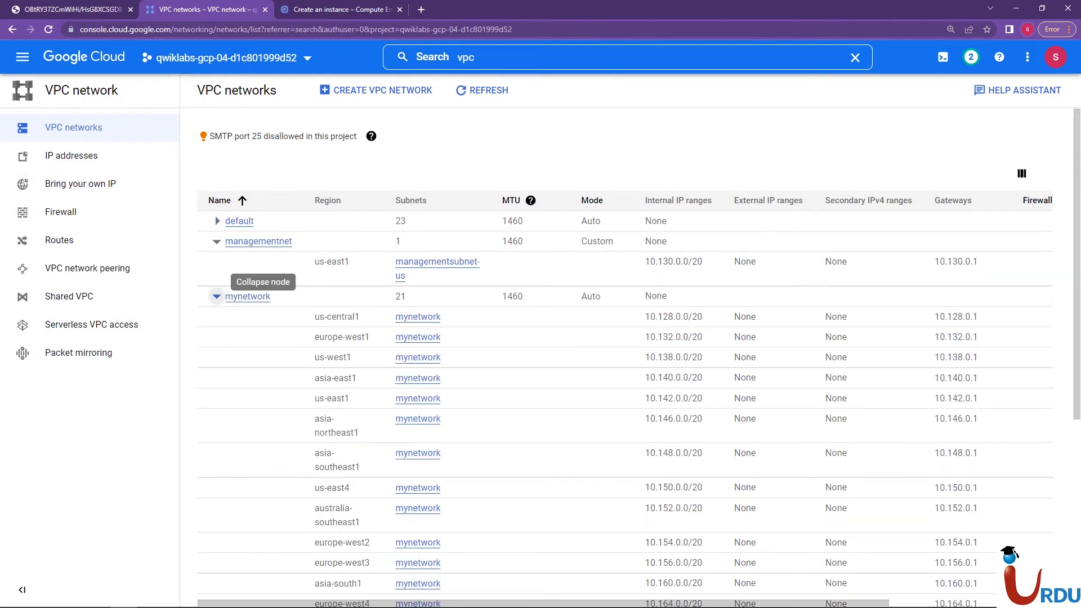
click(217, 296)
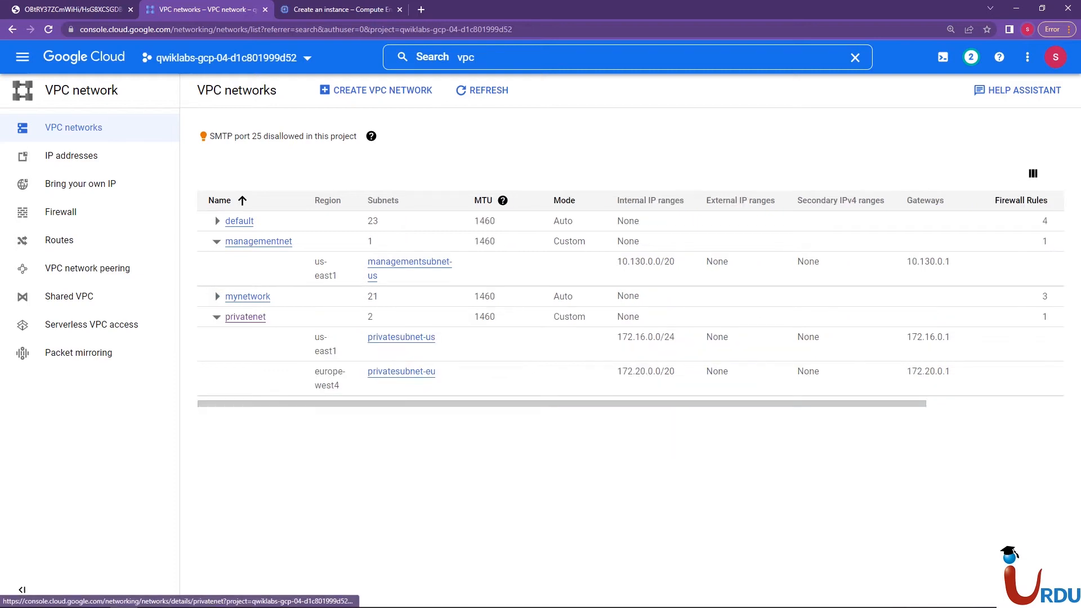
click(217, 316)
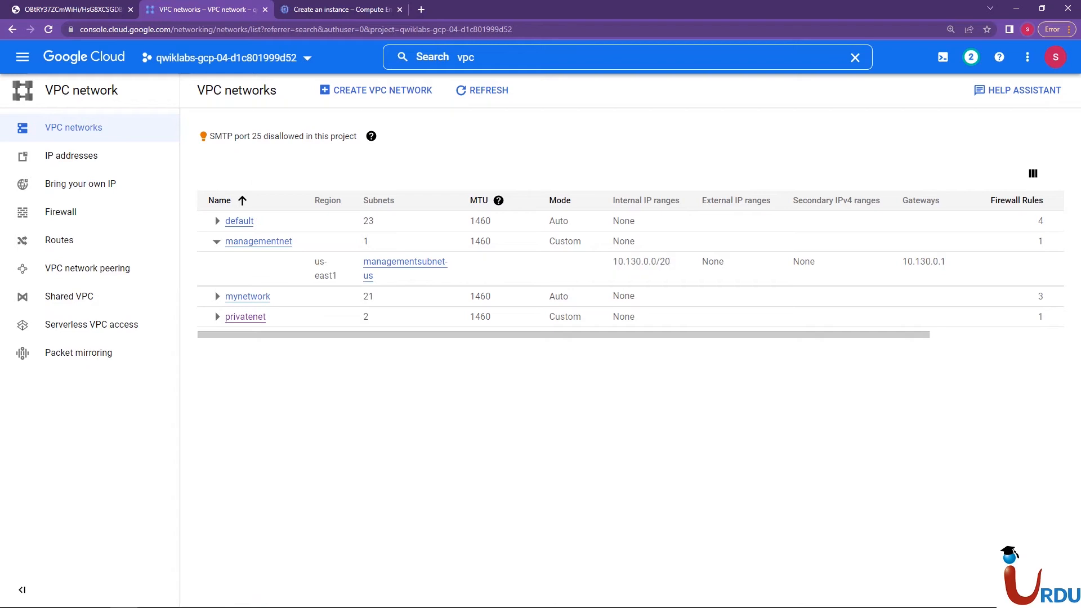
Return to the instance creation form and select zone us-east1-b for managementnet-us-vm
click(304, 10)
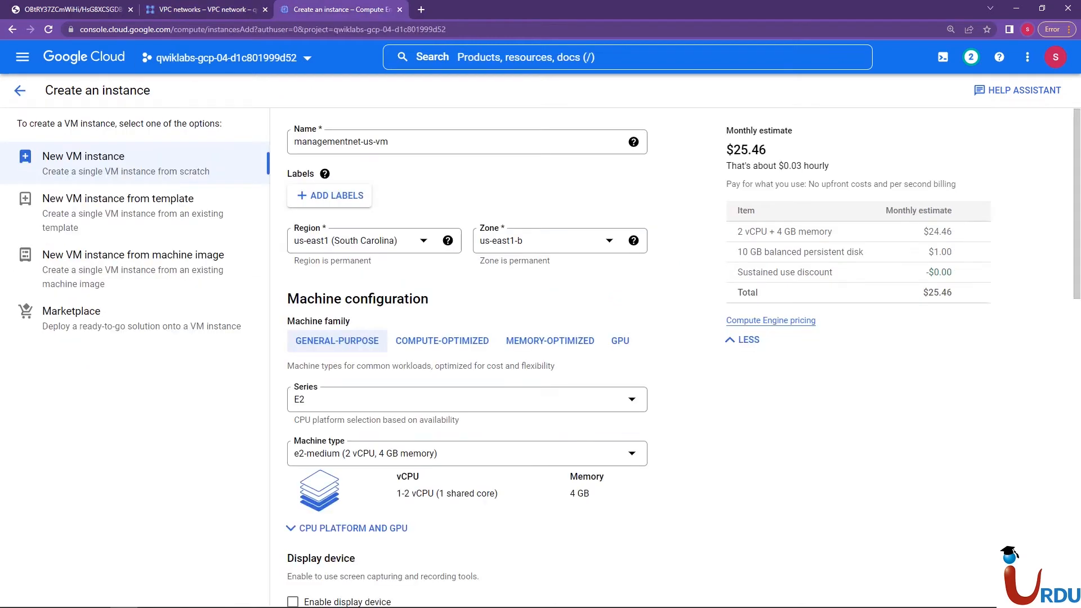
click(551, 241)
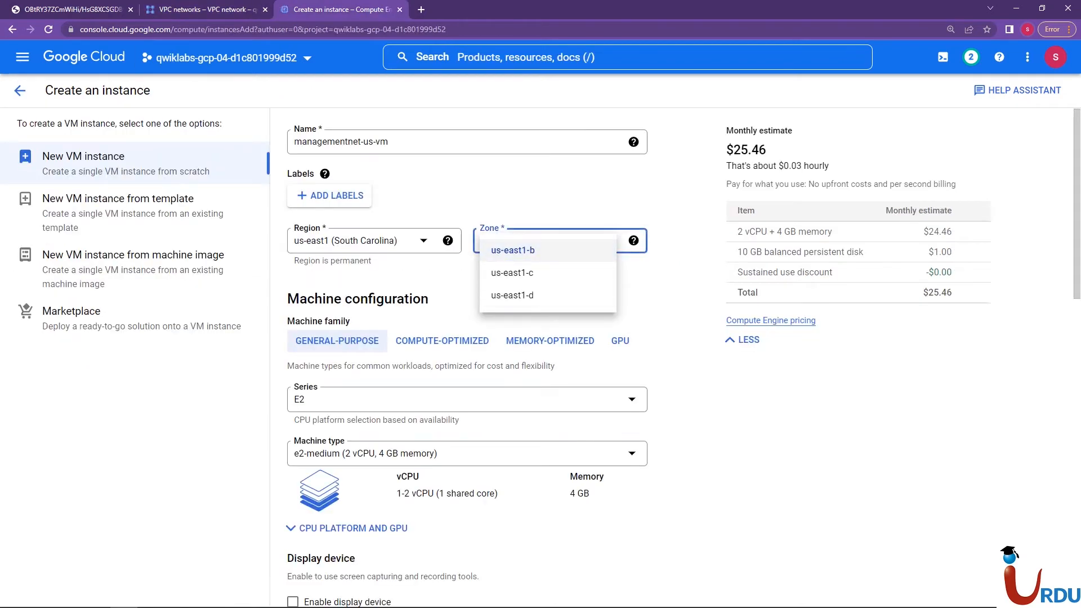
click(553, 251)
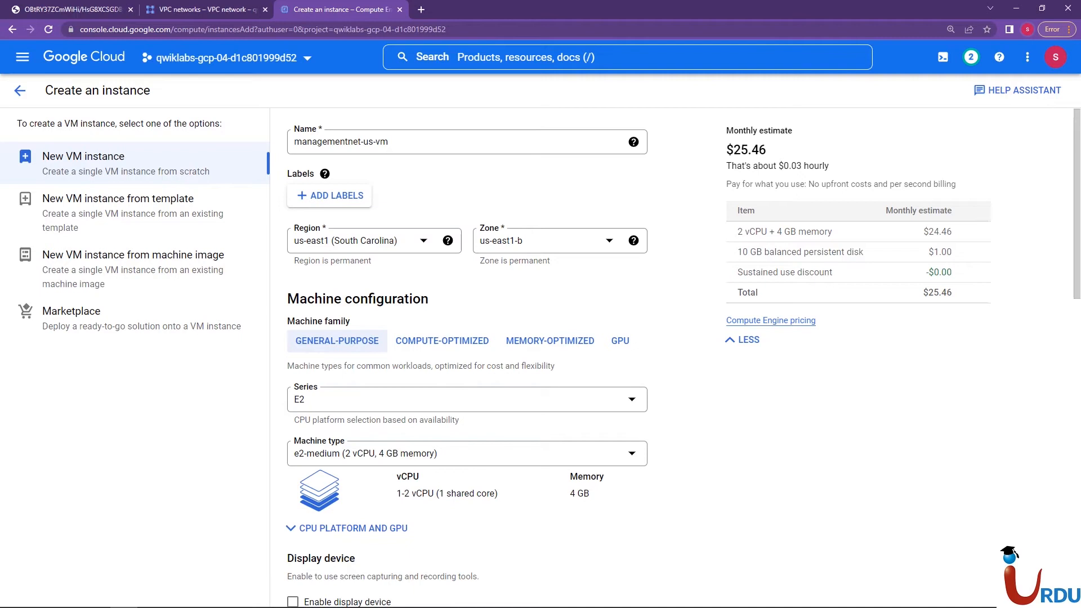
Set the machine type of managementnet-us-vm to e2-micro
scroll(468, 394, down, 1)
click(450, 431)
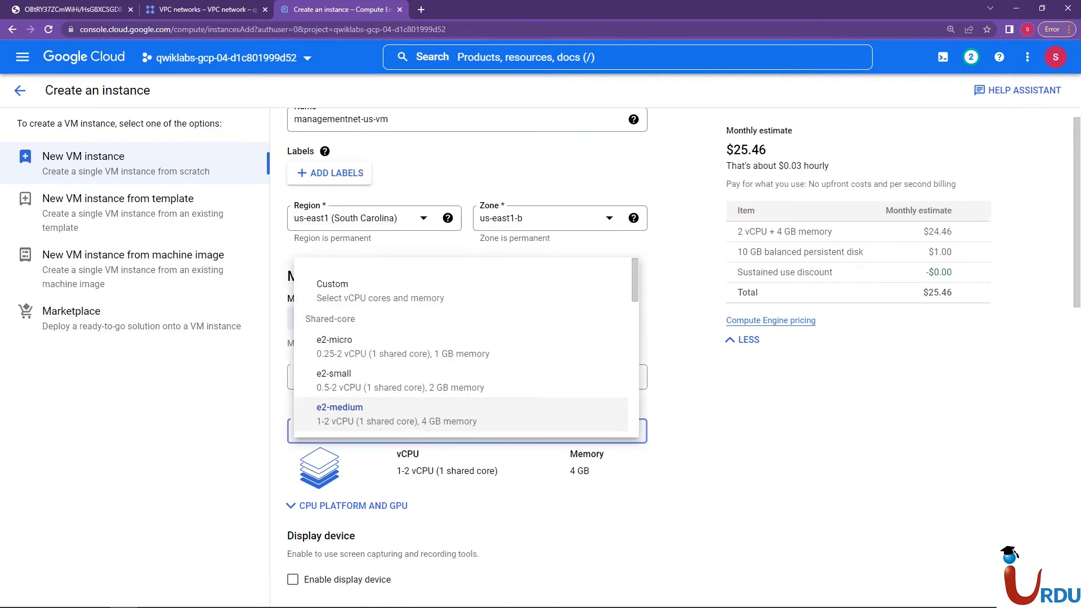
click(405, 346)
Expand the advanced options of the new instance and show its networking settings
scroll(855, 139, down, 3)
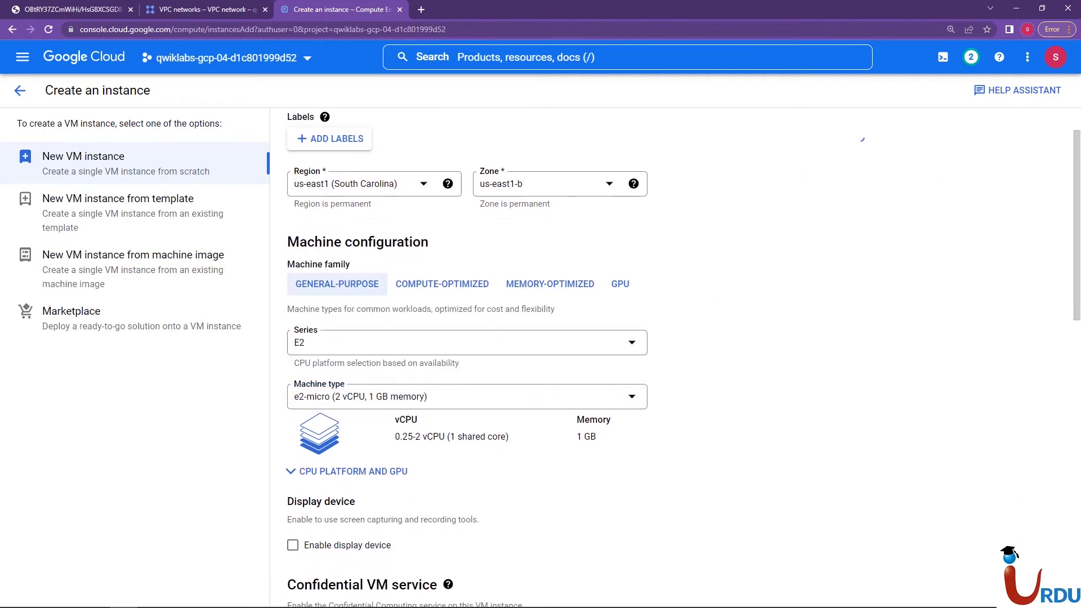
scroll(671, 357, down, 3)
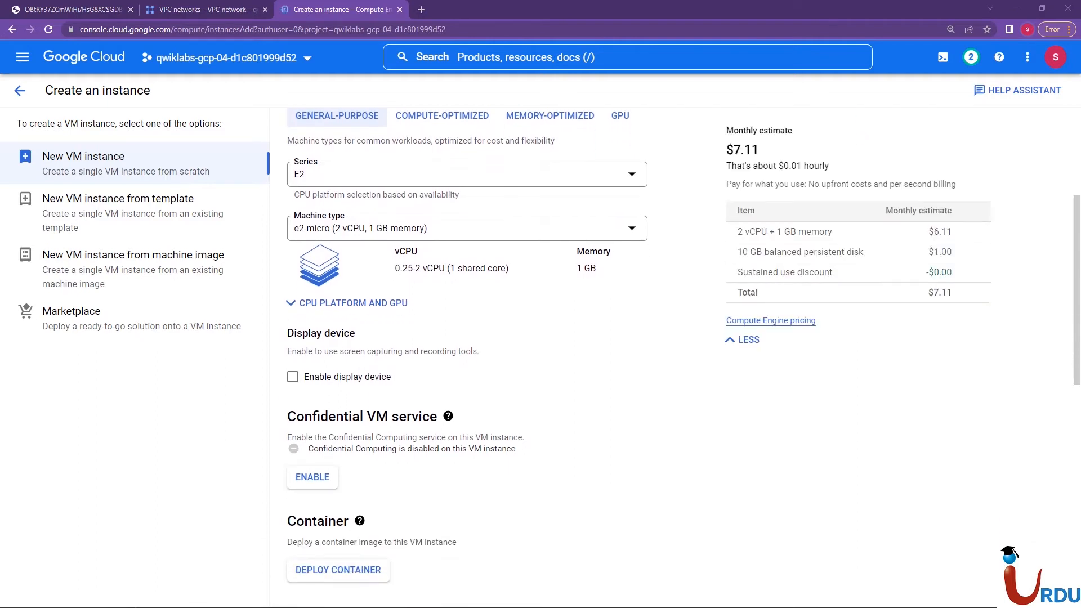
scroll(467, 349, down, 8)
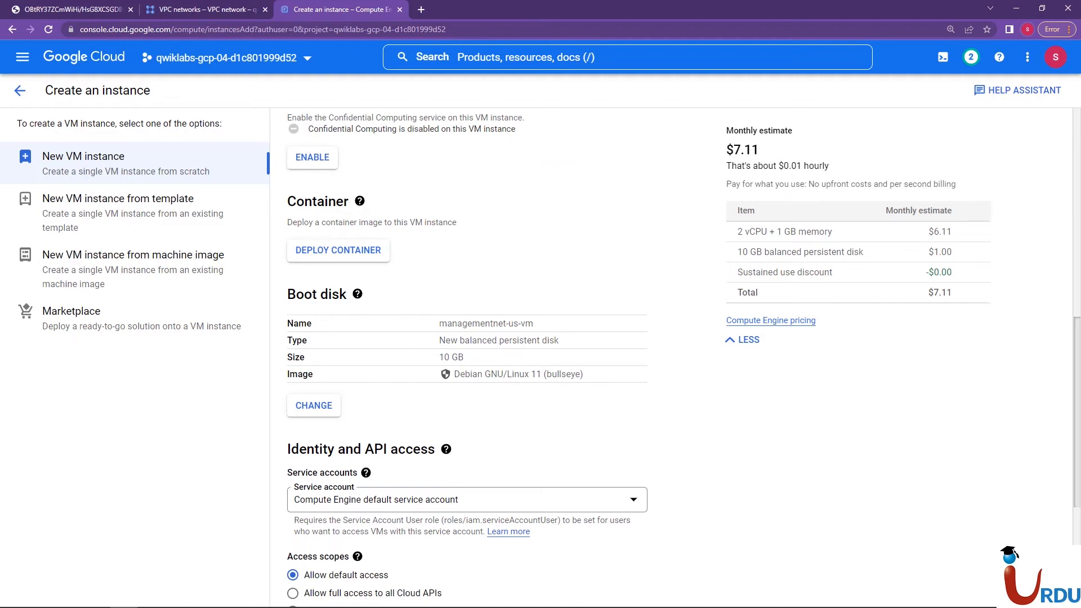
scroll(467, 349, down, 2)
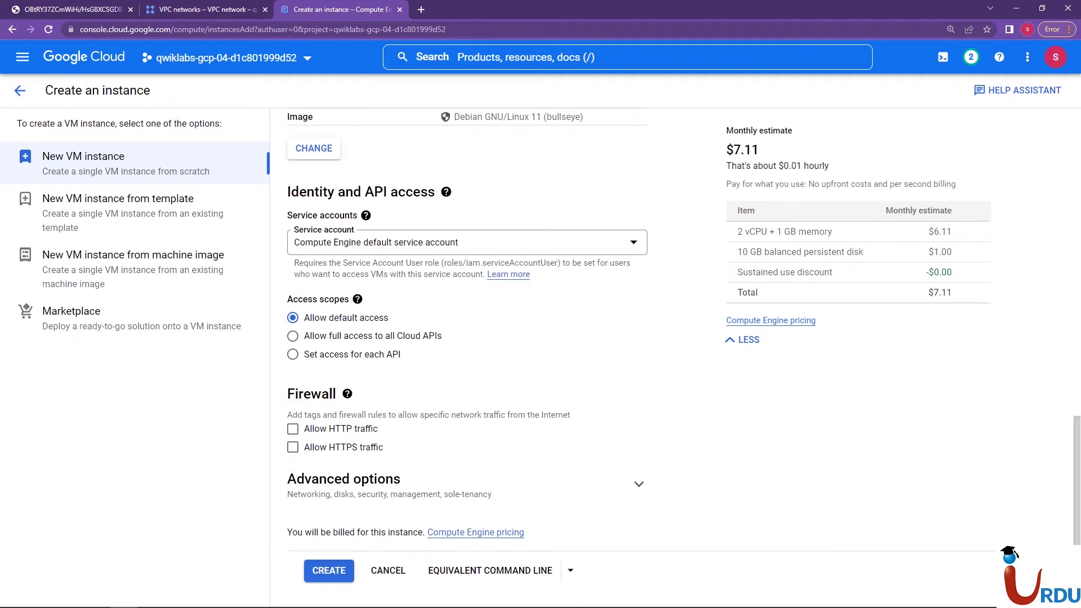
click(638, 484)
scroll(467, 349, down, 5)
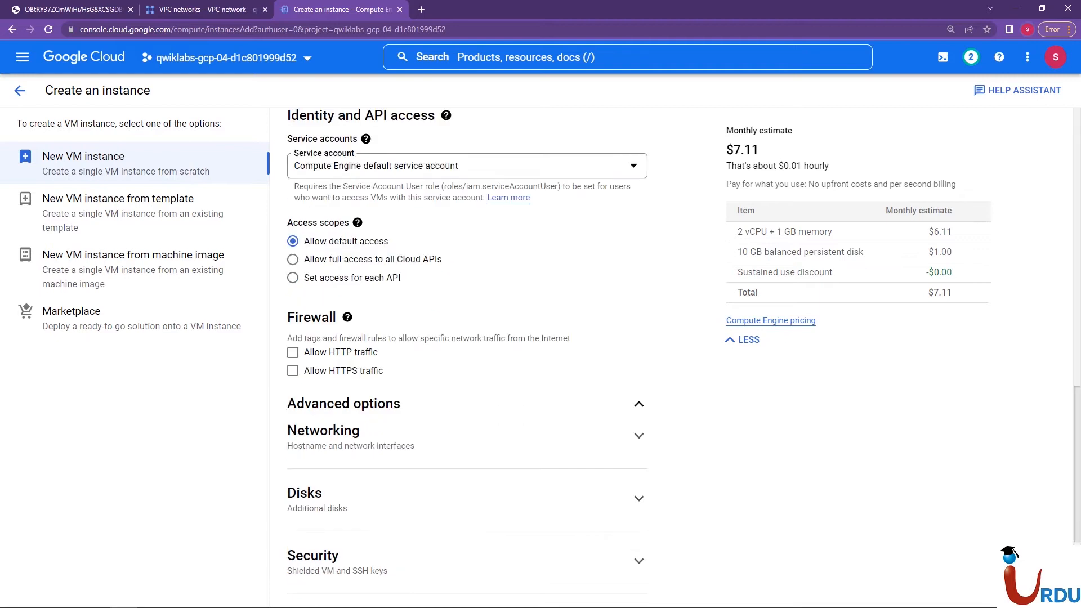
click(639, 234)
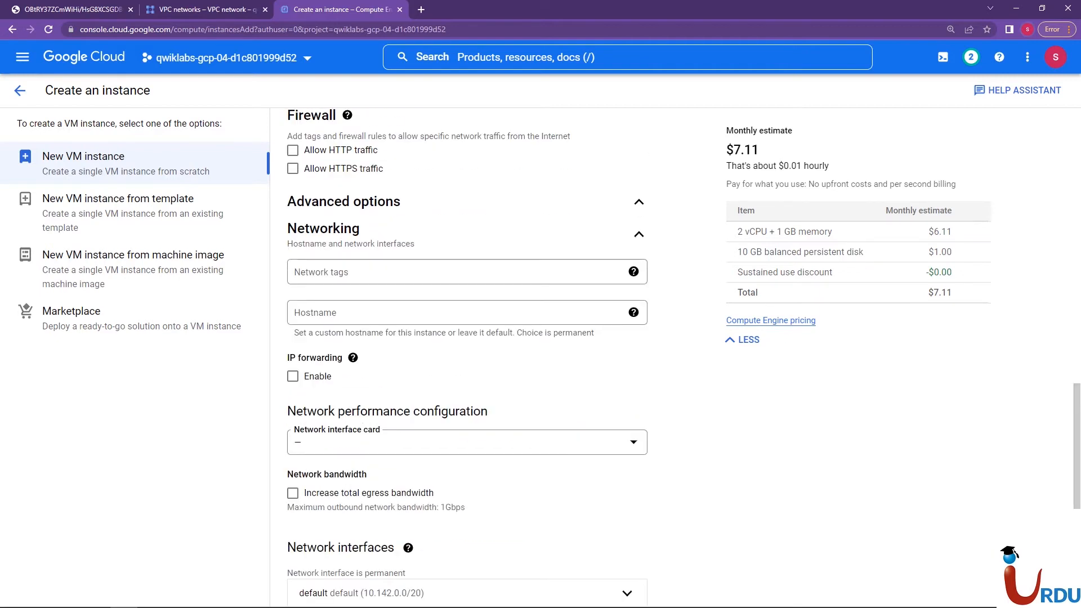
scroll(467, 349, down, 5)
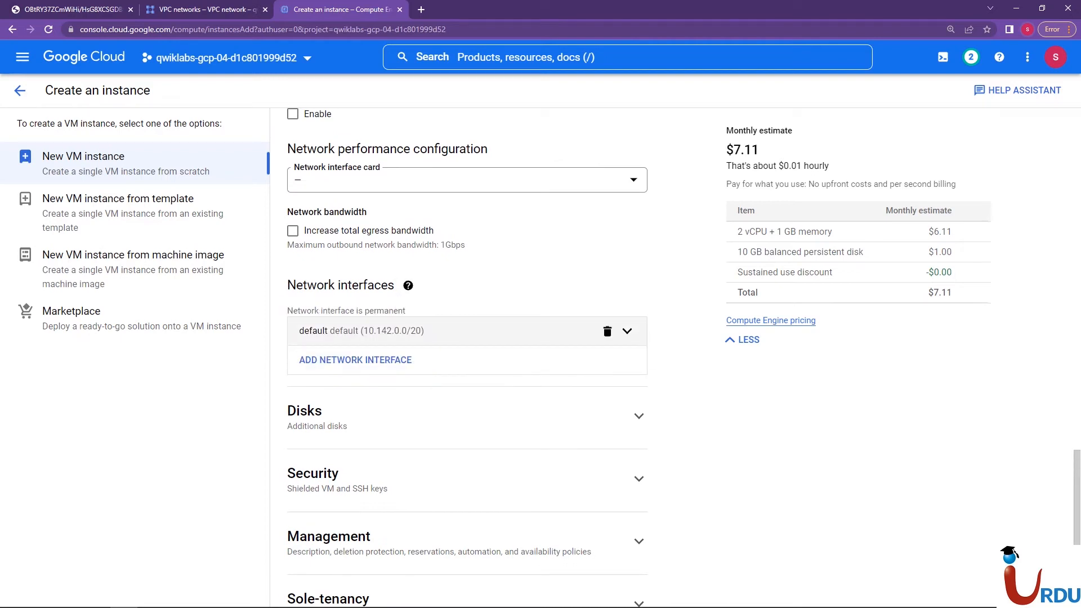
Edit the default network interface to use network managementnet and subnetwork managementsubnet-us, and finish the interface
click(627, 332)
scroll(627, 331, down, 4)
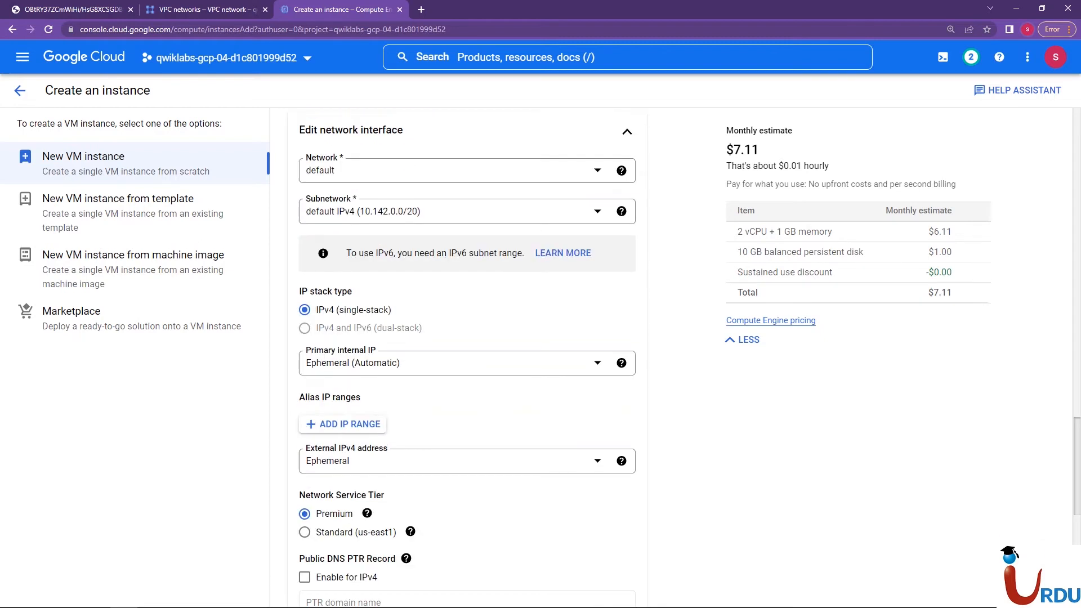
click(468, 171)
click(351, 242)
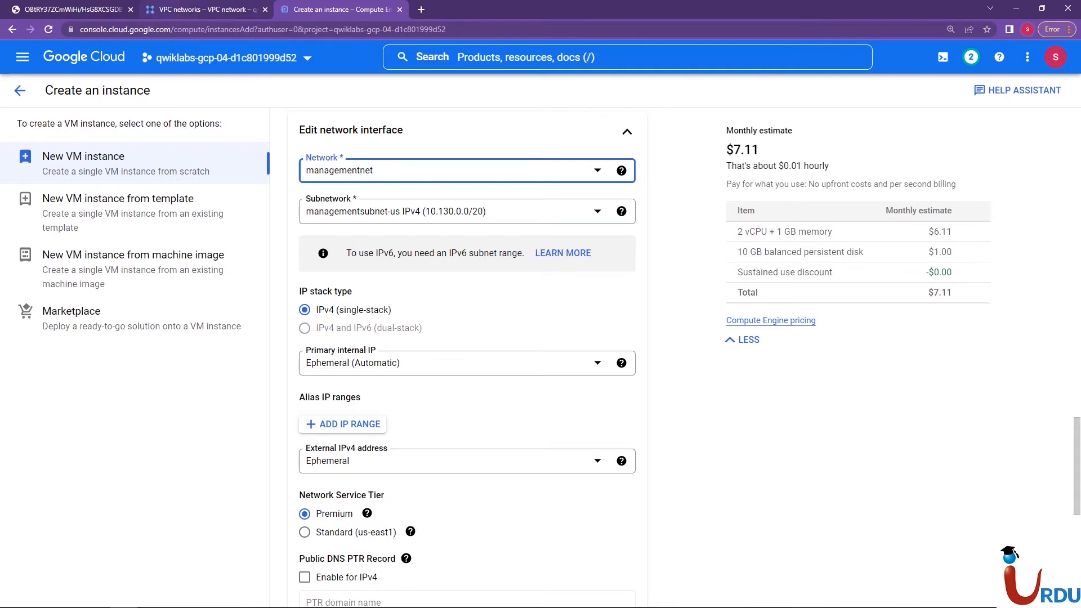
click(203, 9)
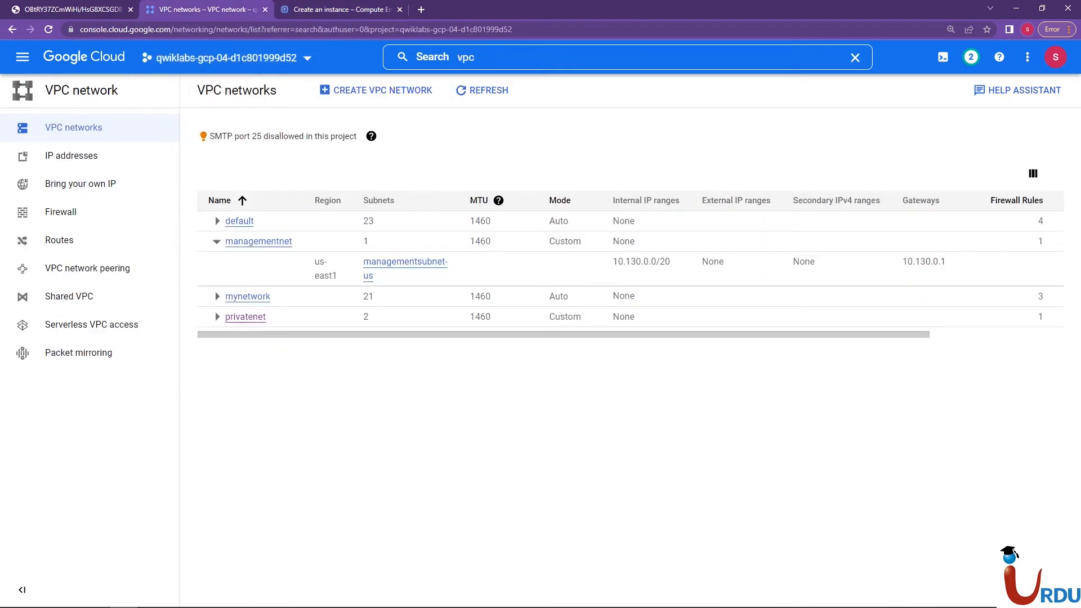
click(342, 10)
click(360, 215)
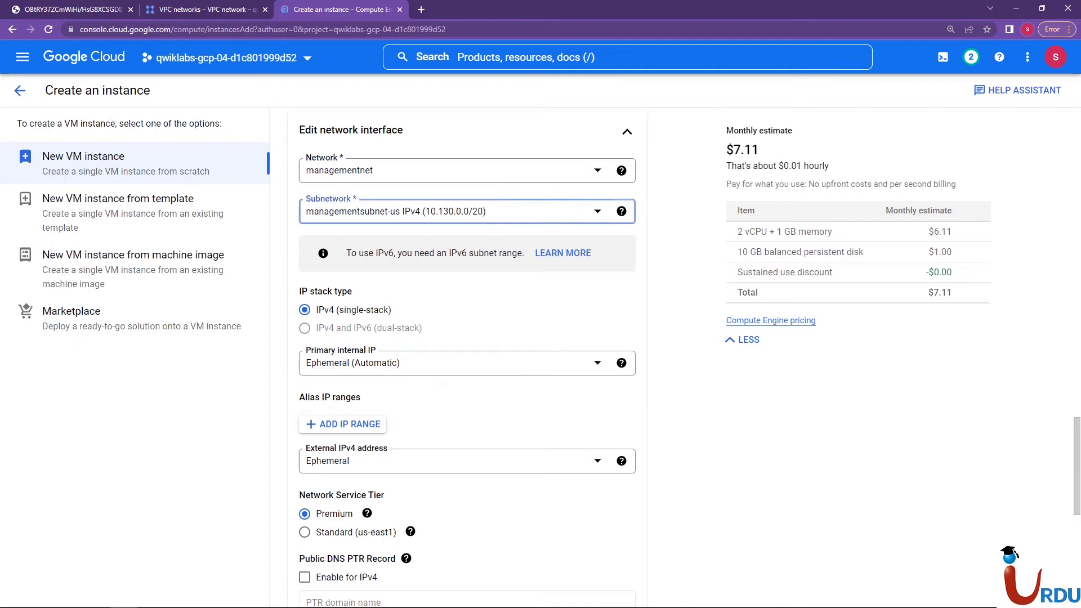
click(365, 267)
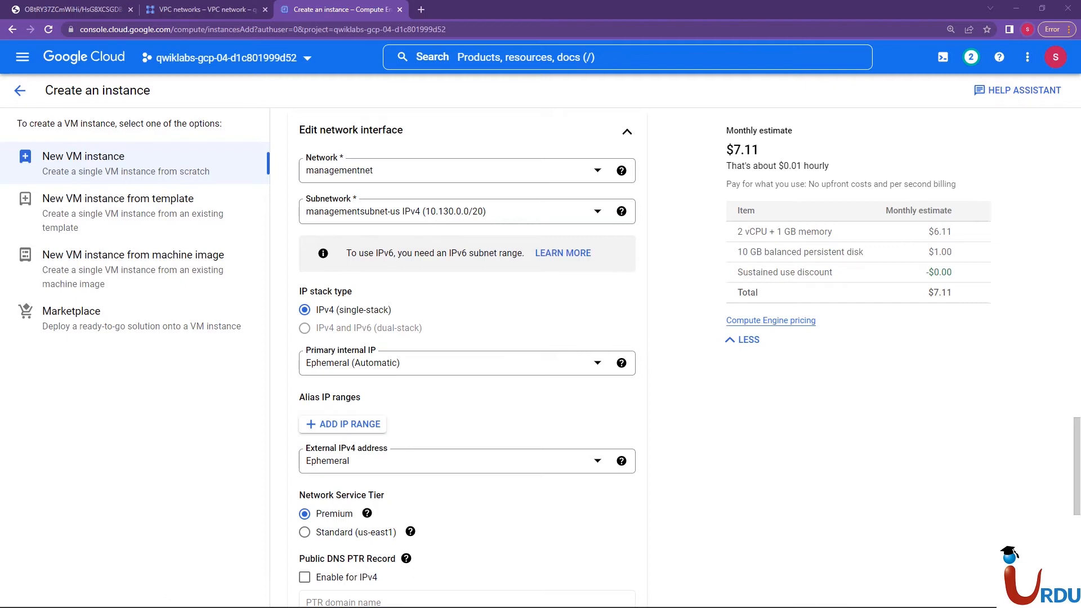
scroll(468, 360, down, 5)
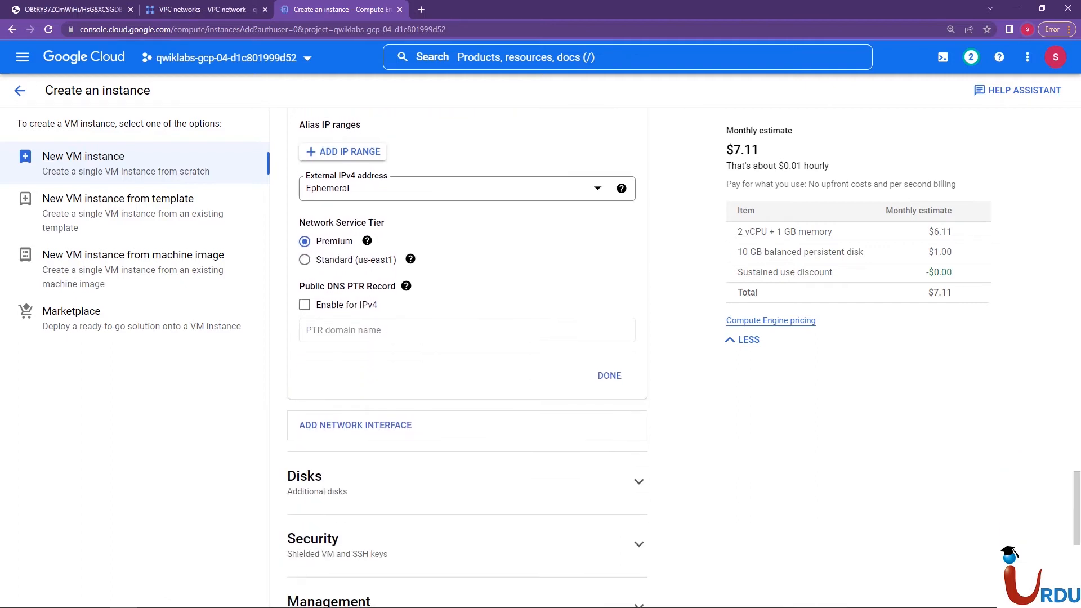
click(609, 376)
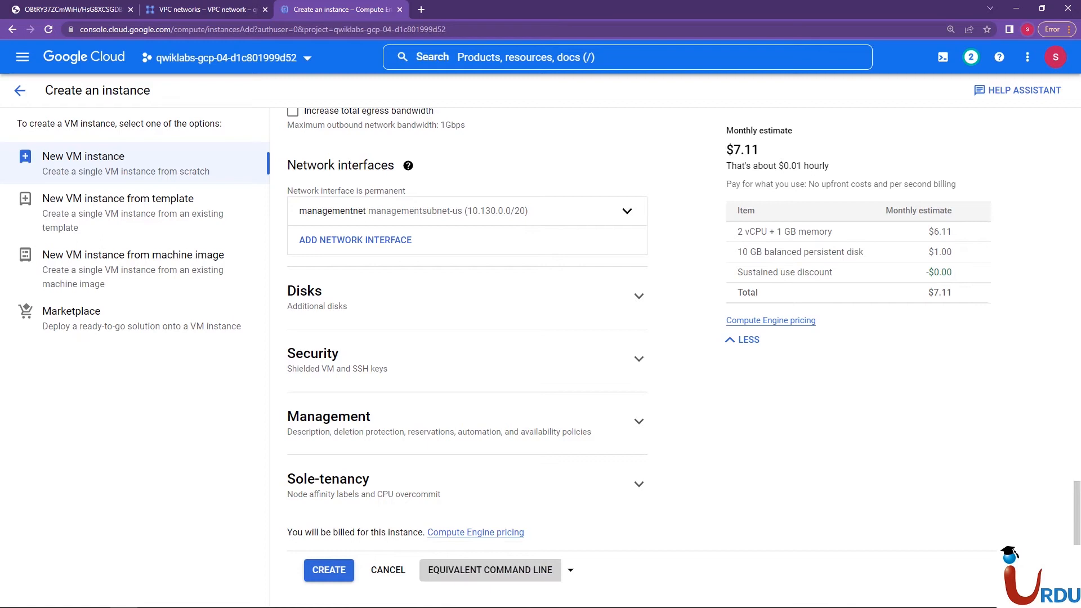
Show the equivalent gcloud command line for the instance, examine its parameters and close it
click(490, 570)
drag(308, 220, 463, 322)
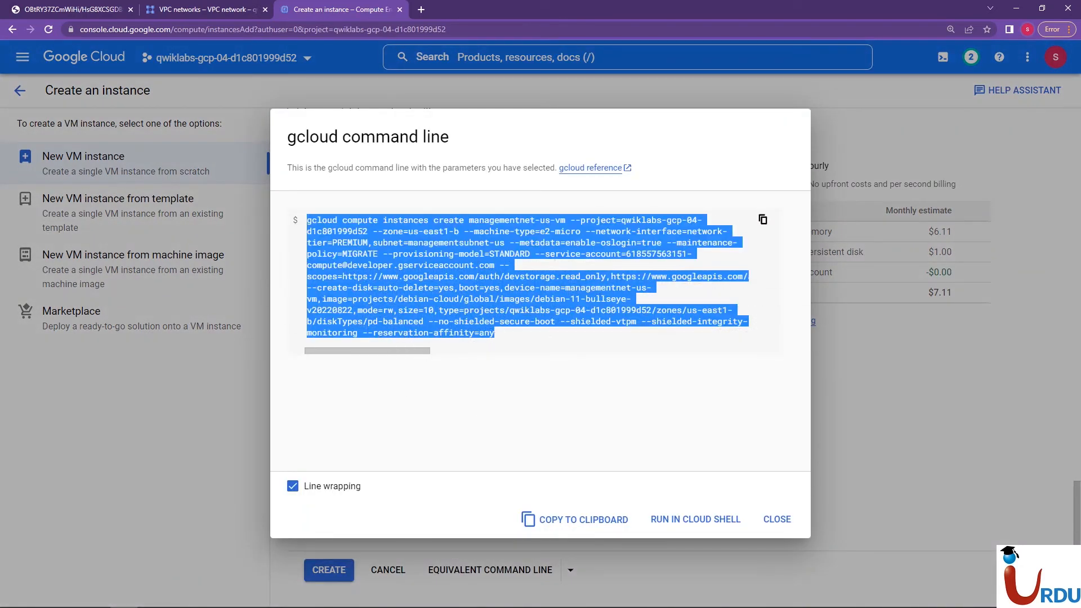
click(463, 322)
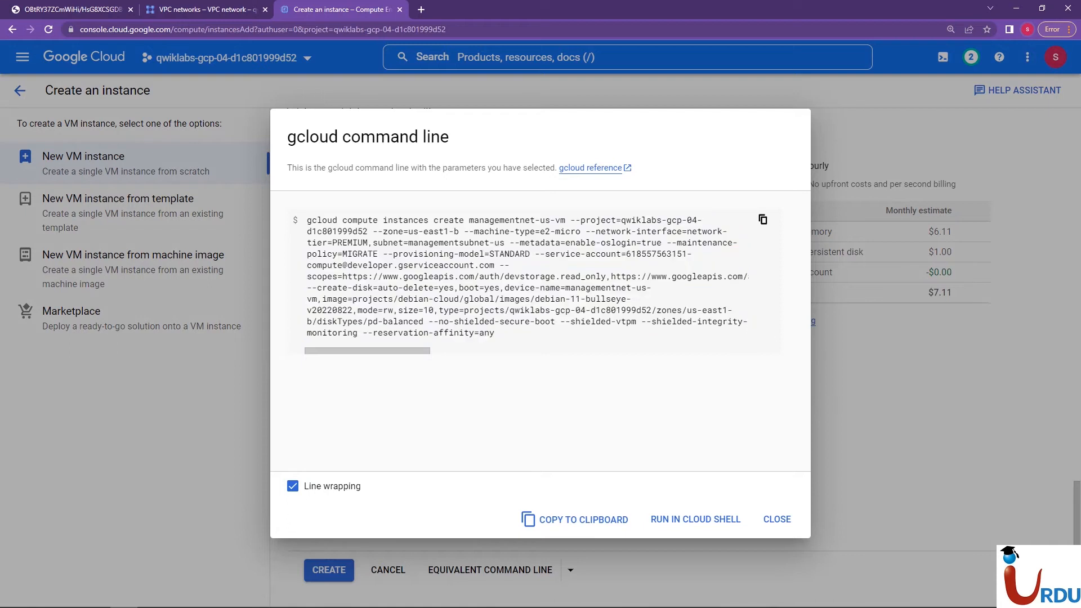
click(777, 520)
Create the managementnet-us-vm instance and stay on the VM instances list
click(329, 570)
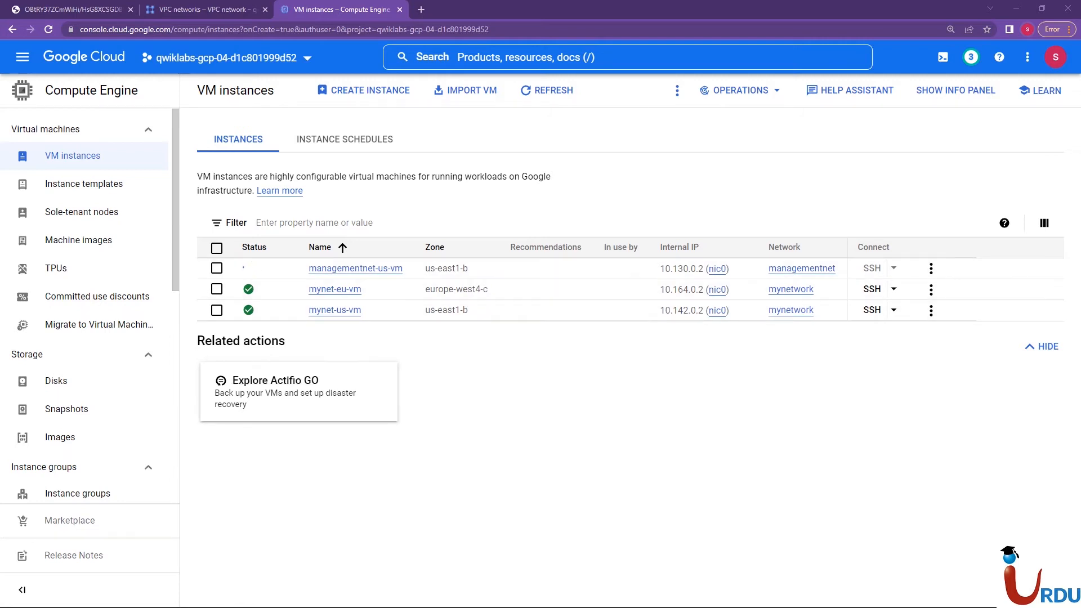
click(179, 10)
click(324, 10)
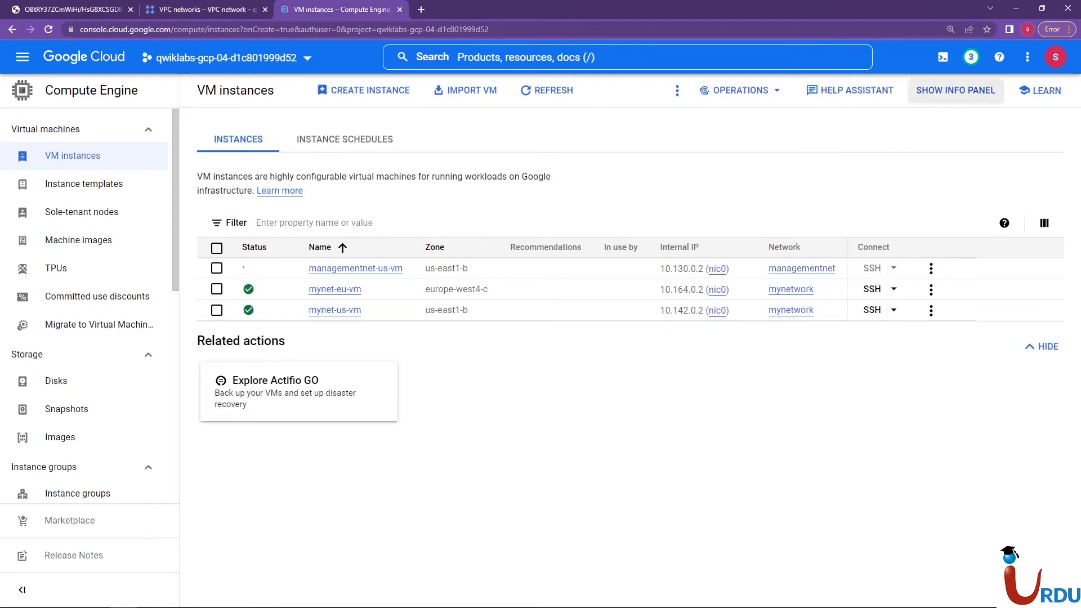
Open Cloud Shell and clear the terminal output
click(943, 57)
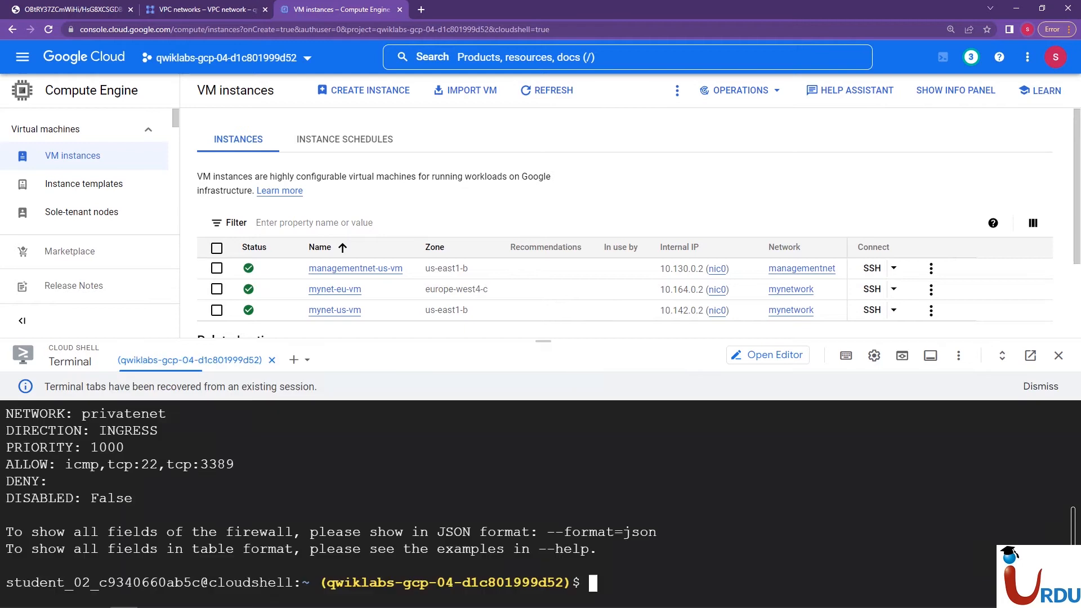
text(clear)
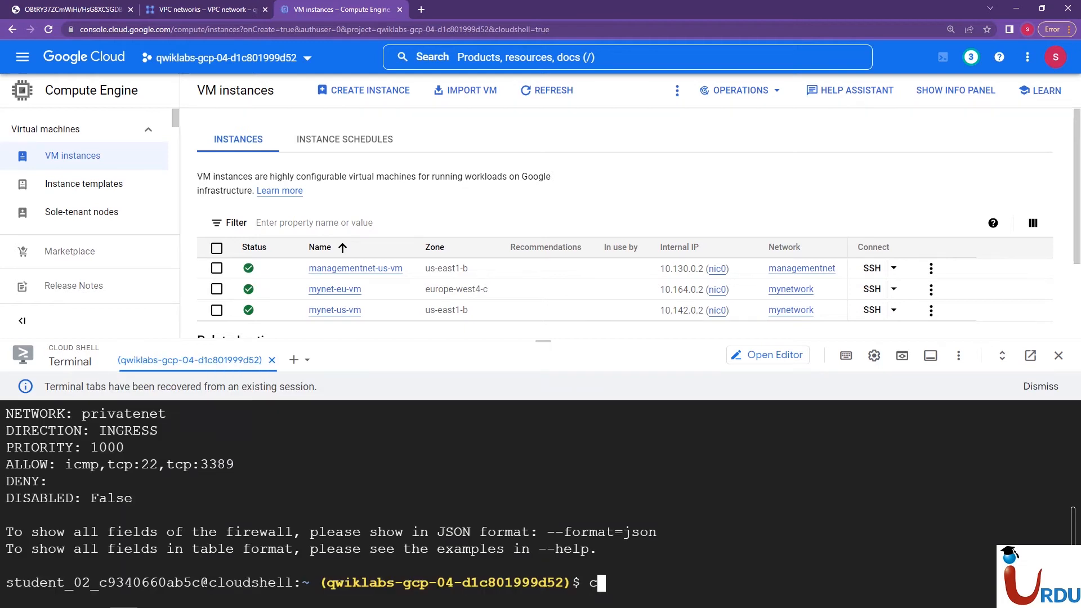
key(Return)
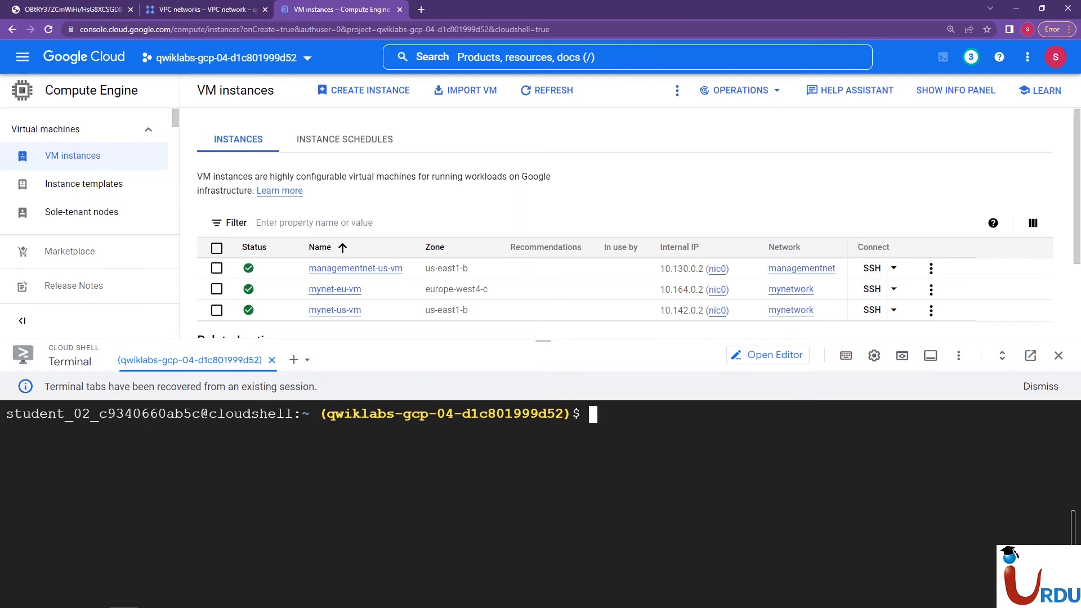
Paste and run gcloud compute instances create privatenet-us-vm --zone="us-east1-b" --machine-type=e2-micro --subnet=privatesubnet-us in the terminal
right_click(394, 517)
click(422, 428)
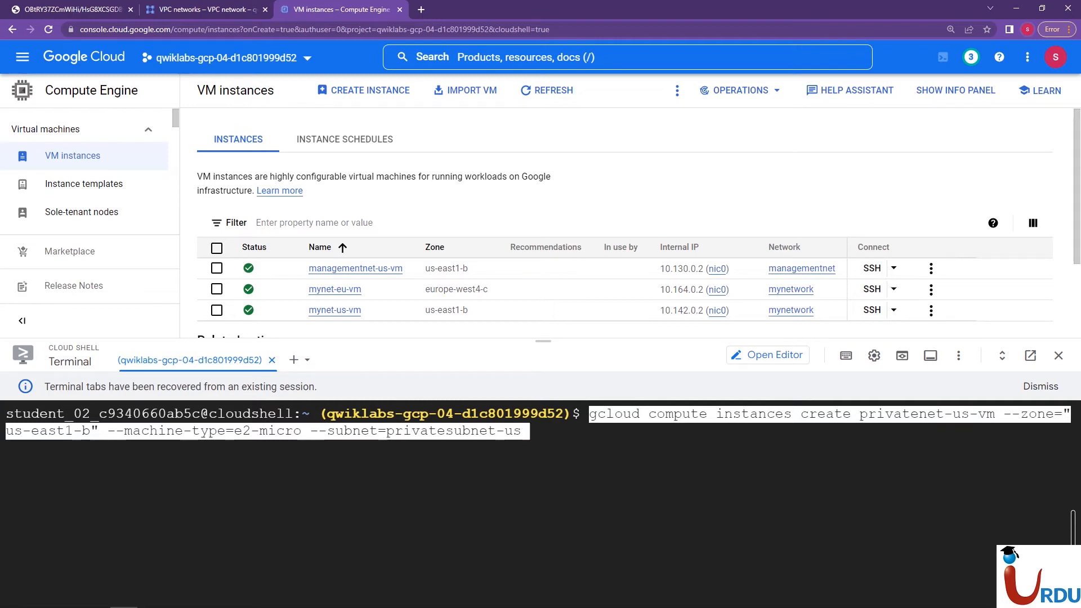
double_click(540, 465)
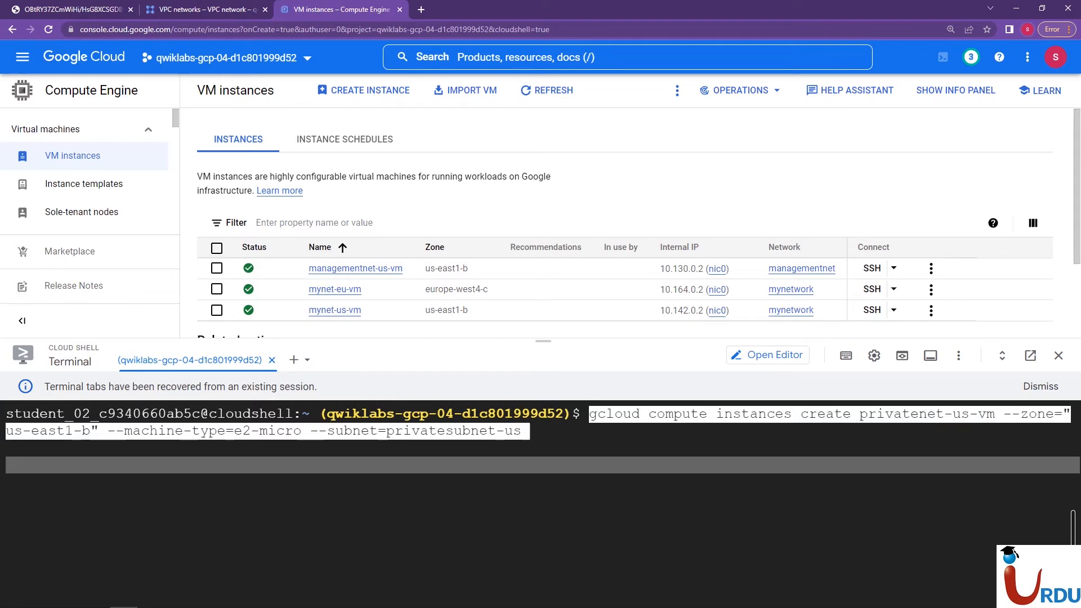
key(Left)
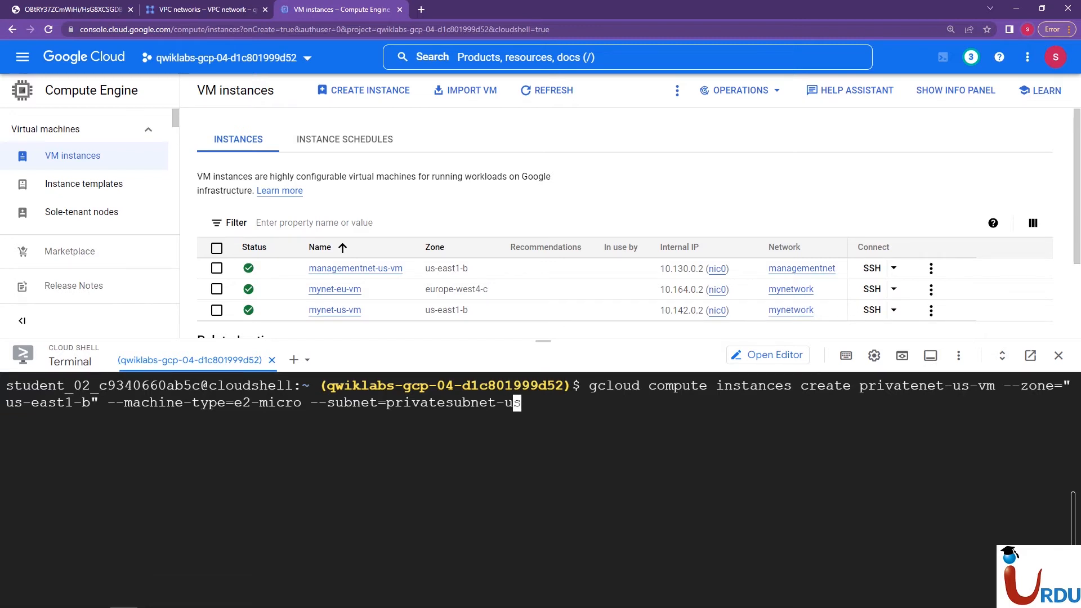
key(Right)
key(Return)
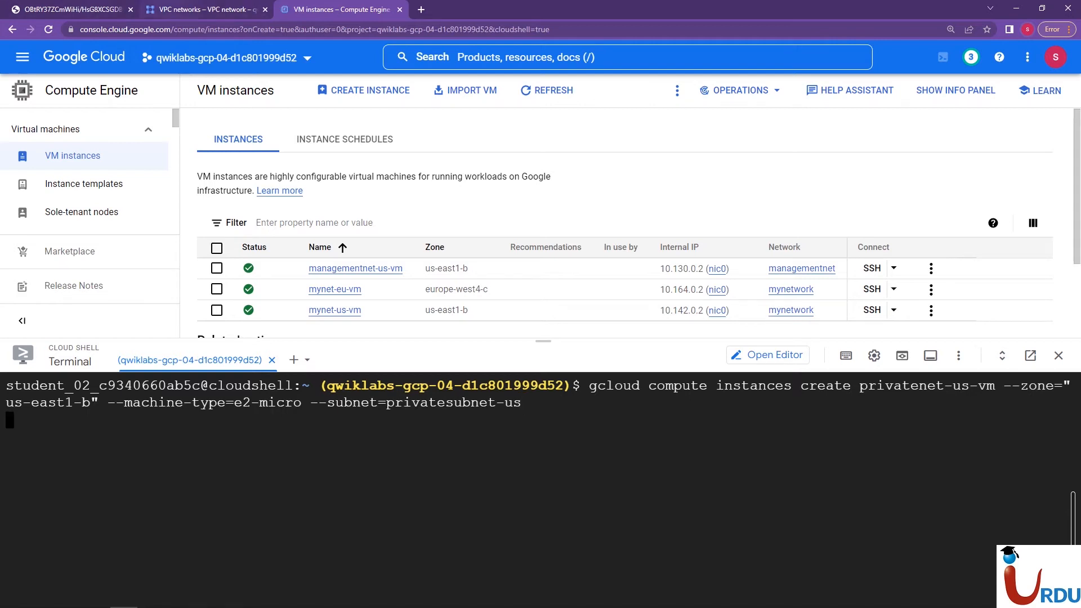
Return to the VPC networks list and expand privatenet to examine the regions of its subnets
click(203, 9)
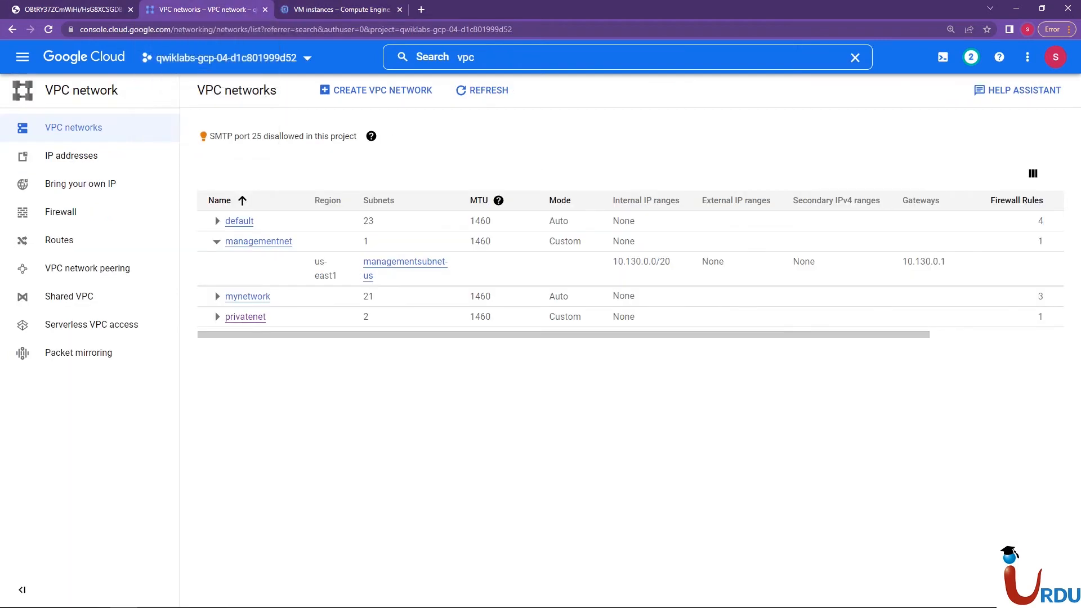
click(216, 316)
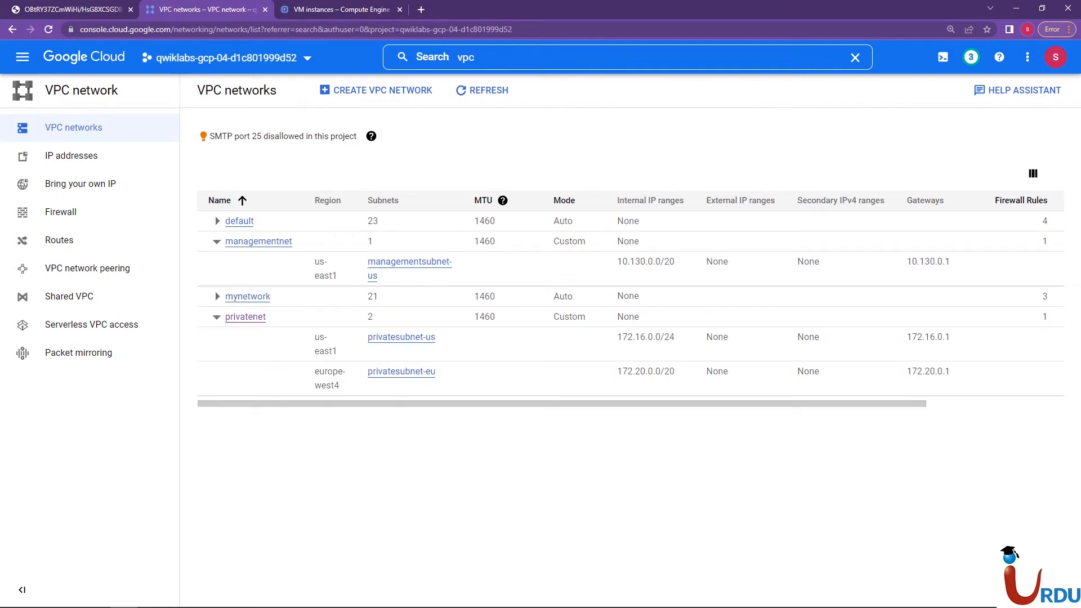
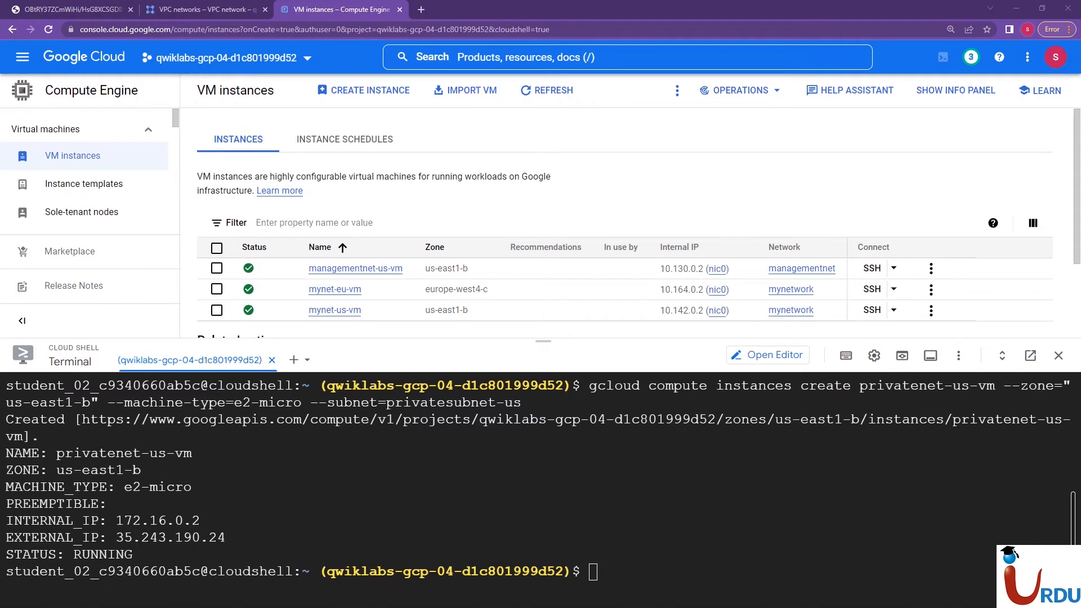
Clear the Cloud Shell terminal and run gcloud compute instances list --sort-by=ZONE
text(clear)
key(Return)
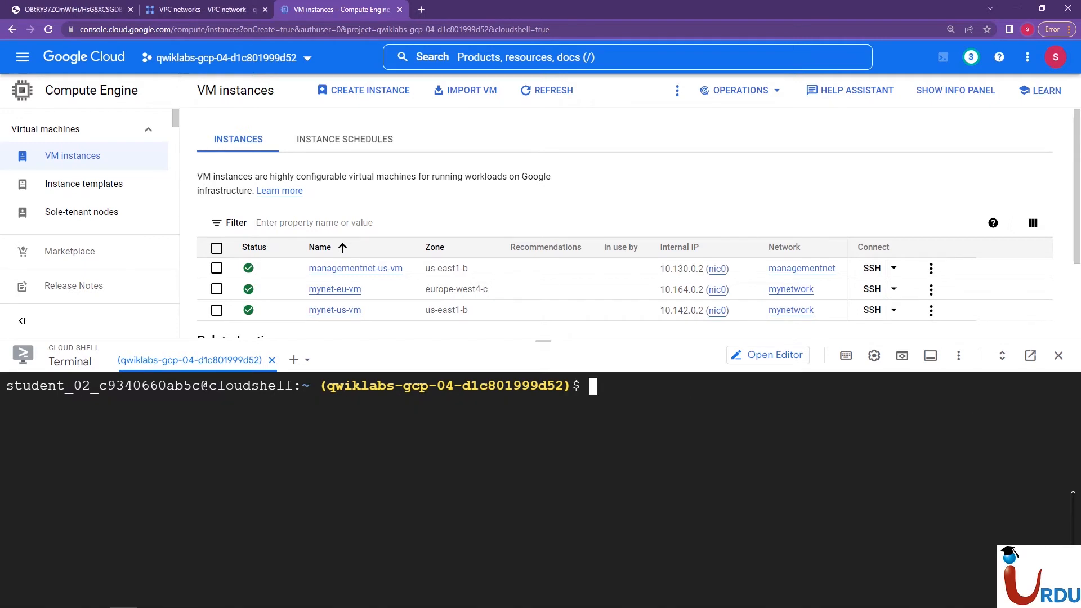
right_click(601, 386)
click(647, 426)
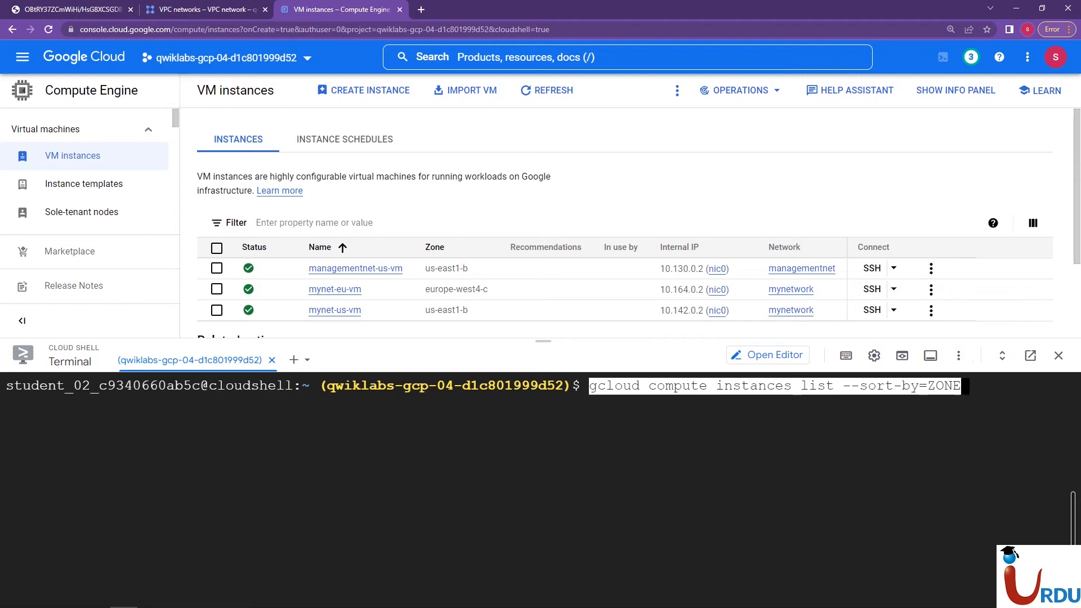
key(Left)
key(Right)
key(Return)
Enlarge the terminal pane and examine the zones and IP addresses of all listed instances
drag(543, 341, 543, 168)
scroll(541, 398, up, 7)
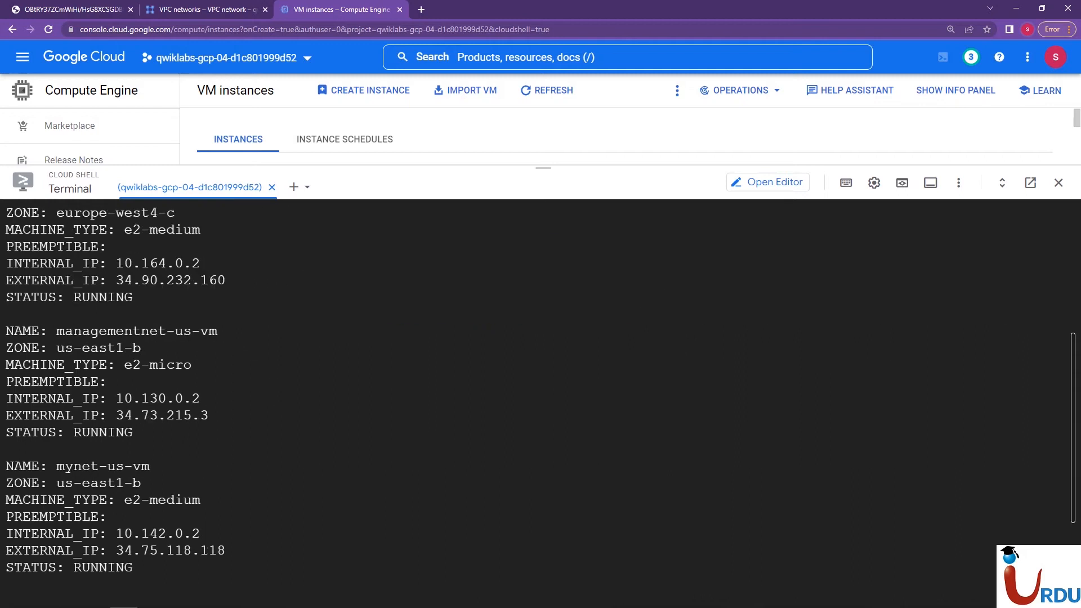
scroll(540, 395, down, 3)
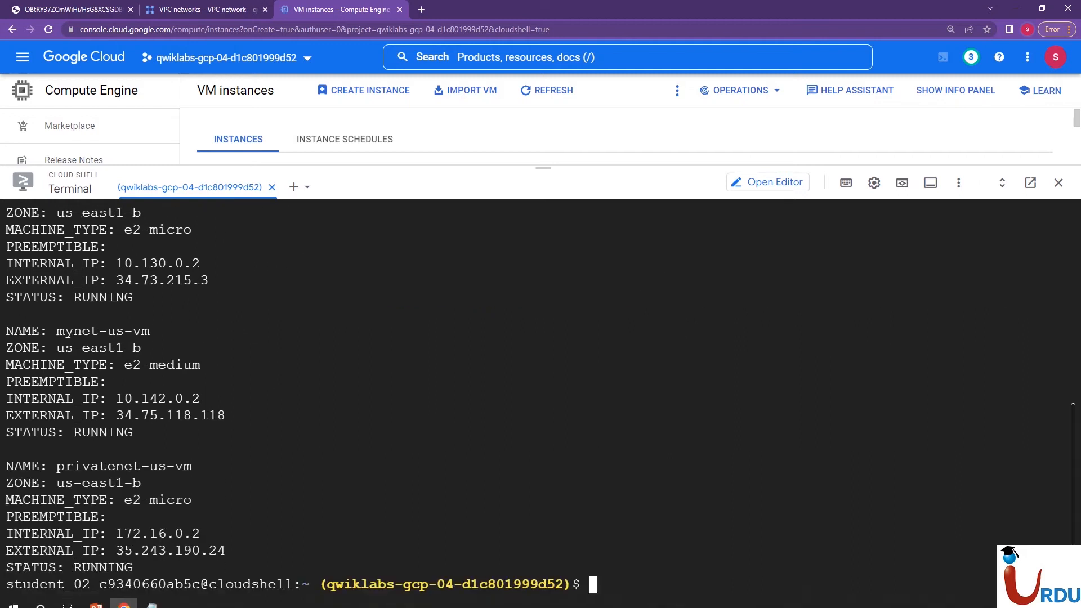
drag(1064, 466, 1073, 361)
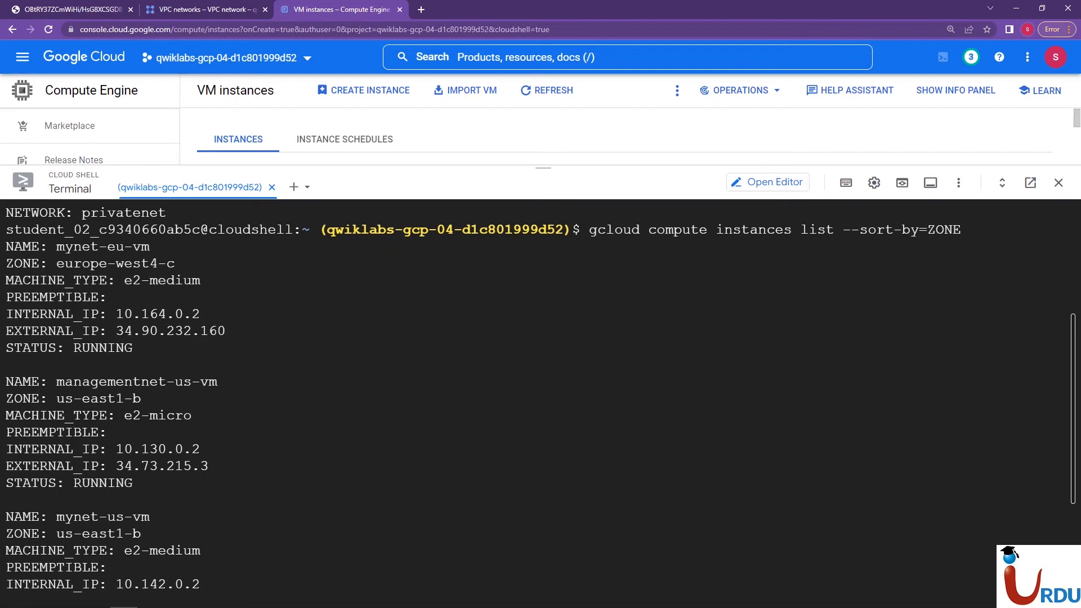
scroll(541, 400, down, 3)
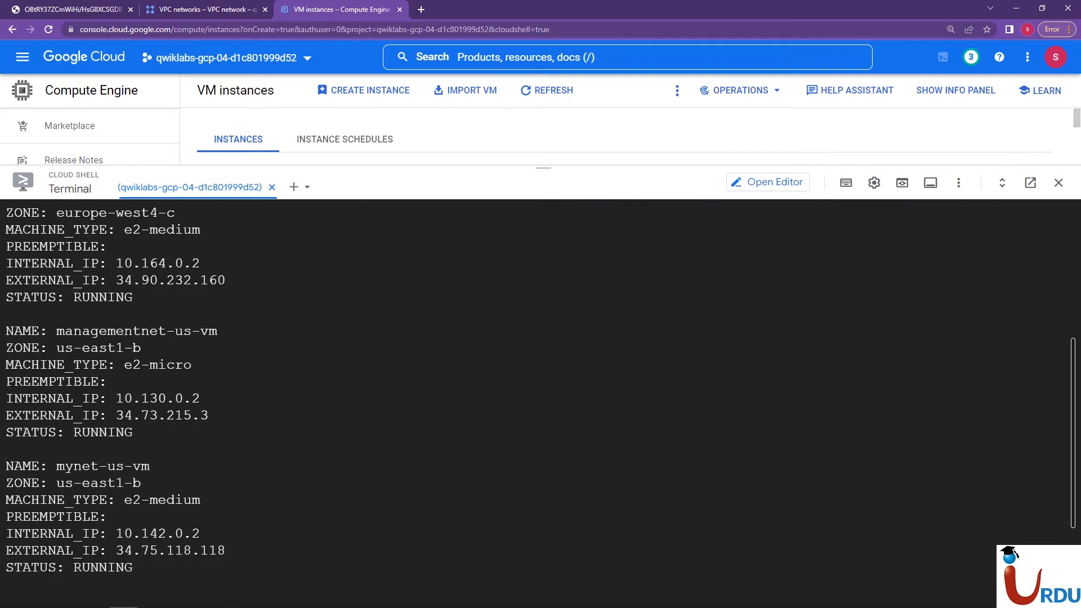
scroll(540, 400, down, 2)
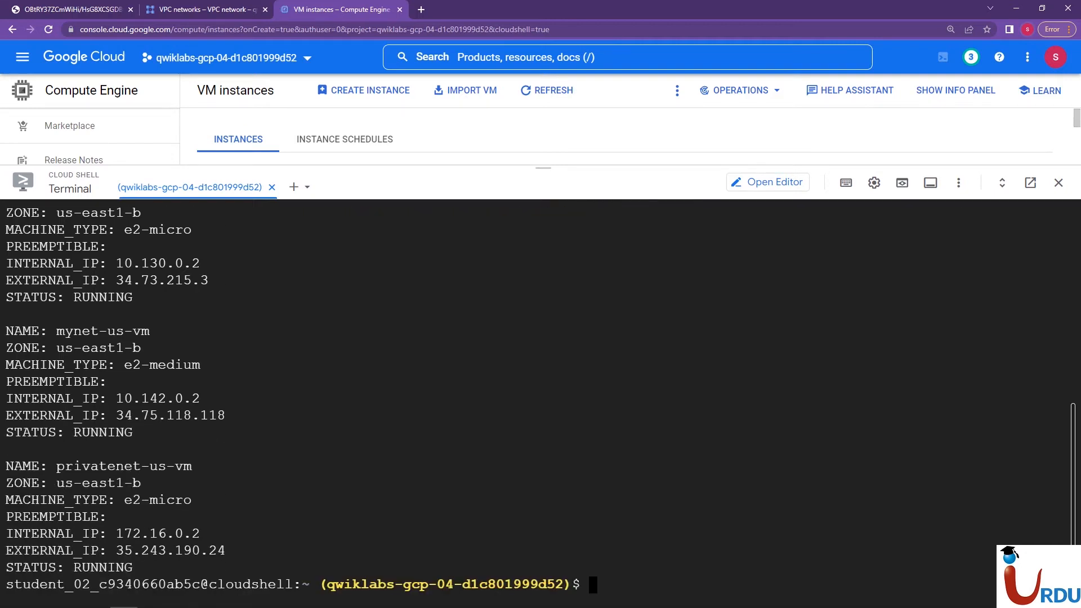
Refresh the VM instances list and shrink the Cloud Shell pane to a minimal strip
drag(544, 168, 544, 465)
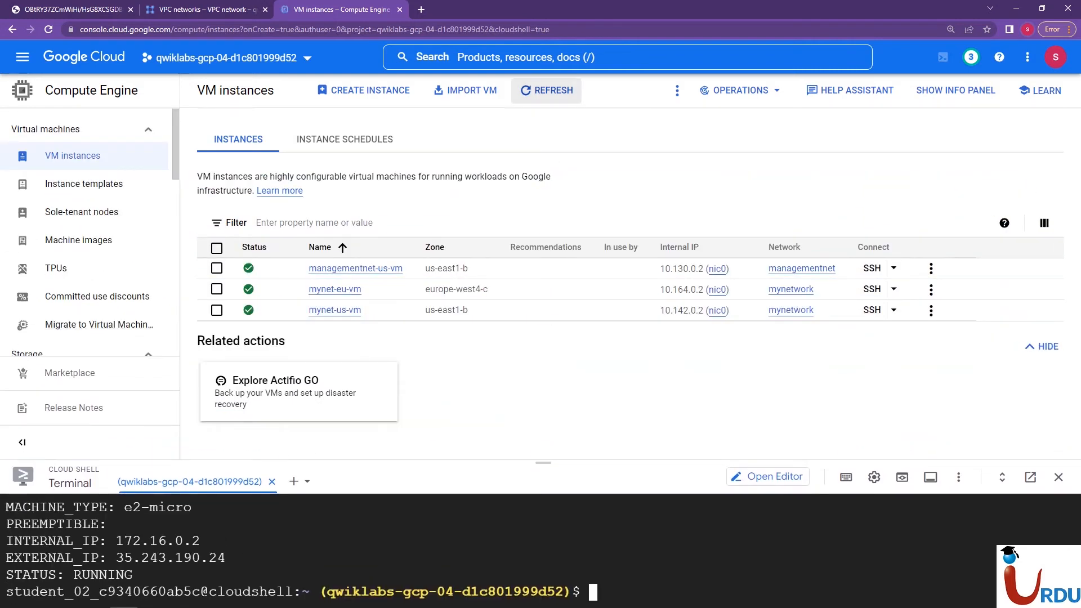
click(546, 90)
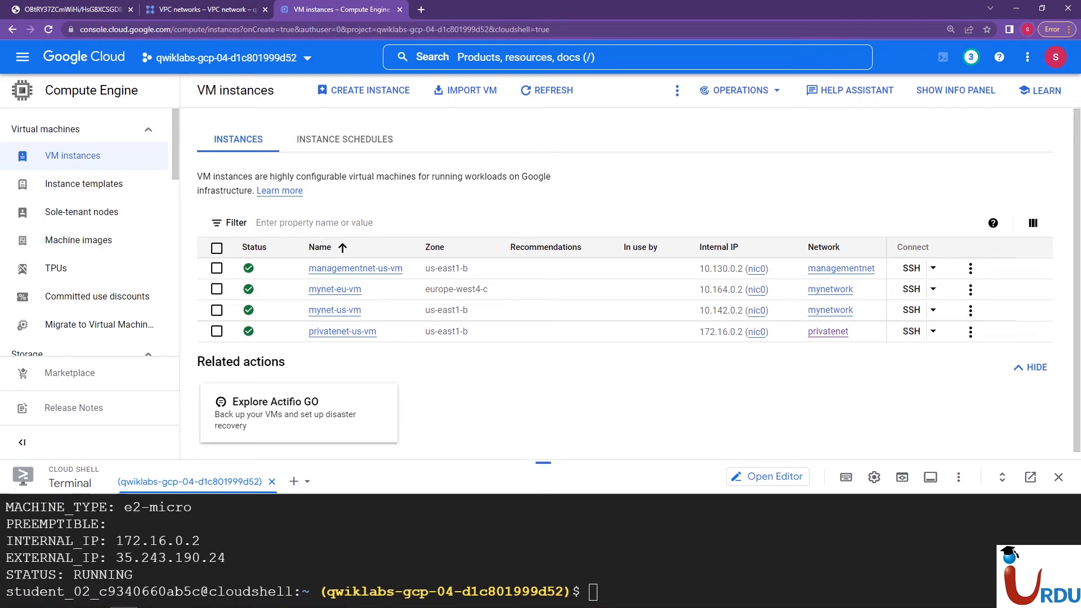
drag(543, 463, 543, 576)
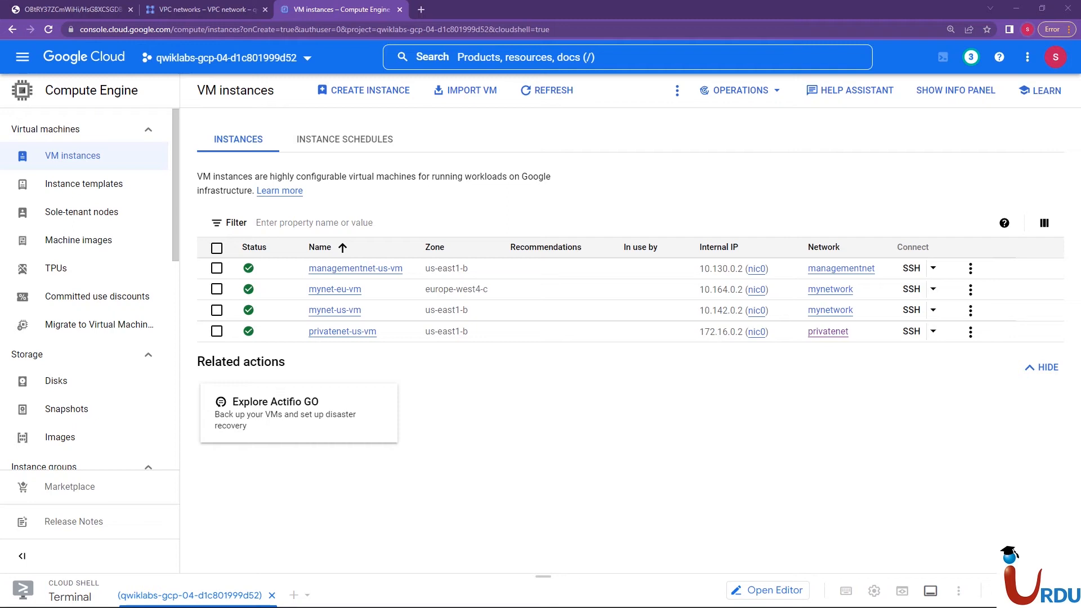
Switch to PowerPoint and review the Hands-On Lab slide's item about exploring connectivity for VM instances across VPC networks
mouse_move(151, 598)
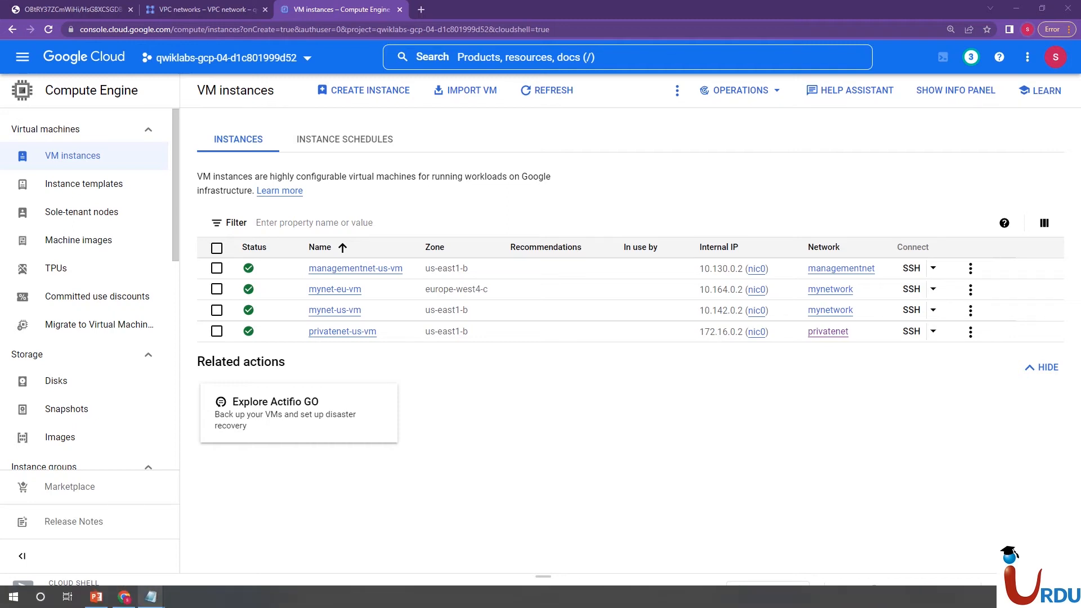
click(96, 597)
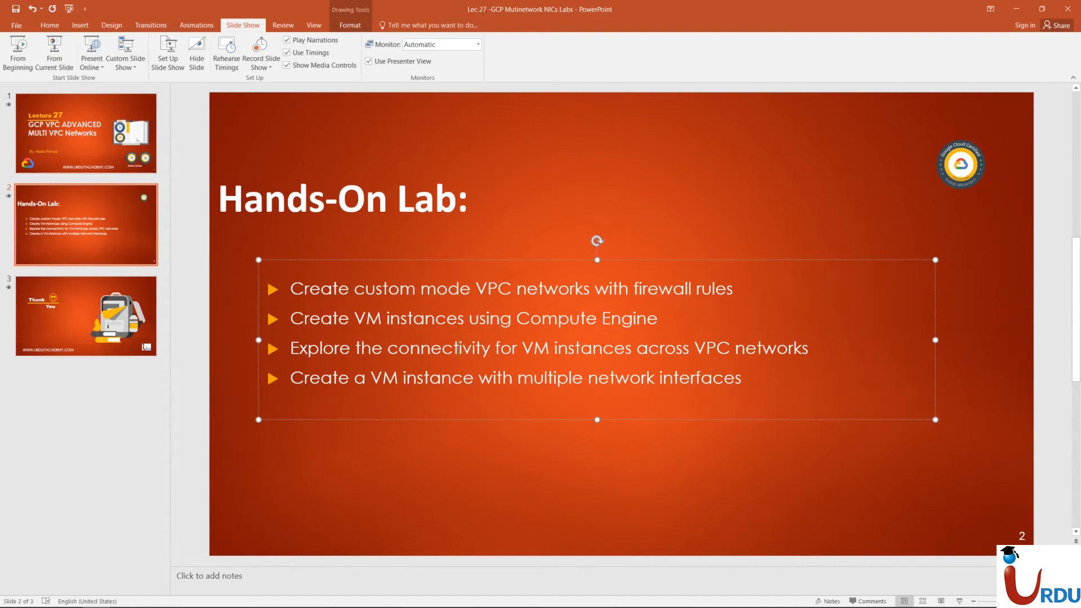
drag(387, 348, 636, 348)
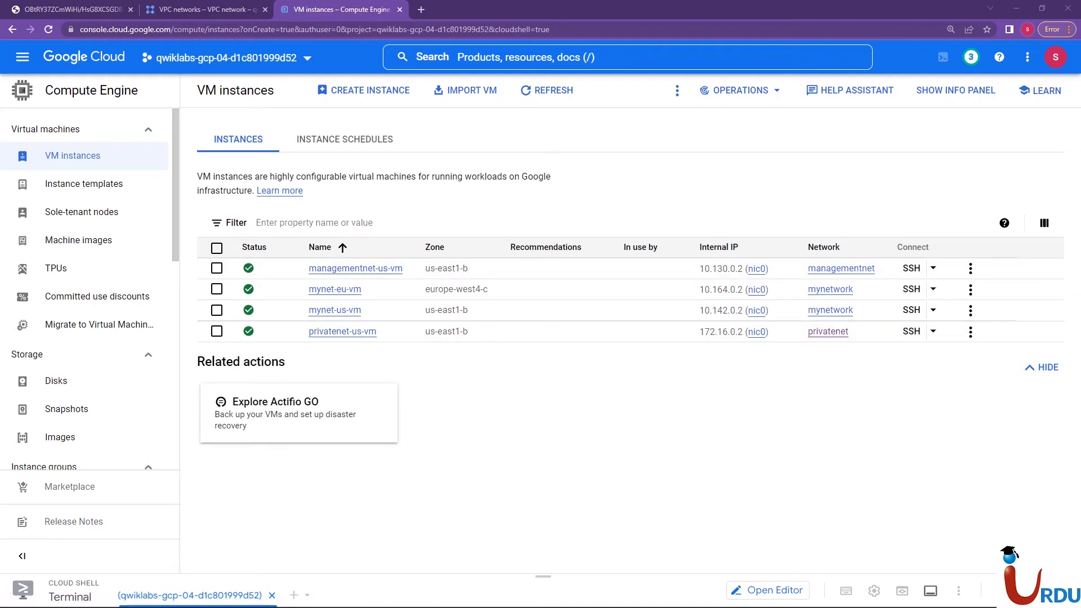
Back in the browser, open the Google Cloud console home in a new tab and go to the Compute Engine VM instances list
right_click(105, 61)
click(135, 70)
key(ctrl+Tab)
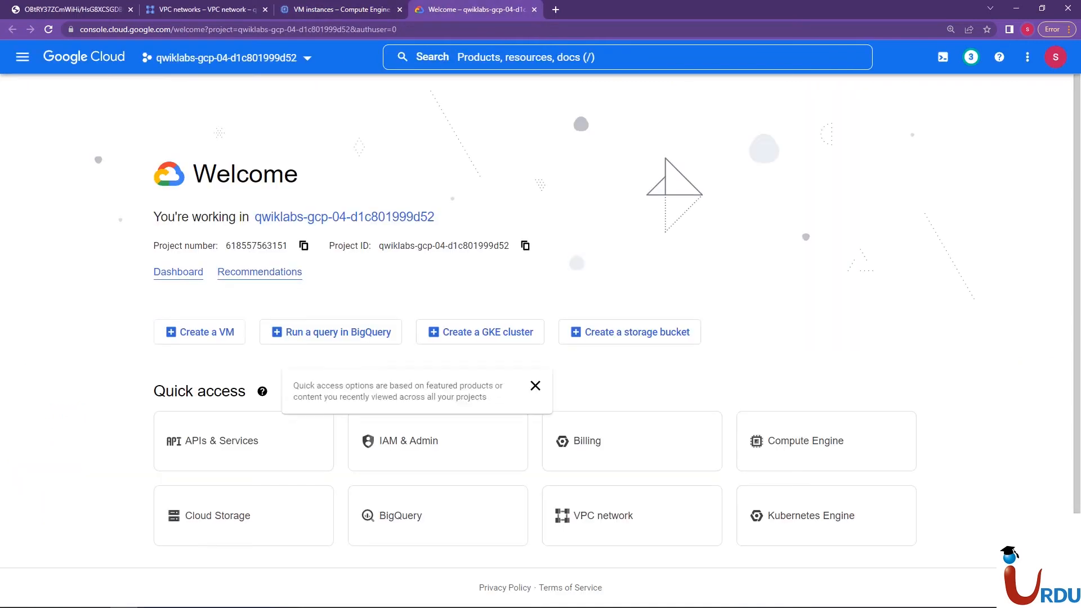
click(826, 441)
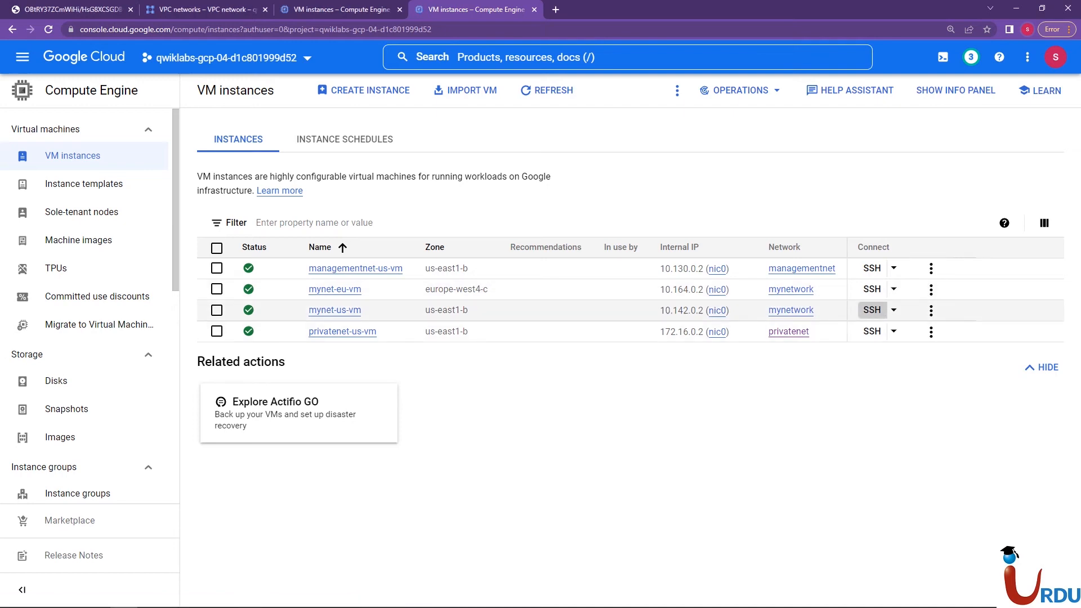
Open an SSH session to mynet-us-vm, place its window below the instances list, and run ping -c 3 10.164.0.2
click(872, 309)
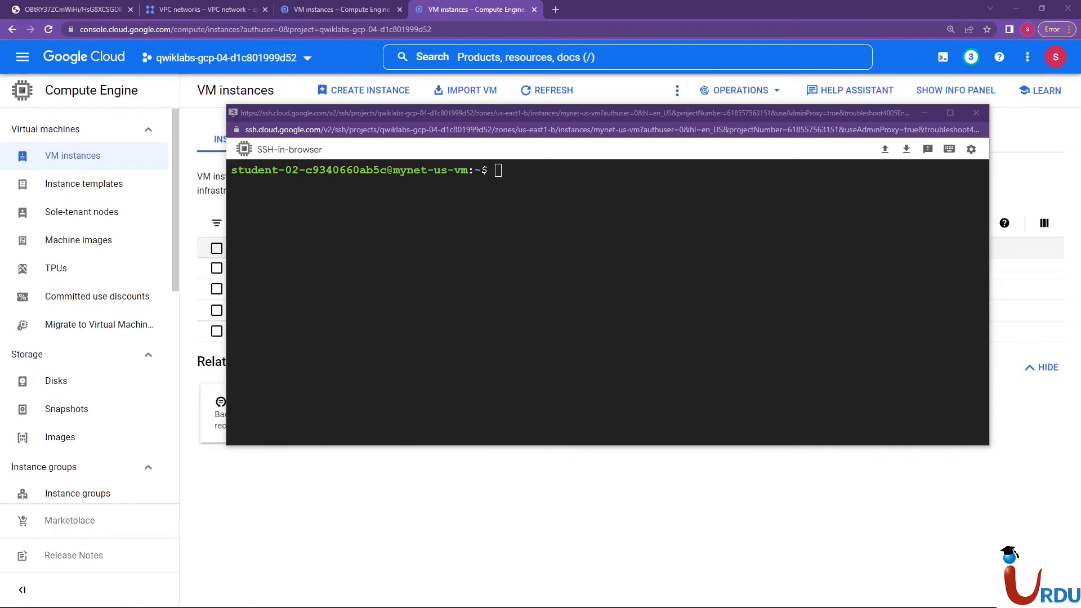
drag(608, 105, 522, 384)
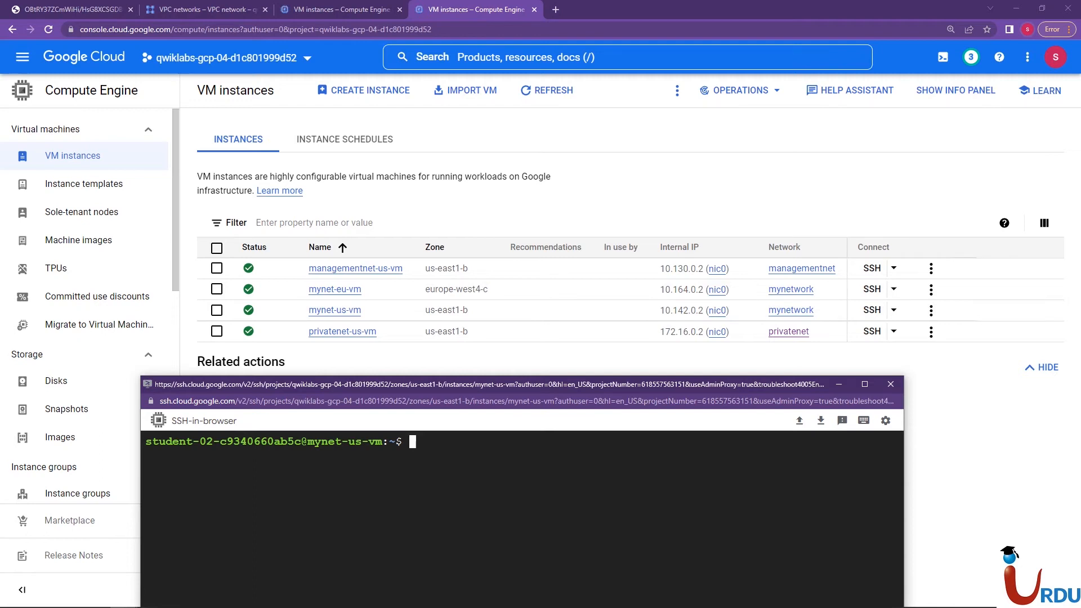
text(ping -c 3)
text(10.16)
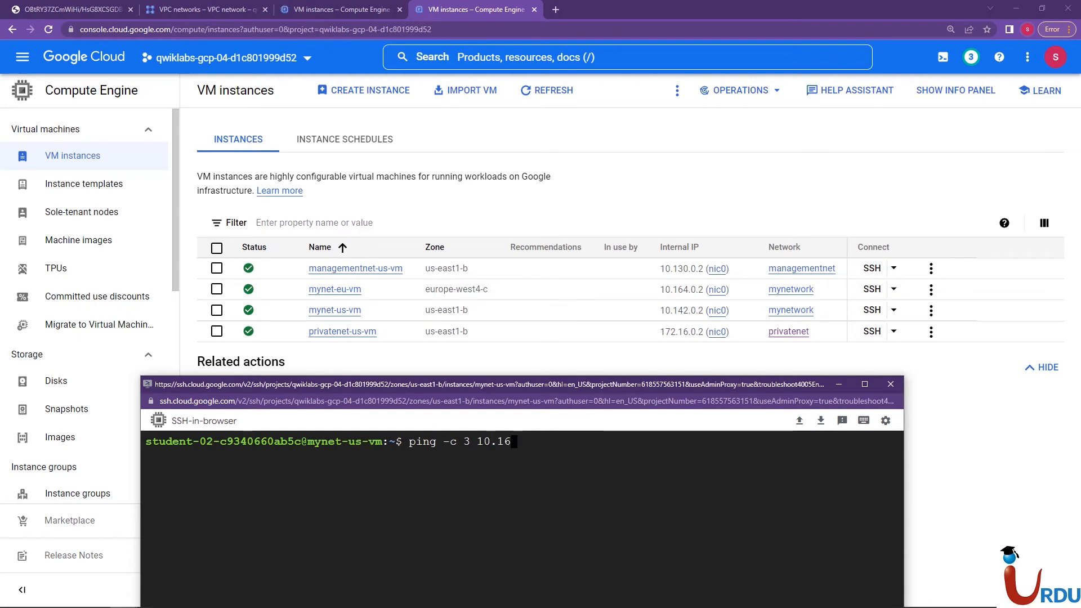
text(4.0.2)
key(Return)
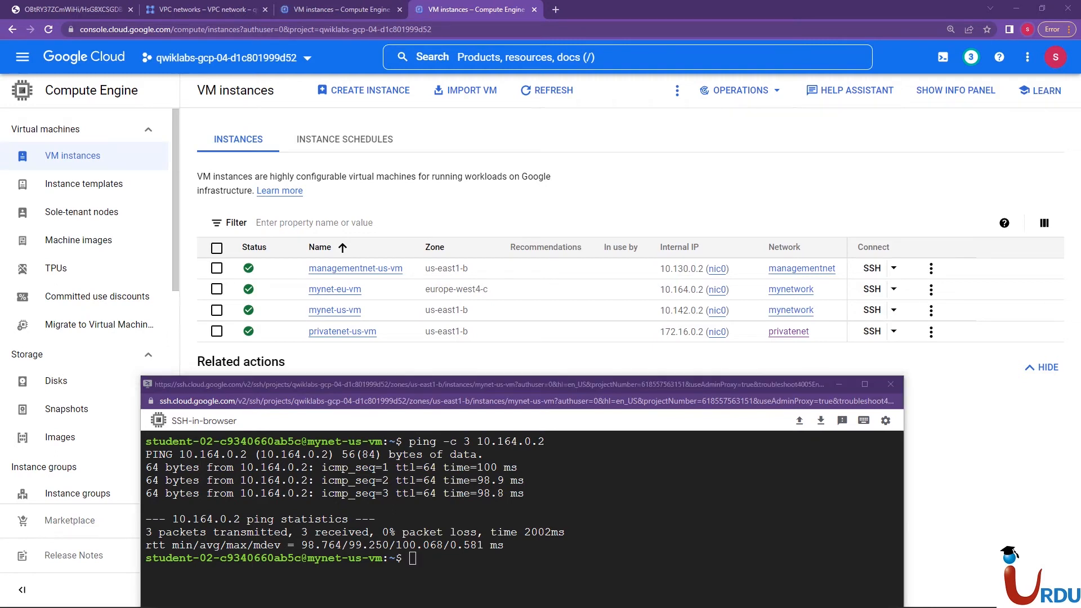
Clear the SSH terminal and recall the ping command, reducing it to ping -c 3 without an address
click(413, 558)
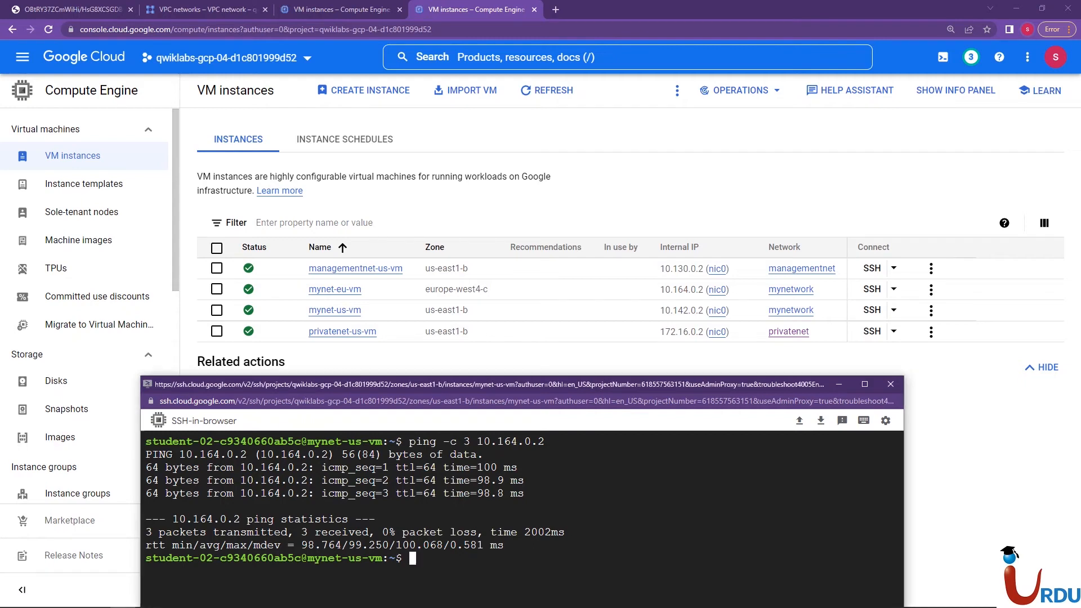
text(clear)
key(Return)
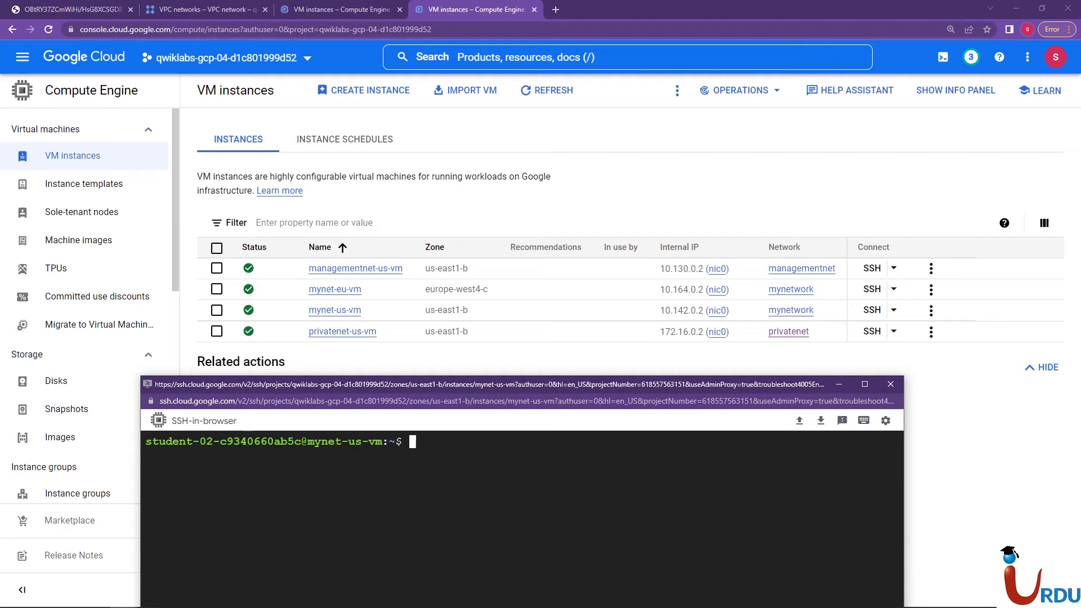
text(ping -c 3 10.164.0.2)
key(BackSpace)
key(BackSpace)
key(BackSpace)
key(BackSpace)
key(BackSpace)
key(BackSpace)
key(BackSpace)
key(BackSpace)
key(BackSpace)
key(BackSpace)
Add the External IP column to the VM instances list
click(1044, 223)
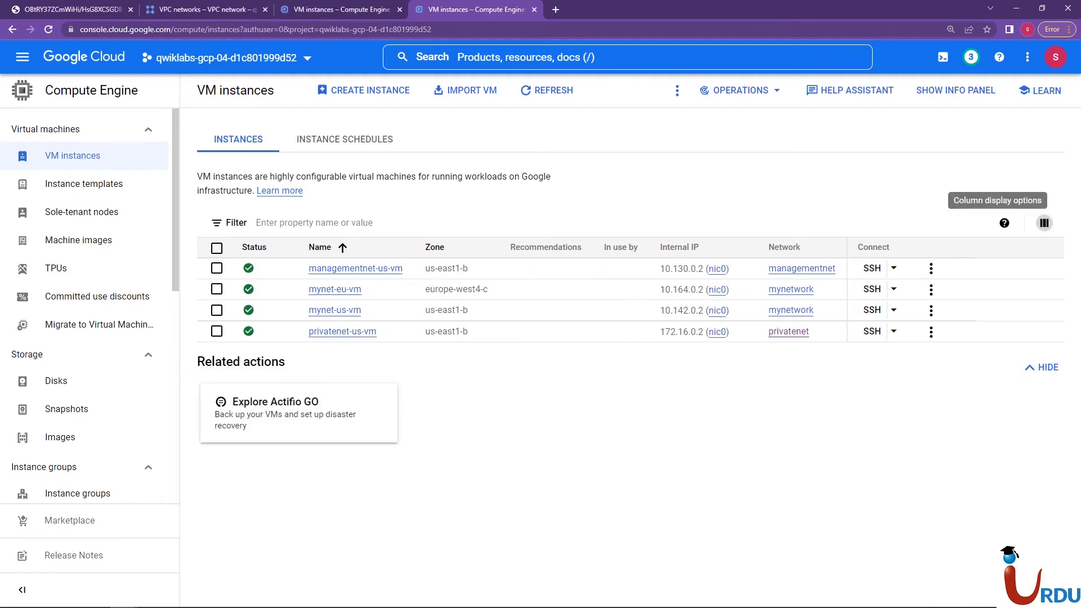
click(1044, 223)
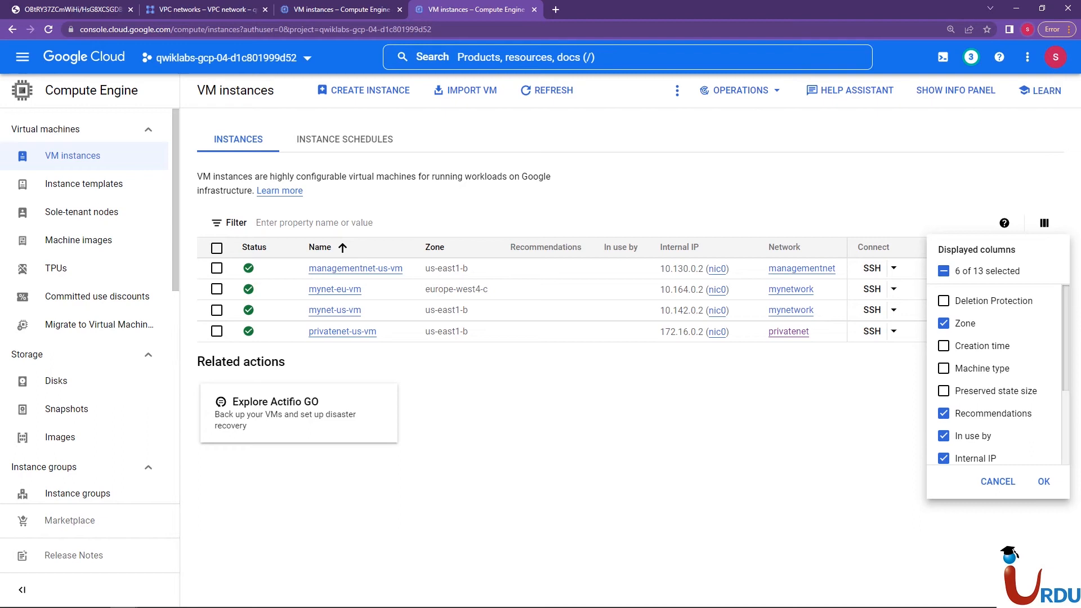
scroll(991, 365, down, 1)
click(944, 424)
click(1044, 481)
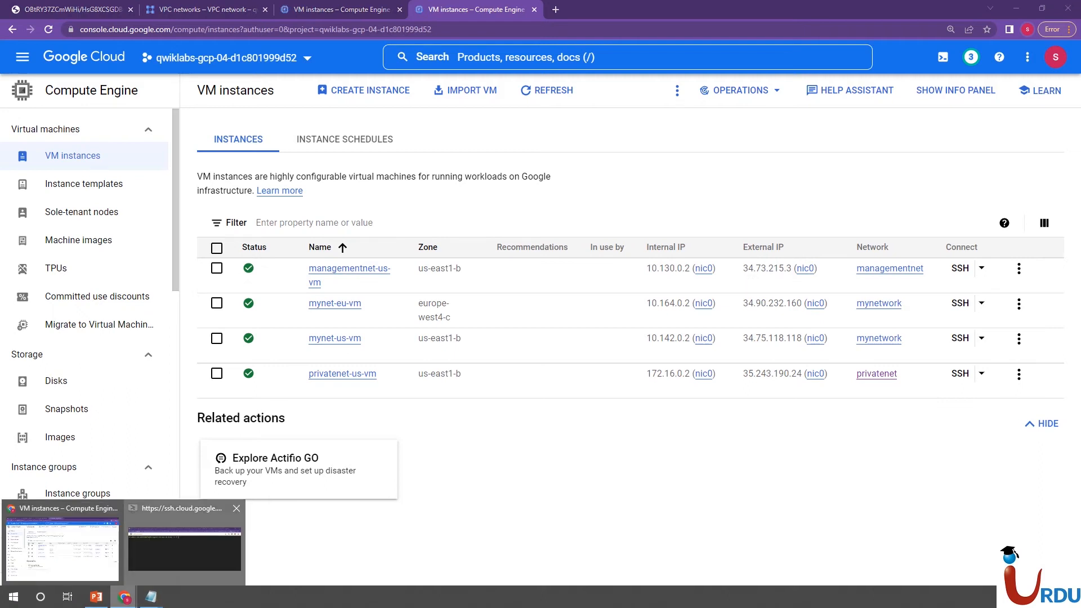
Complete the waiting ping command with managementnet-us-vm's external IP 34.73.215.3 and run it from mynet-us-vm
click(186, 544)
right_click(484, 488)
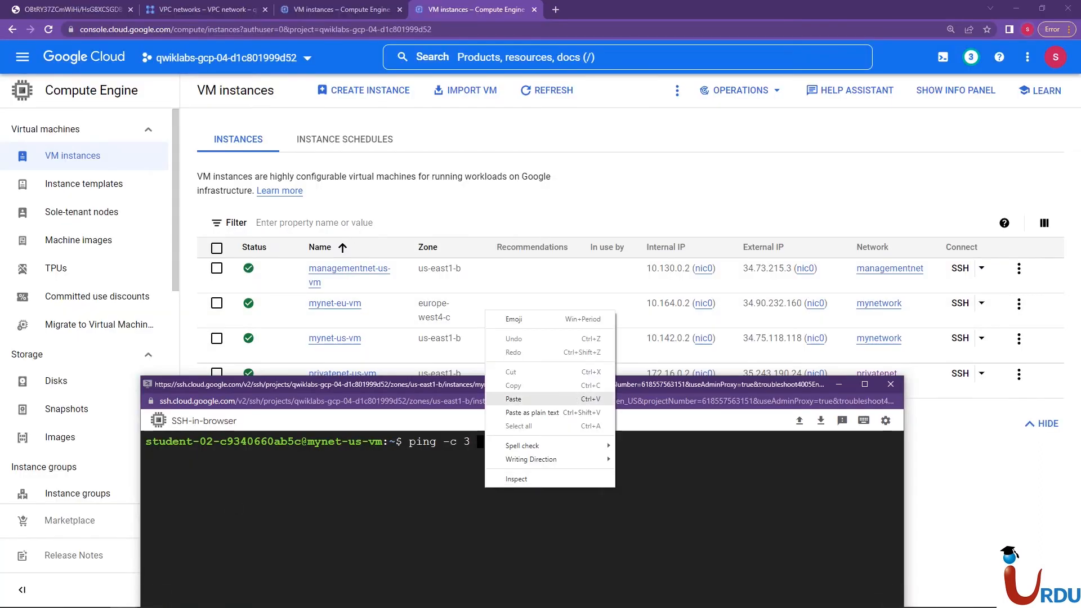
click(507, 399)
key(Return)
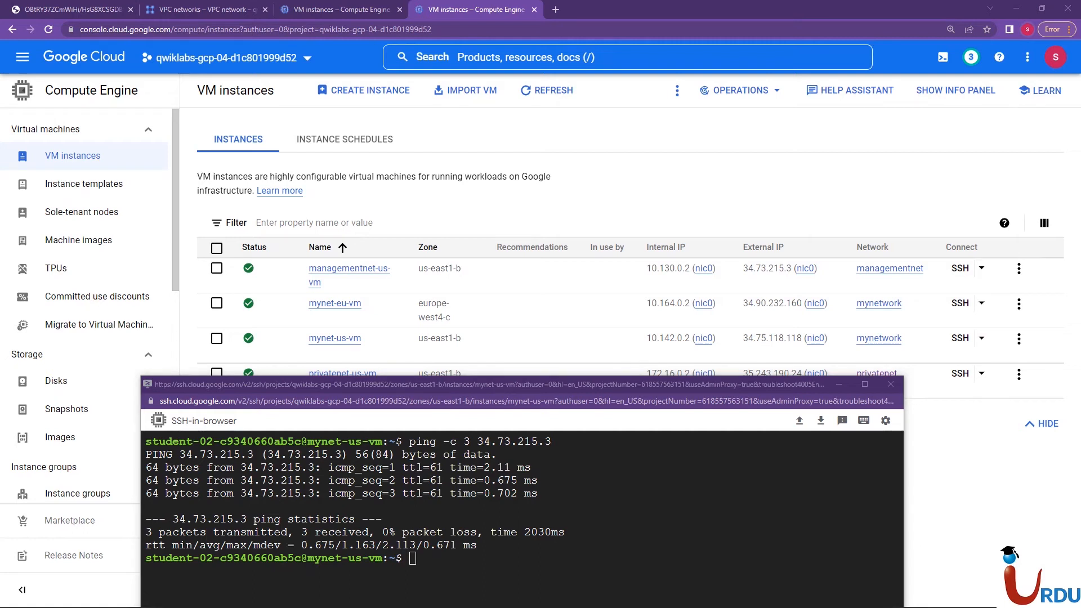
Move the SSH window off the privatenet-us-vm row and strip the address from the recalled ping -c 3 command
drag(506, 384, 489, 407)
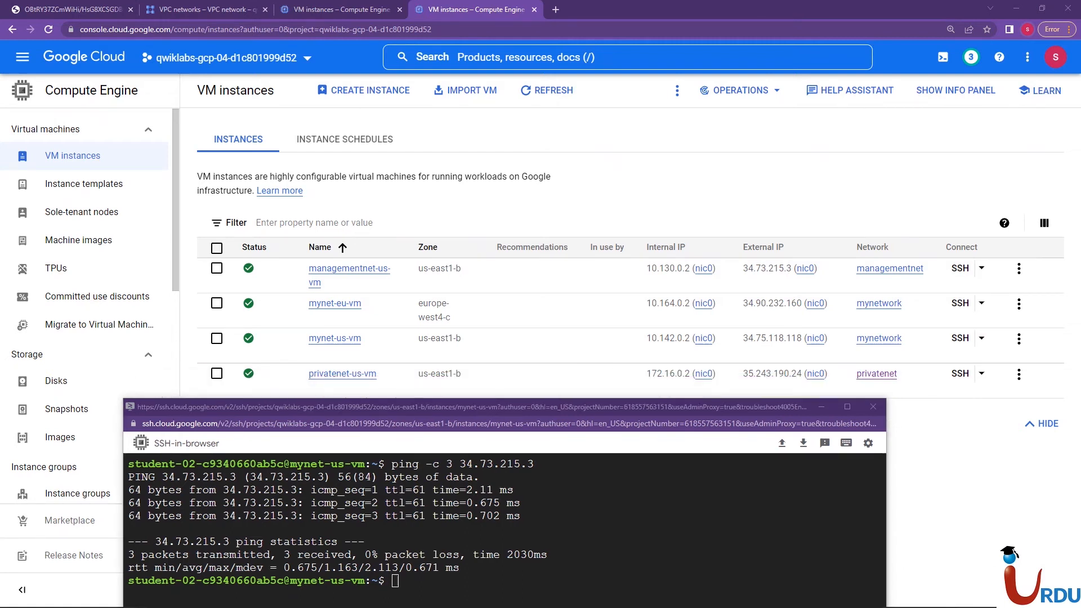
key(Up)
key(BackSpace)
key(BackSpace)
key(BackSpace)
key(BackSpace)
key(BackSpace)
key(BackSpace)
key(BackSpace)
key(BackSpace)
key(BackSpace)
key(BackSpace)
key(BackSpace)
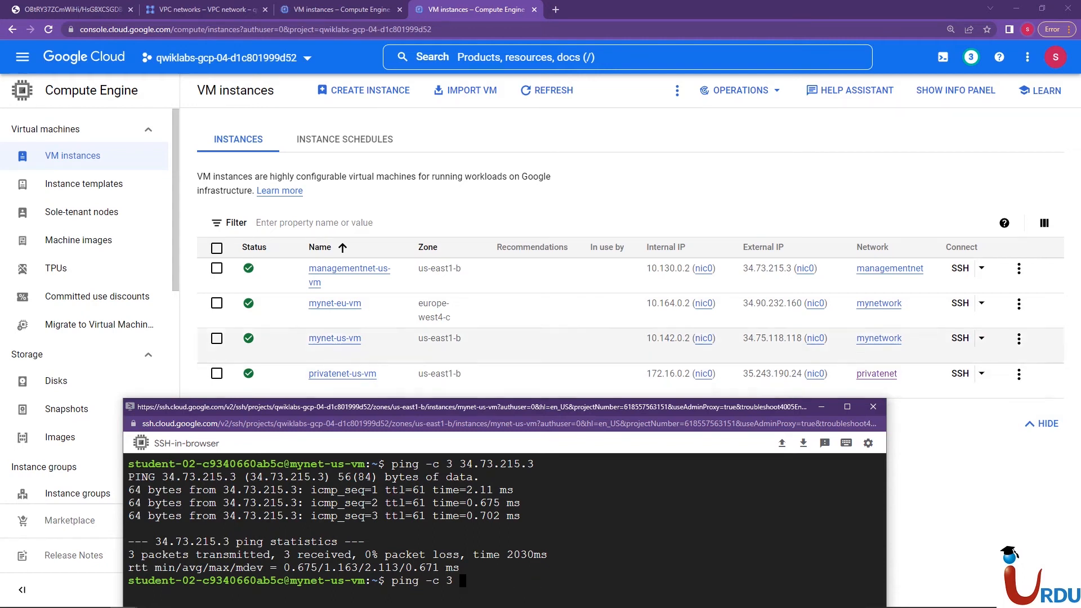
Ping privatenet-us-vm's external IP 35.243.190.24 with three packets and clear the terminal output
click(751, 388)
click(751, 388)
mouse_move(124, 597)
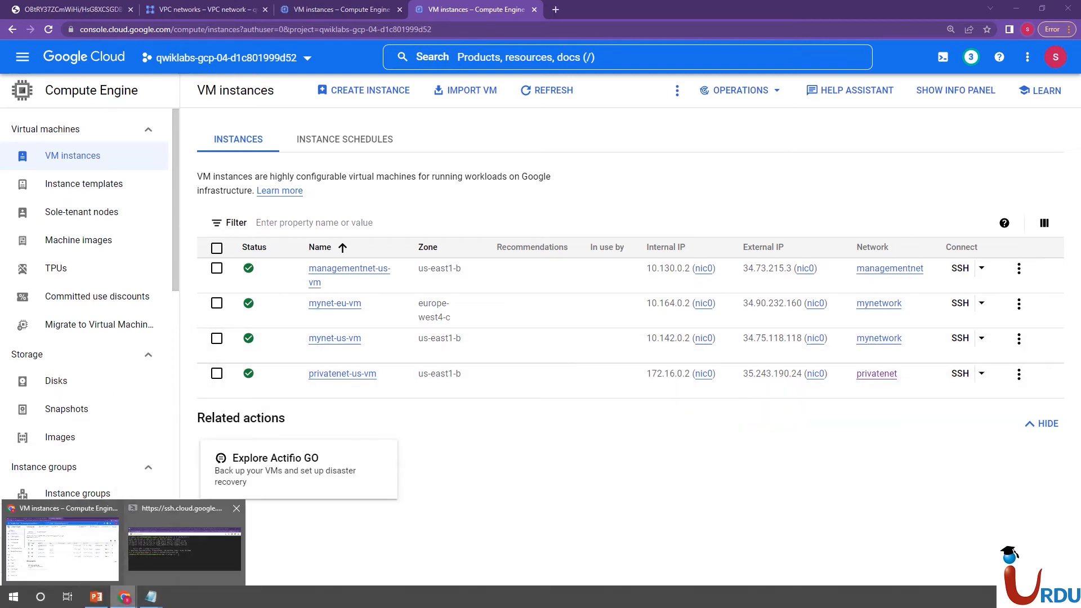
click(184, 549)
right_click(519, 499)
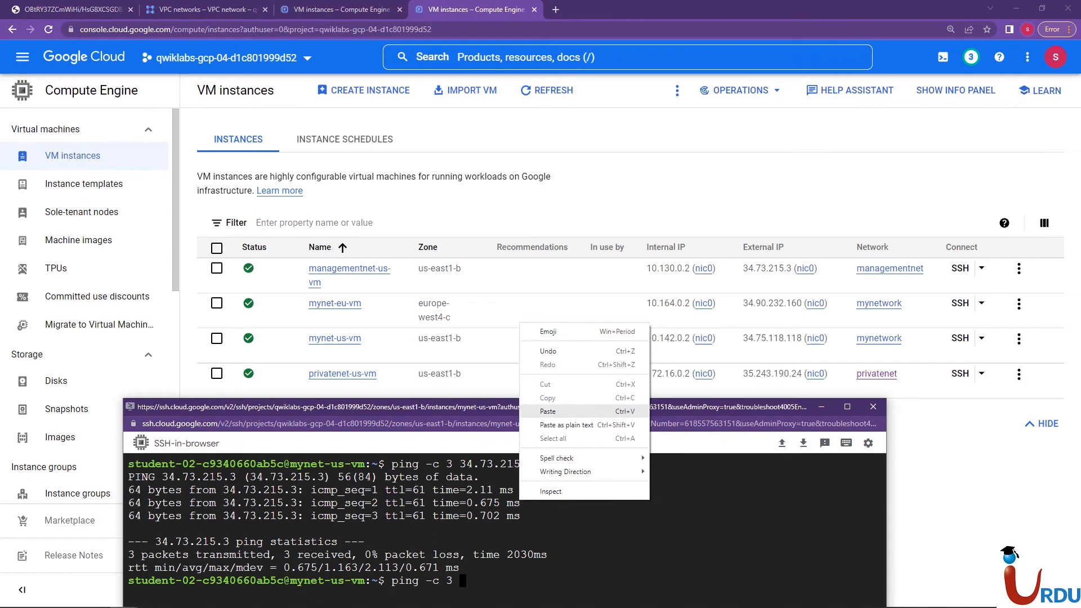
click(548, 411)
key(Return)
drag(541, 406, 560, 364)
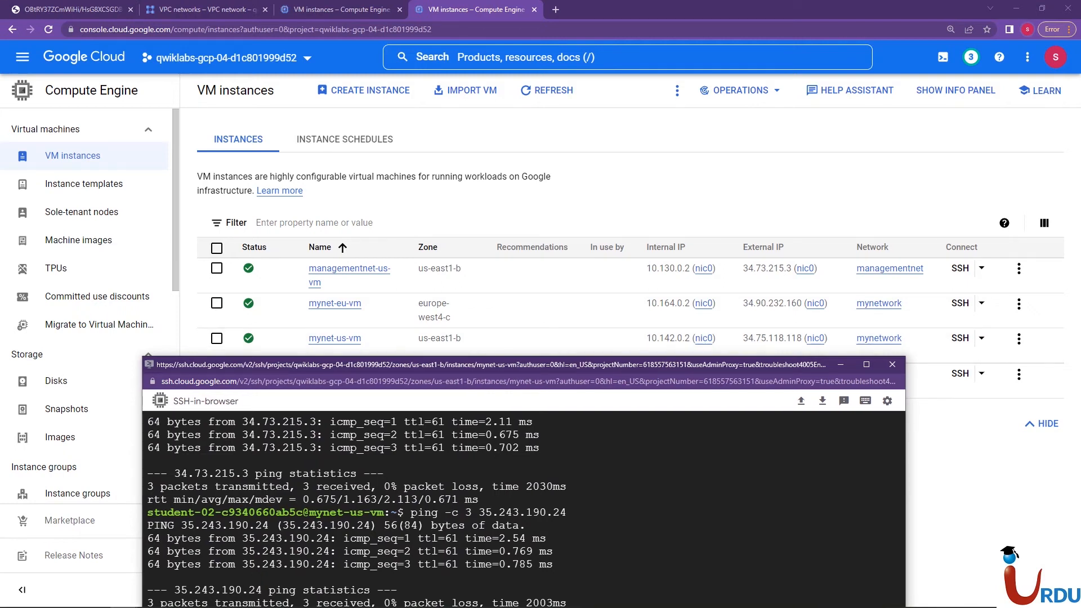
key(ctrl+l)
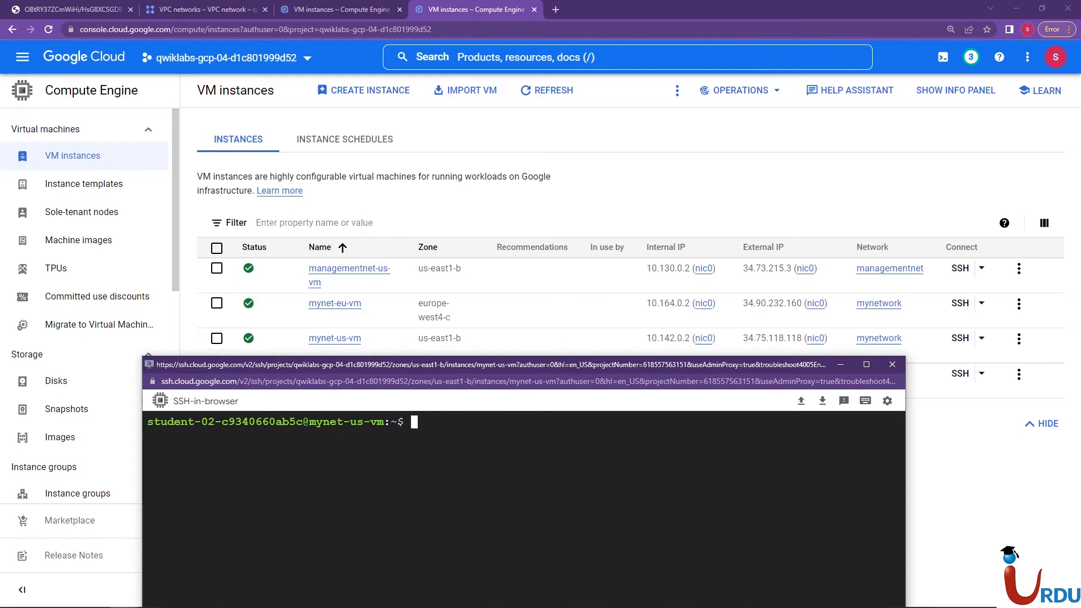
Move the SSH window below the instance list and recall the ping -c 3 command, removing its address
drag(484, 364, 517, 396)
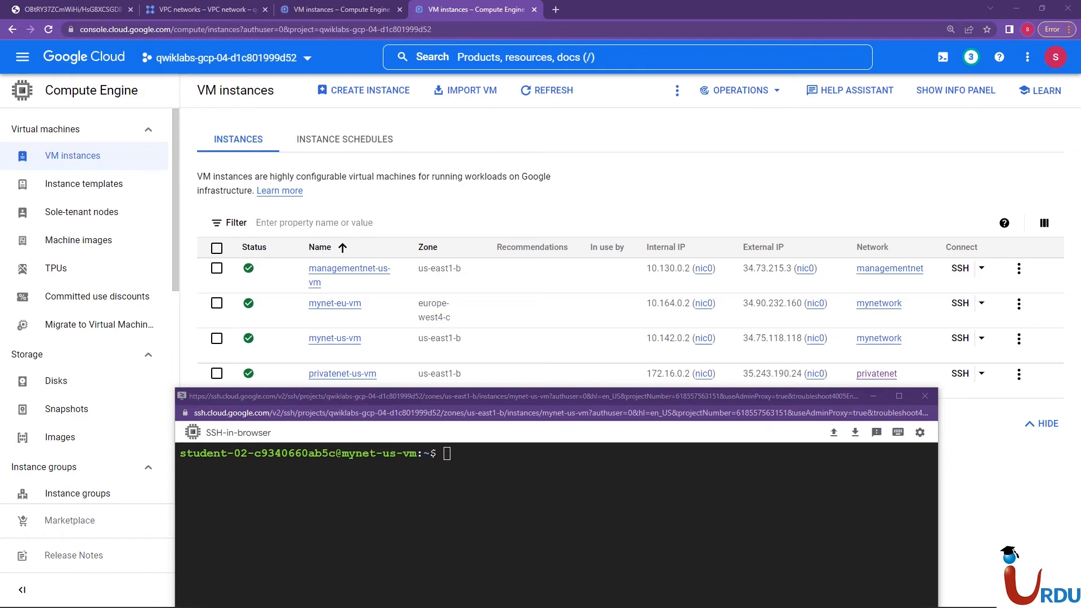
click(447, 454)
key(Up)
key(Up)
key(BackSpace)
key(BackSpace)
key(BackSpace)
key(BackSpace)
key(BackSpace)
key(BackSpace)
key(BackSpace)
key(BackSpace)
key(BackSpace)
key(BackSpace)
key(BackSpace)
key(BackSpace)
key(BackSpace)
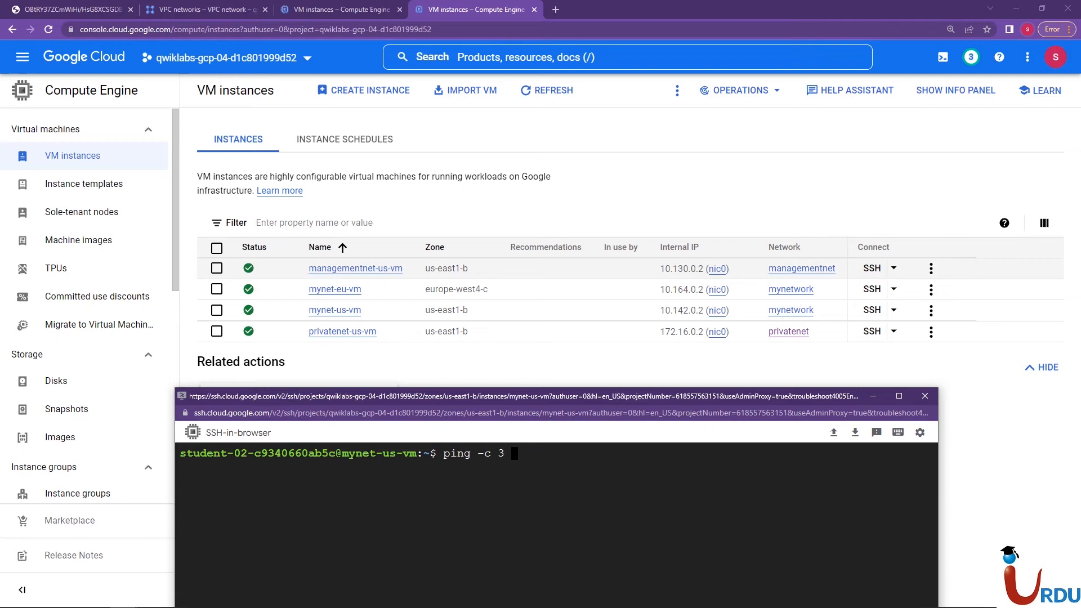
Ping managementnet-us-vm's internal IP 10.130.0.2 with three packets from mynet-us-vm, then interrupt the command
click(738, 269)
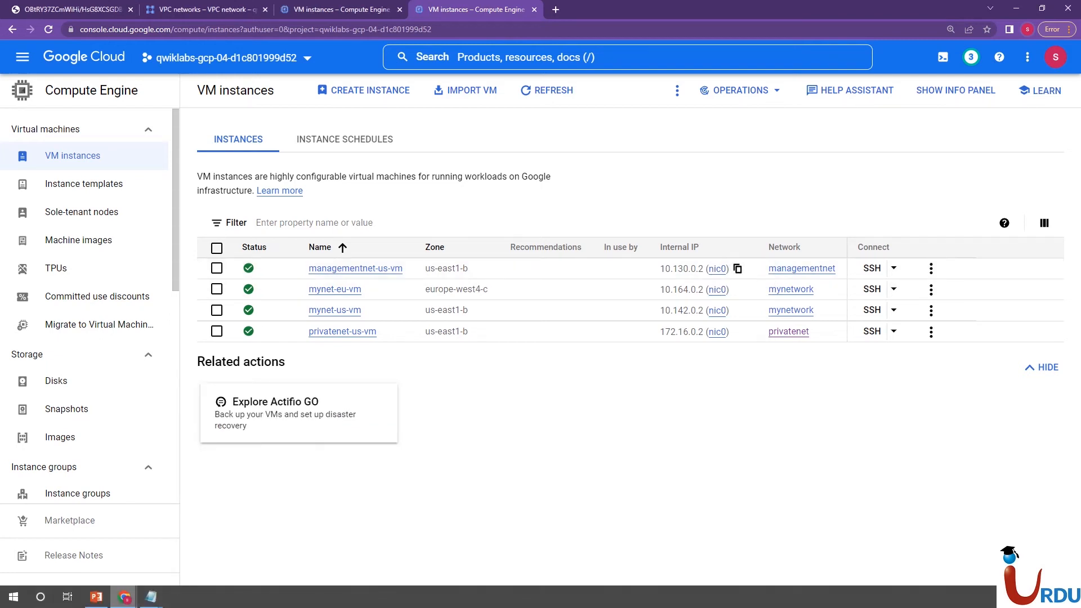
mouse_move(125, 601)
click(183, 541)
right_click(476, 483)
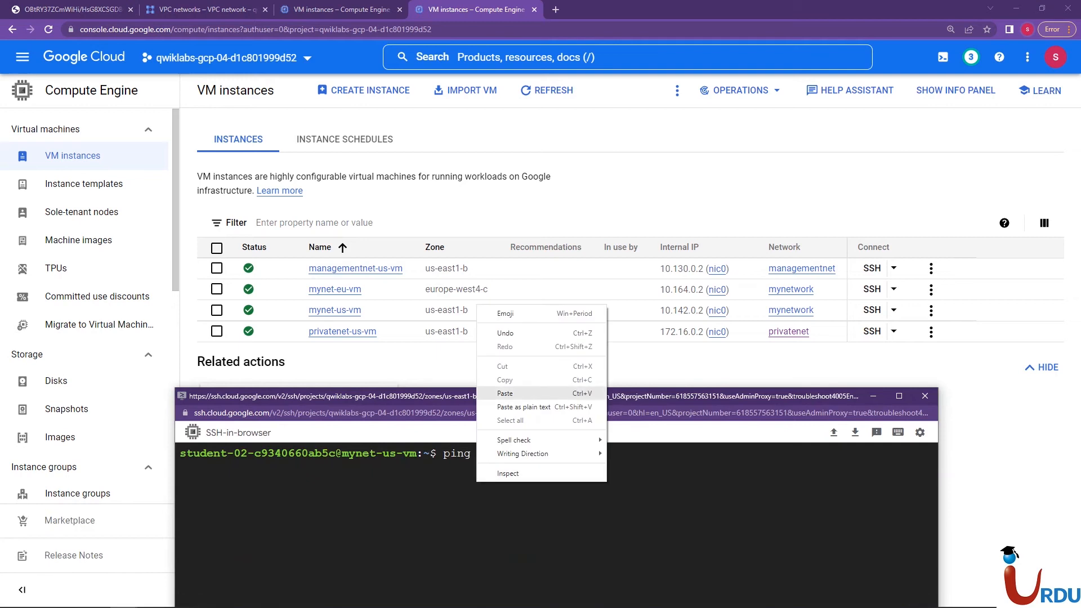
click(541, 392)
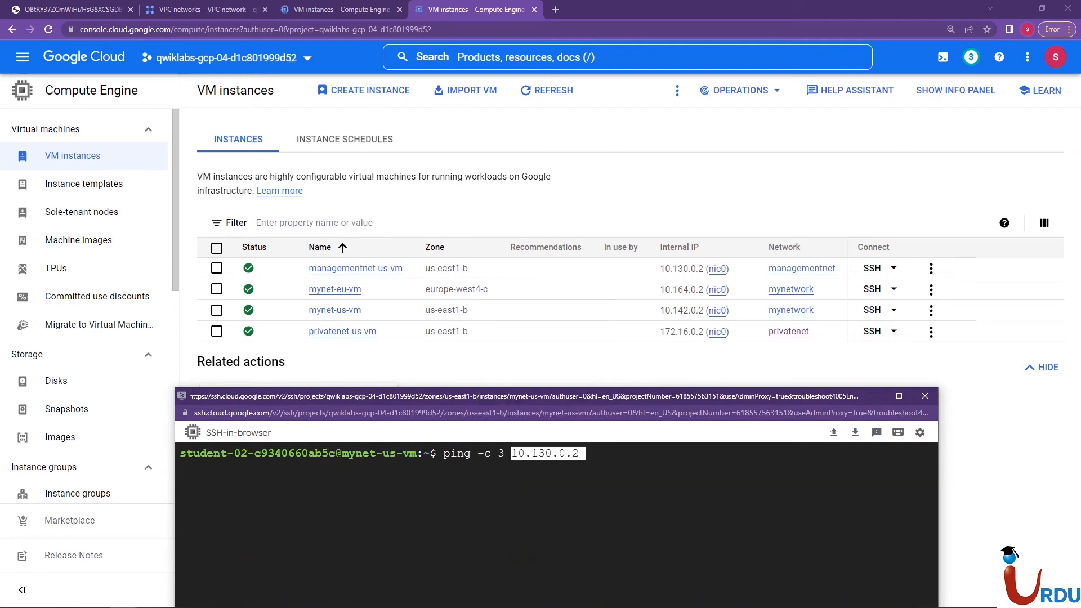
key(Return)
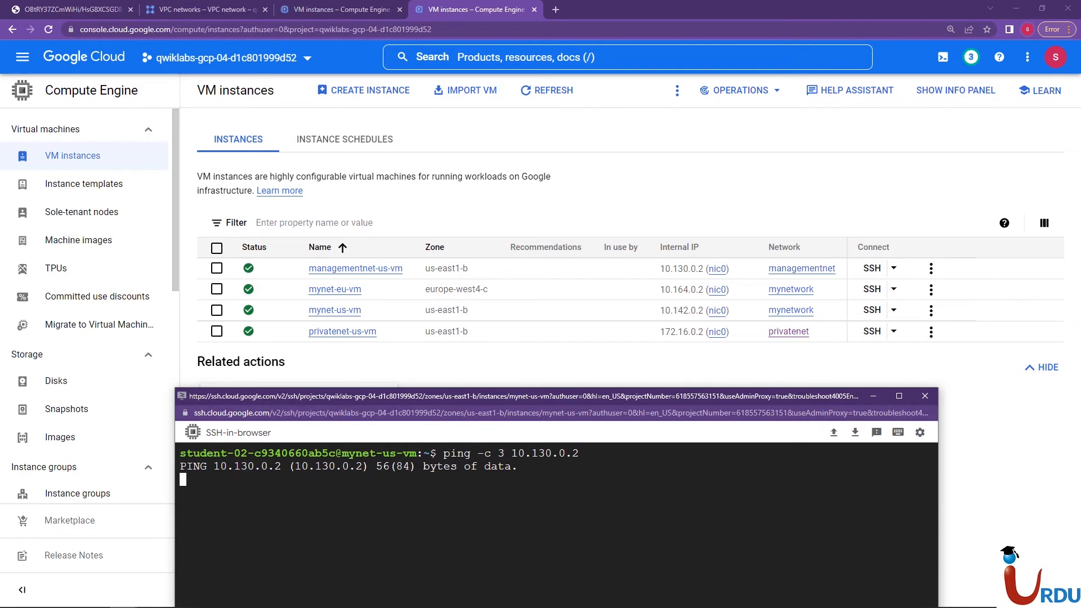
drag(541, 396, 548, 379)
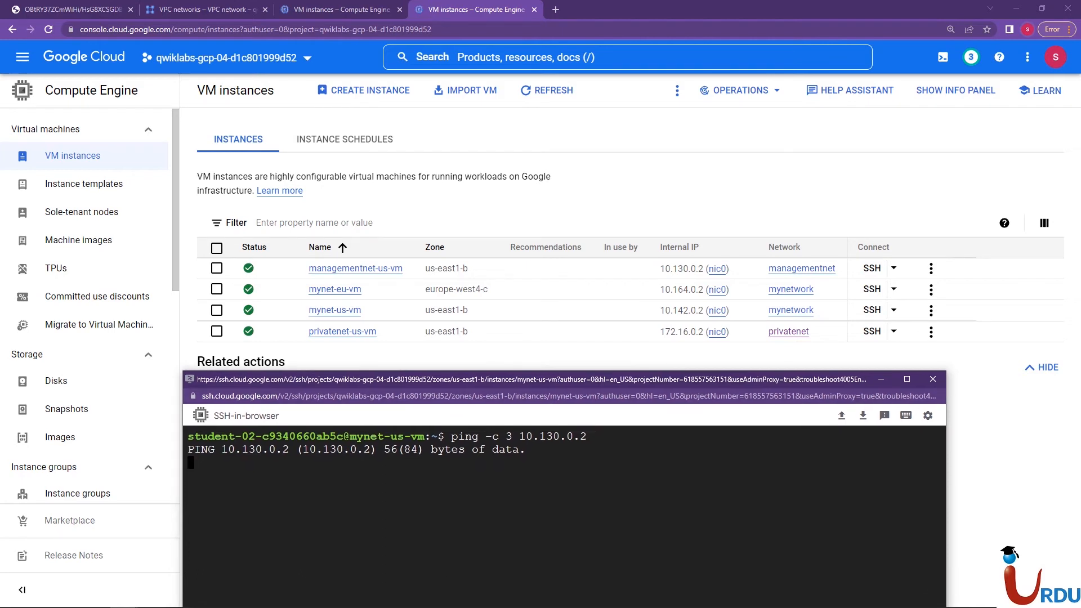
key(ctrl+c)
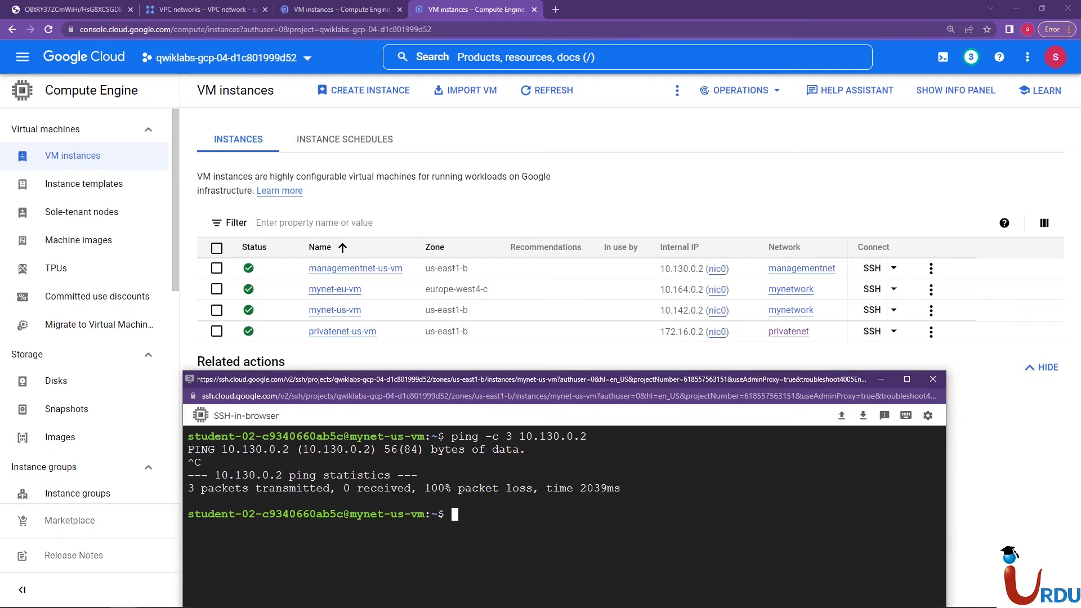
Ping privatenet-us-vm's internal IP 172.16.0.2 with three packets by replacing the address in the recalled ping command
key(Up)
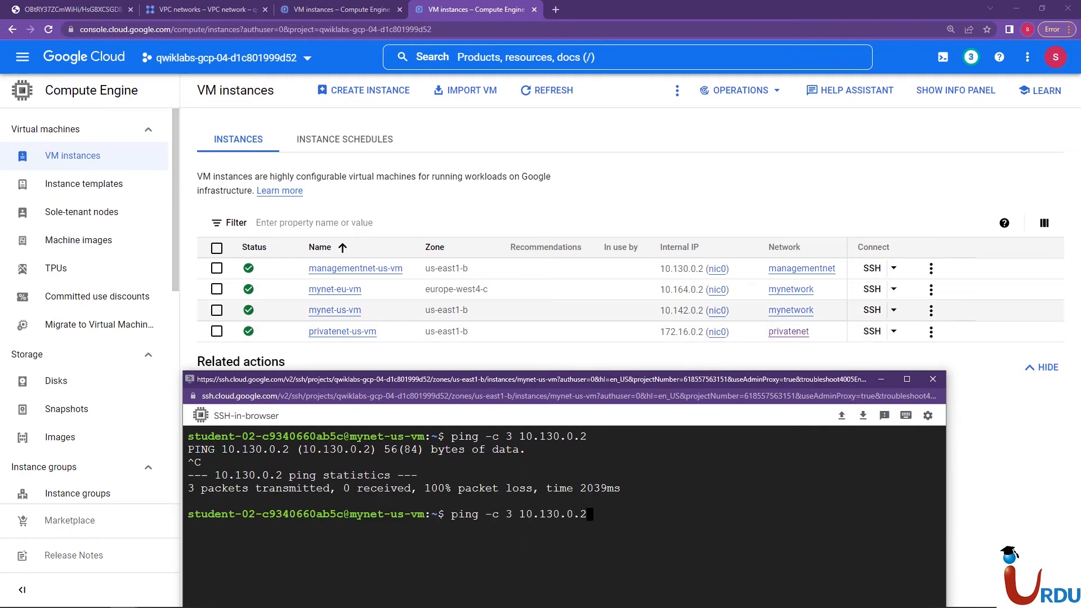
key(BackSpace)
key(BackSpace)
key(BackSpace)
key(BackSpace)
key(BackSpace)
key(BackSpace)
key(BackSpace)
key(BackSpace)
key(BackSpace)
key(BackSpace)
key(BackSpace)
key(BackSpace)
key(BackSpace)
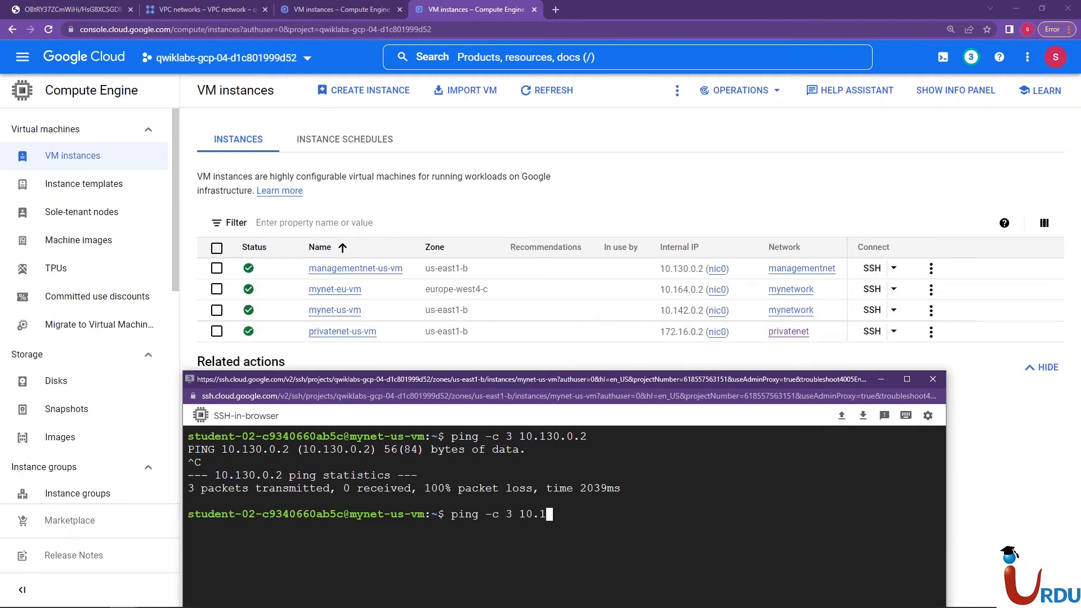
text(3 172)
key(Up)
key(Down)
key(Up)
key(Up)
key(BackSpace)
key(BackSpace)
key(BackSpace)
key(BackSpace)
key(BackSpace)
key(BackSpace)
key(BackSpace)
key(BackSpace)
key(BackSpace)
key(BackSpace)
key(BackSpace)
key(BackSpace)
text(172.16.0.2)
key(Return)
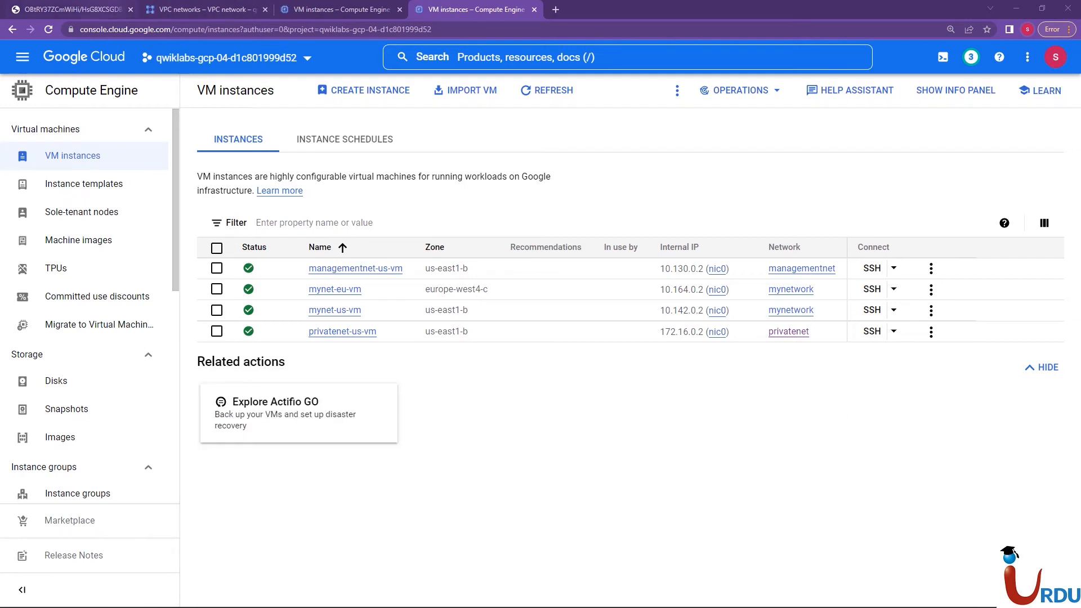
After viewing the network diagram, close the duplicate VM instances page and start creating a new VM instance
click(72, 10)
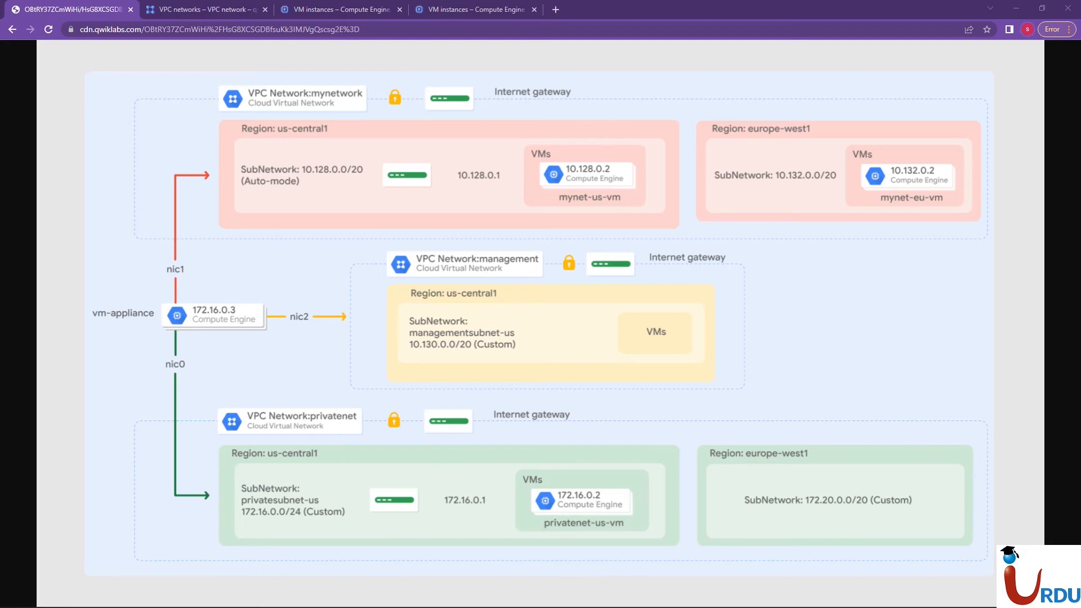
click(341, 9)
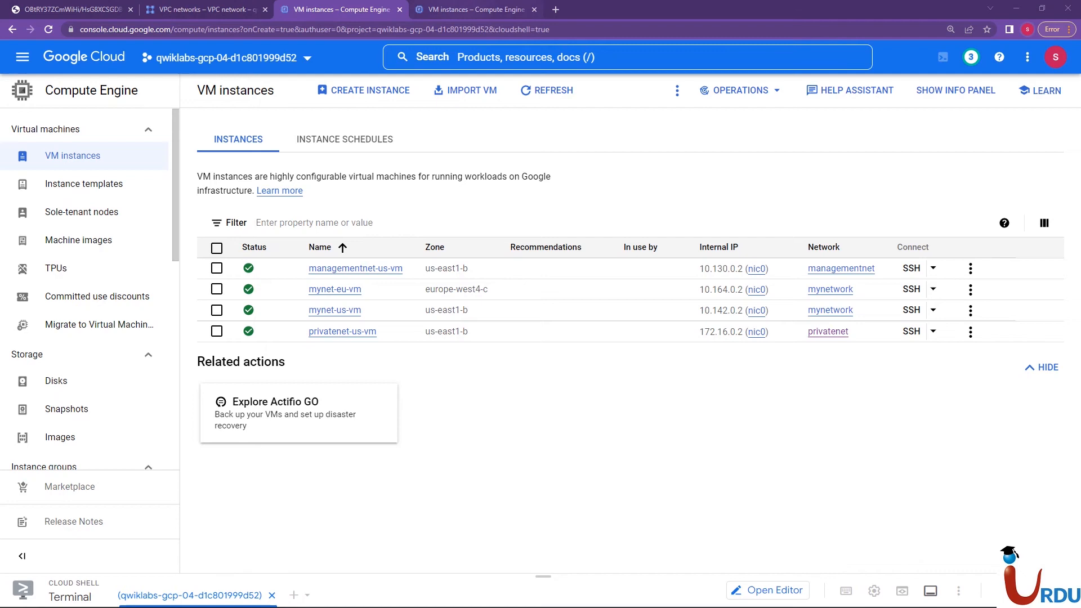
click(534, 9)
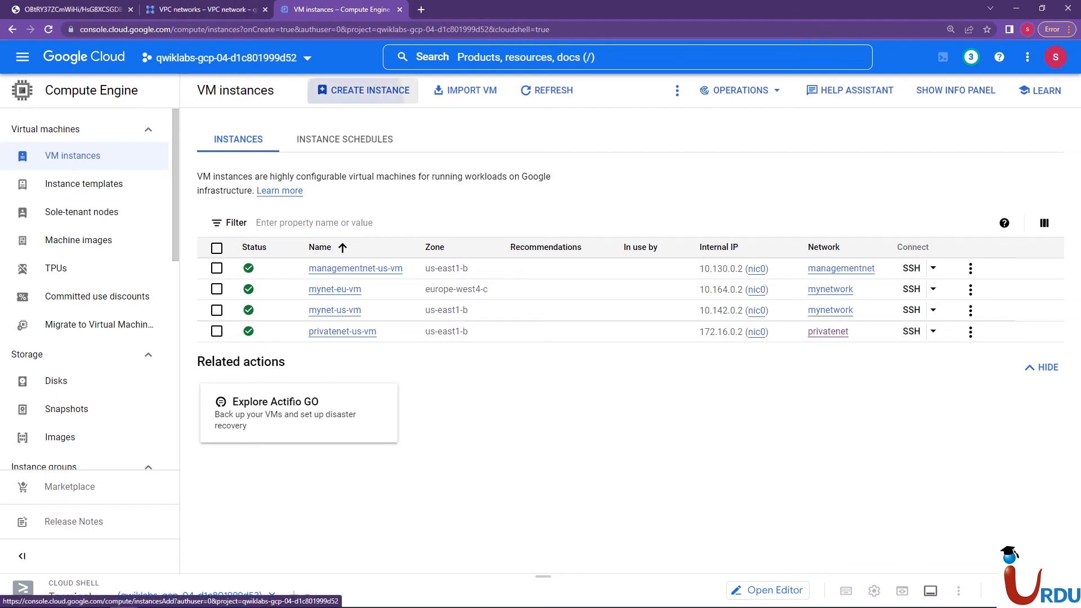
click(363, 90)
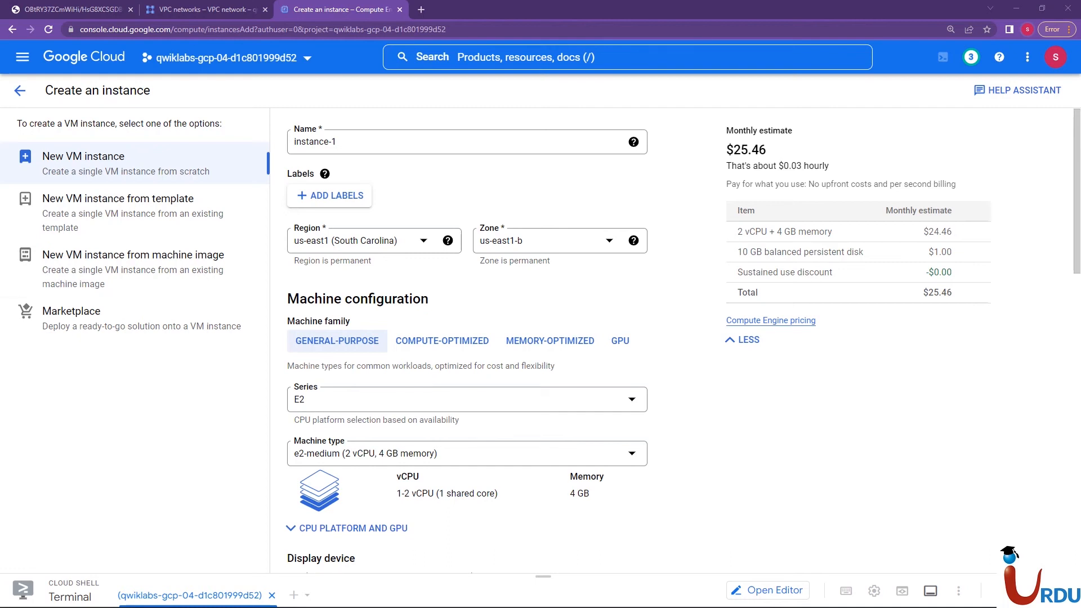
Name the new instance vm-appliance and set its machine type to e2-standard-4 (4 vCPU, 16 GB memory)
triple_click(315, 142)
key(ctrl+v)
click(39, 10)
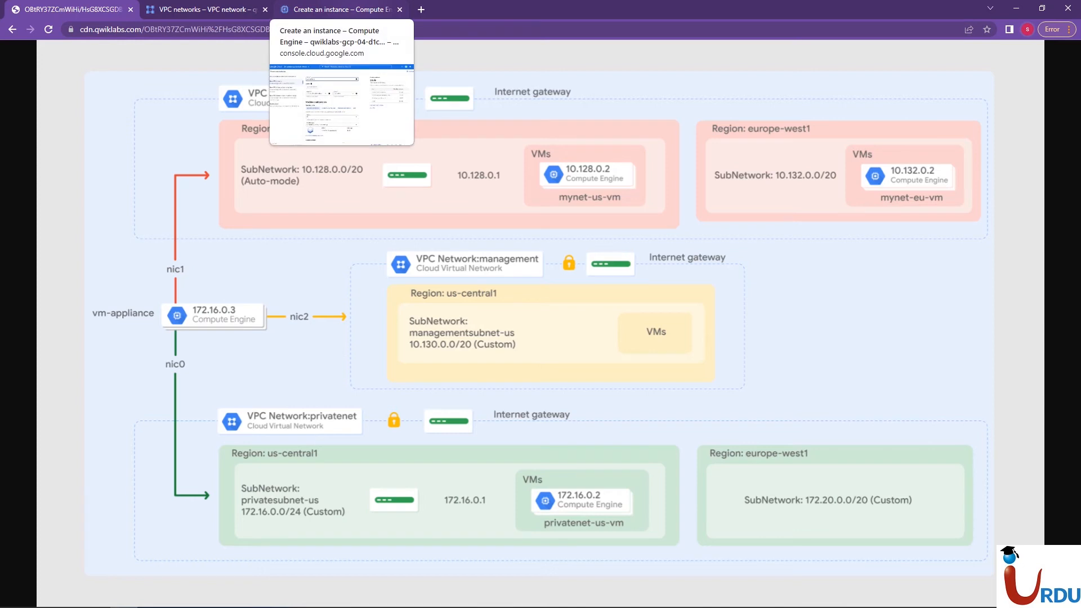
click(337, 10)
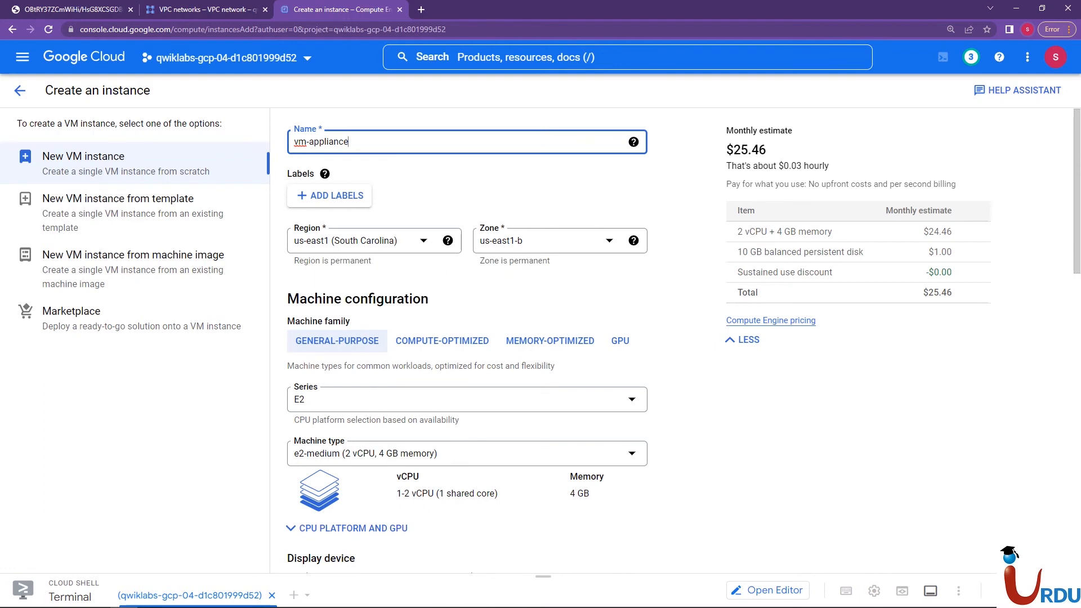
click(507, 454)
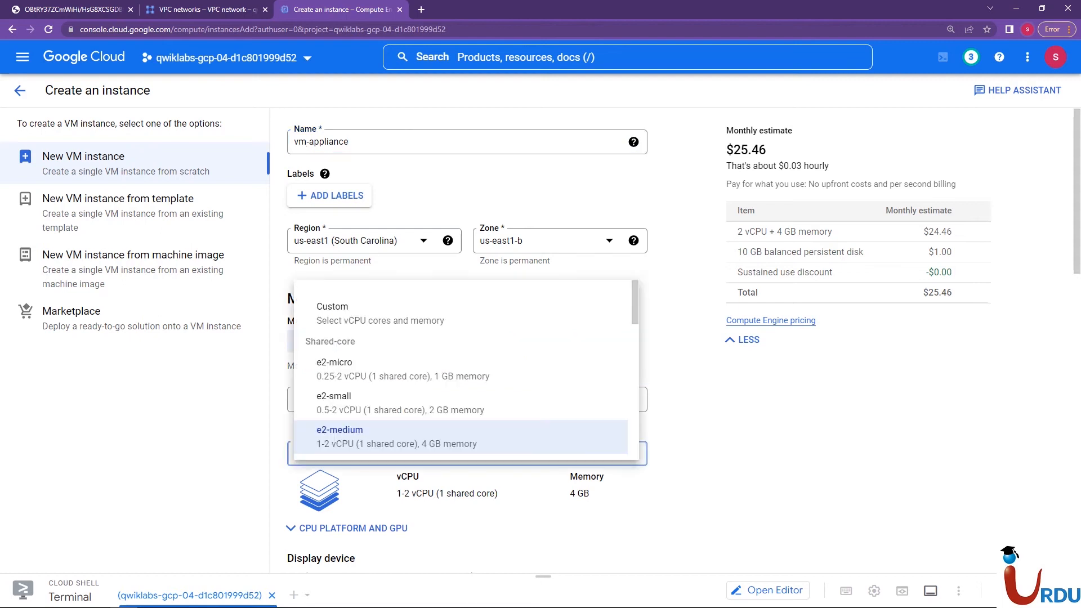
scroll(466, 394, down, 3)
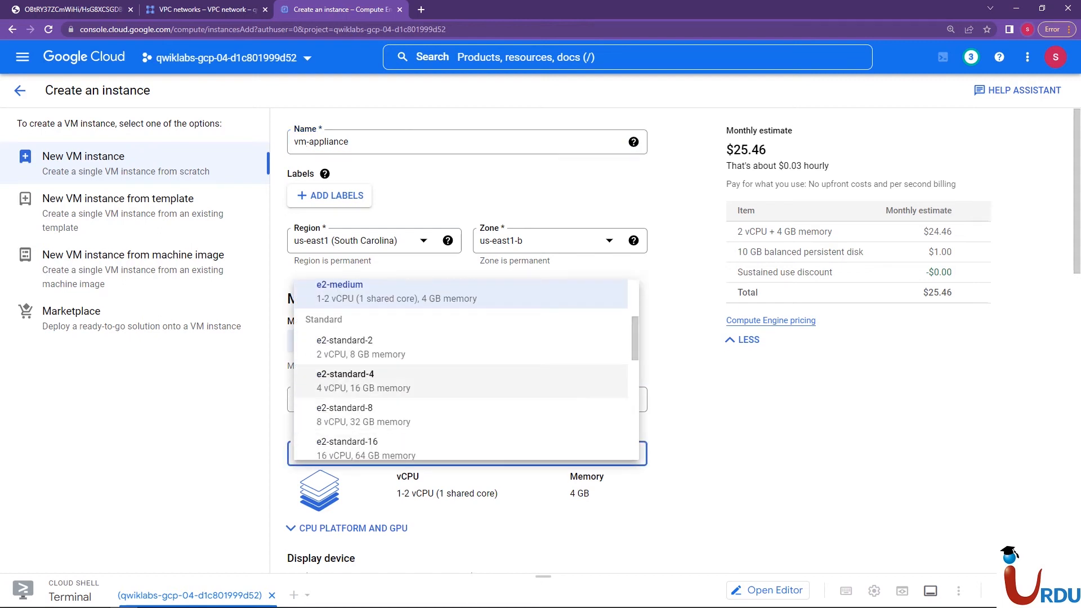
click(361, 380)
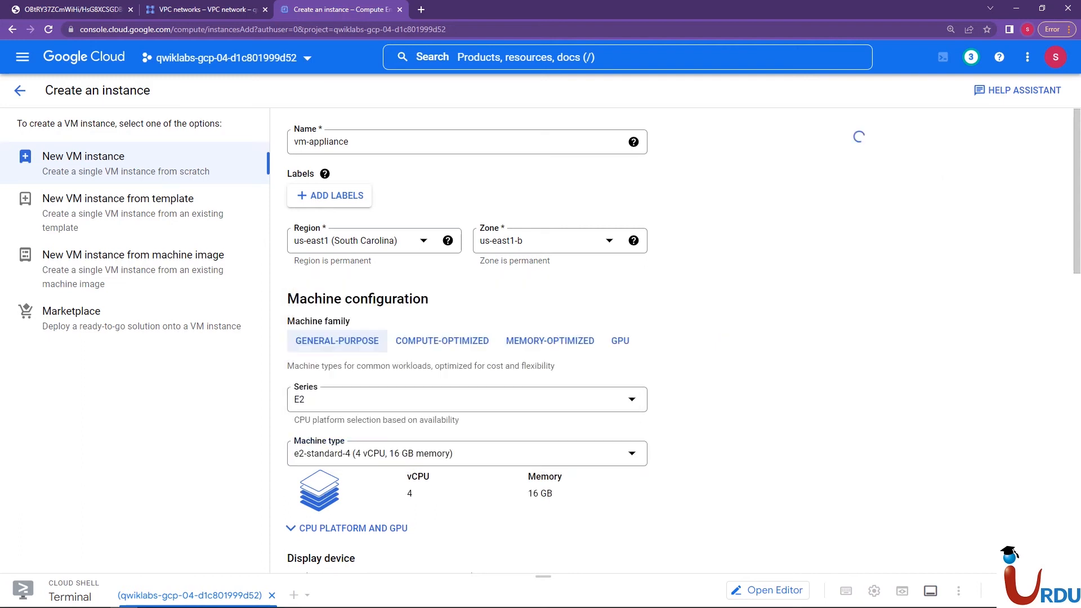
Read the documentation table on the maximum number of network interfaces per vCPU count, then close that page
scroll(360, 381, down, 2)
scroll(467, 337, down, 3)
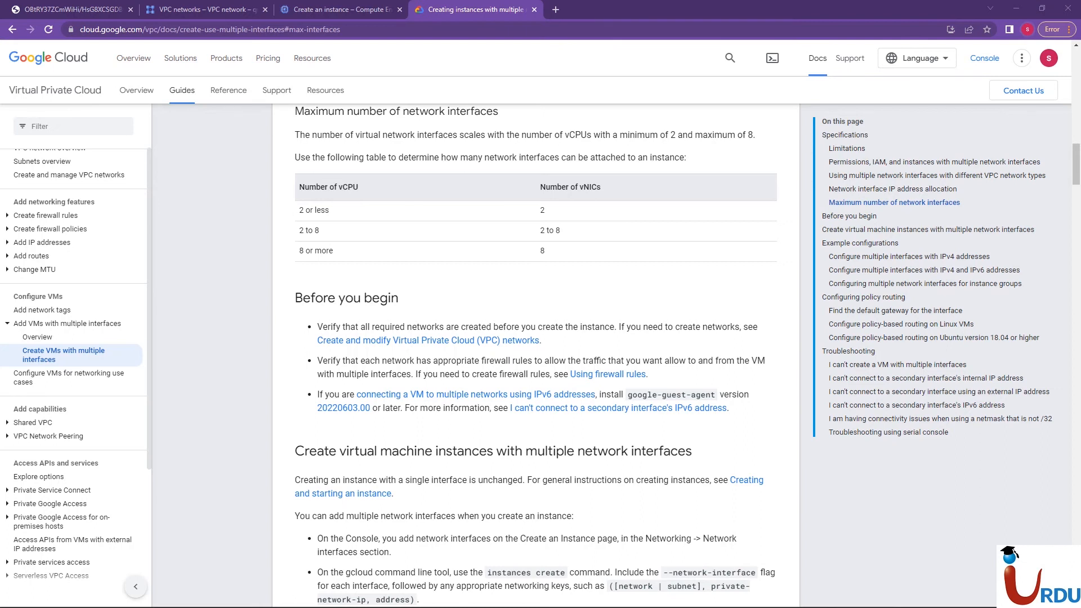
double_click(542, 250)
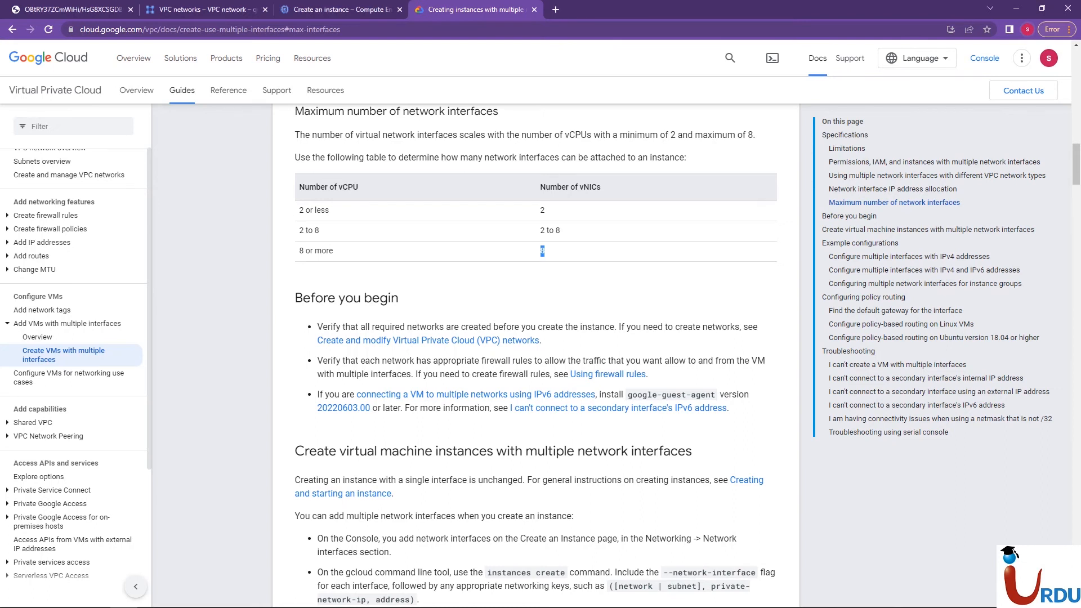
double_click(367, 110)
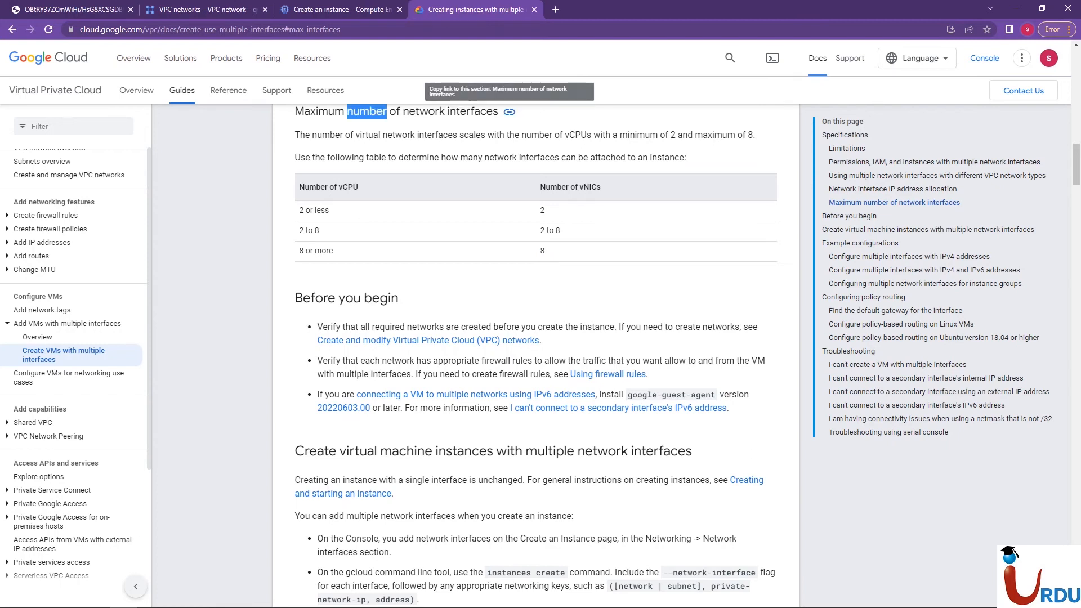
click(214, 270)
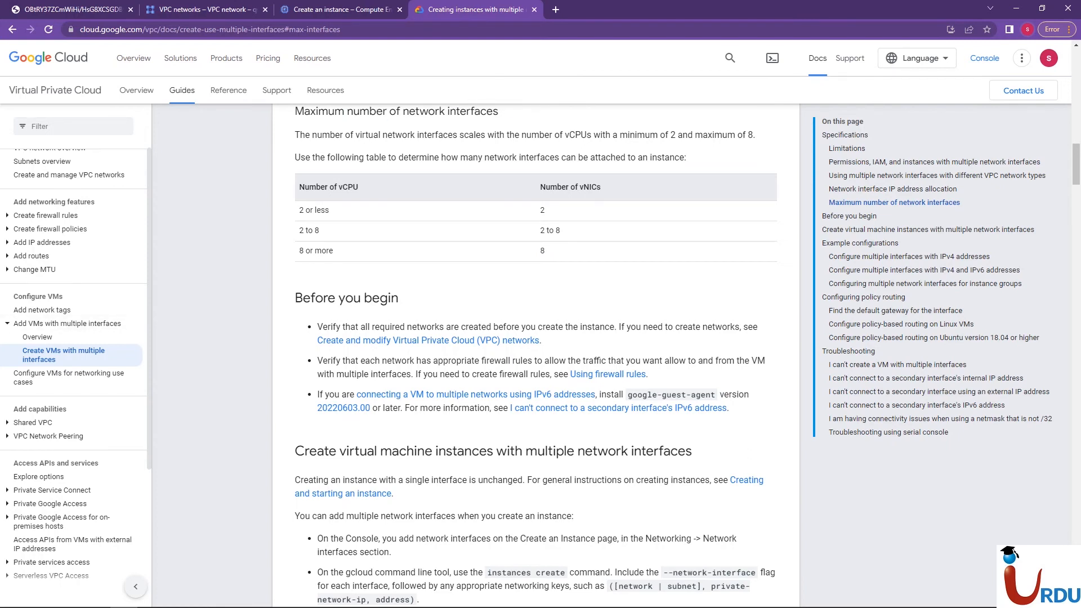
key(ctrl+w)
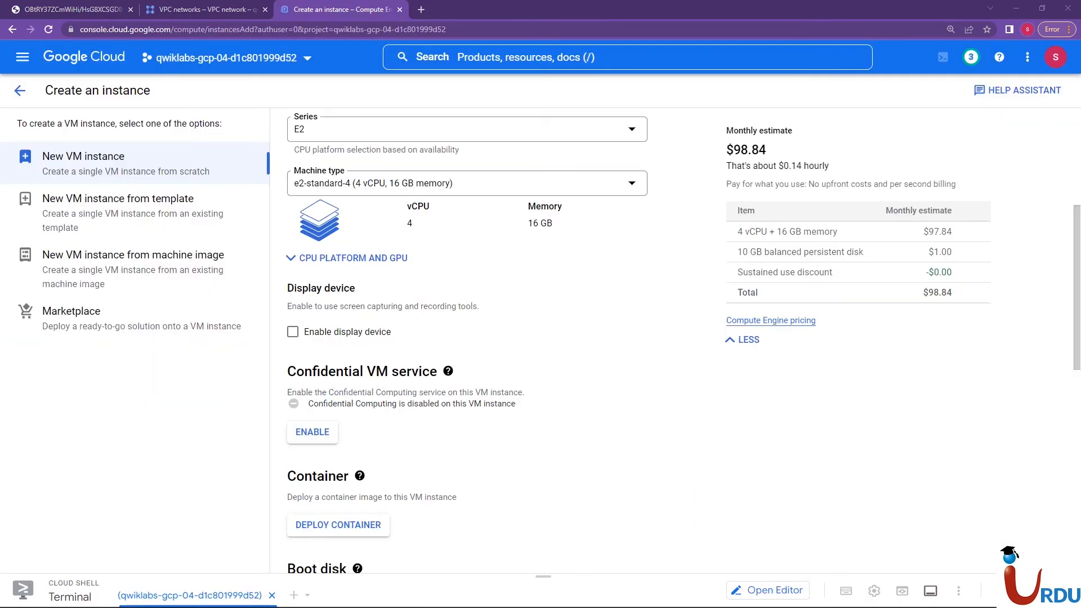
Under the advanced networking options, set vm-appliance's default network interface to the privatenet network
scroll(467, 338, down, 10)
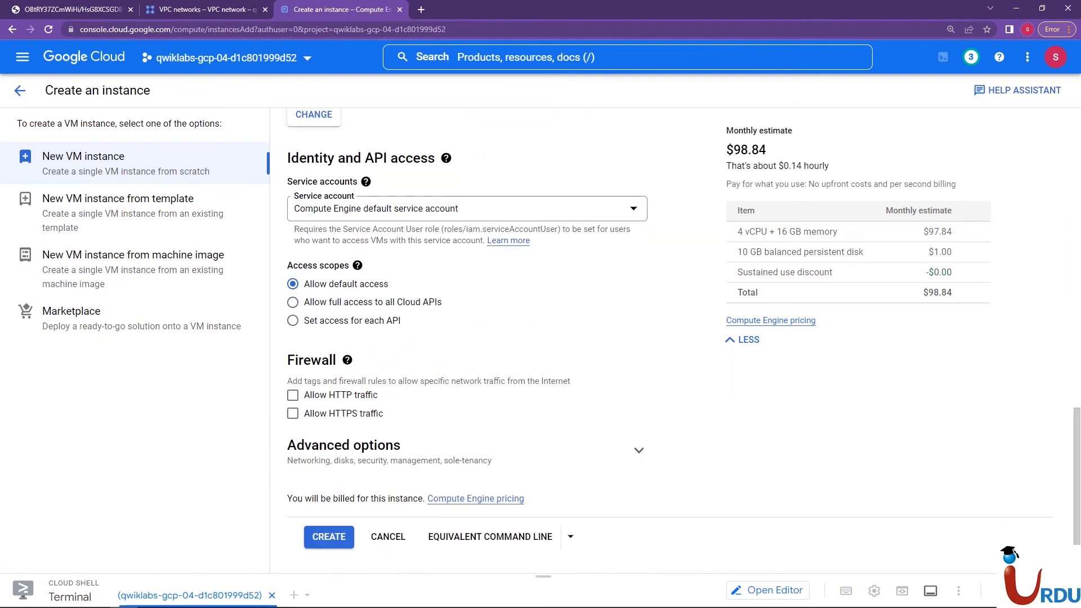
click(382, 458)
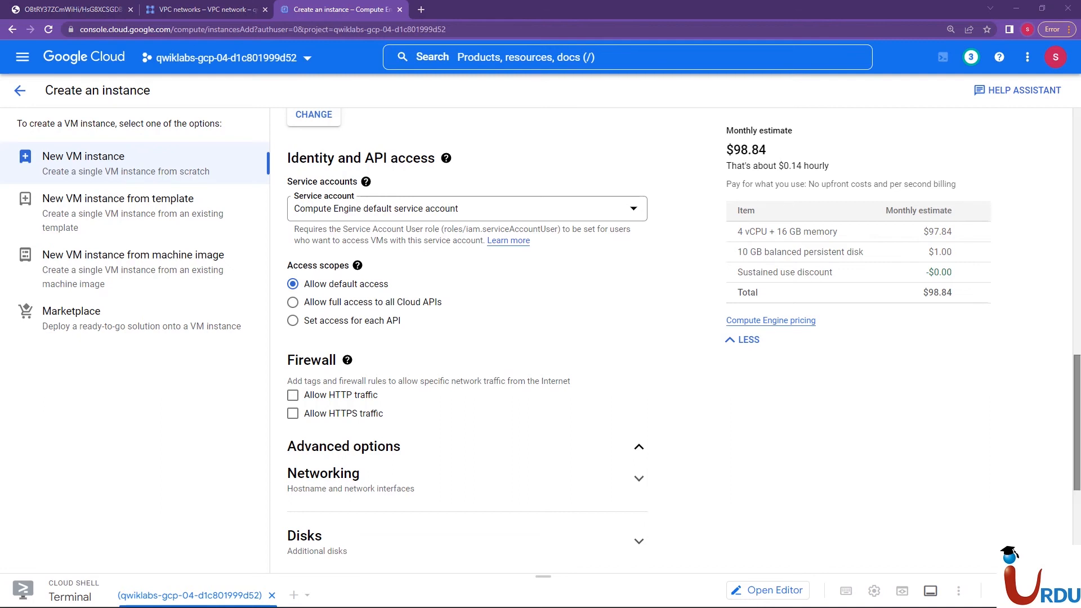
scroll(467, 338, down, 5)
click(337, 212)
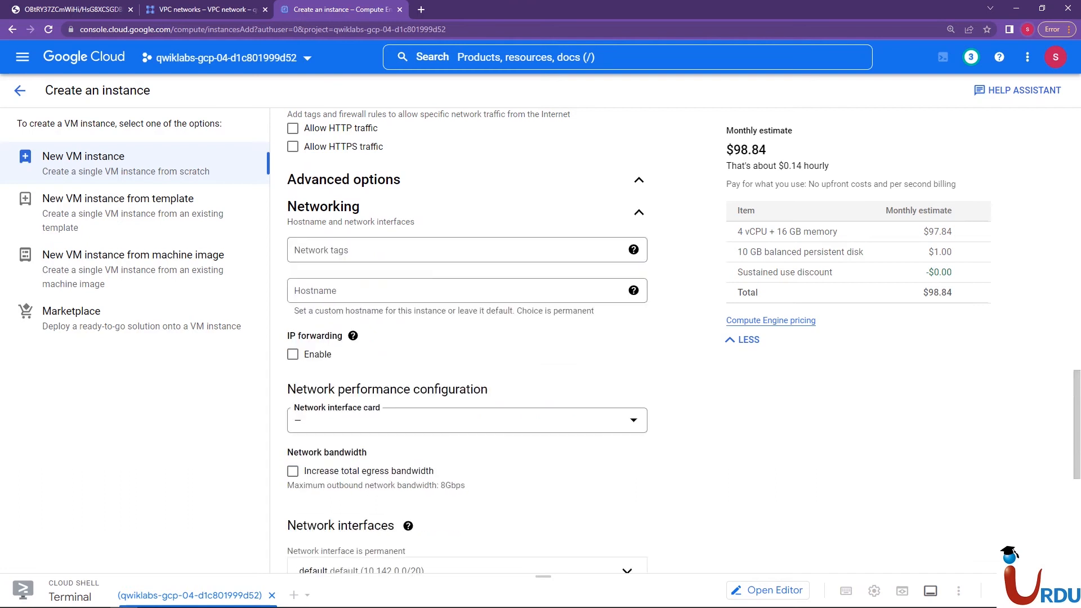
scroll(467, 337, down, 5)
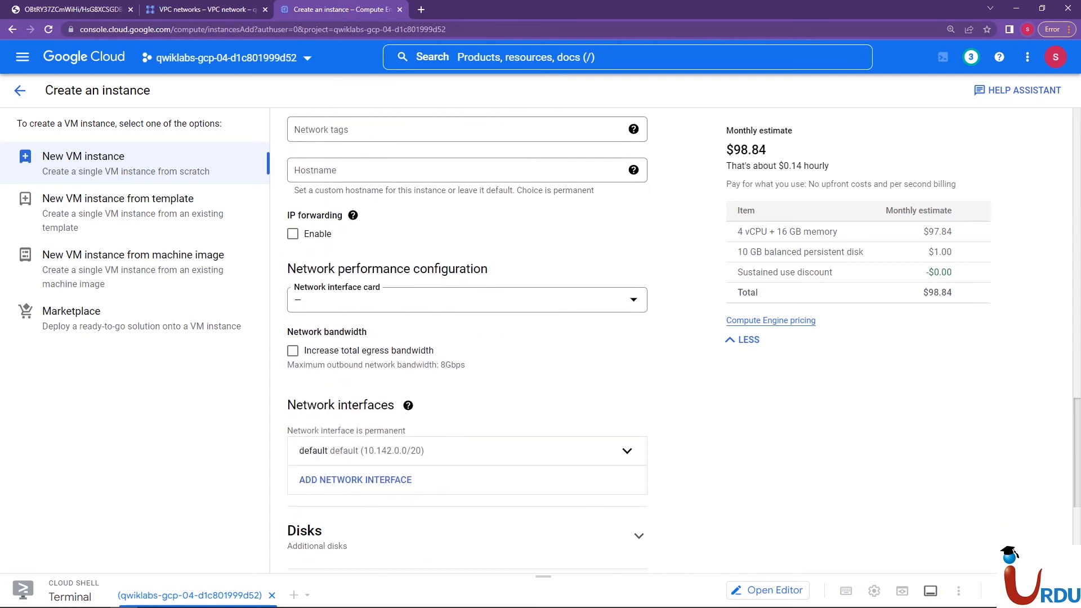
scroll(467, 338, down, 1)
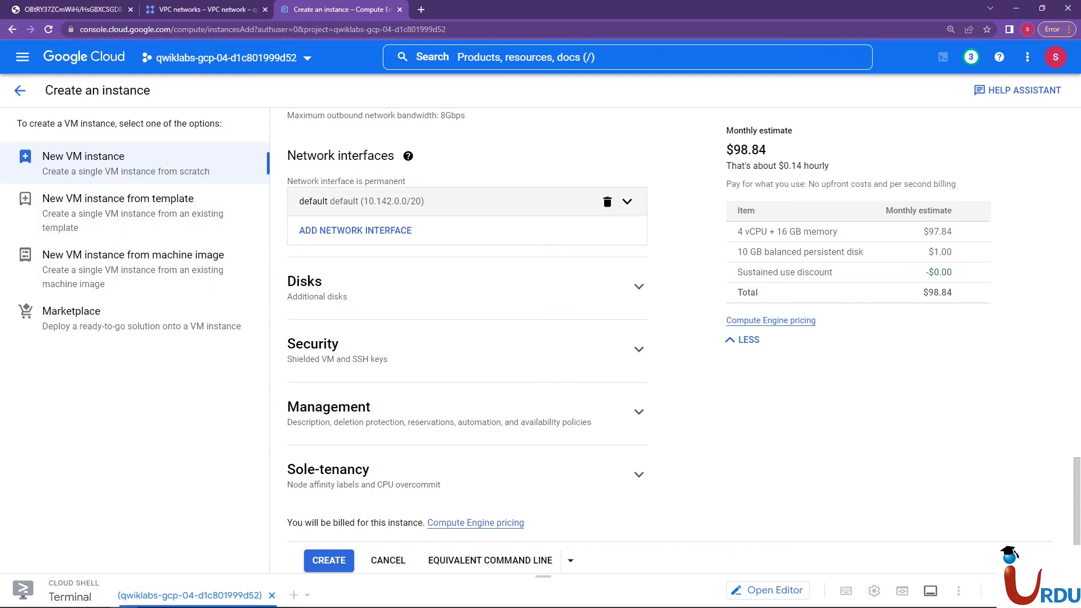
click(627, 201)
click(467, 258)
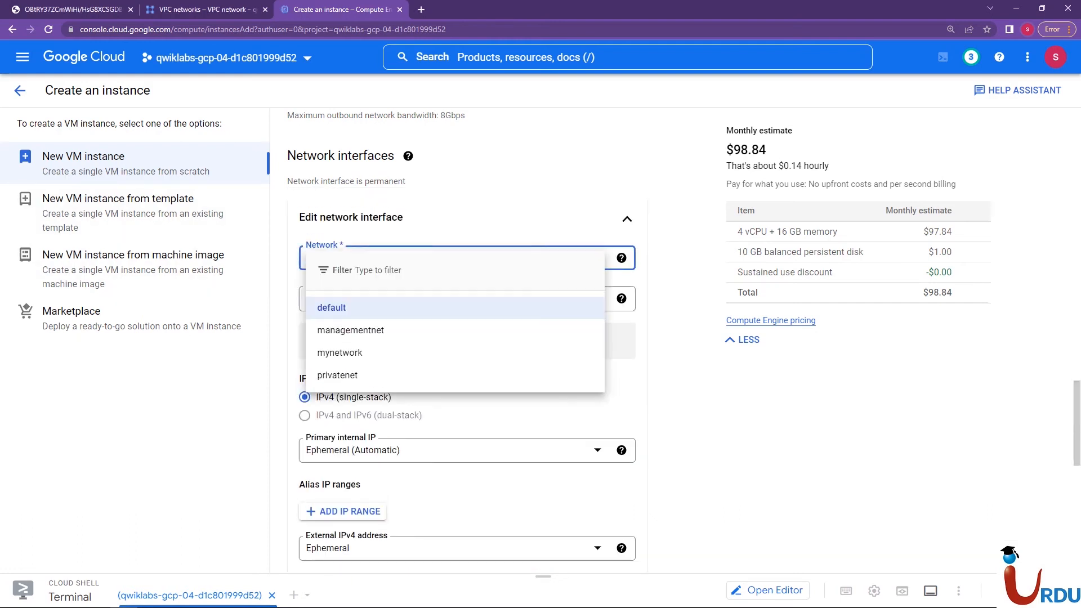
click(337, 375)
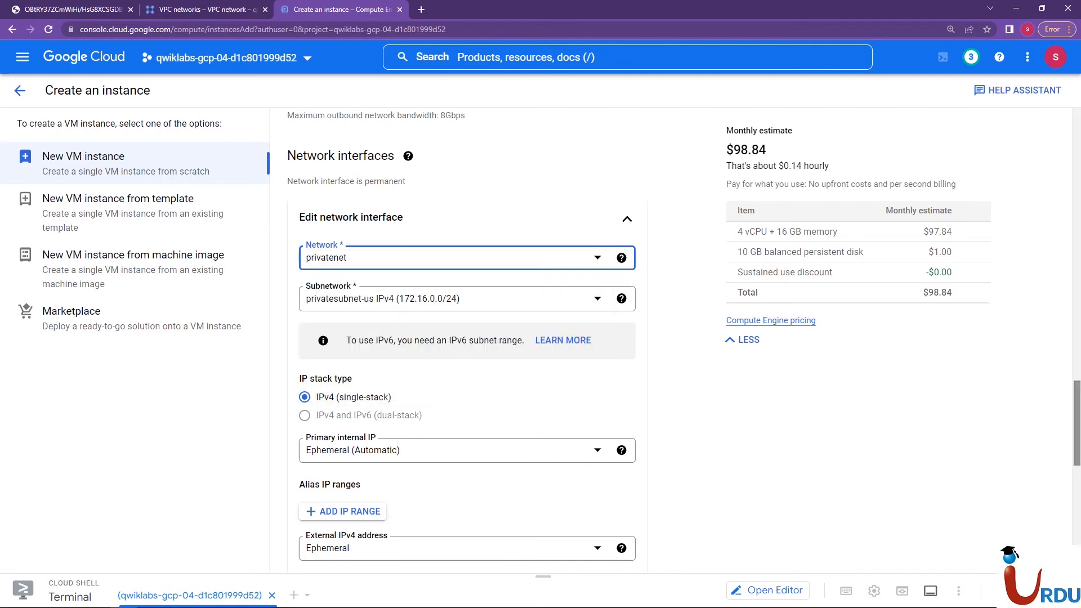
scroll(467, 338, up, 15)
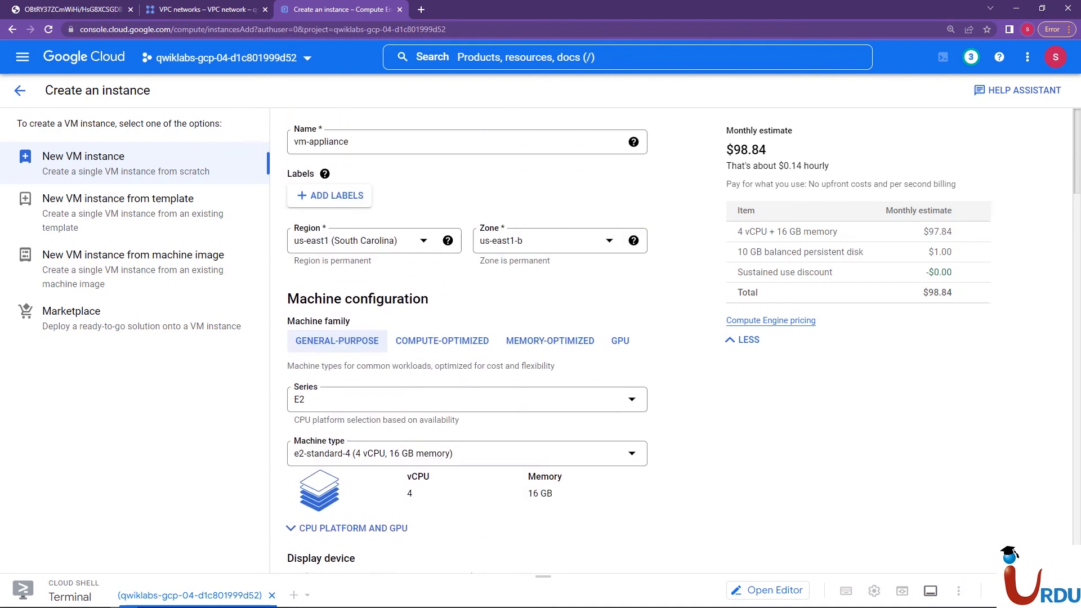
scroll(467, 337, down, 15)
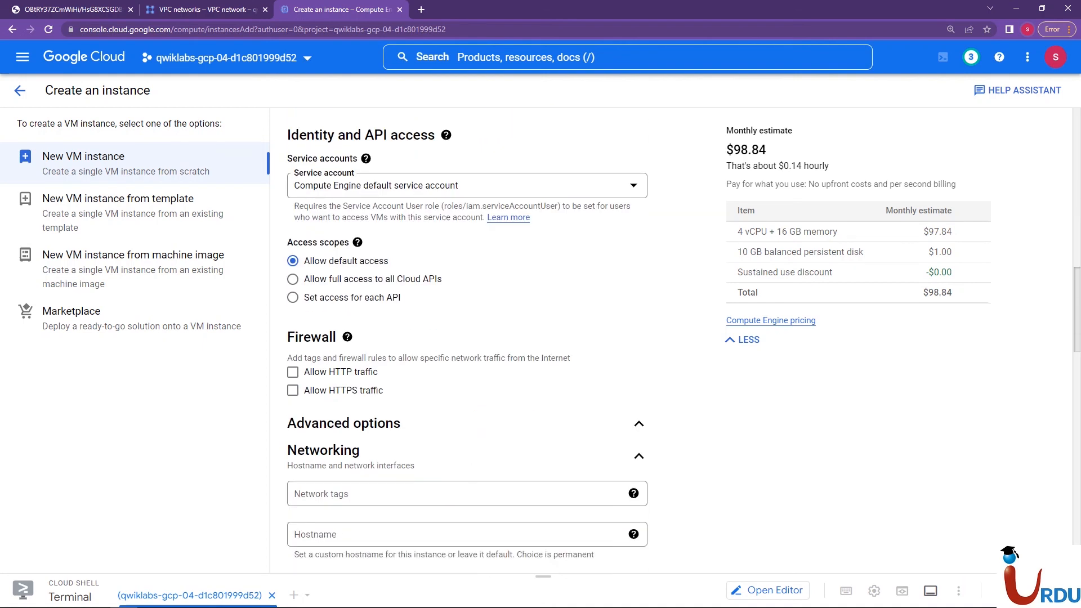
scroll(468, 338, down, 3)
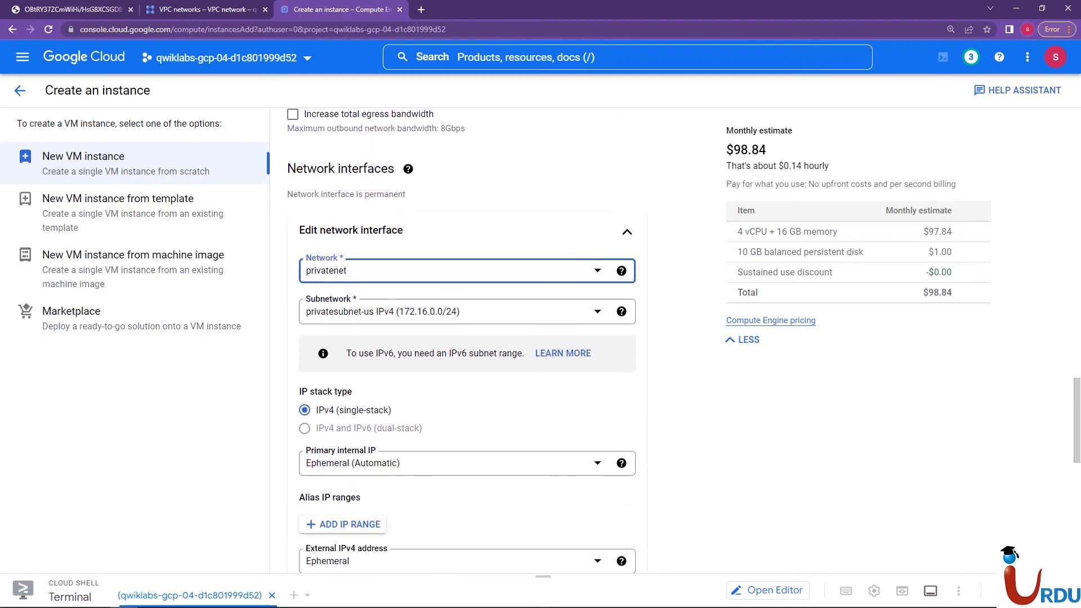
Keep privatenet with subnetwork privatesubnet-us for the first interface, compare it with the VPC networks list, and finish editing that interface
click(468, 271)
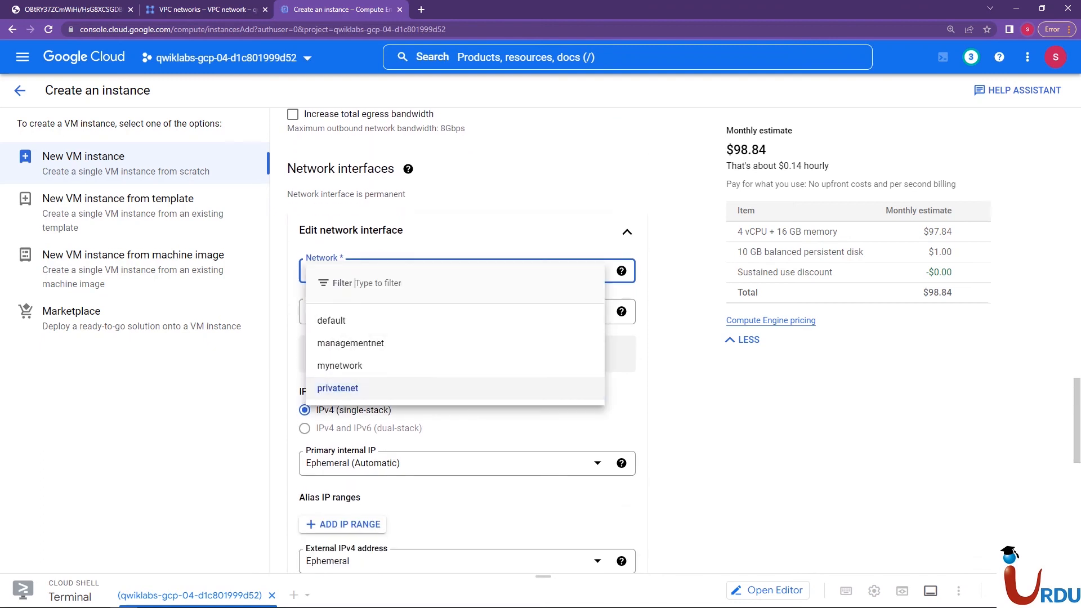
click(337, 388)
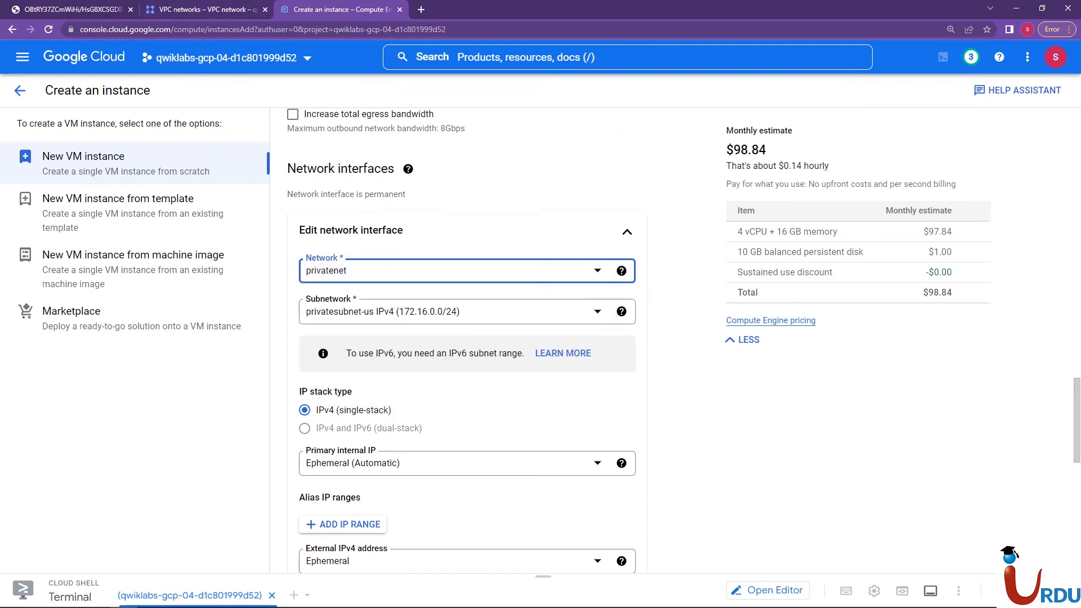
click(192, 9)
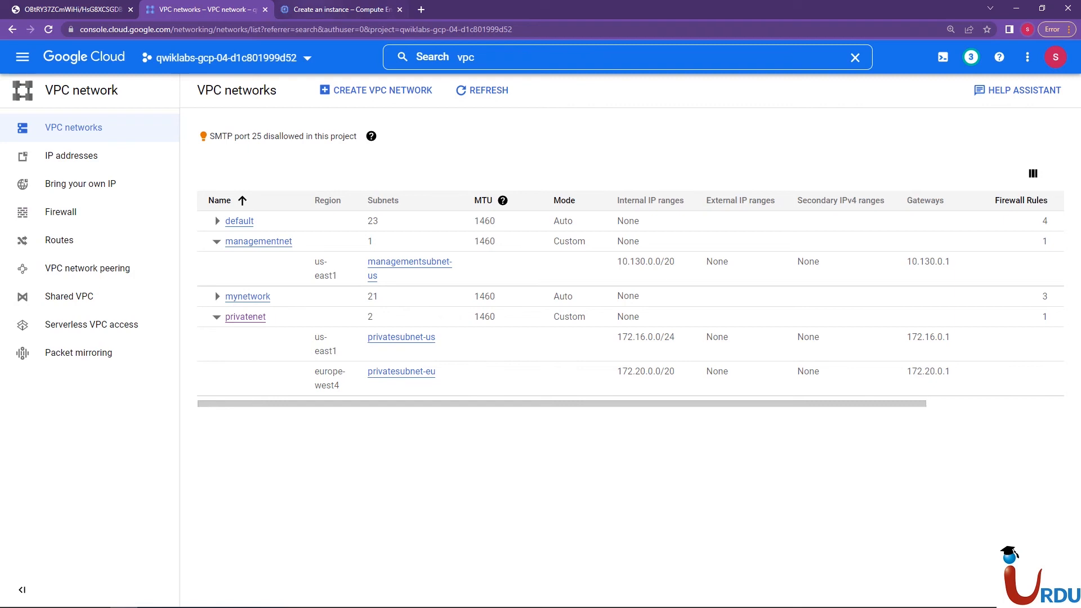
click(341, 9)
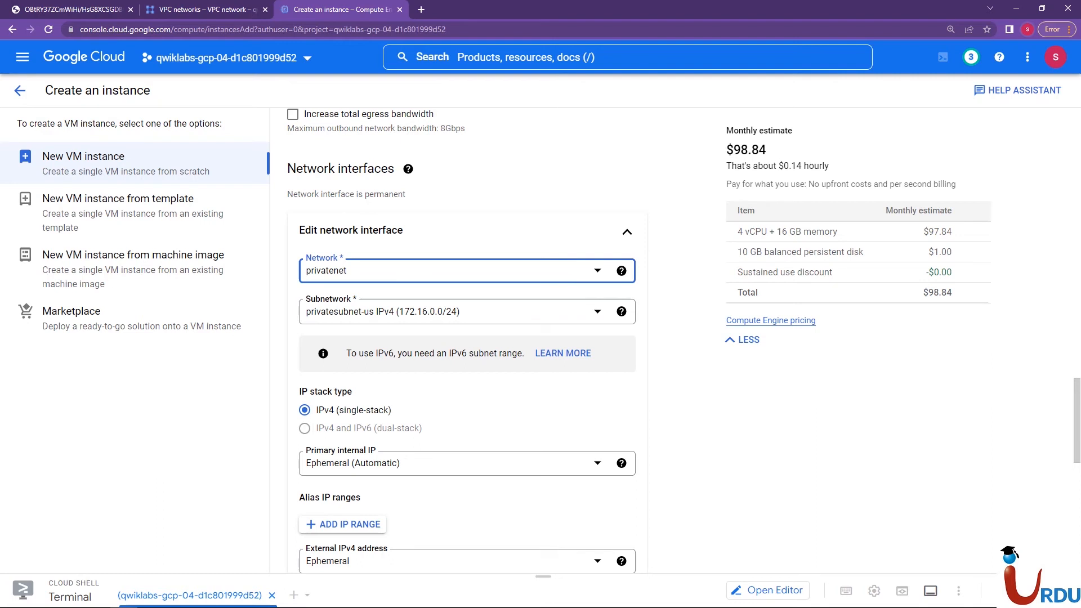
scroll(462, 337, down, 3)
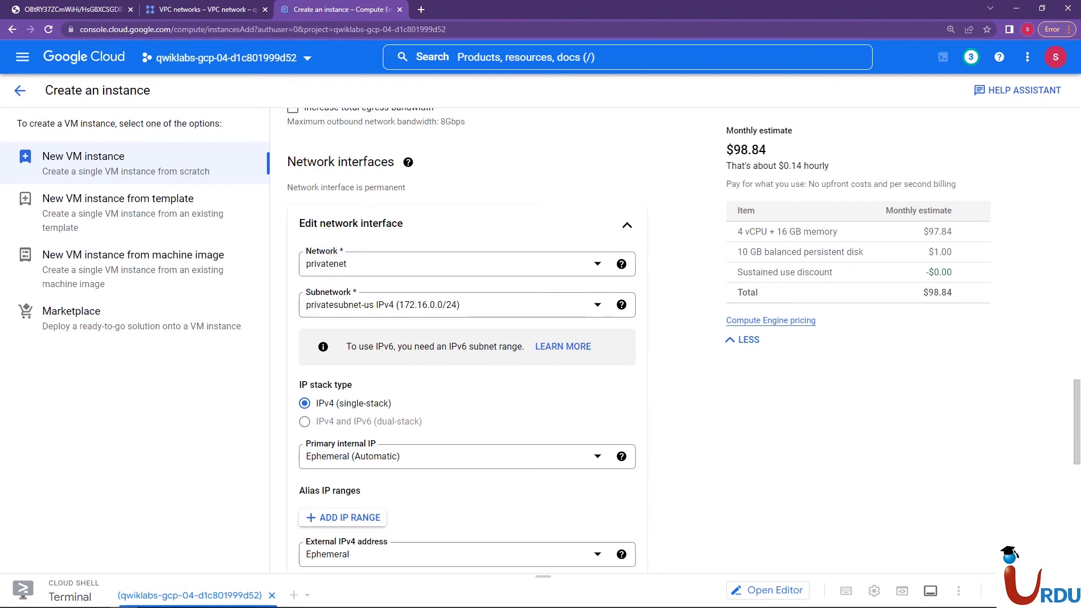
scroll(462, 338, down, 1)
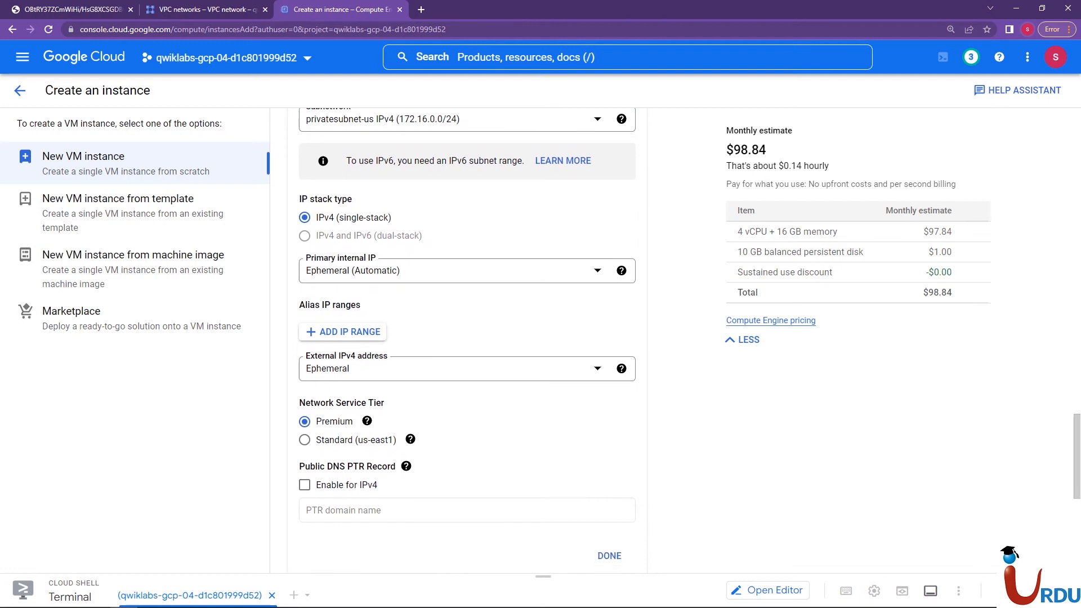
click(609, 523)
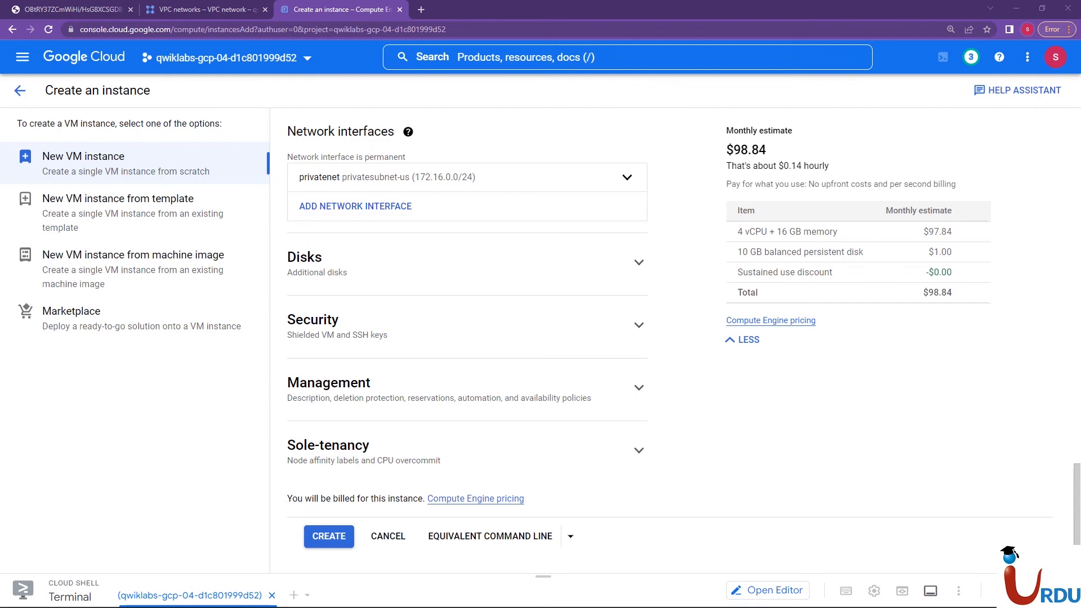
Add a second network interface to vm-appliance and set its network to managementnet
click(625, 211)
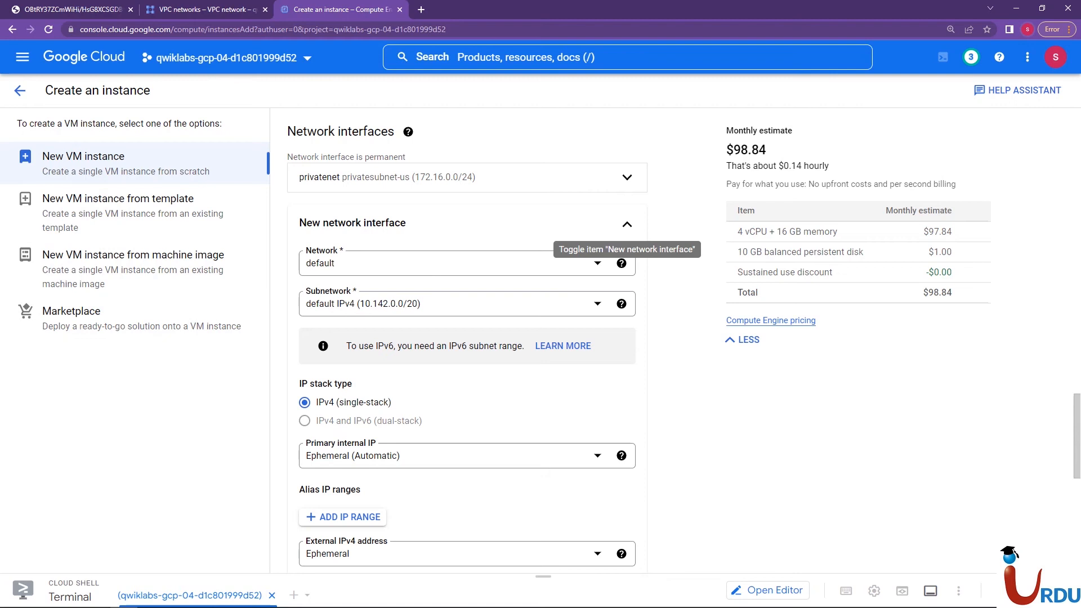
click(451, 263)
click(340, 333)
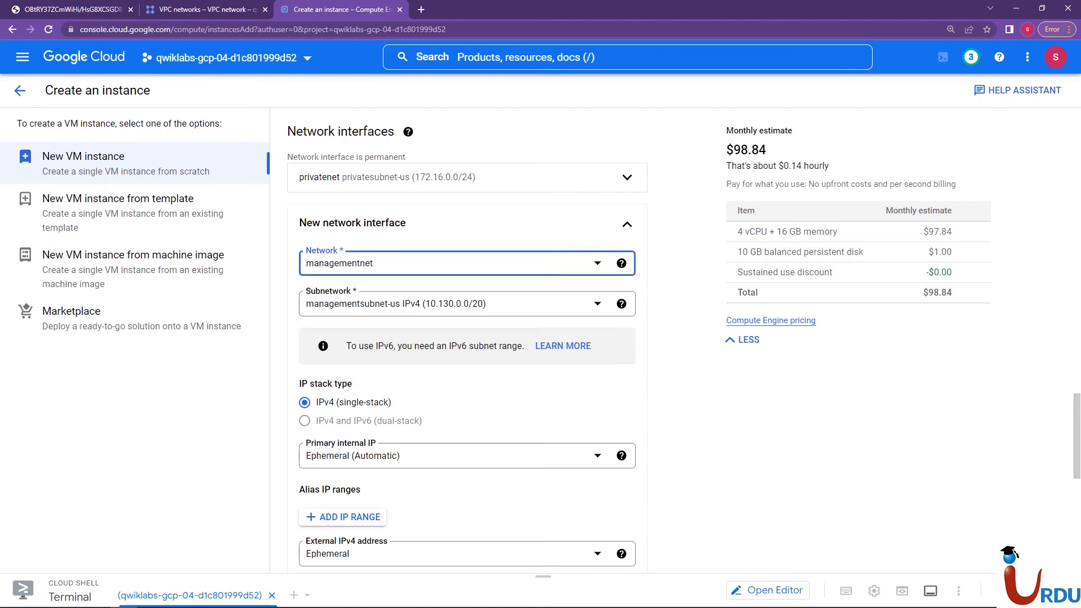
click(451, 263)
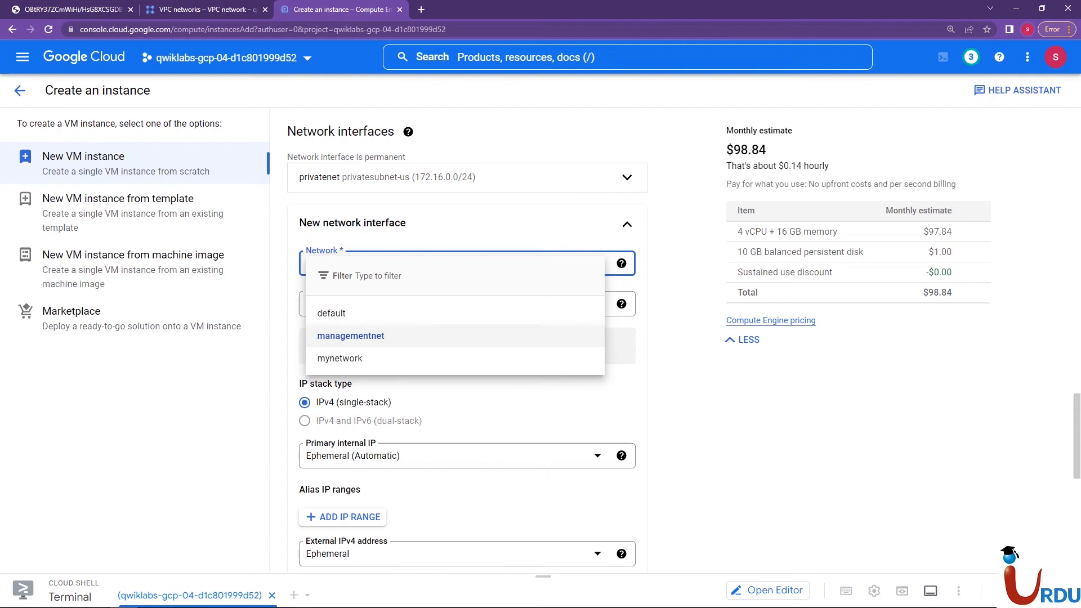
click(360, 336)
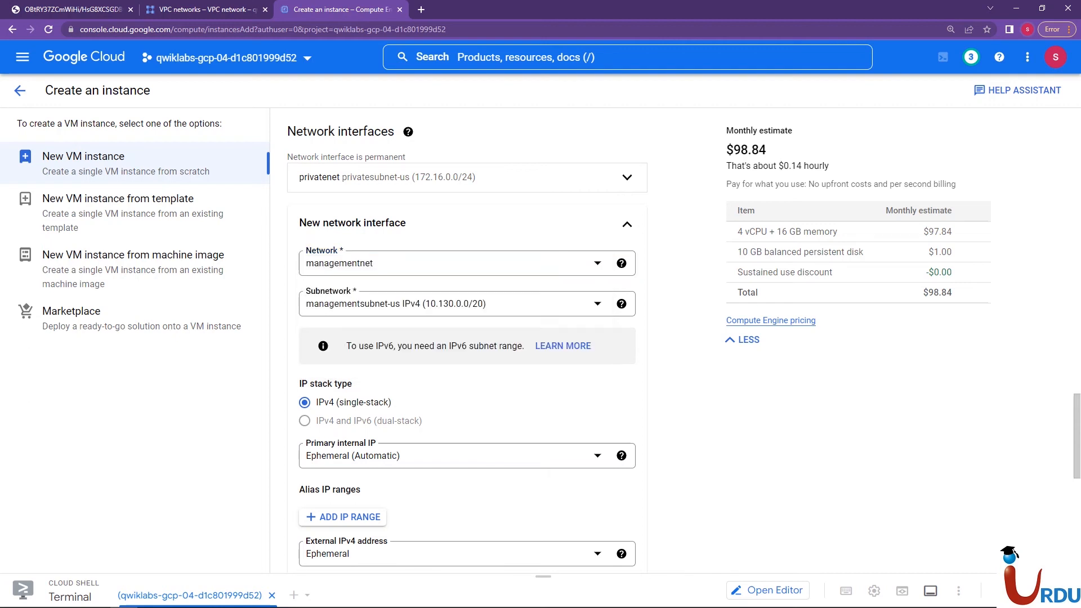
Select managementsubnet-us as the second interface's subnetwork, check it against the VPC networks list, and finish the interface
click(396, 304)
click(383, 358)
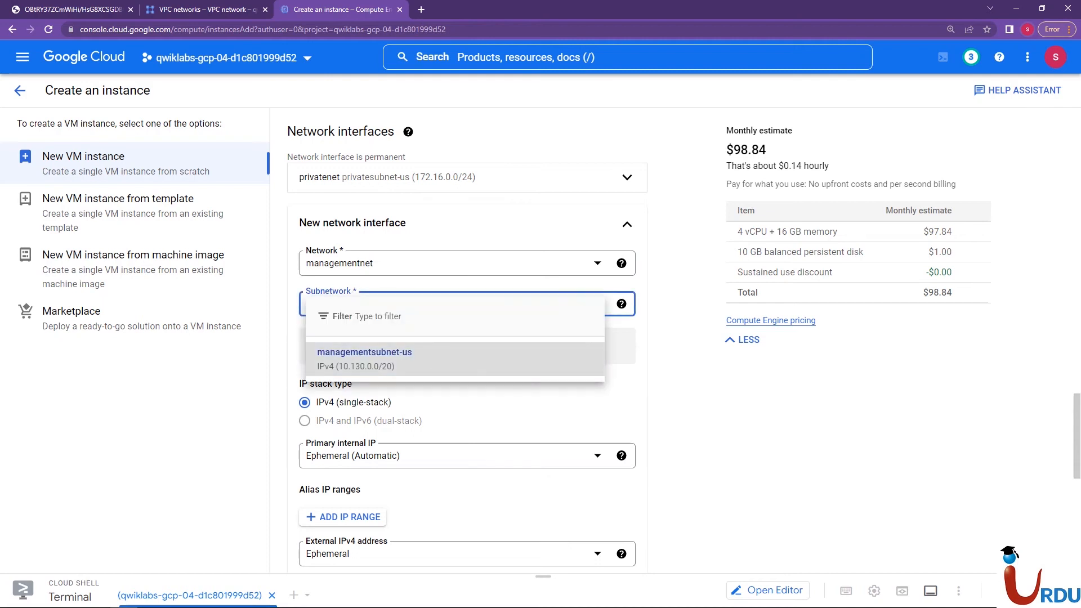
click(207, 10)
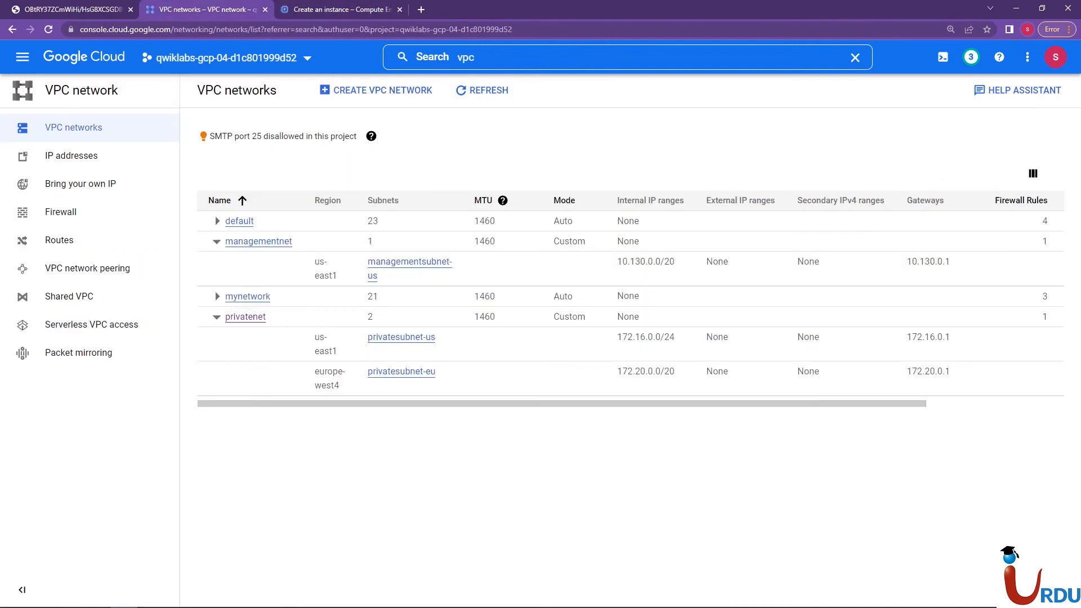
click(341, 9)
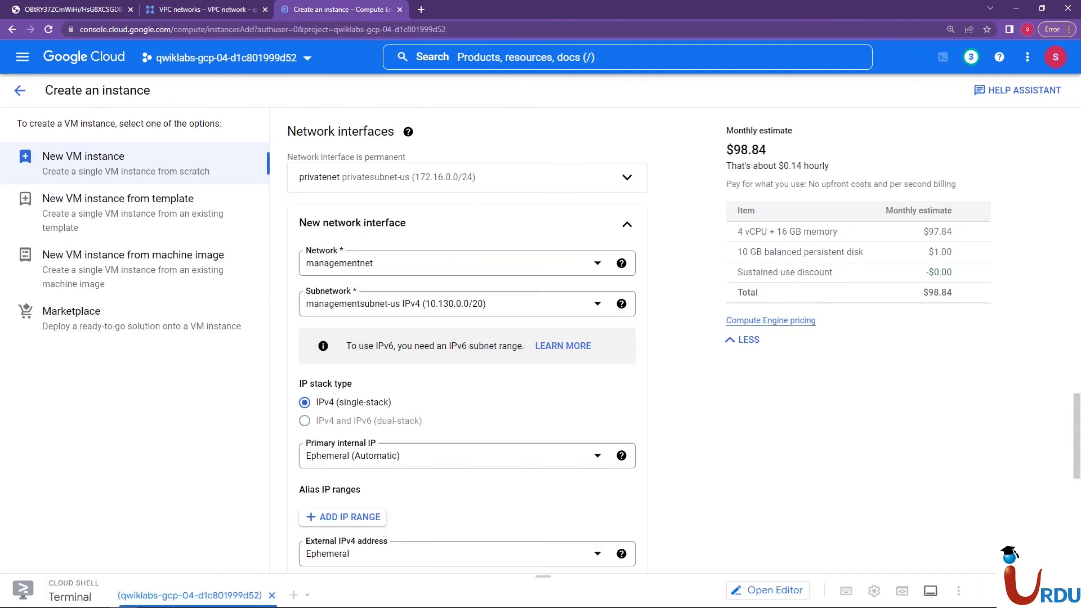
scroll(467, 337, down, 3)
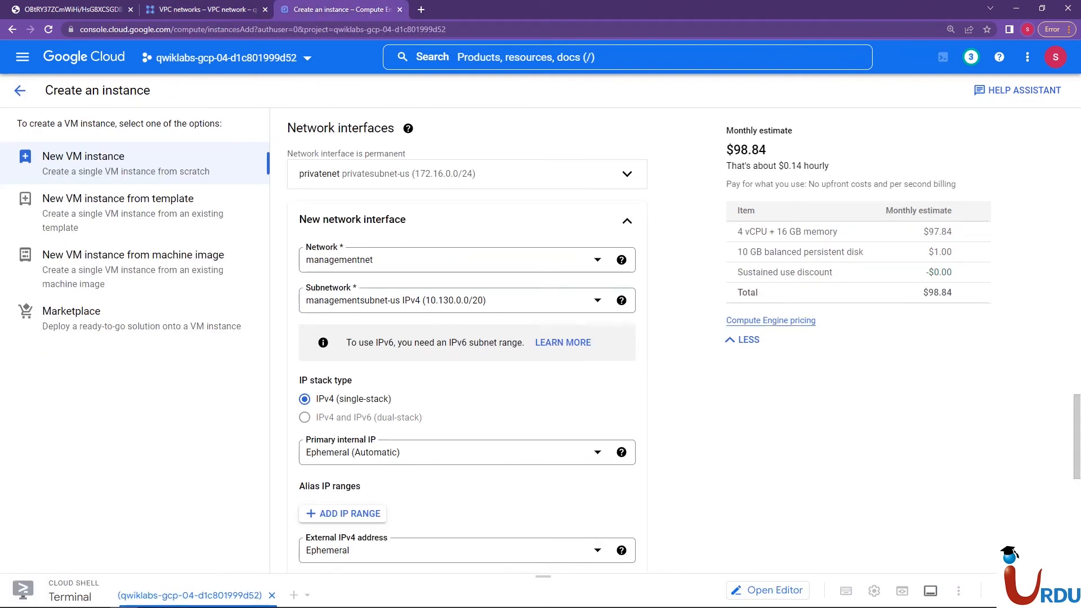
click(609, 529)
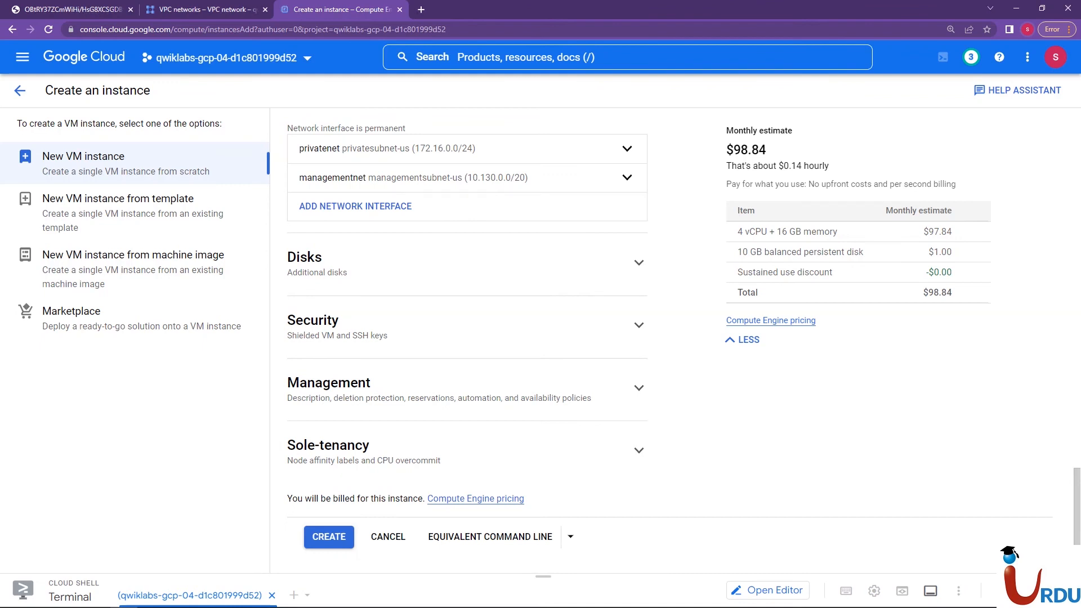
Add a third network interface after consulting the network diagram, with network mynetwork and subnetwork mynetwork (10.142.0.0/20)
click(355, 206)
click(68, 10)
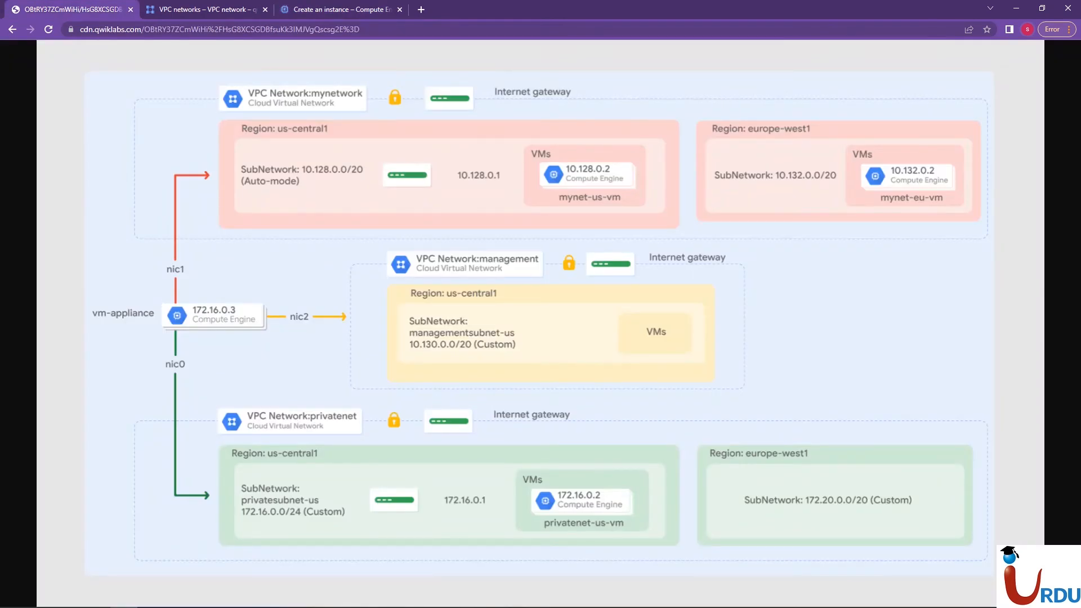
click(331, 9)
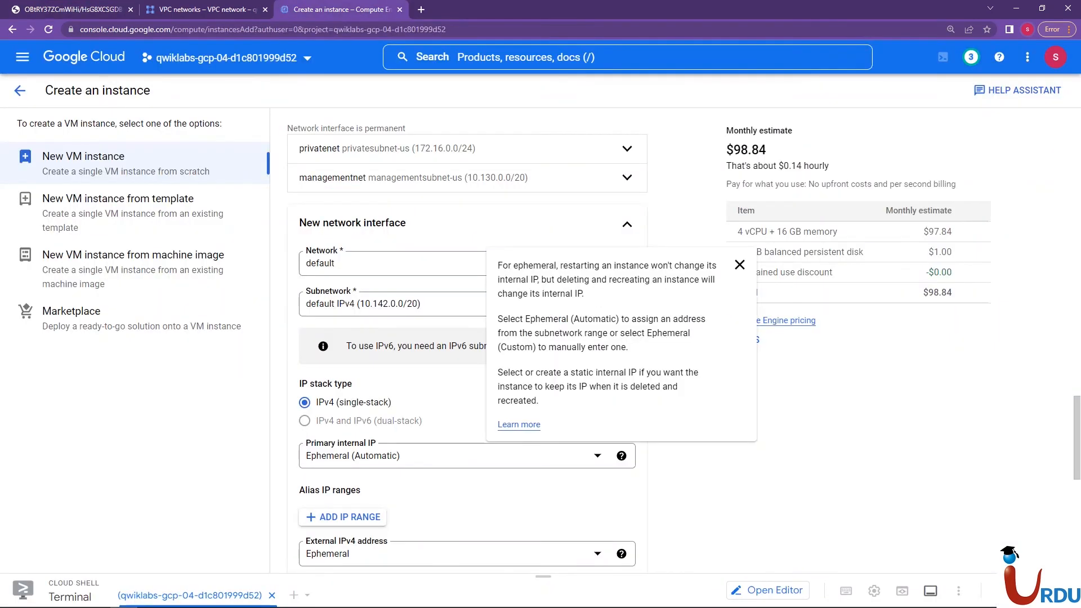
click(466, 263)
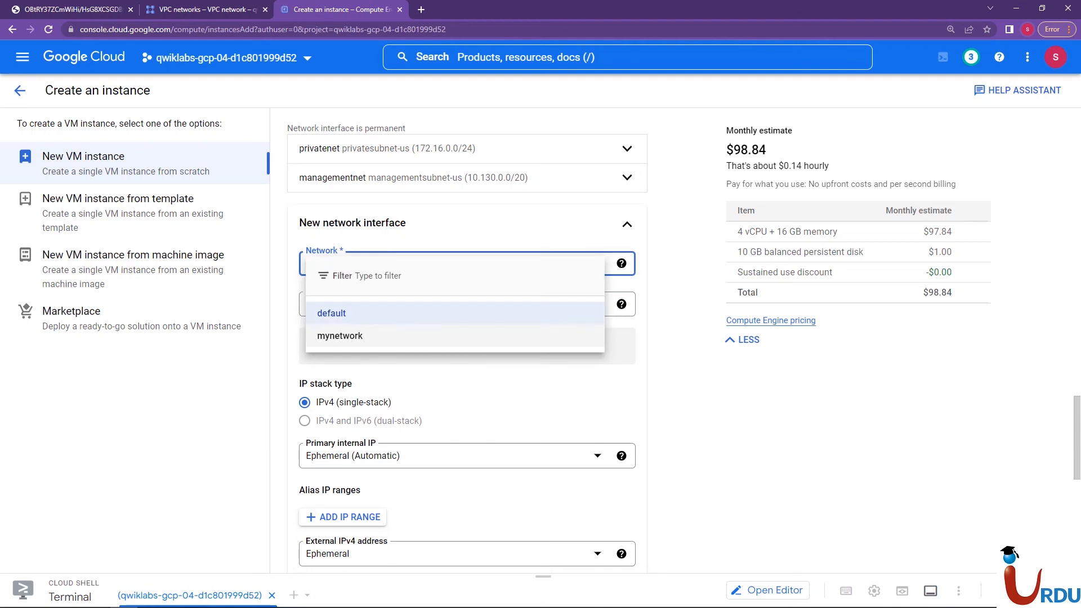
click(339, 336)
click(452, 304)
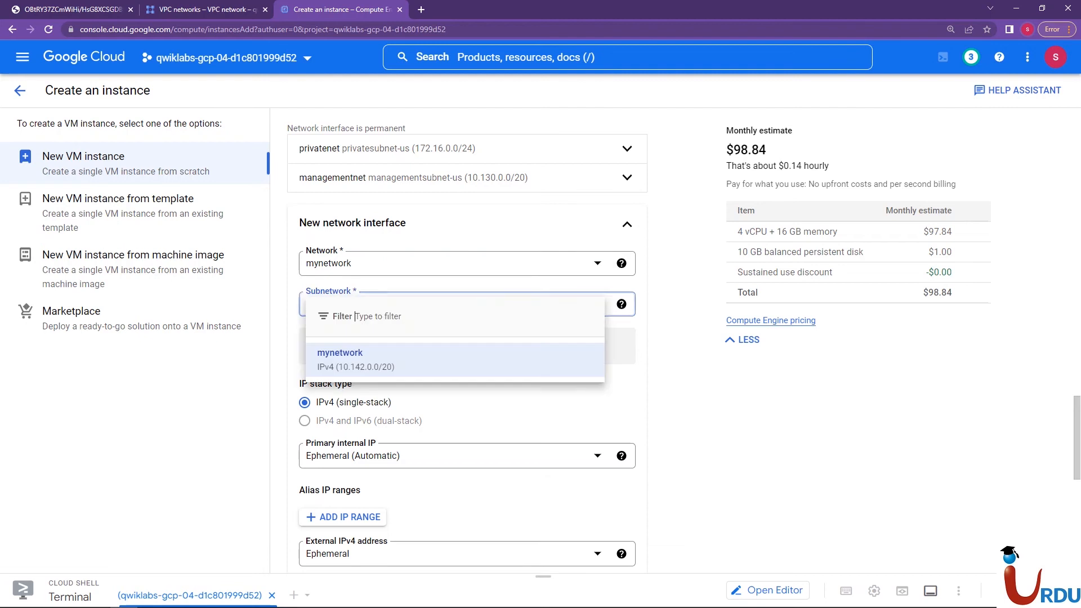
click(361, 360)
Check mynetwork's subnets in the VPC networks list, then finish the third network interface
click(198, 10)
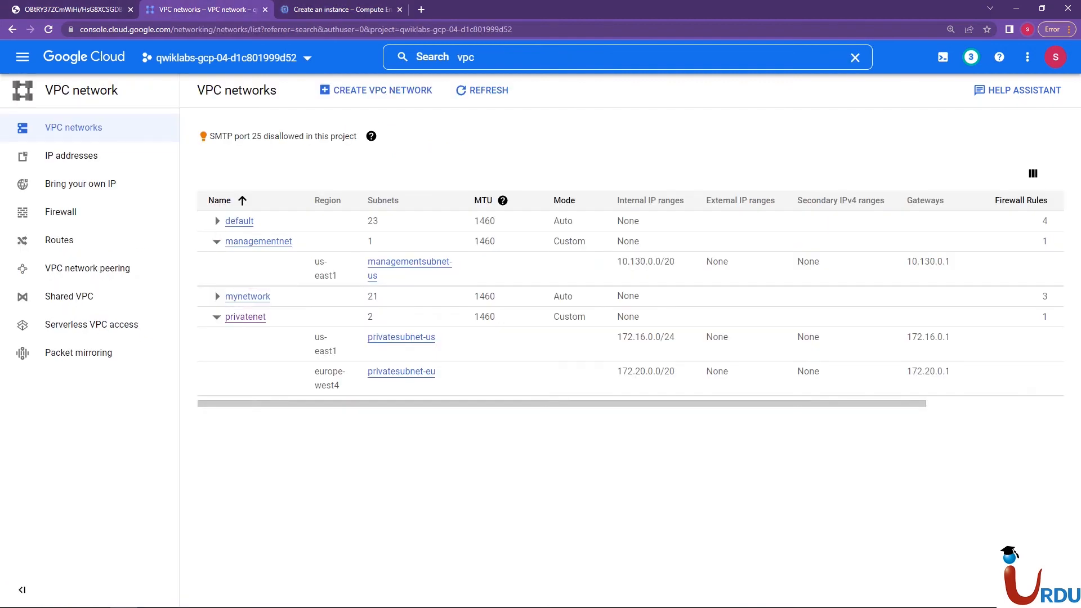
click(217, 296)
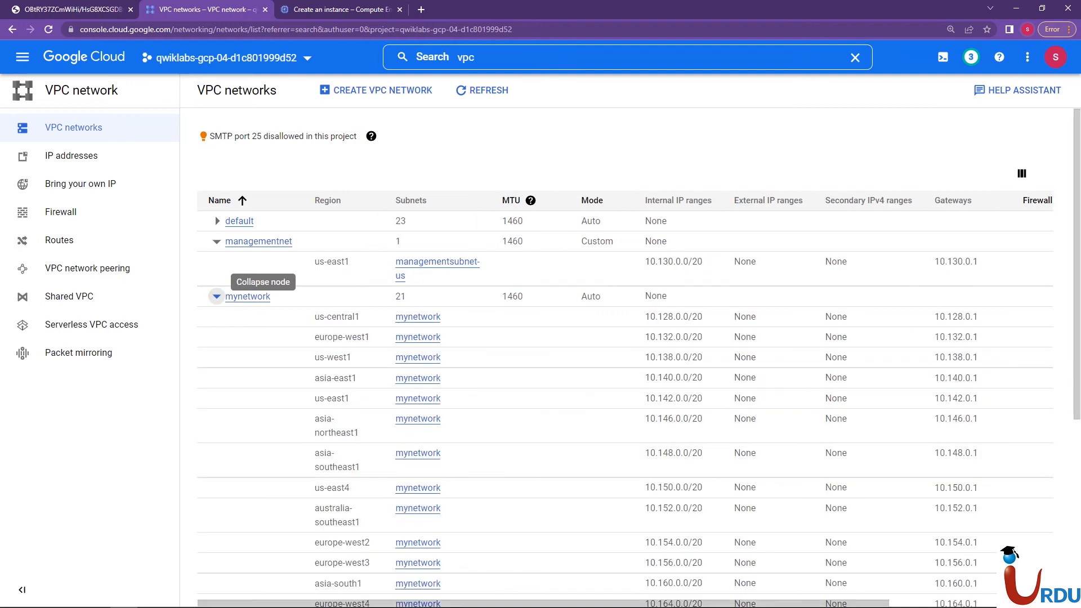
click(217, 296)
click(337, 9)
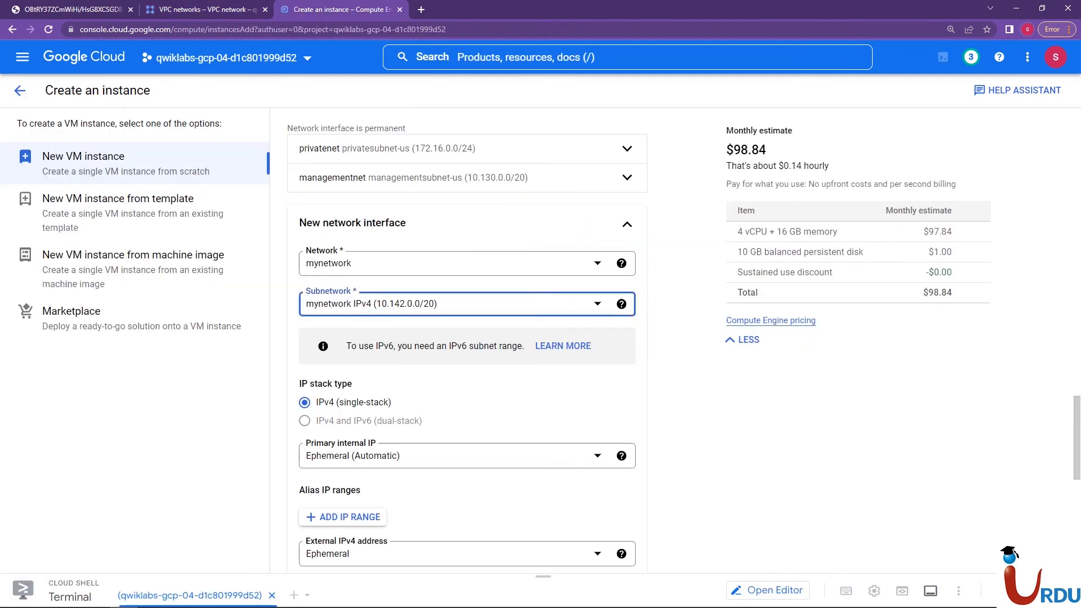
scroll(467, 344, down, 2)
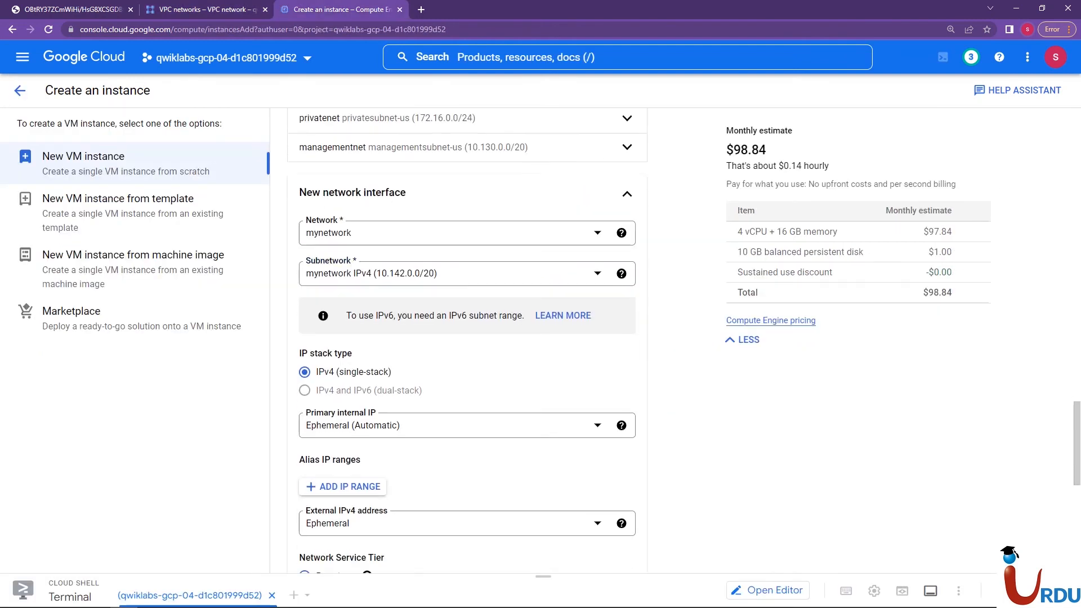
click(609, 529)
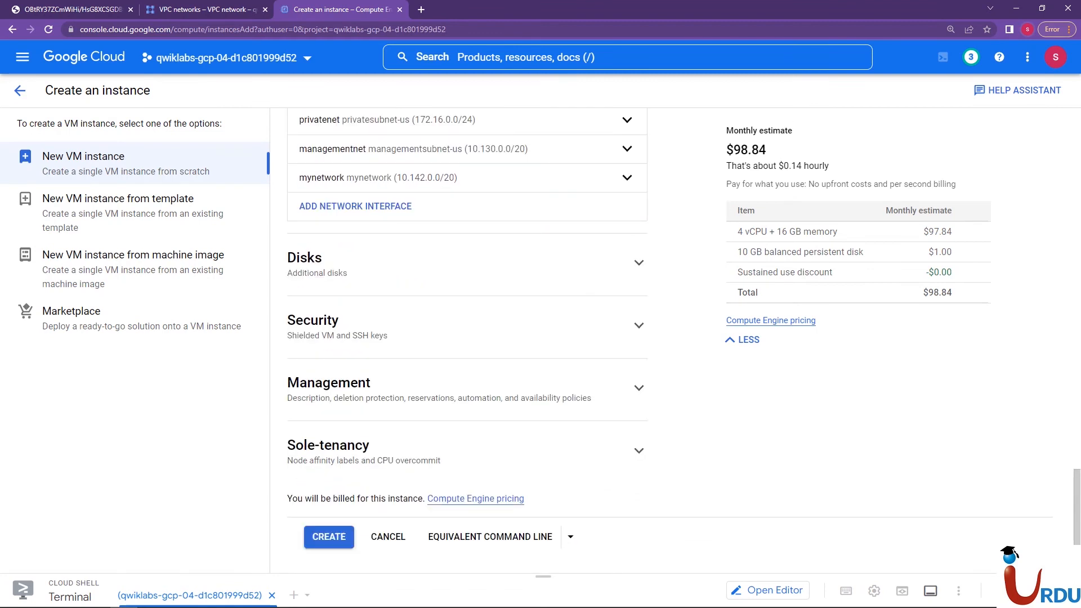
Review the three configured network interfaces and create the vm-appliance instance
scroll(627, 194, up, 2)
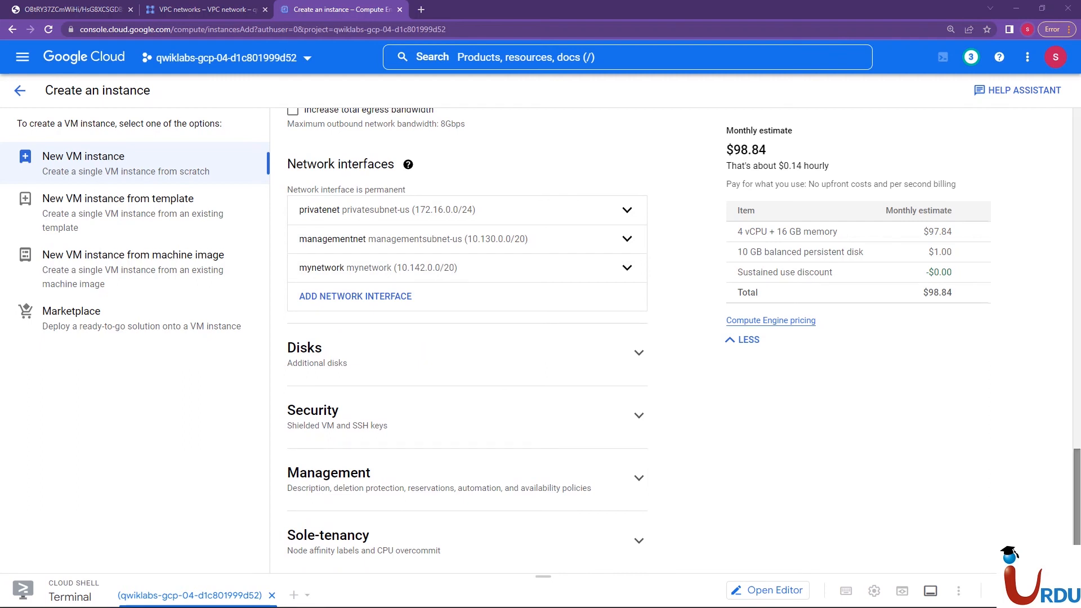
scroll(638, 535, down, 2)
click(329, 537)
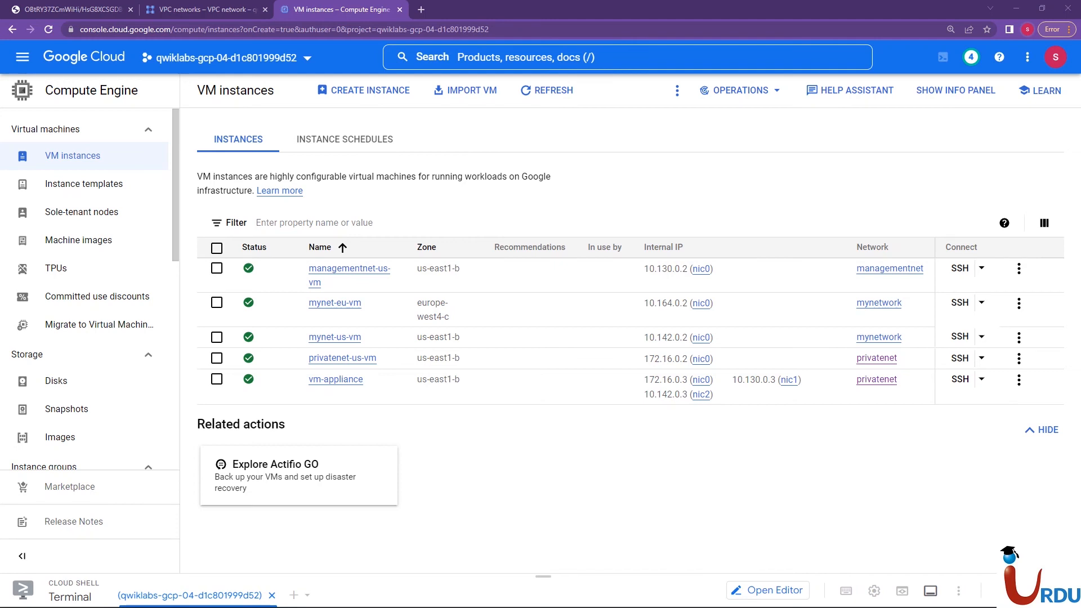
View the details of managementnet-us-vm, examine vm-appliance's network interfaces, and return to the VM instances list
click(349, 268)
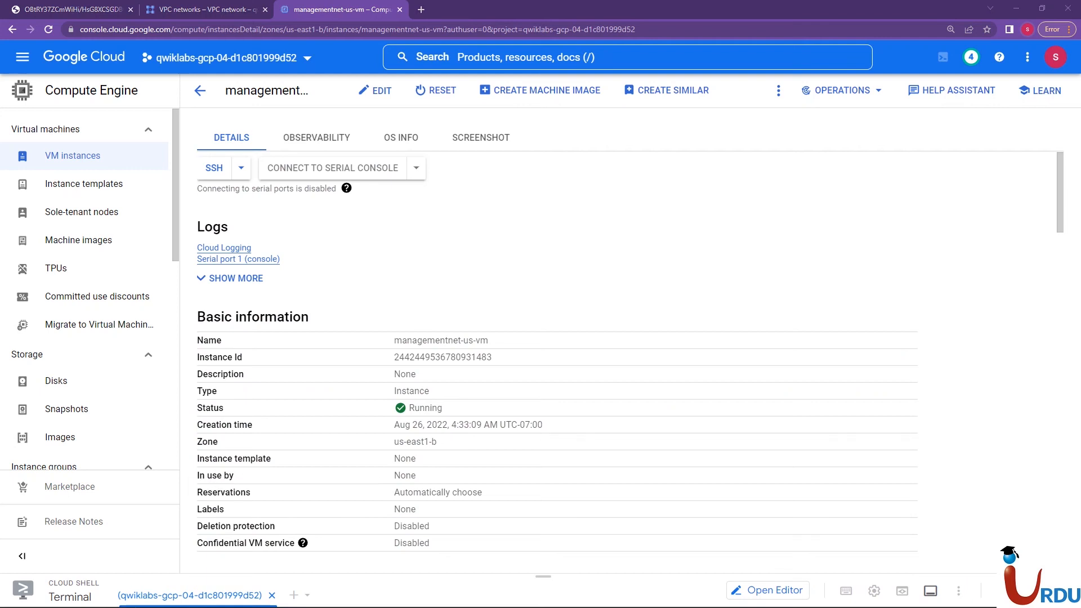
mouse_move(1052, 176)
mouse_down()
mouse_move(1060, 360)
mouse_move(1060, 192)
mouse_up()
click(73, 156)
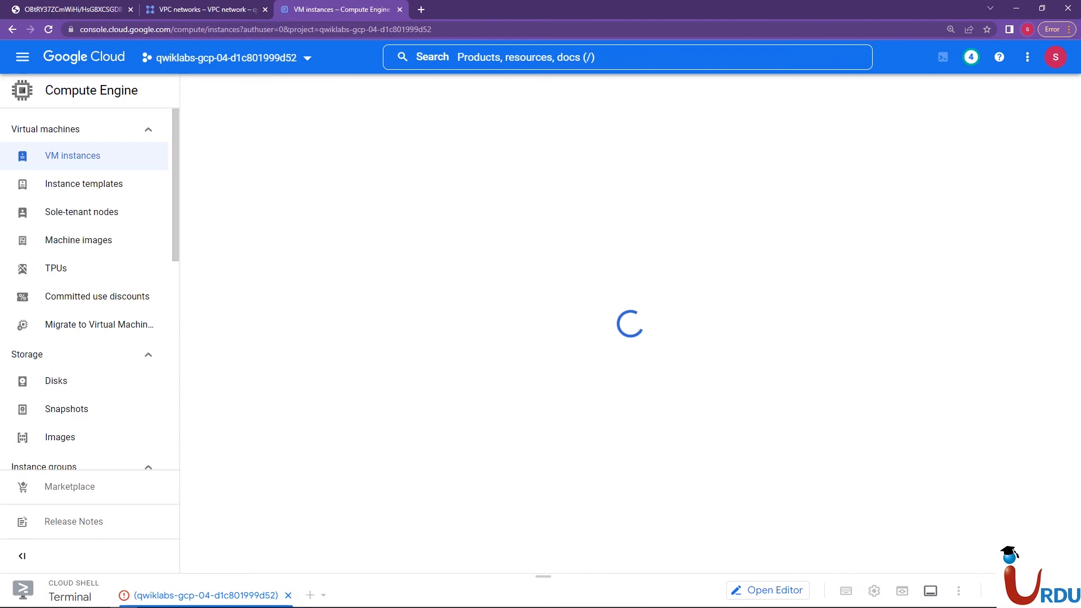
click(335, 379)
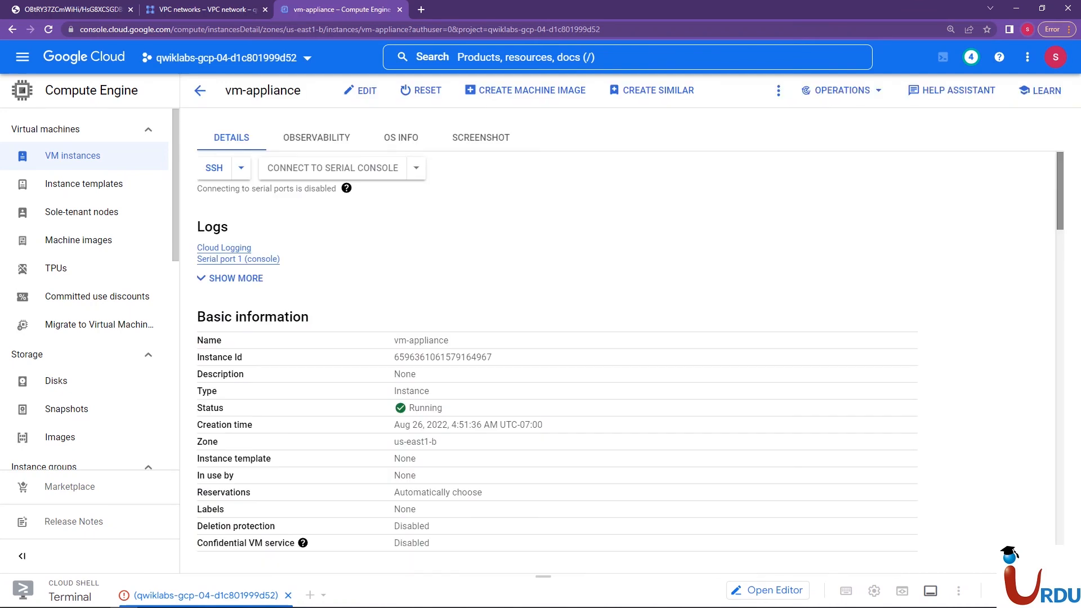
scroll(630, 356, down, 12)
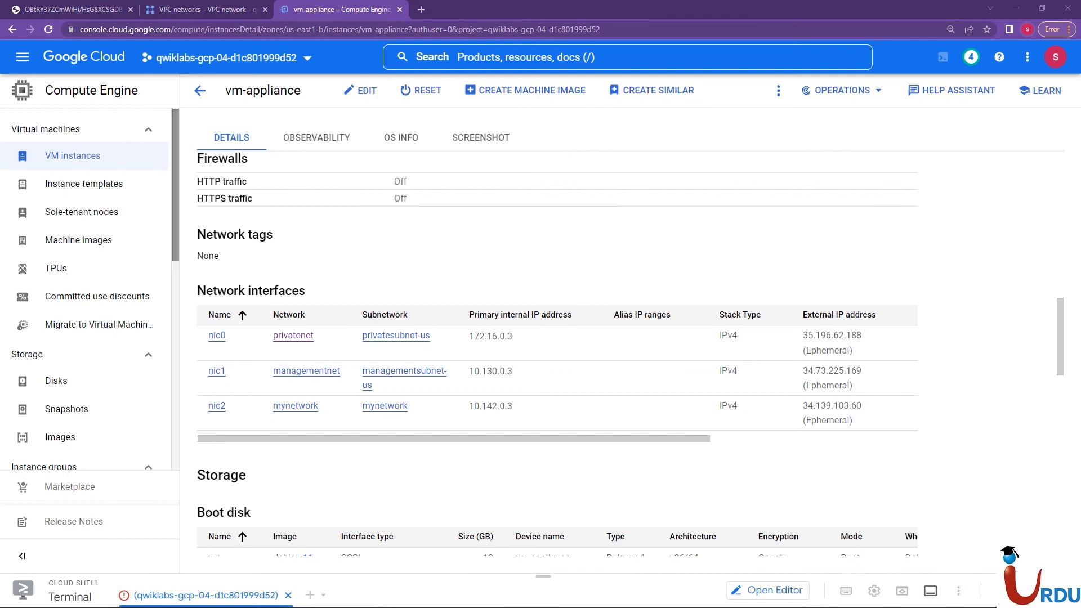
click(200, 90)
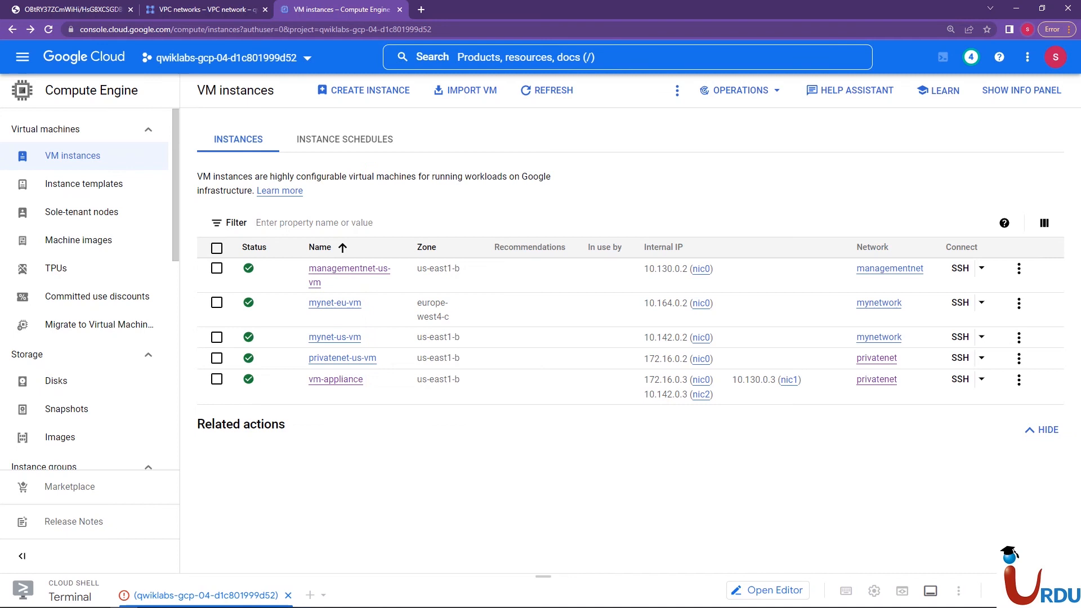
Open an SSH session to vm-appliance and run sudo ifconfig to list its network interfaces
click(960, 379)
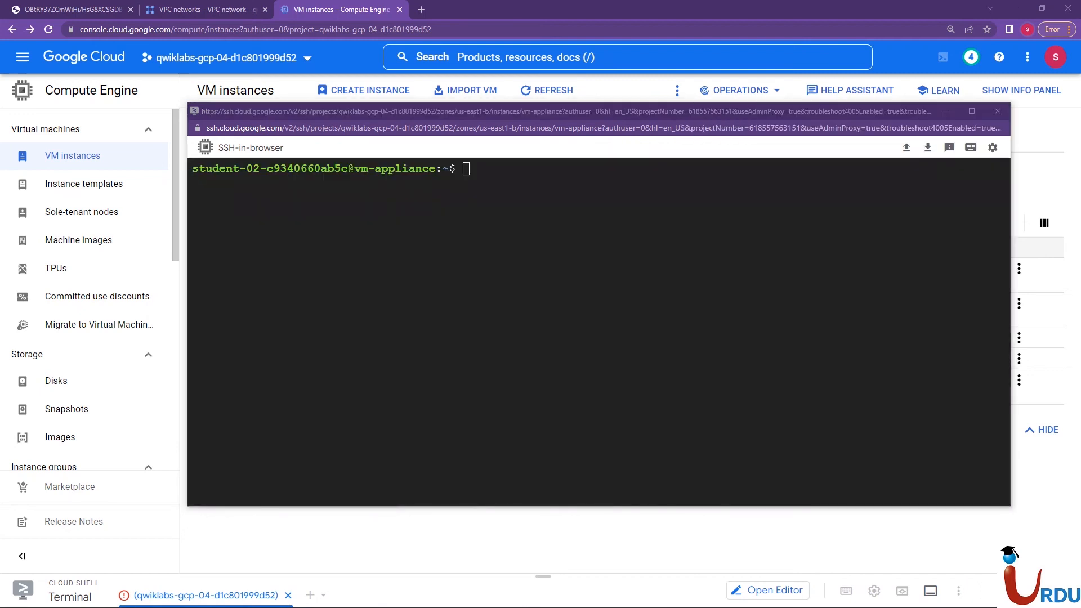
right_click(383, 254)
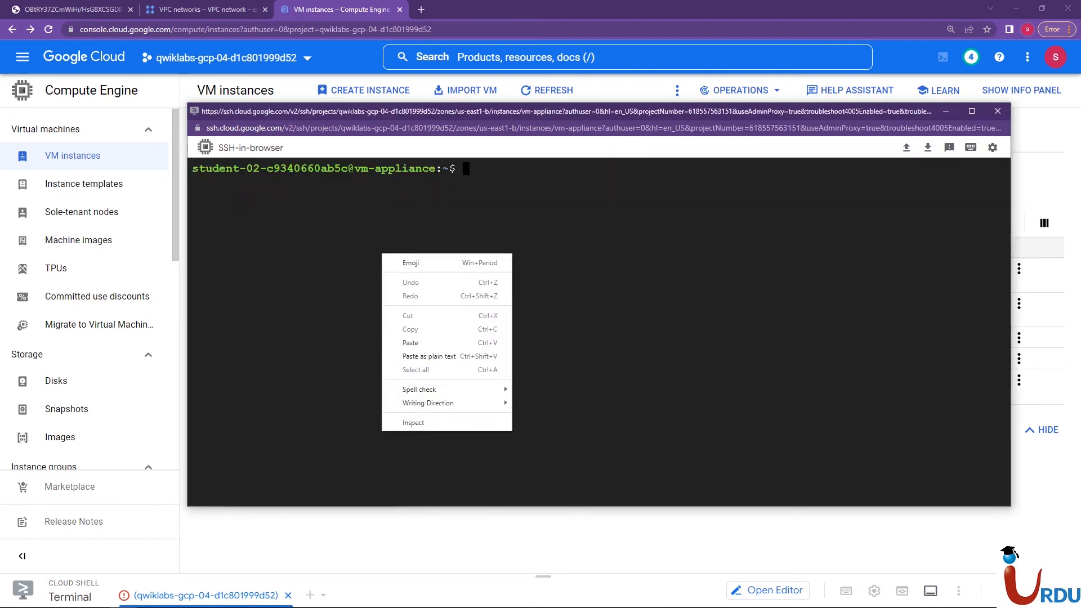
click(411, 342)
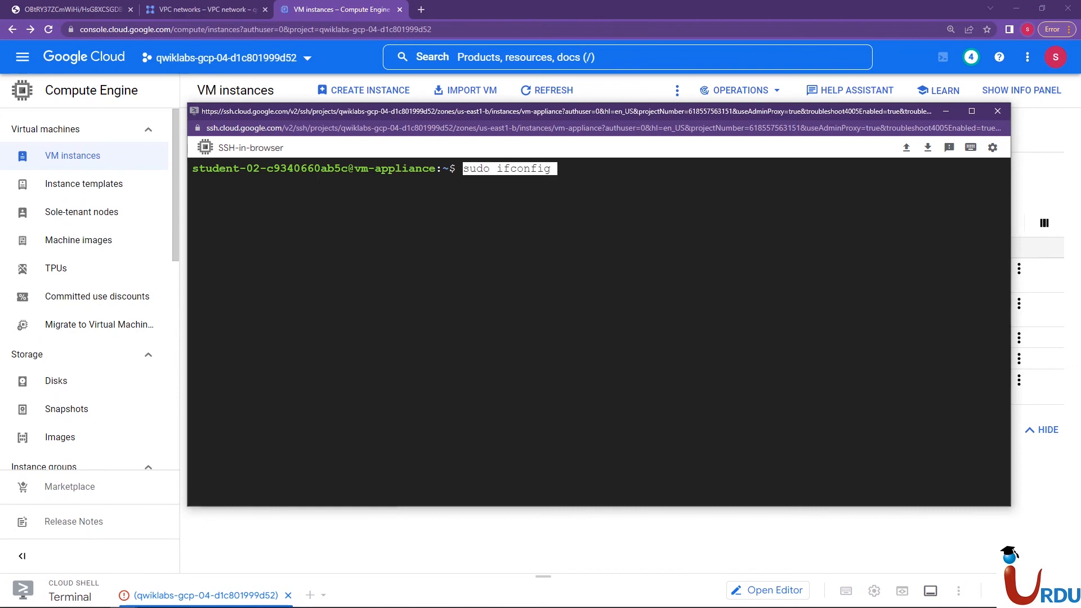
key(Left)
key(Right)
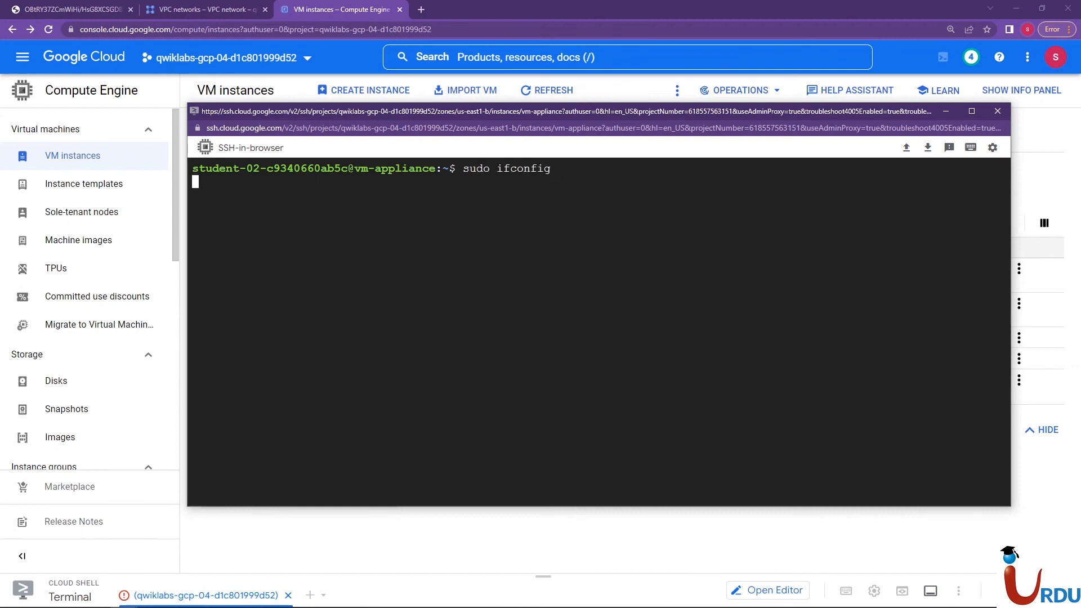
key(Return)
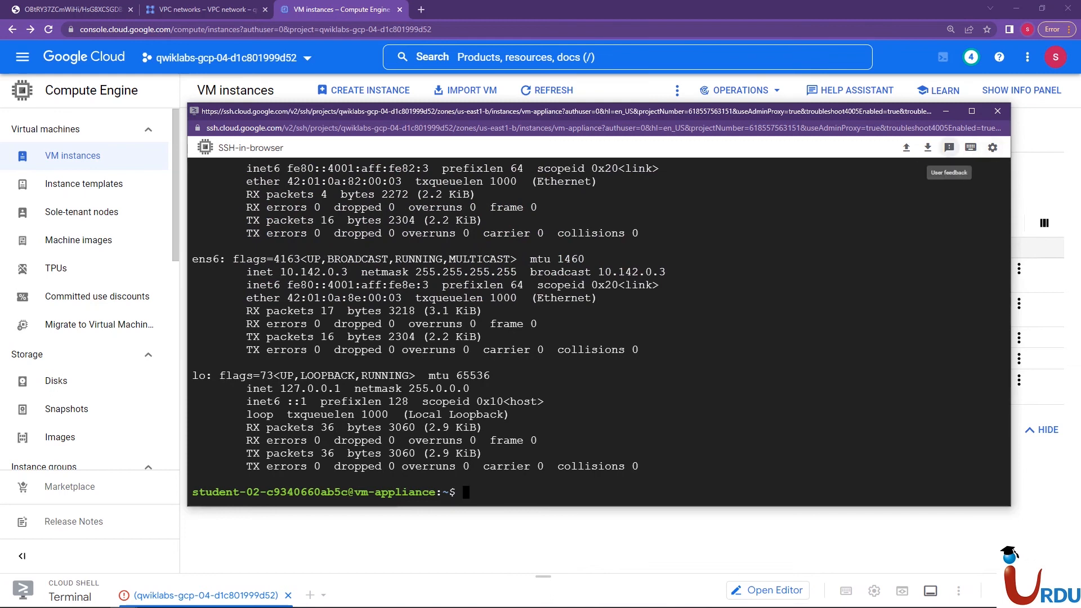
Show the SSH terminal's scrollbar and examine the ifconfig output for each of vm-appliance's network interfaces
click(970, 147)
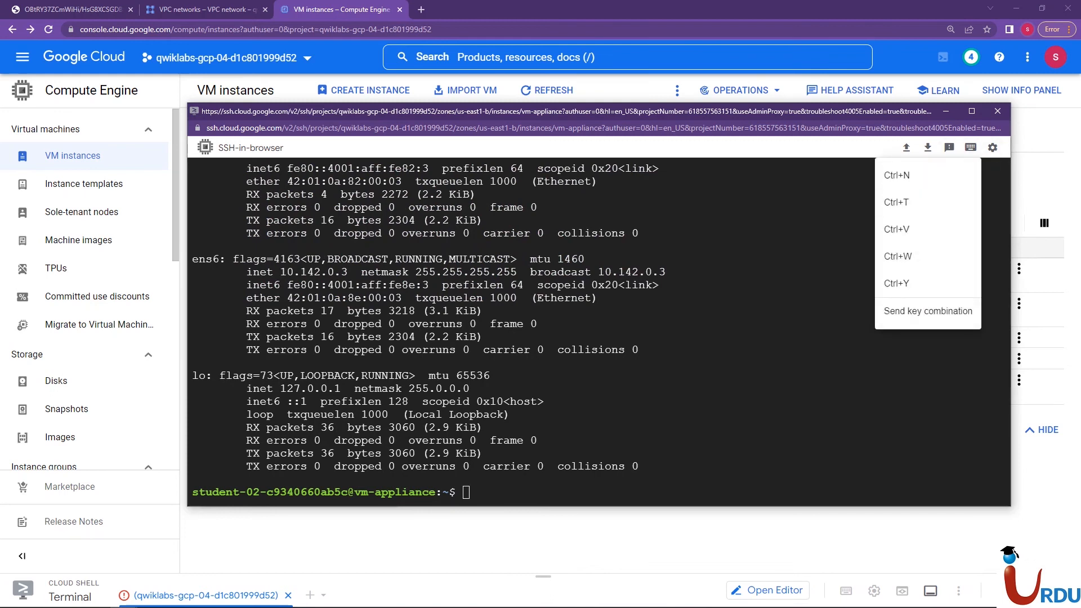
click(992, 147)
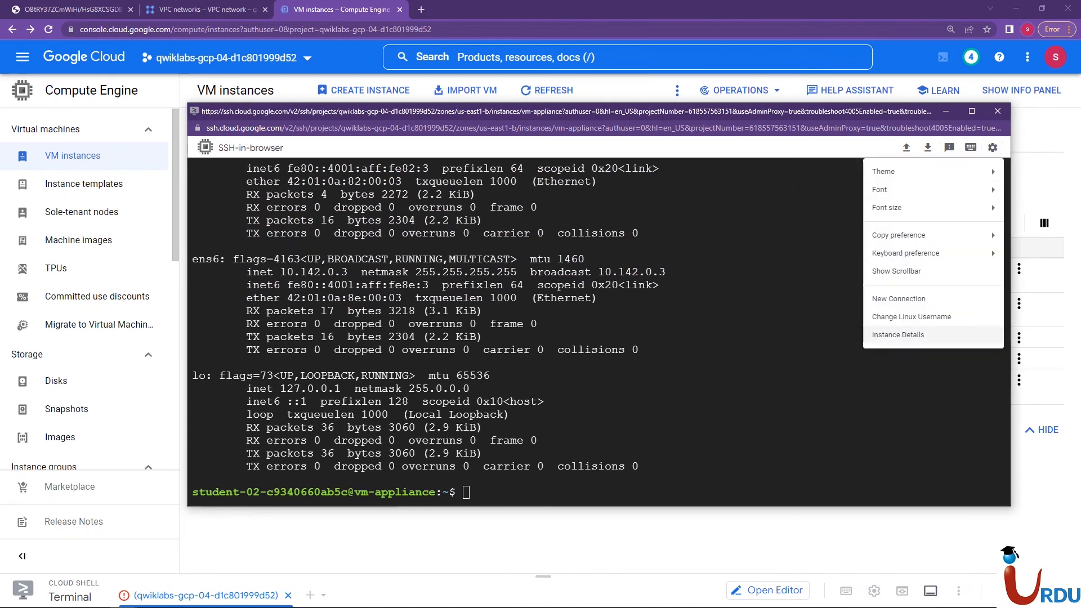
mouse_move(899, 235)
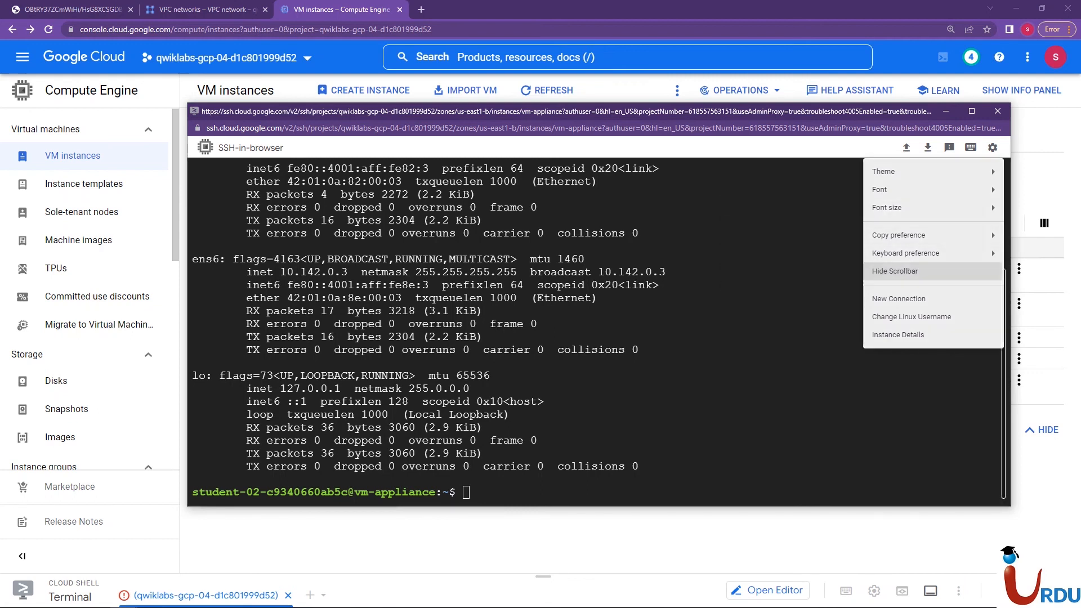
click(897, 271)
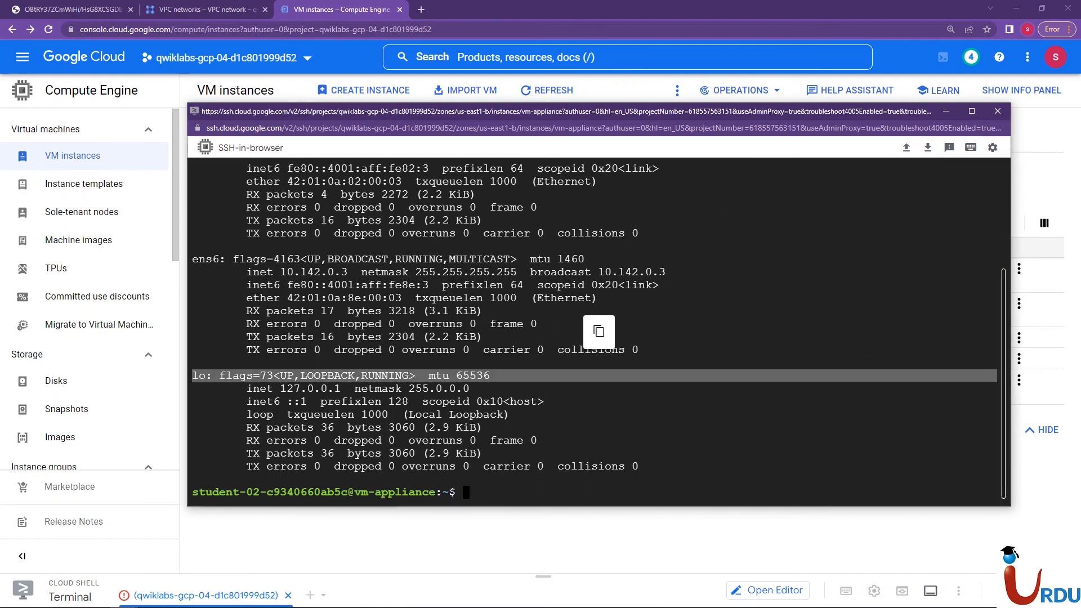
scroll(633, 330, up, 1)
scroll(600, 332, up, 3)
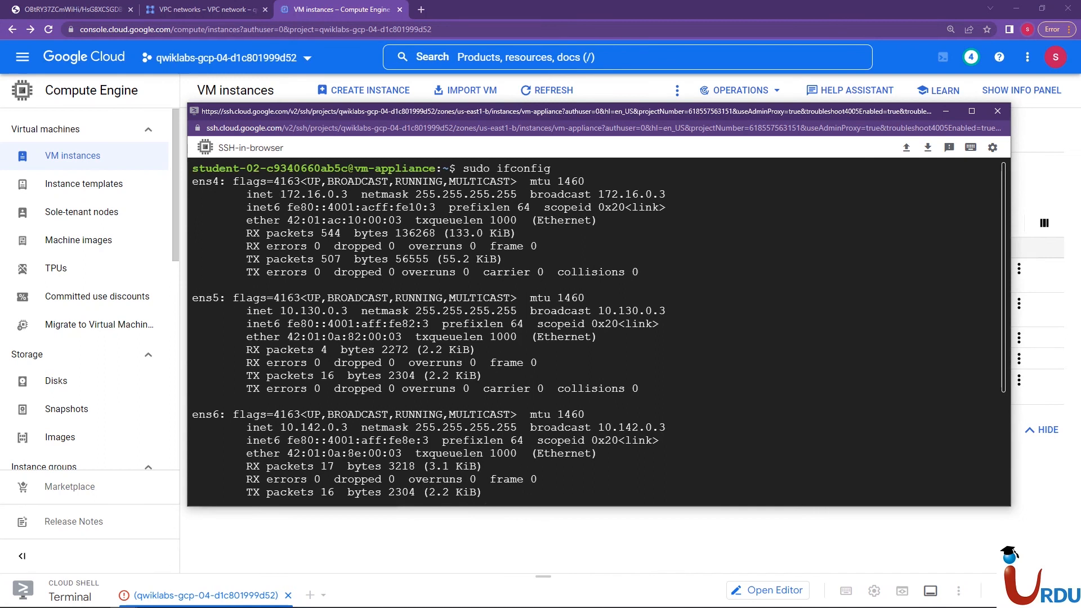
scroll(599, 331, down, 4)
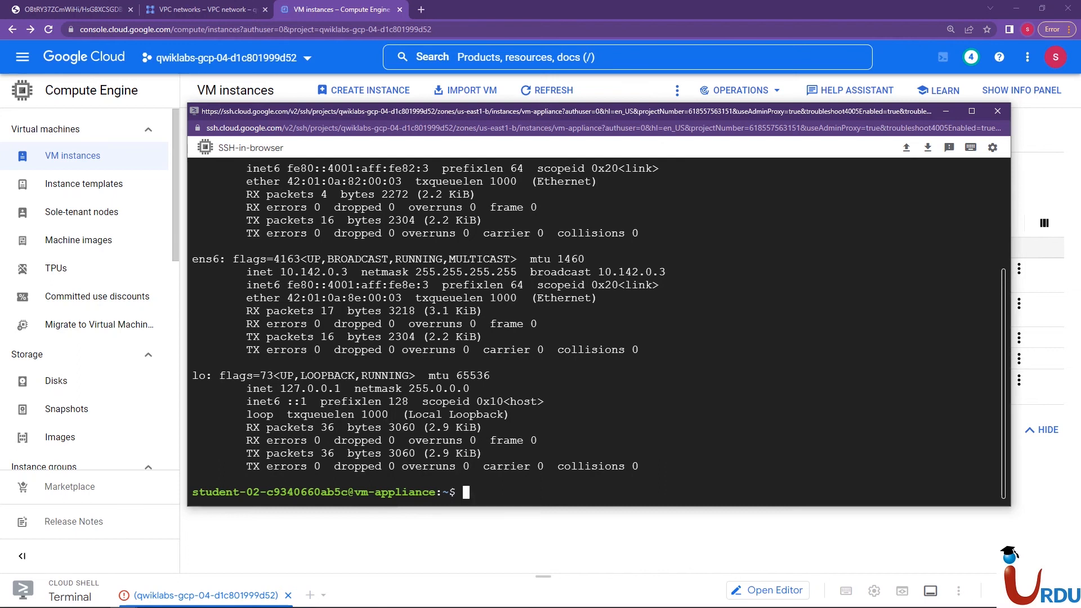
scroll(600, 332, up, 4)
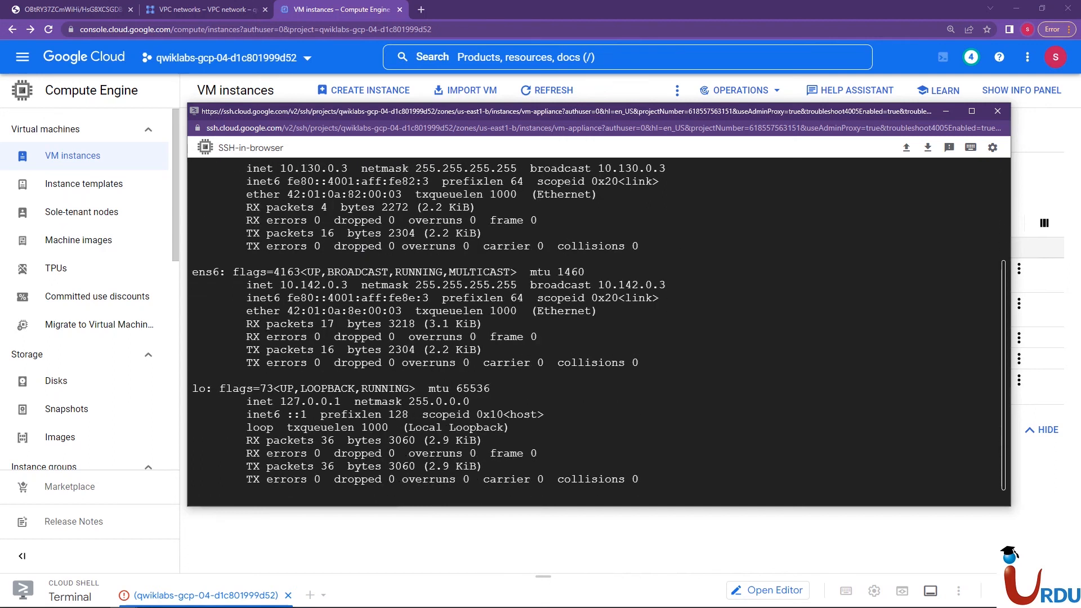
scroll(597, 332, up, 4)
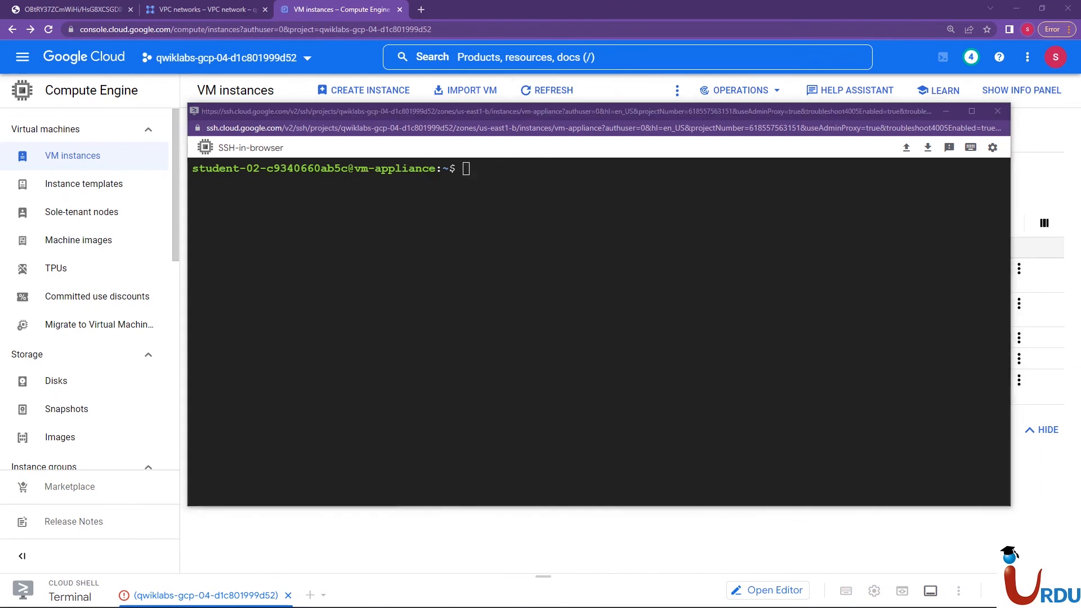
Reload the VM instances list, then narrow the SSH window and move it below the instances table
drag(512, 103, 512, 228)
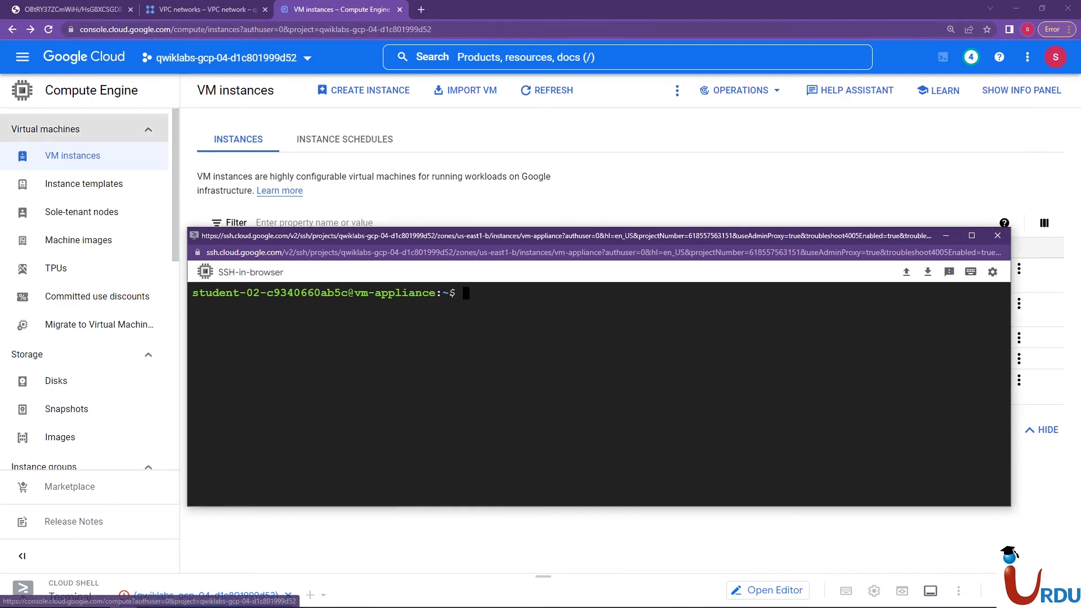
click(73, 155)
mouse_move(124, 597)
click(184, 540)
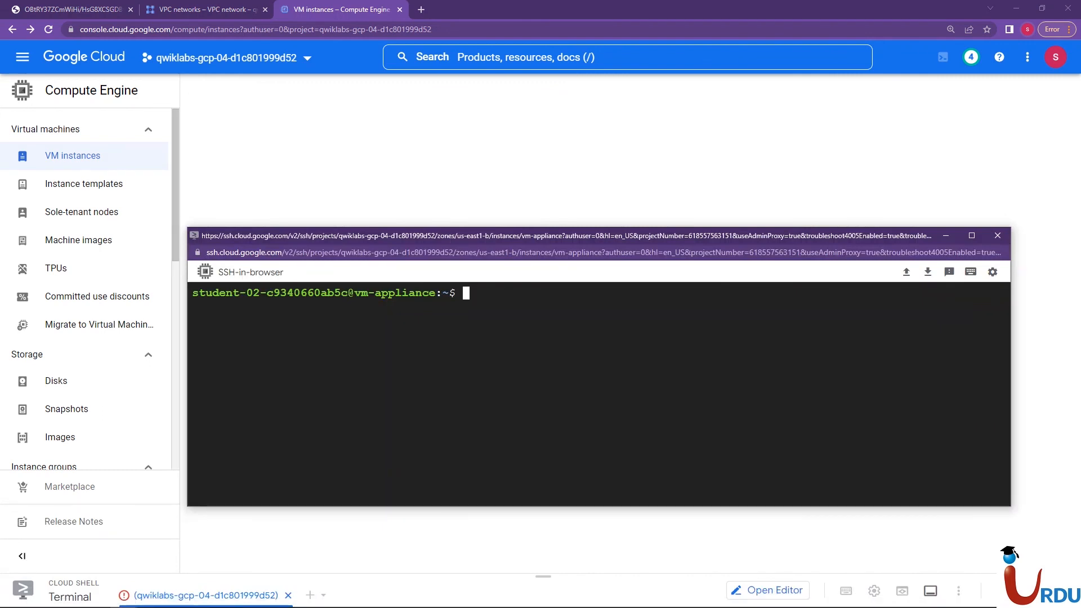
drag(186, 307, 468, 309)
drag(676, 235, 261, 407)
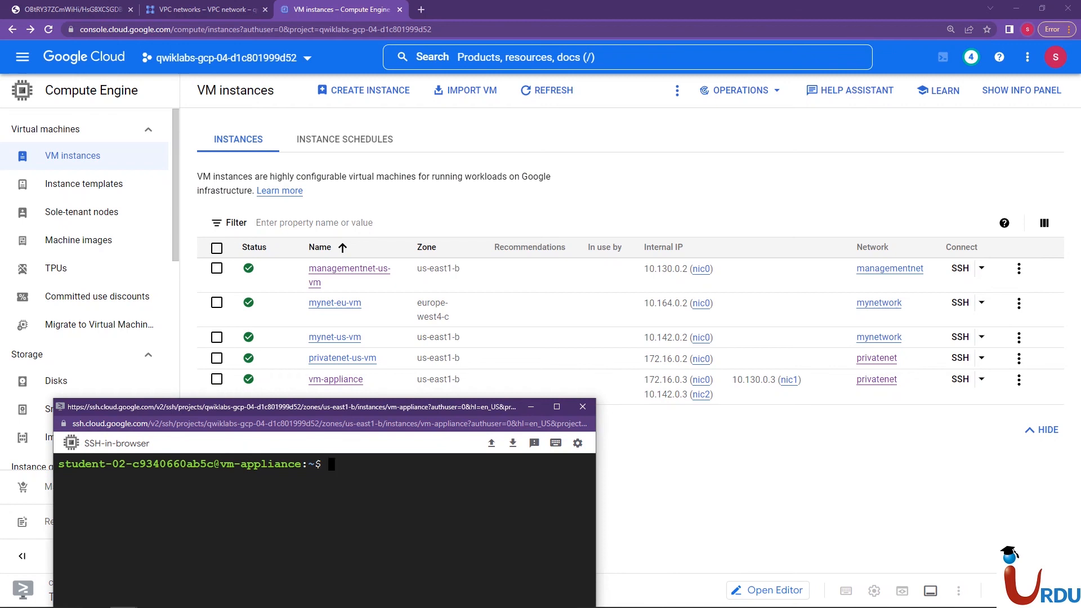
Ping privatenet-us-vm from vm-appliance with ping -c 3 172.16.0.2 and interrupt the command
text(ping -c 3)
text(172.161)
key(BackSpace)
key(BackSpace)
text(6.0.2)
key(Return)
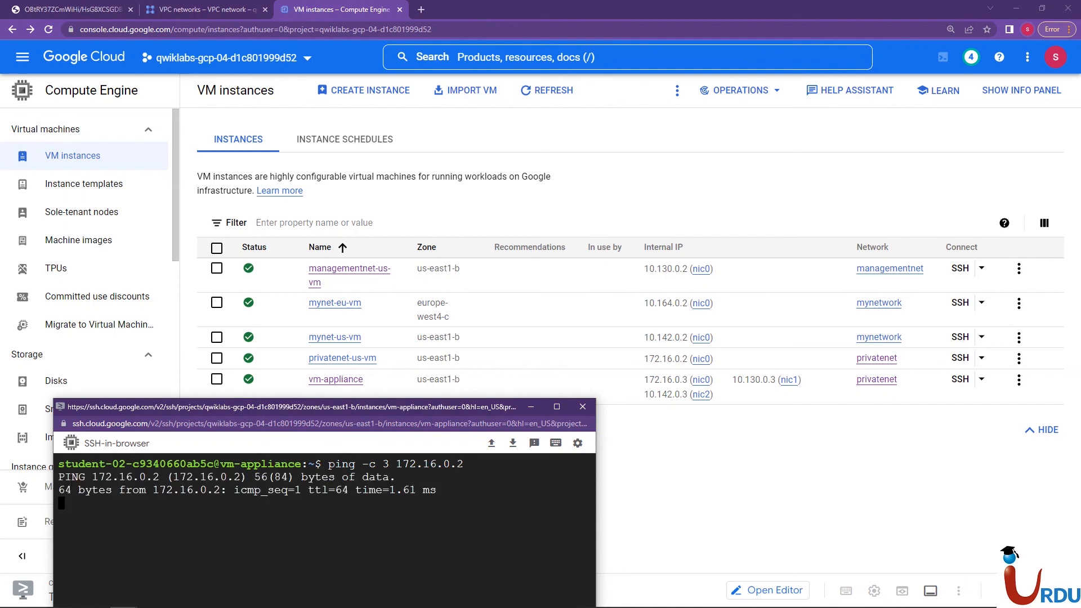
key(ctrl+c)
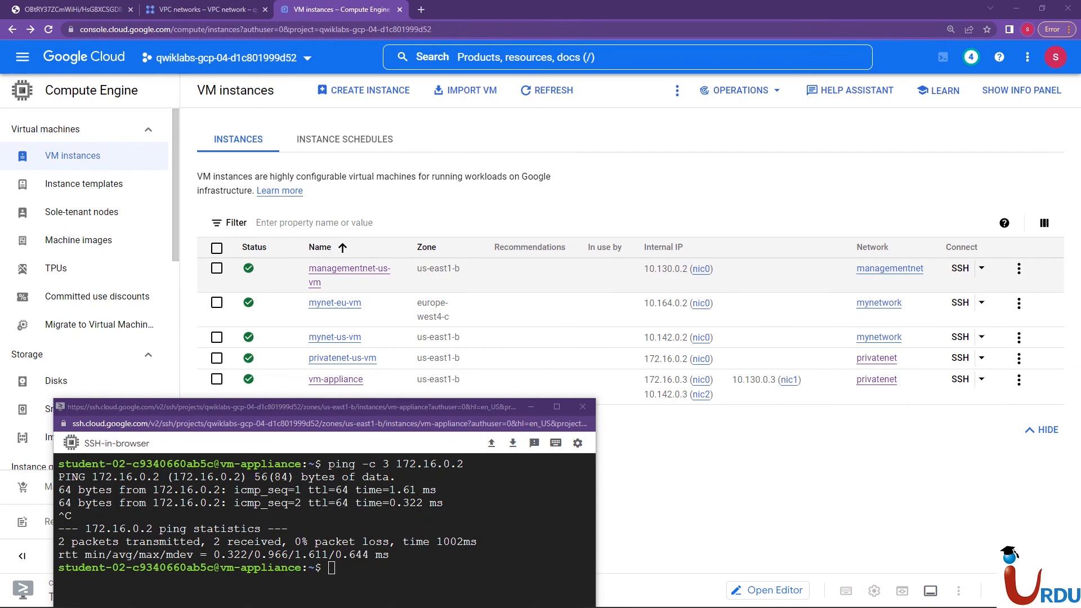
Ping managementnet-us-vm with ping -c 3 10.130.0.2 and reposition the SSH window to read the output
click(462, 524)
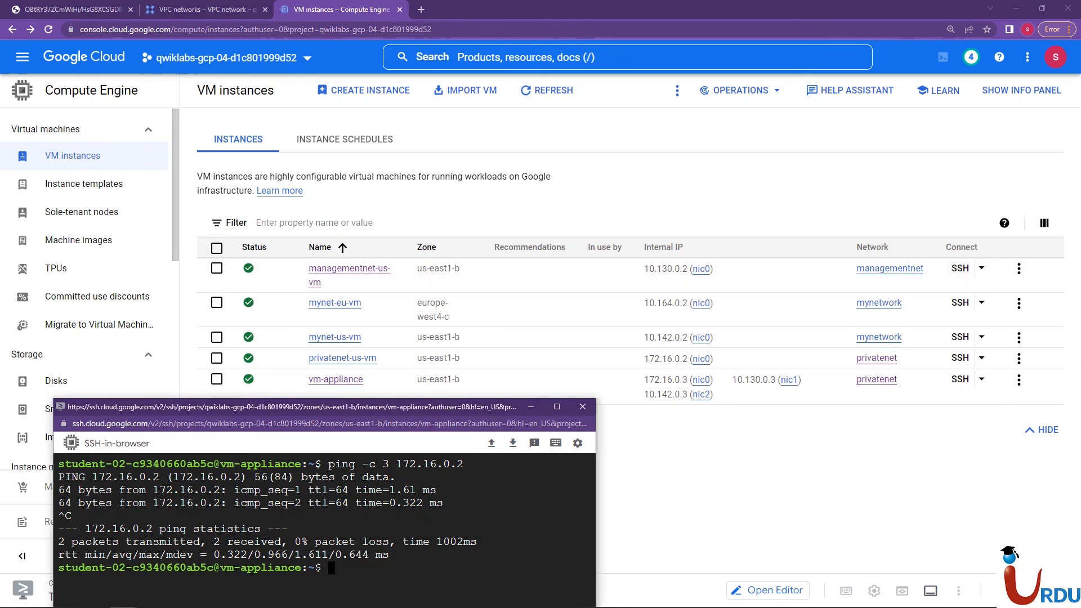
key(Up)
key(BackSpace)
key(BackSpace)
key(BackSpace)
key(BackSpace)
key(BackSpace)
key(BackSpace)
key(BackSpace)
key(BackSpace)
key(BackSpace)
key(BackSpace)
text(10.130.0.2)
key(Return)
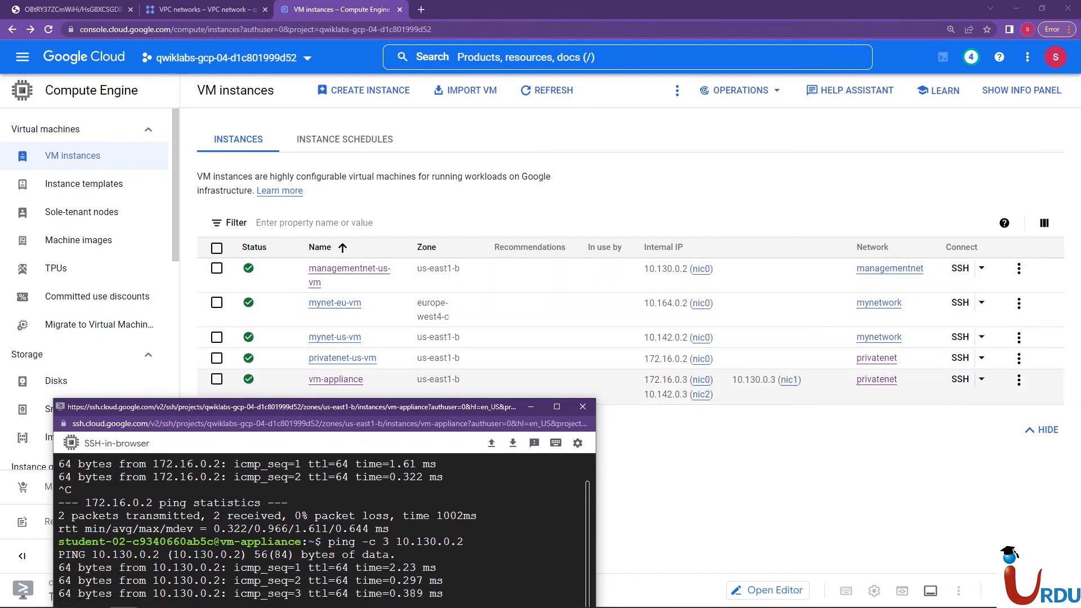
drag(338, 407, 402, 417)
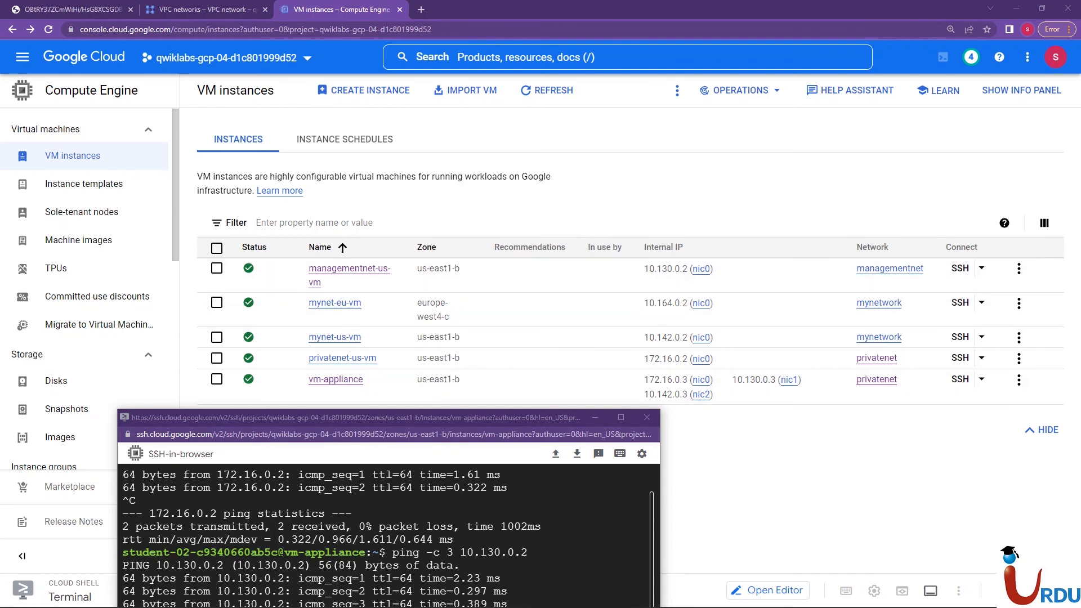
drag(388, 418, 458, 364)
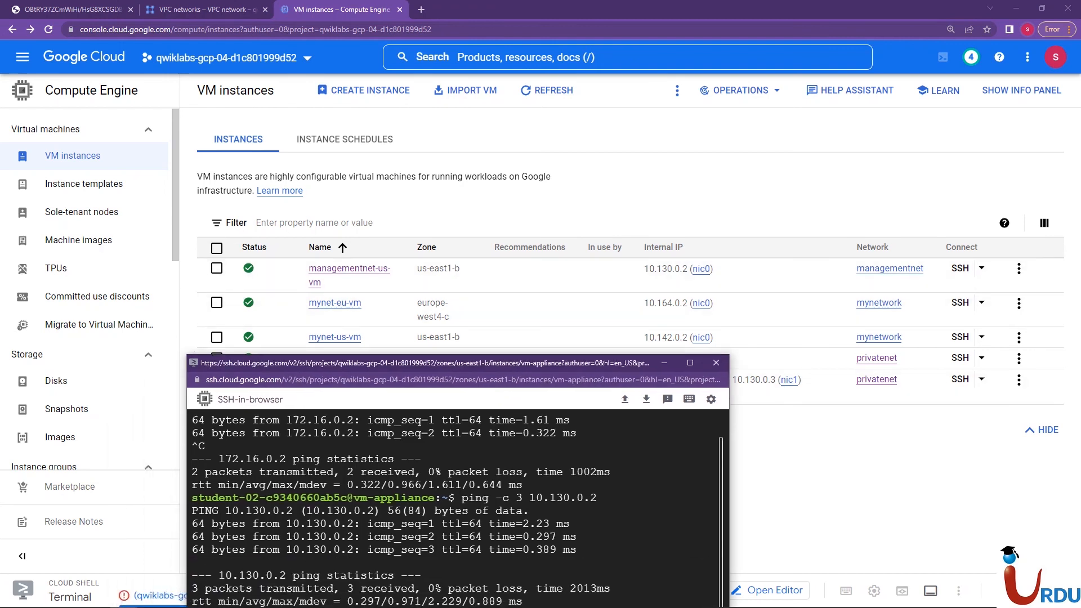
Clear the terminal and try to ping mynet-eu-vm with ping 10.164.0.02, interrupting the command
key(ctrl+l)
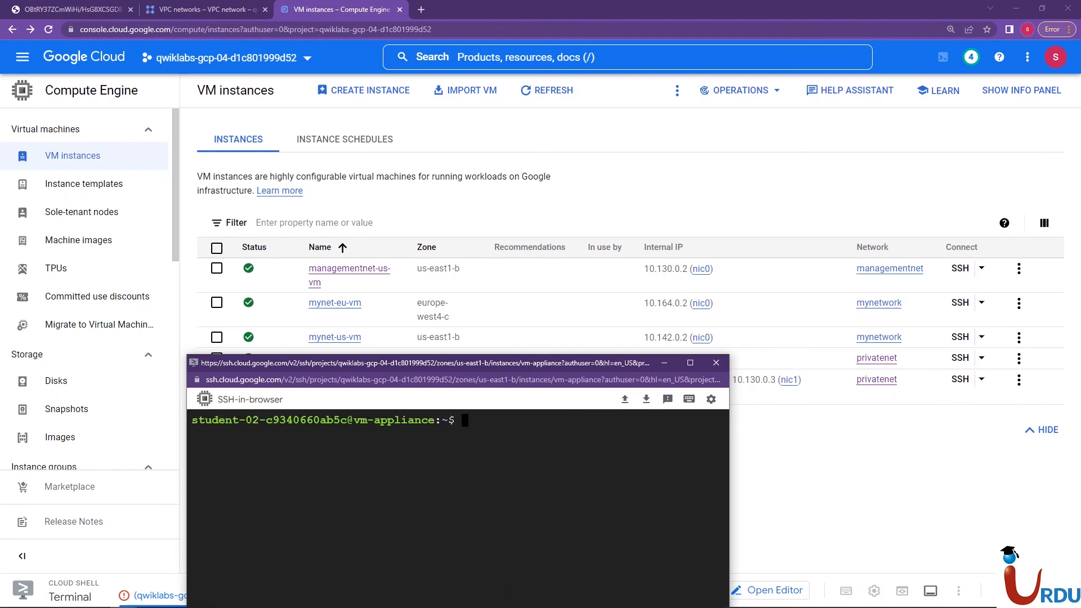
text(ping 10.164.0.02)
key(Return)
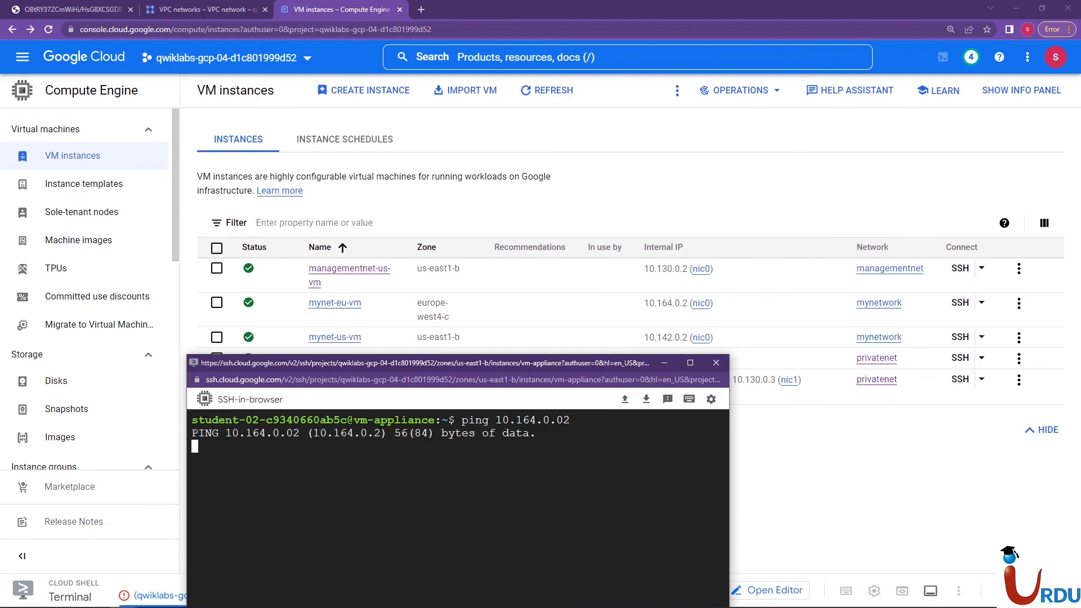
key(ctrl+c)
Discard the recalled ping command and clear the SSH terminal
key(Up)
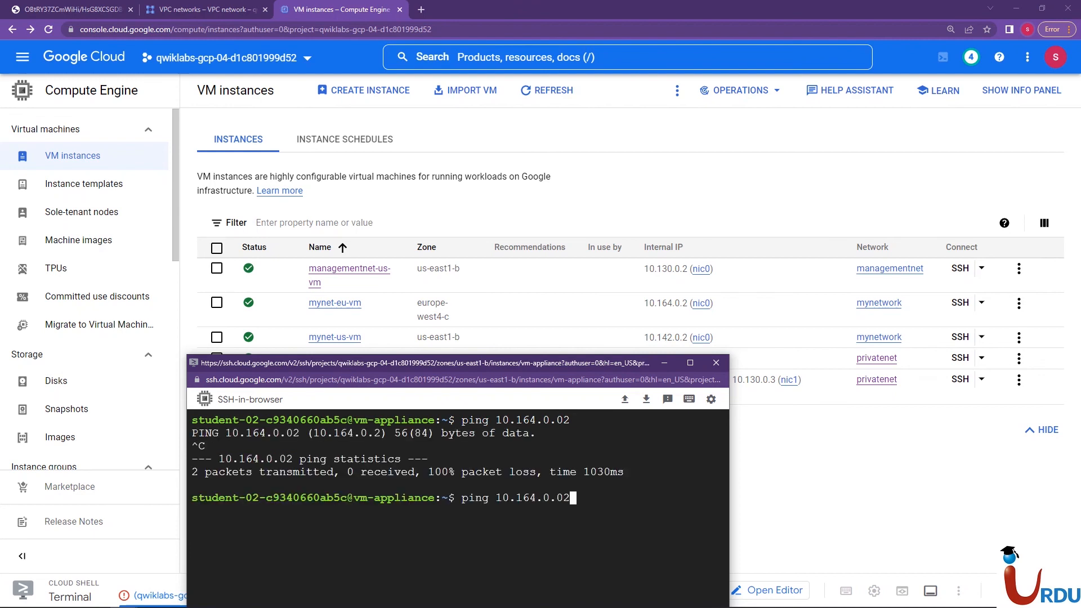
key(BackSpace)
key(BackSpace)
key(BackSpace)
key(BackSpace)
key(BackSpace)
key(BackSpace)
key(BackSpace)
key(BackSpace)
key(BackSpace)
key(BackSpace)
key(BackSpace)
key(BackSpace)
key(BackSpace)
key(BackSpace)
key(BackSpace)
key(BackSpace)
text(cleasr)
key(Return)
key(Up)
key(BackSpace)
key(BackSpace)
text(r)
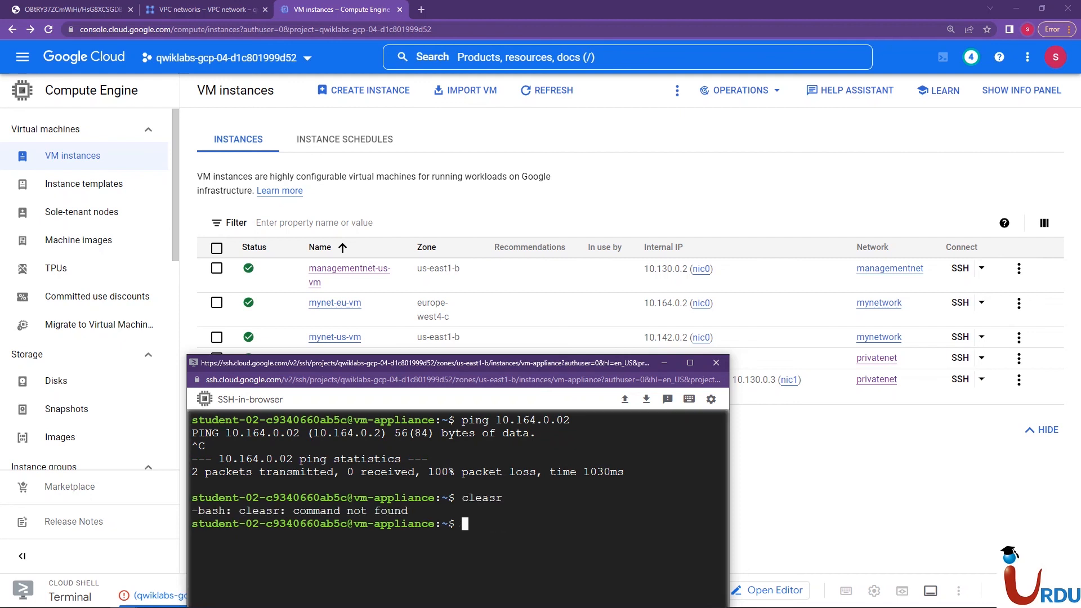
key(Return)
Ping mynet-eu-vm from vm-appliance with ping -c 3 10.164.0.2
key(Up)
key(Up)
key(Up)
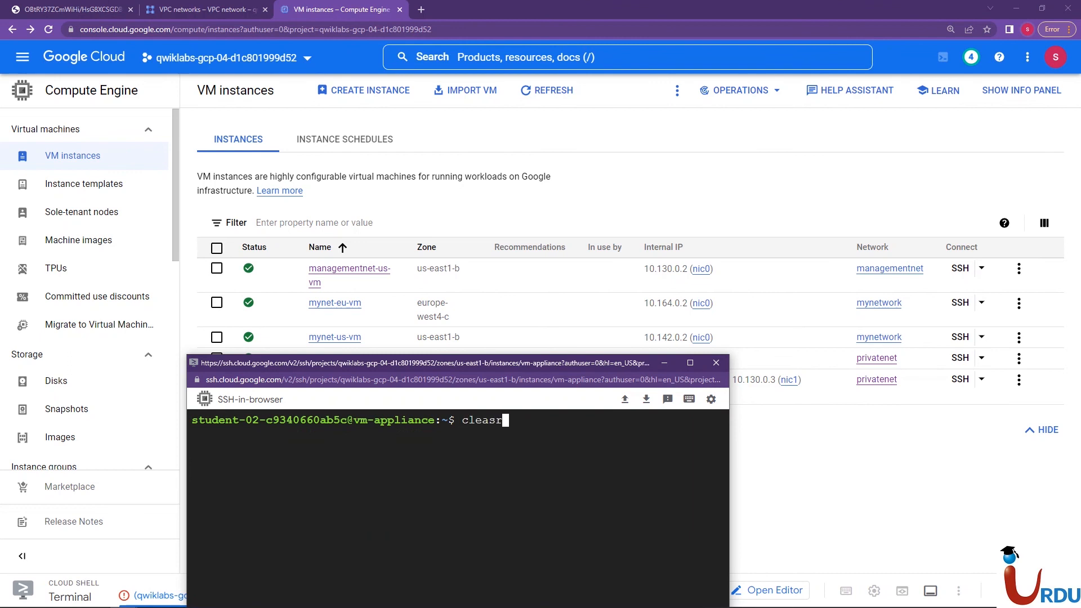
key(Down)
key(Down)
key(Up)
key(Up)
key(Up)
key(BackSpace)
key(BackSpace)
key(BackSpace)
key(BackSpace)
key(BackSpace)
key(BackSpace)
key(BackSpace)
key(BackSpace)
key(BackSpace)
key(BackSpace)
text(10.164.0.2)
key(Return)
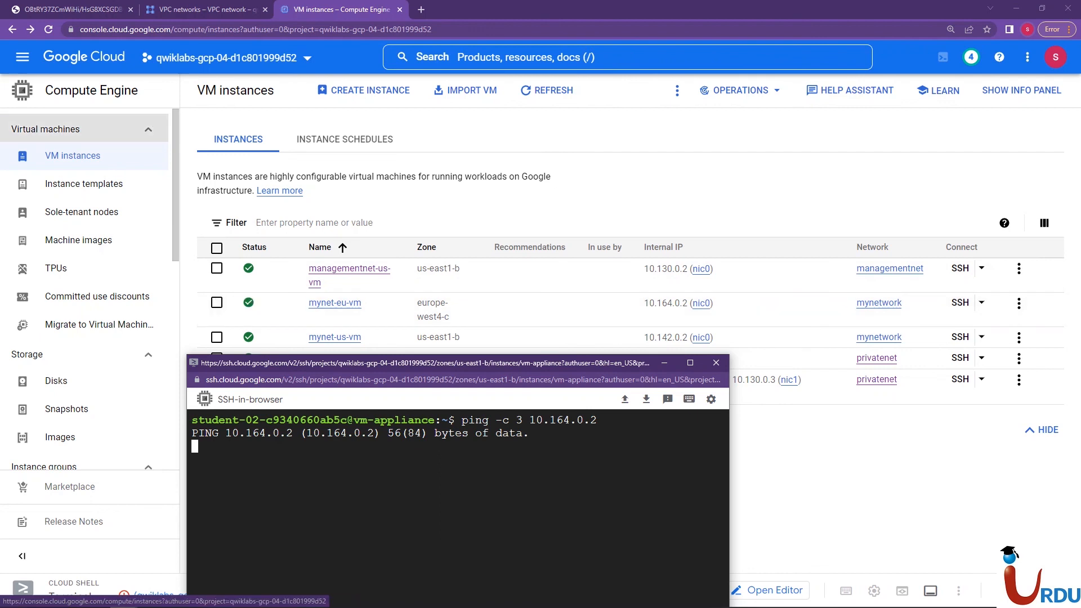
Open vm-appliance's details in a new browser tab and examine its network interfaces nic0, nic1 and nic2
key(alt+Tab)
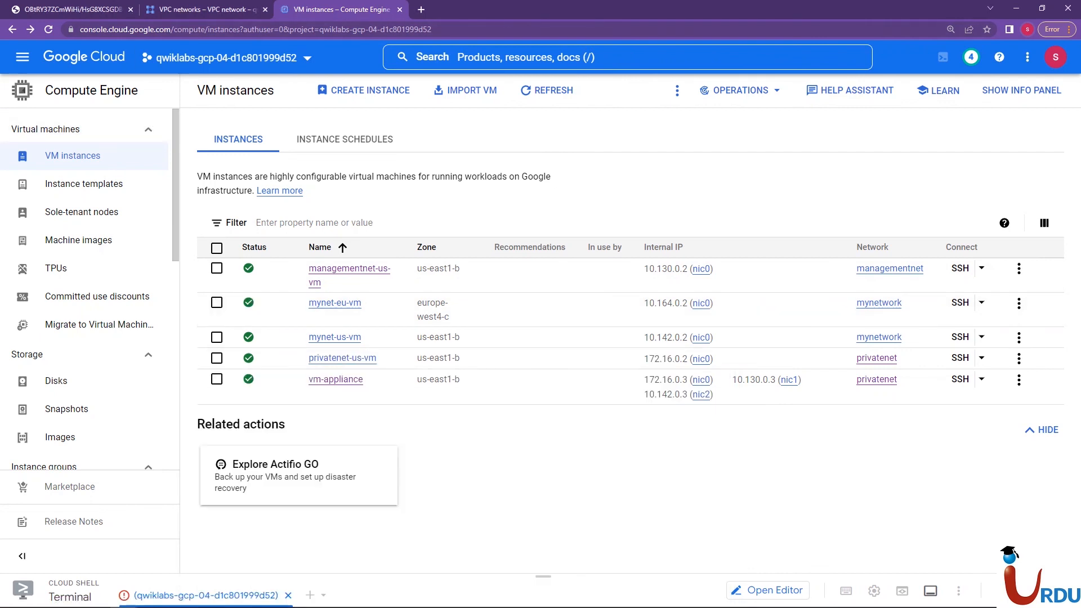
right_click(322, 381)
click(360, 391)
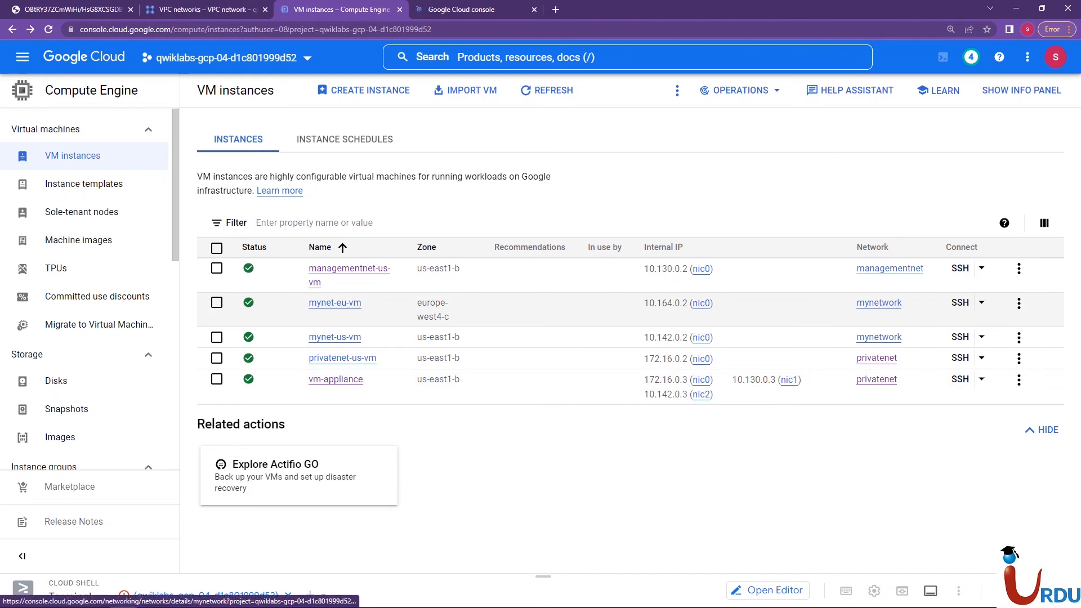
click(484, 9)
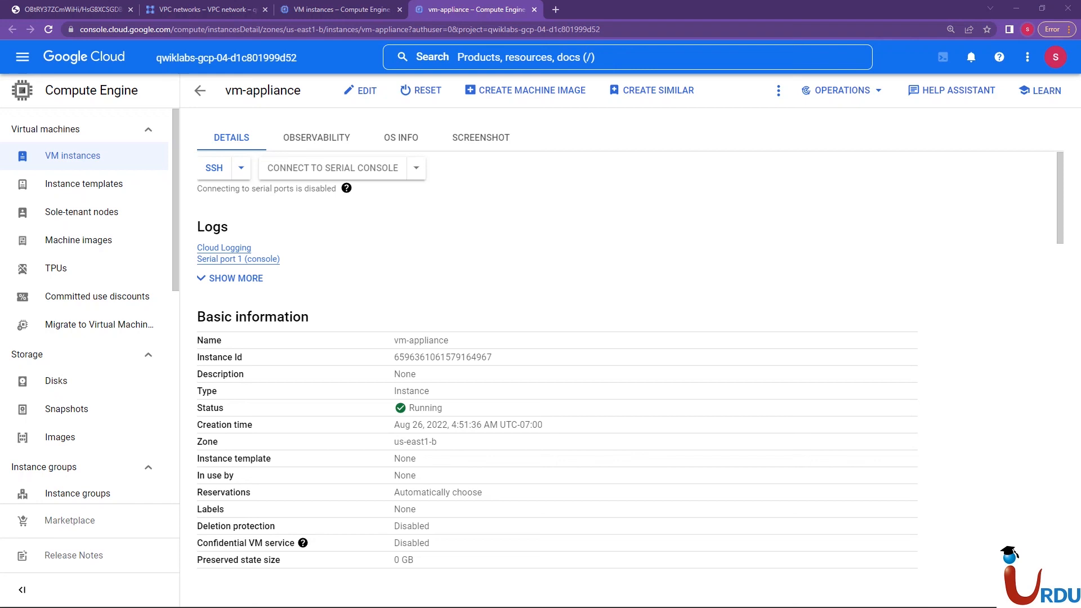
scroll(631, 372, down, 15)
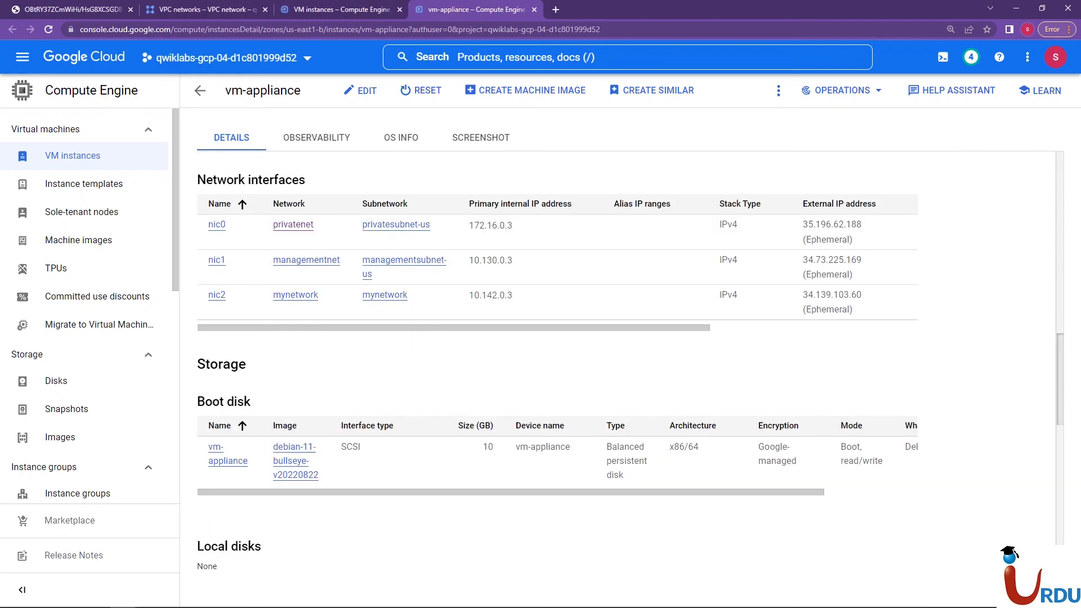
scroll(631, 360, up, 1)
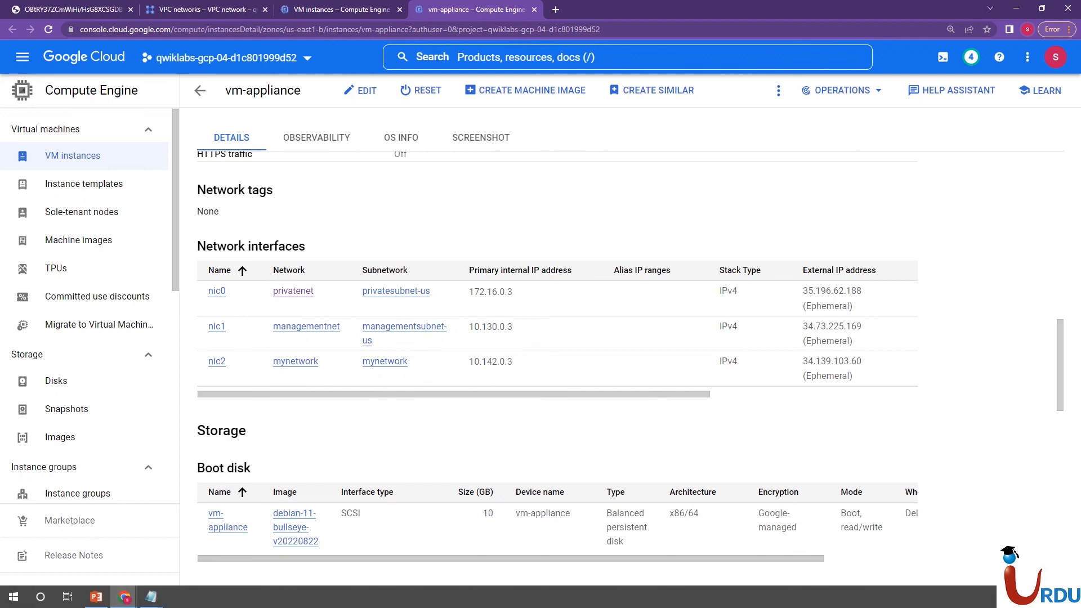
Return to the SSH window, list vm-appliance's routes with ip route, and reposition the window over the details page
mouse_move(124, 597)
click(169, 542)
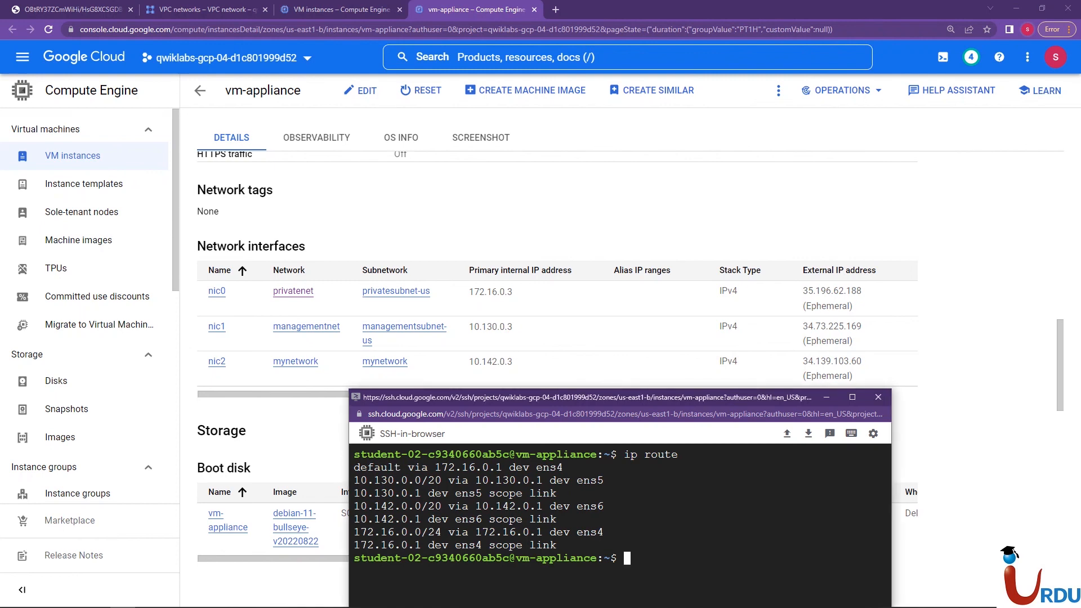
drag(586, 397, 605, 416)
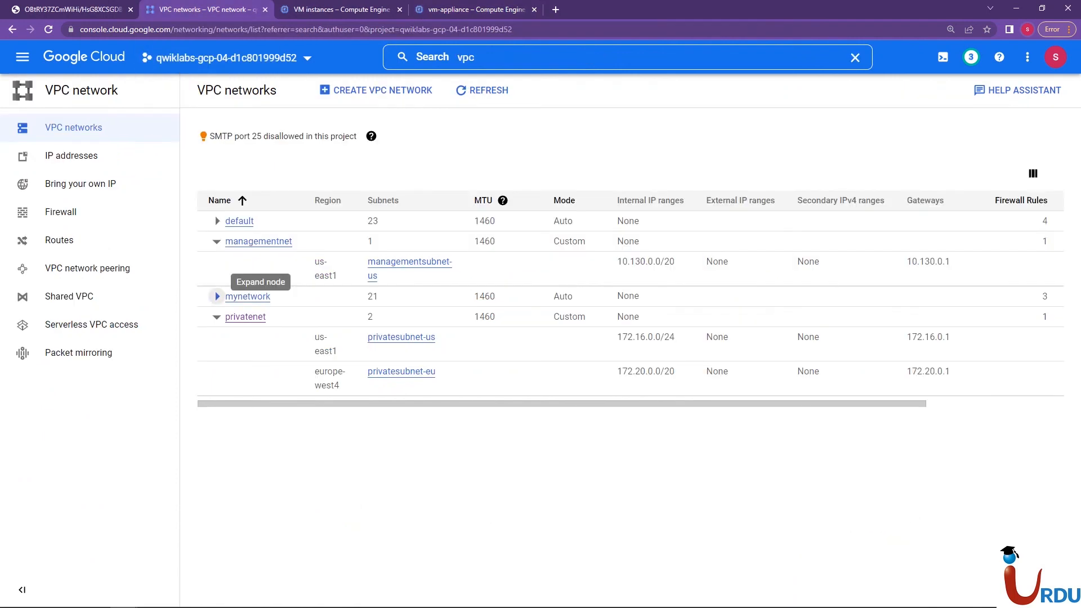
Expand mynetwork in the VPC networks list and examine its regional subnets and IP ranges
click(217, 296)
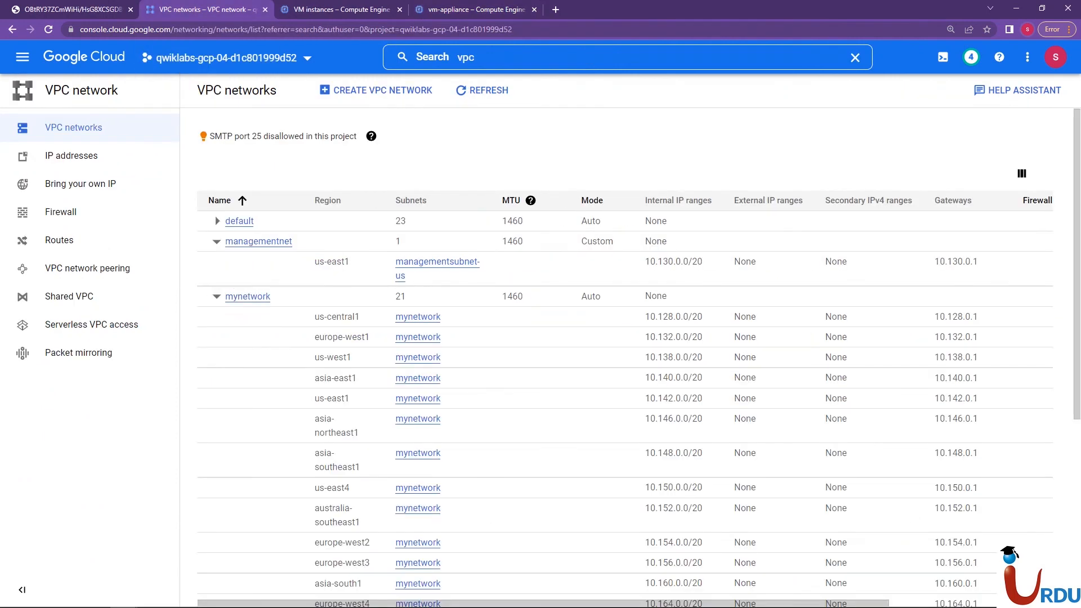
scroll(639, 358, down, 3)
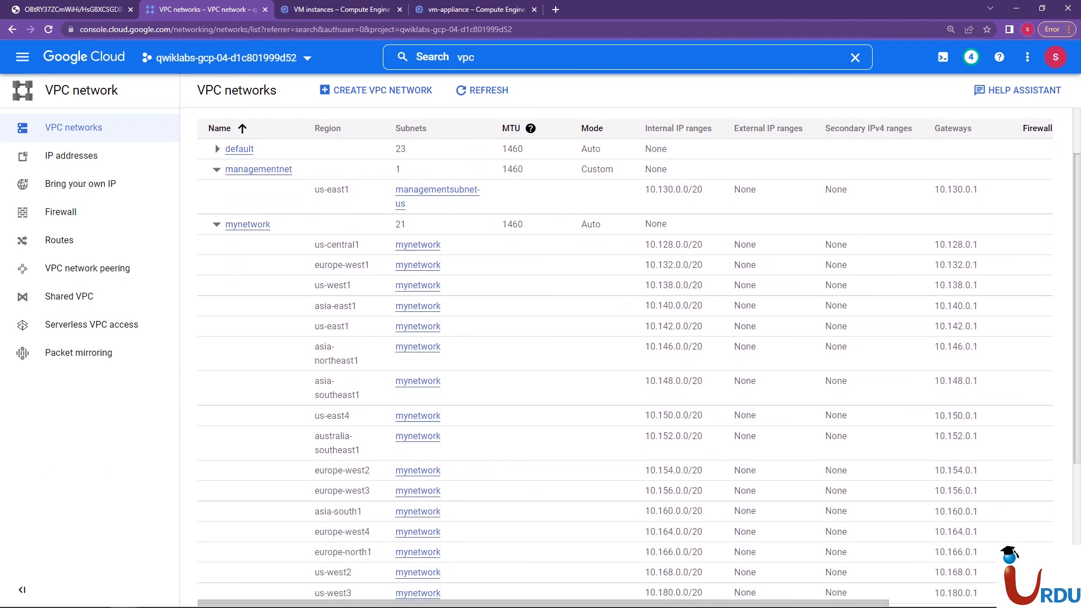
scroll(639, 358, down, 3)
scroll(639, 359, up, 3)
scroll(639, 358, down, 4)
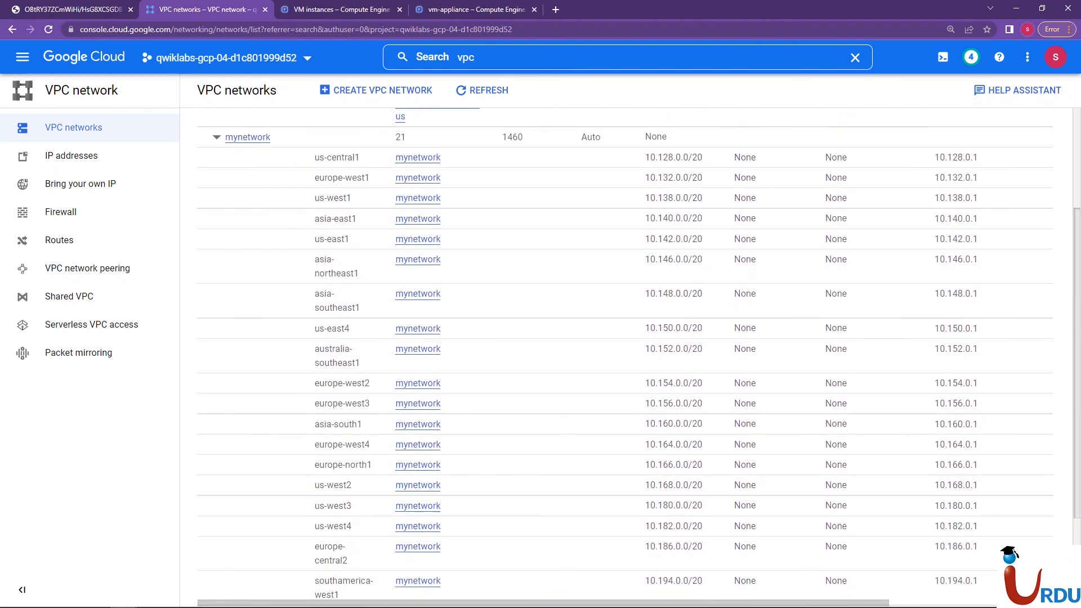
scroll(639, 358, up, 5)
Open the VM instances list and place vm-appliance's SSH window below the instance rows to compare its routes with their internal IPs
click(327, 9)
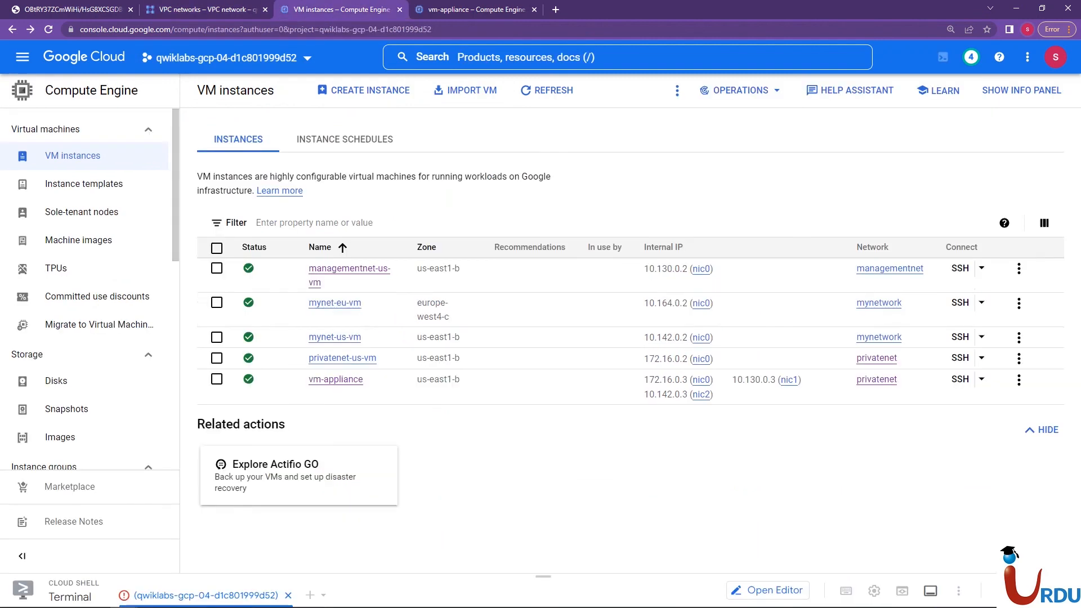
mouse_move(112, 605)
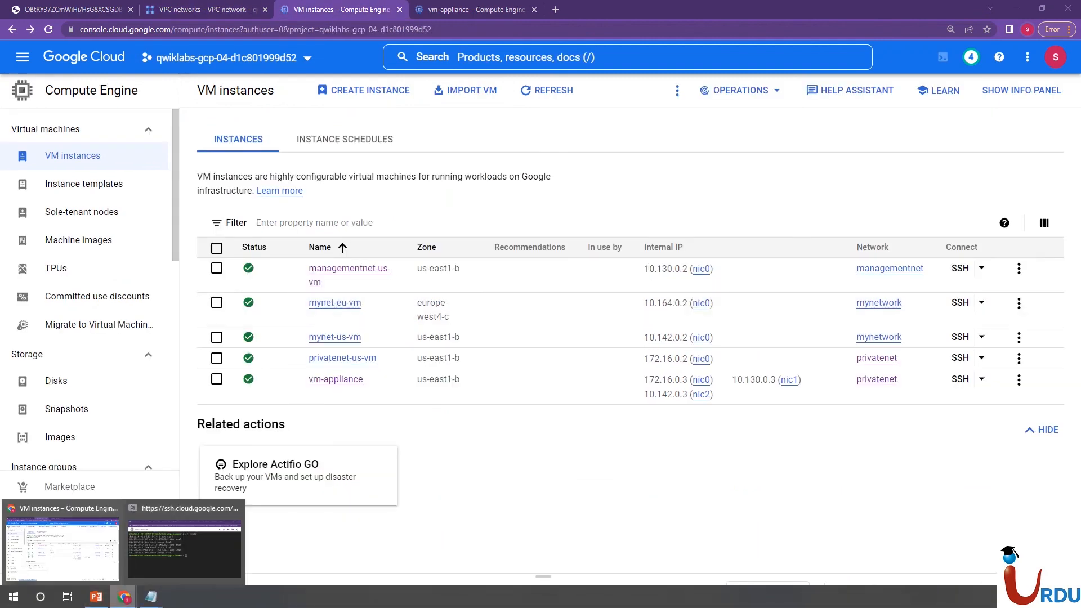
click(185, 544)
drag(619, 416, 632, 387)
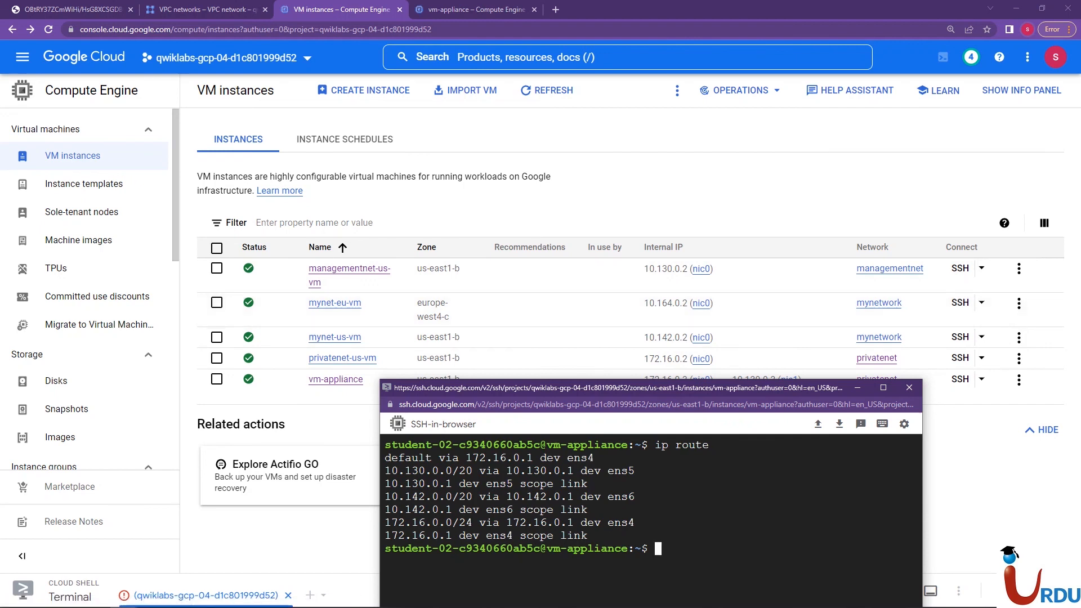
drag(647, 388, 615, 399)
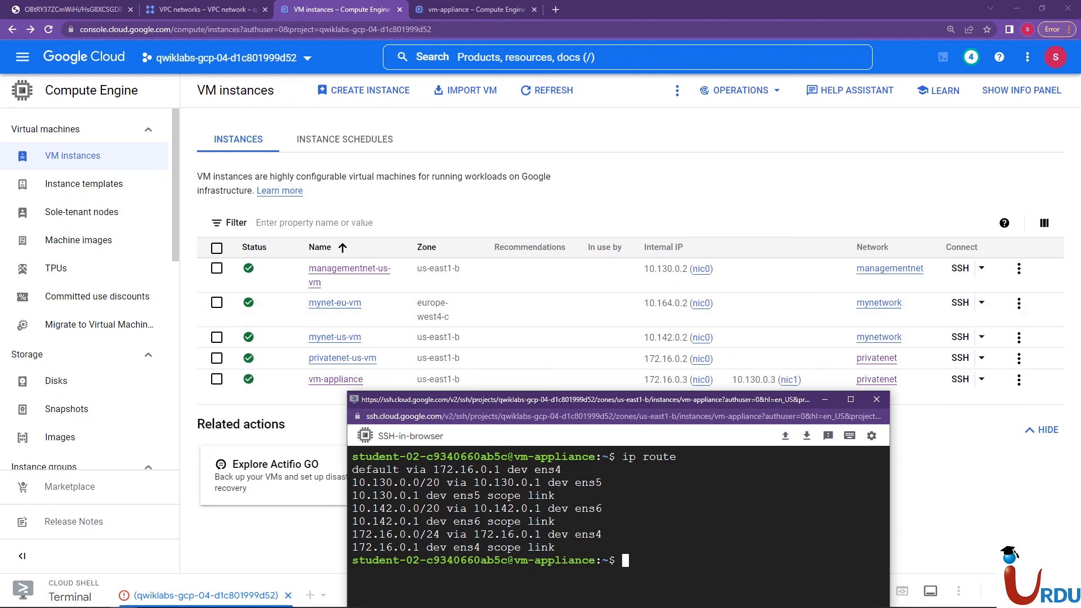
drag(619, 399, 615, 379)
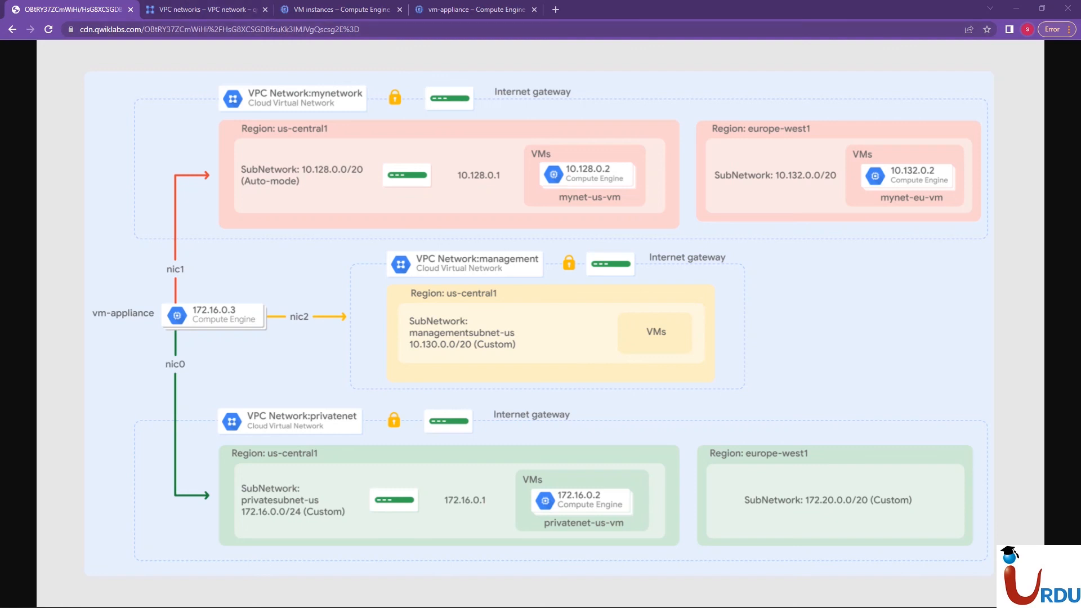
Bring the SSH route output over the network topology diagram to compare them, and return to the VPC networks list
mouse_move(124, 596)
click(184, 549)
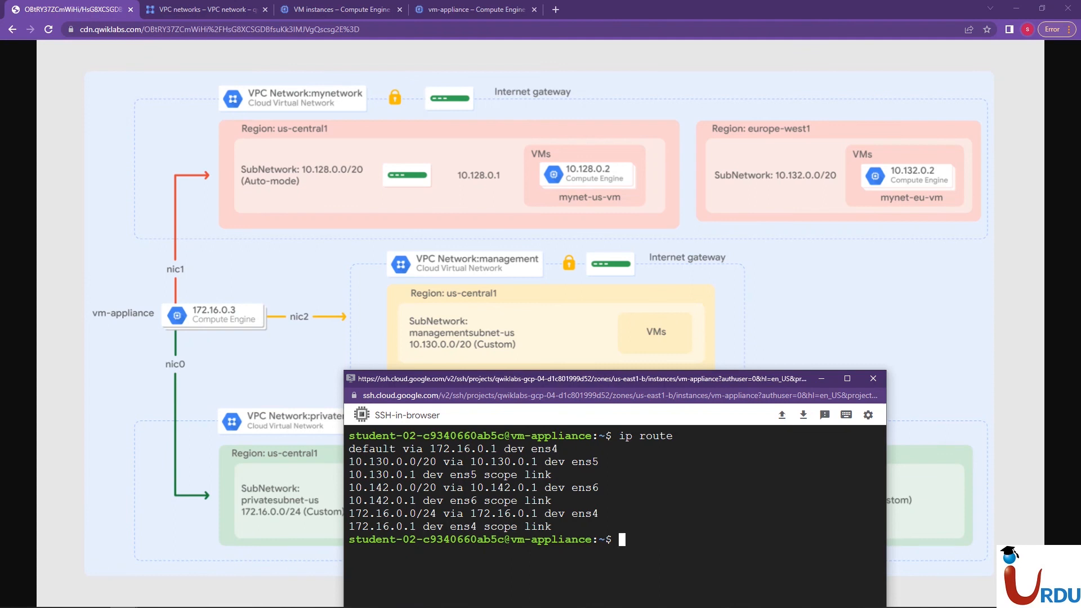
click(204, 10)
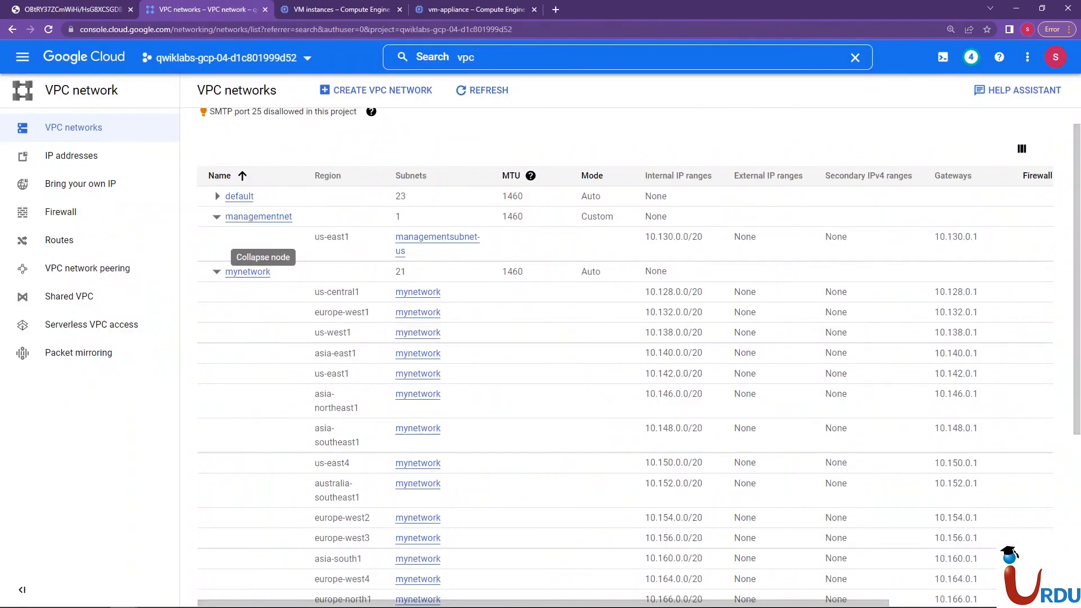
Compare the VM instances' zones, internal IPs and networks with the lab's topology diagram, ending on the instances list
click(338, 9)
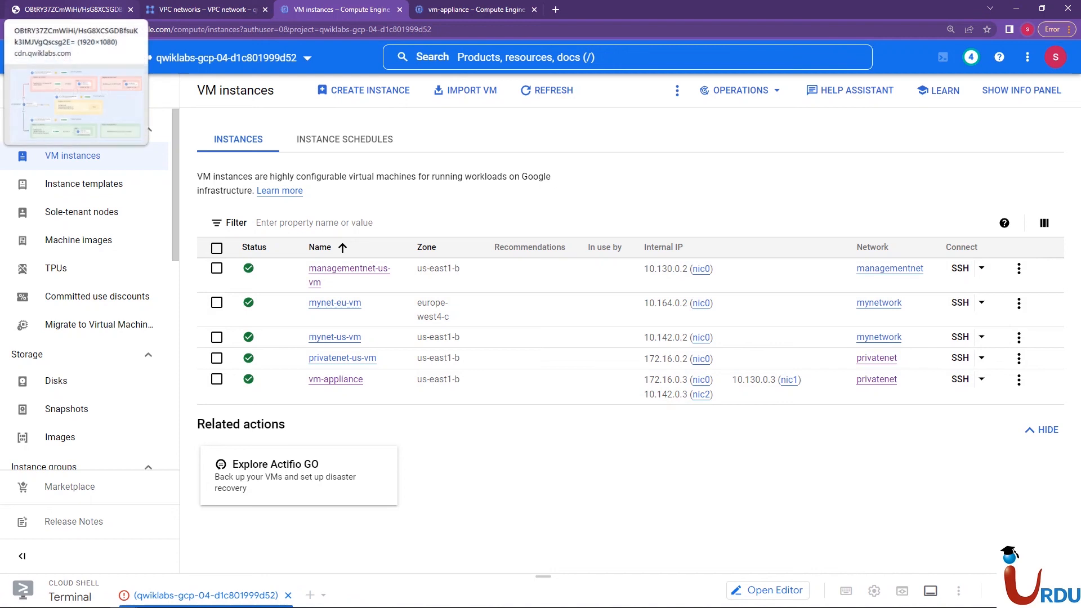
click(68, 9)
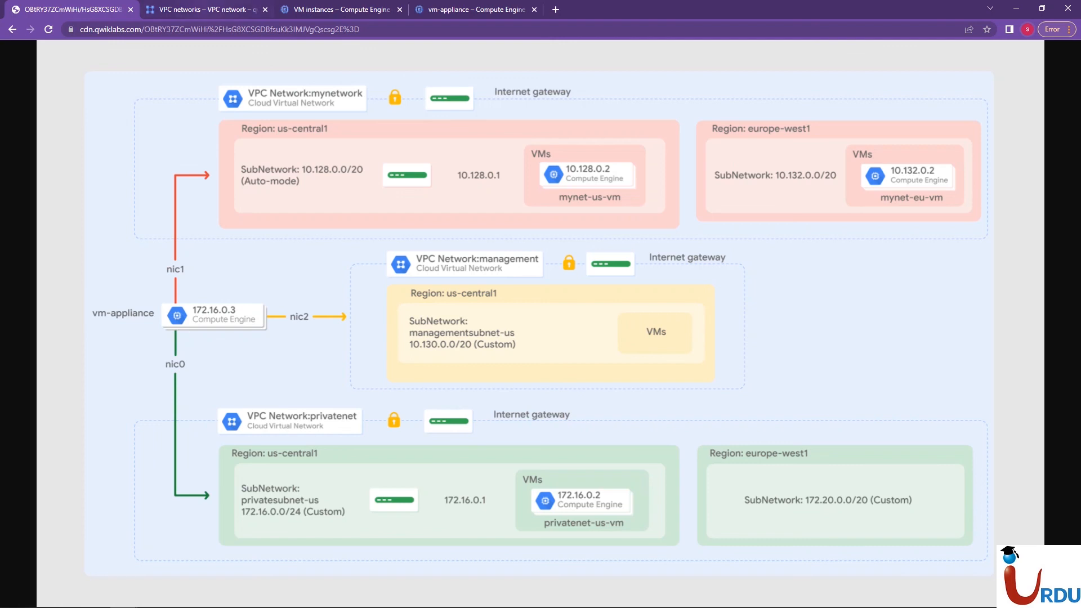
click(205, 12)
click(342, 10)
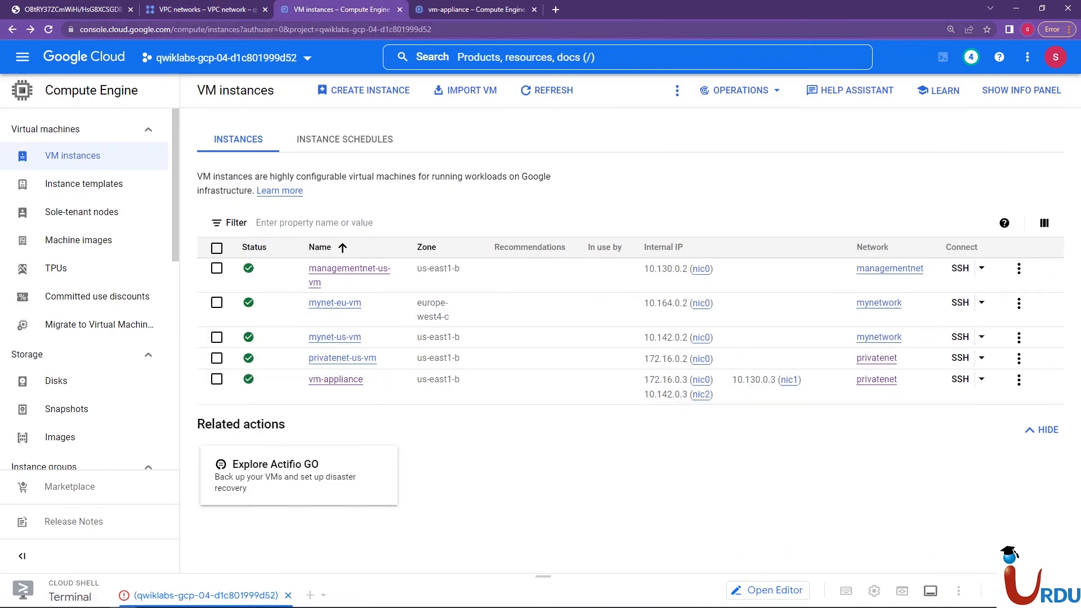
click(103, 10)
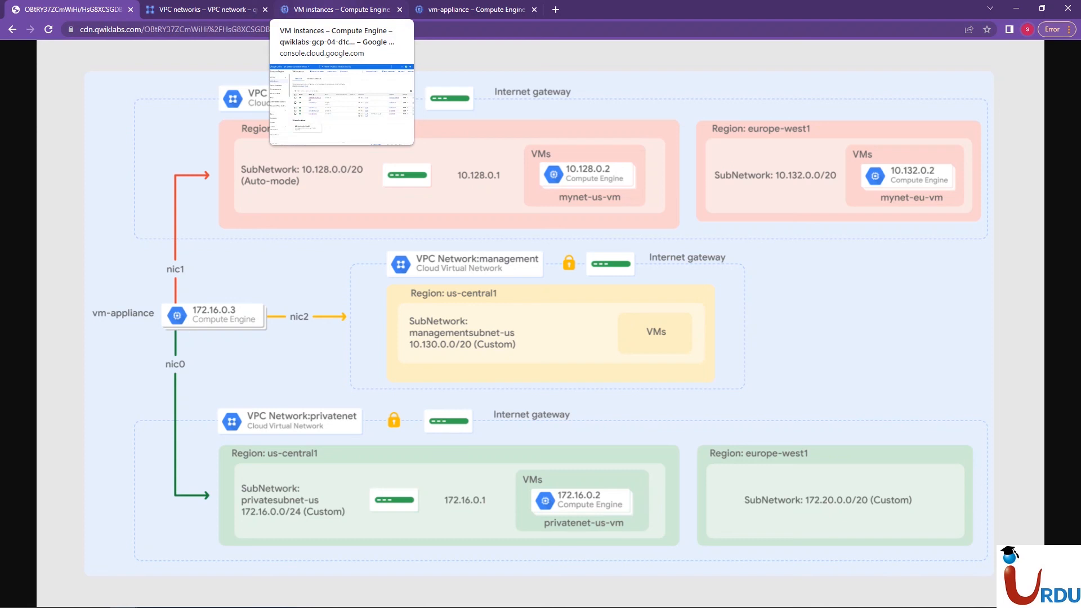
click(338, 10)
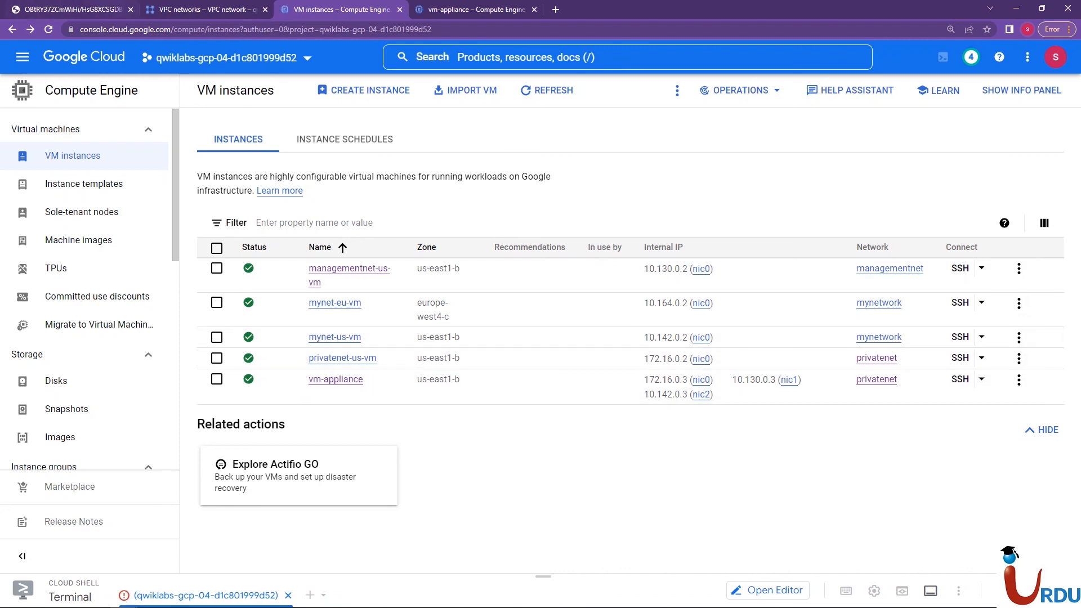
click(72, 10)
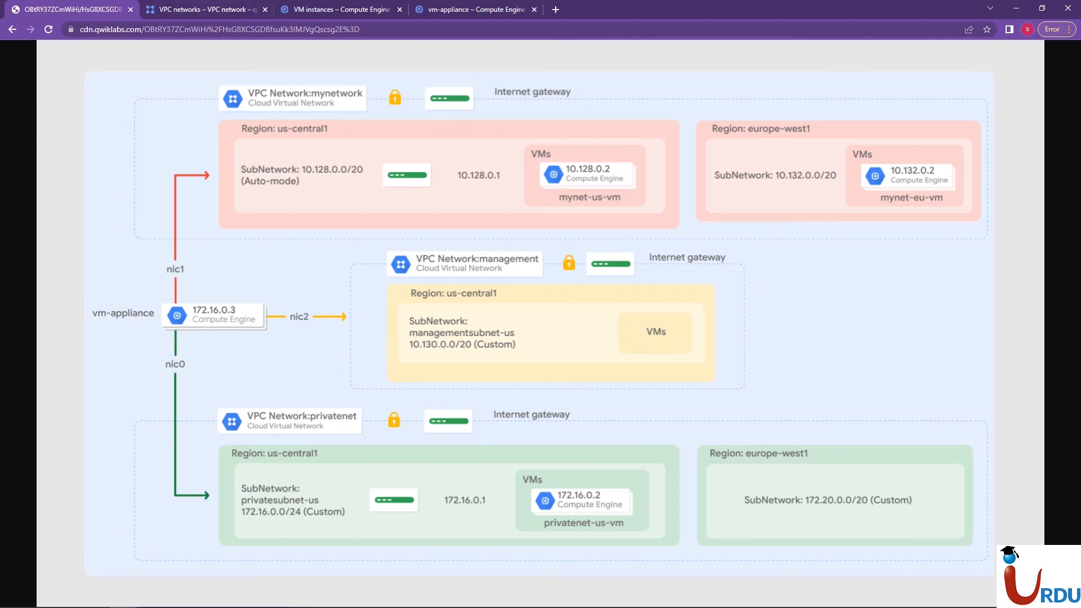
click(341, 9)
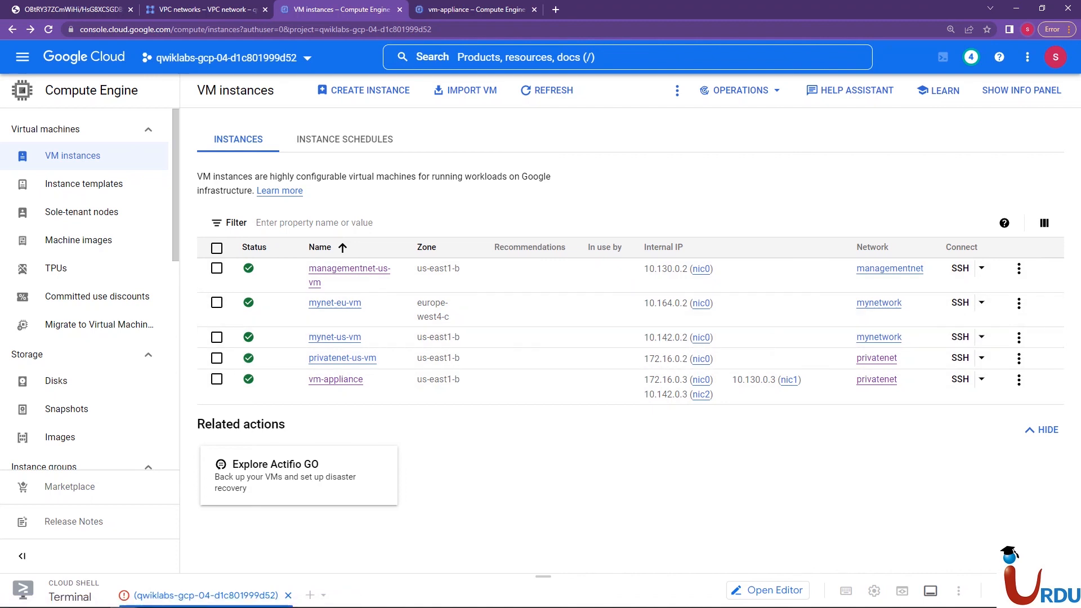
Switch to the PowerPoint presentation, highlight the bullet on multiple network interfaces, and go to the closing Thank You slide
click(96, 596)
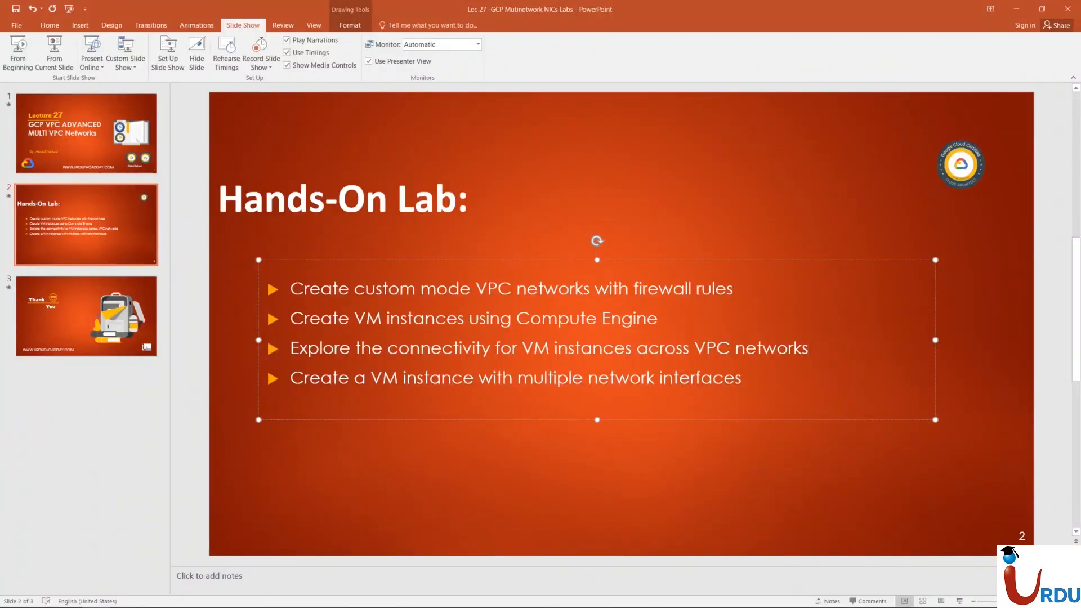
drag(309, 377, 723, 378)
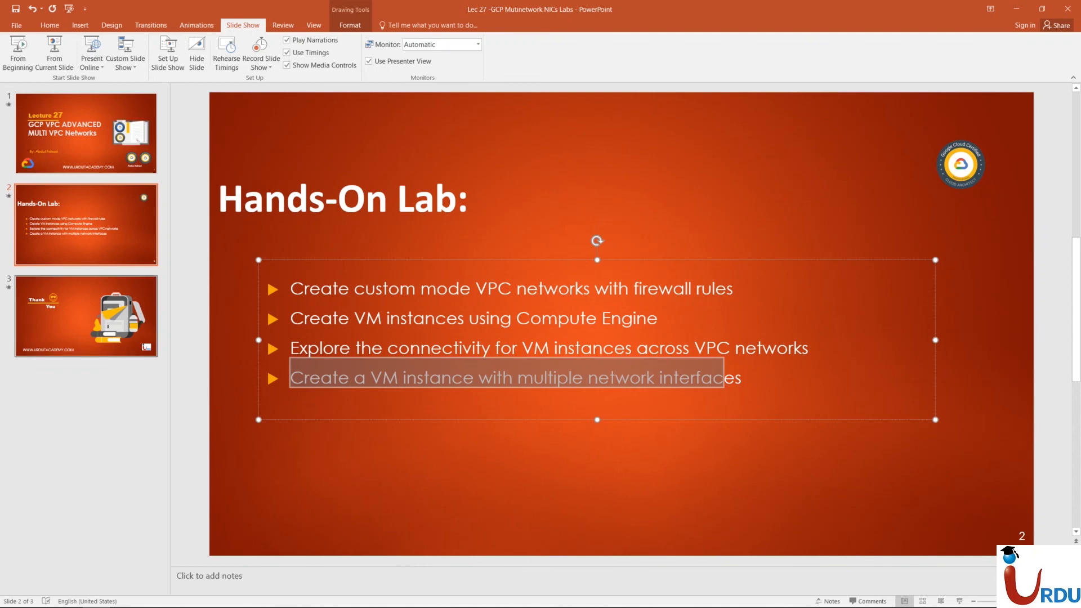
click(115, 298)
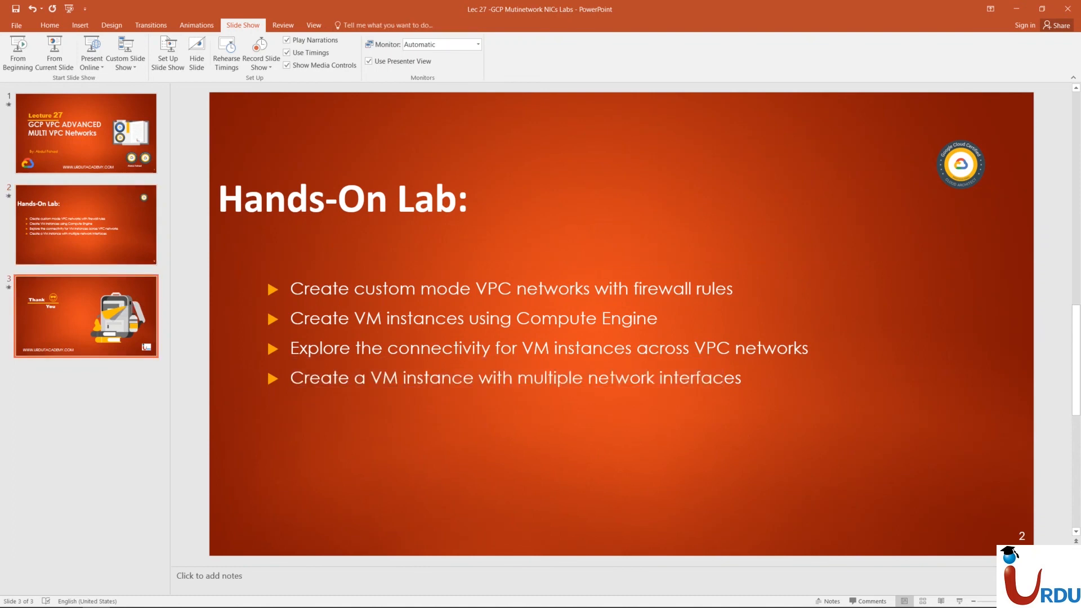